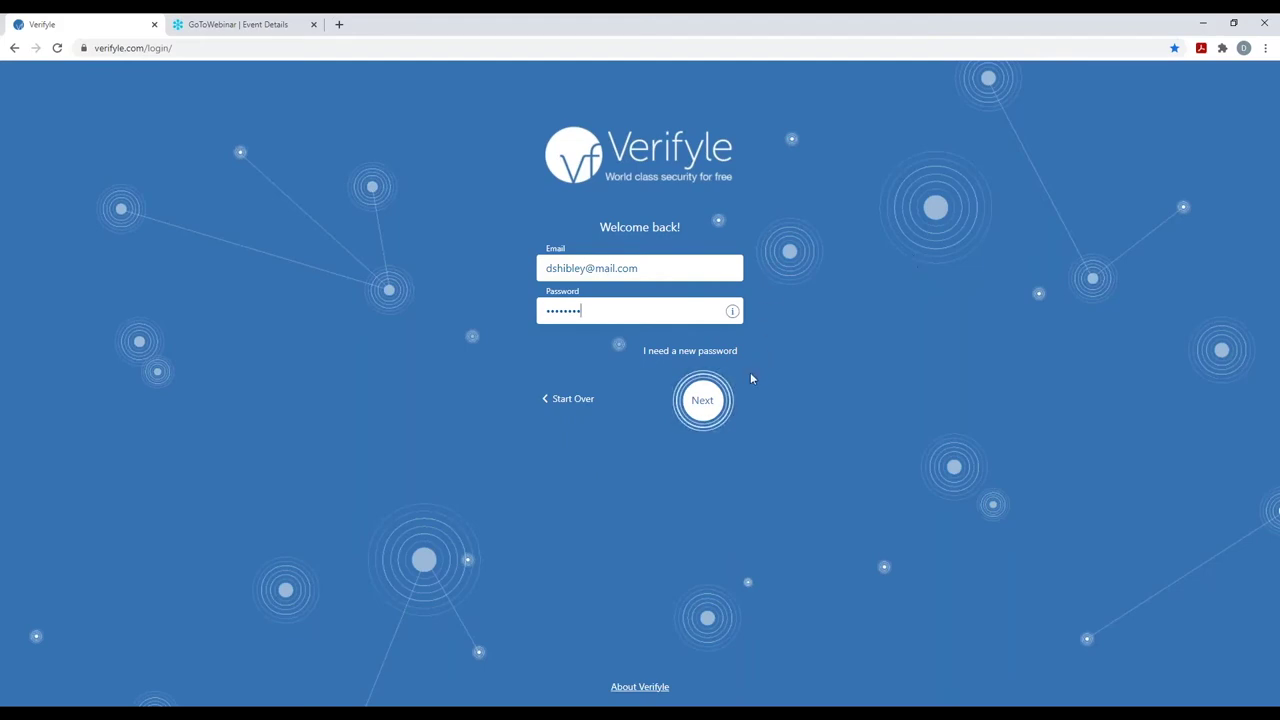
# - Submit the entered account e-mail and password on the Verifyle sign-in page
pyautogui.click(704, 400)
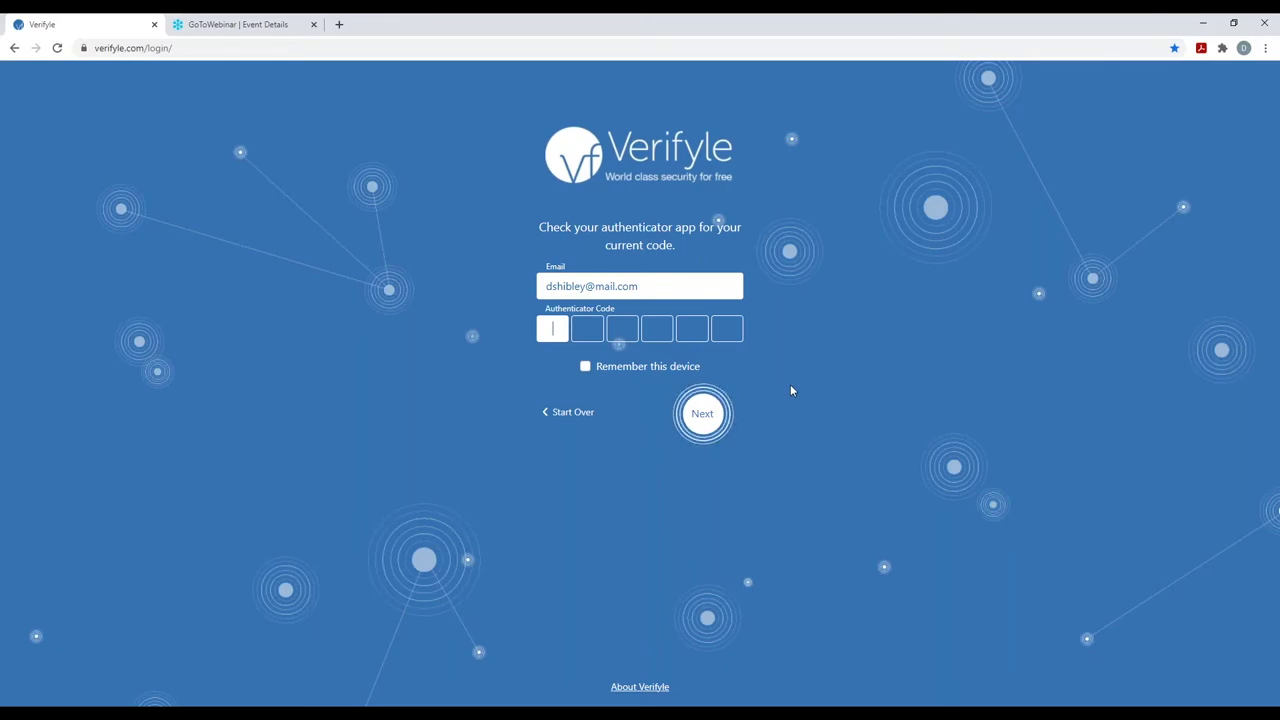
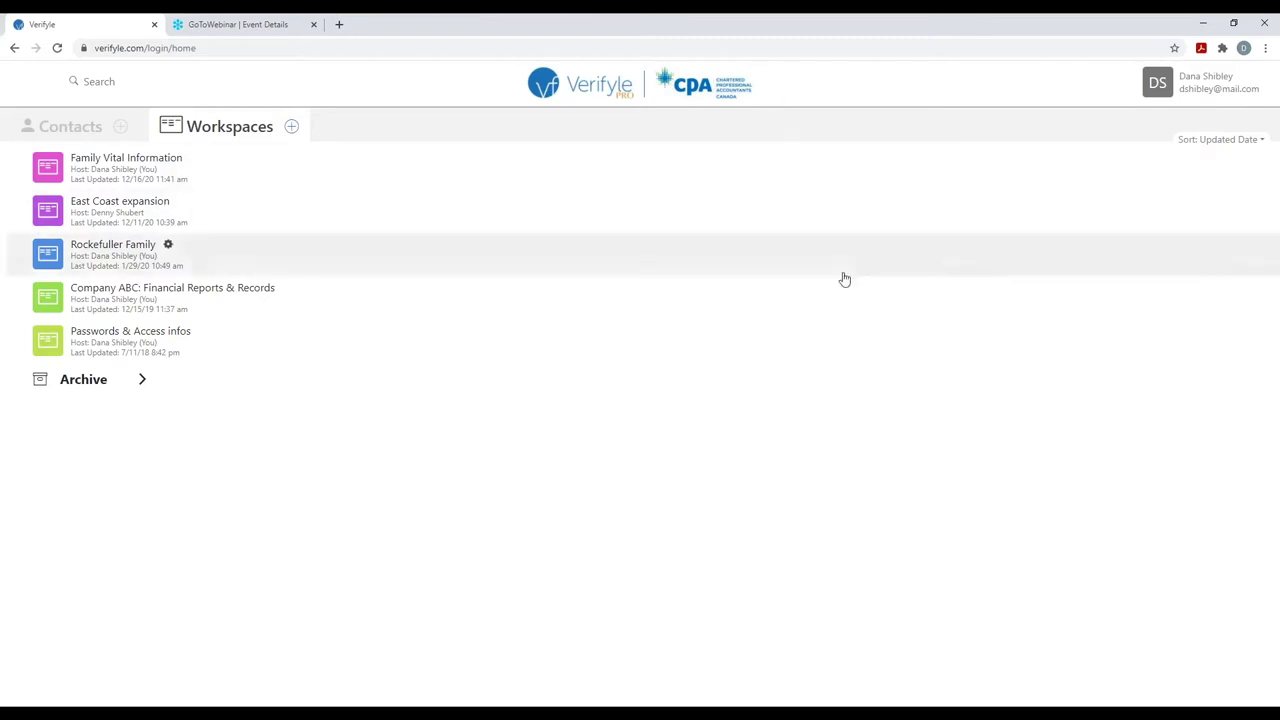
# - Enter the six-digit authenticator code to sign in, then open the account options
pyautogui.click(1201, 84)
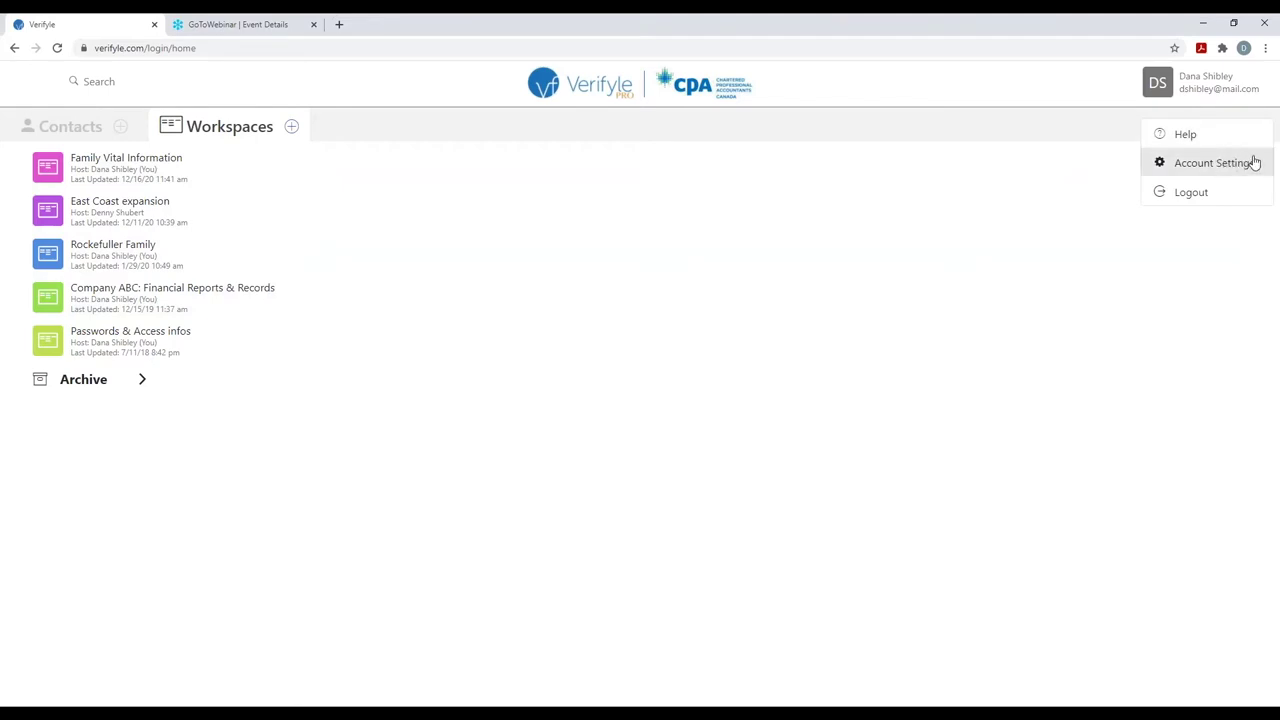
pyautogui.click(636, 478)
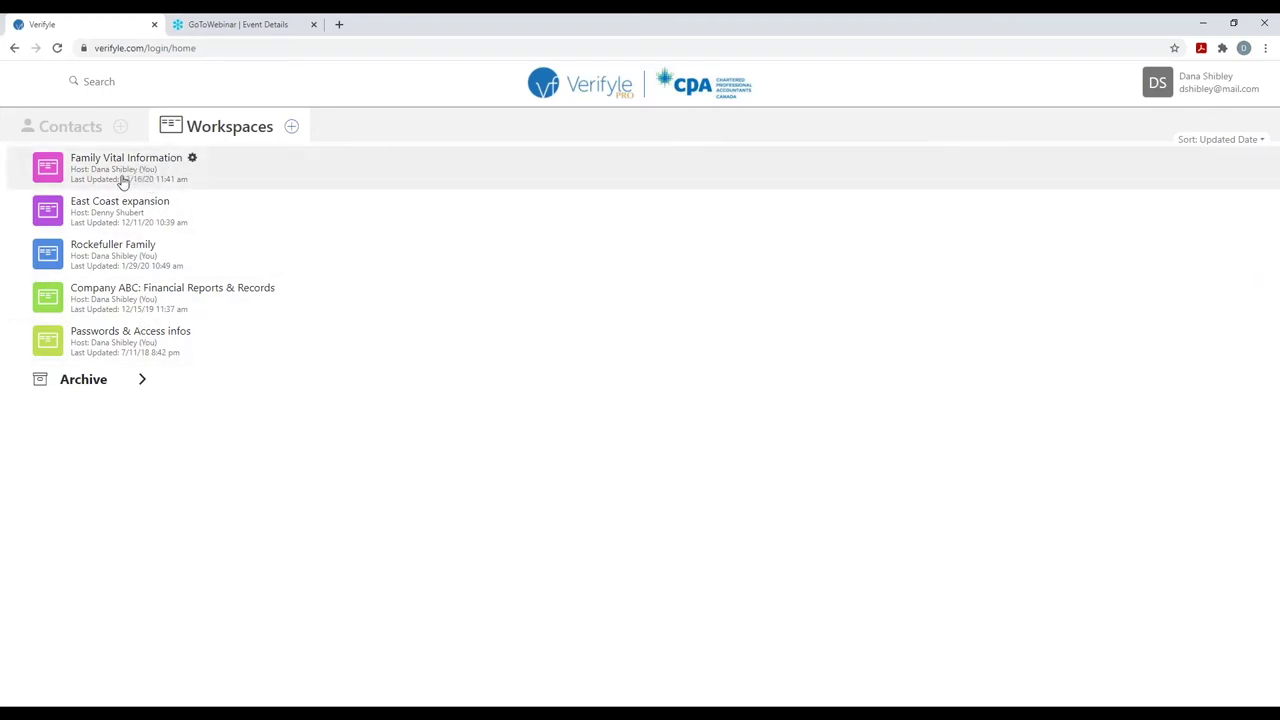
# - Open an existing contact's private thread from the Contacts list, then type and erase test text
pyautogui.click(73, 127)
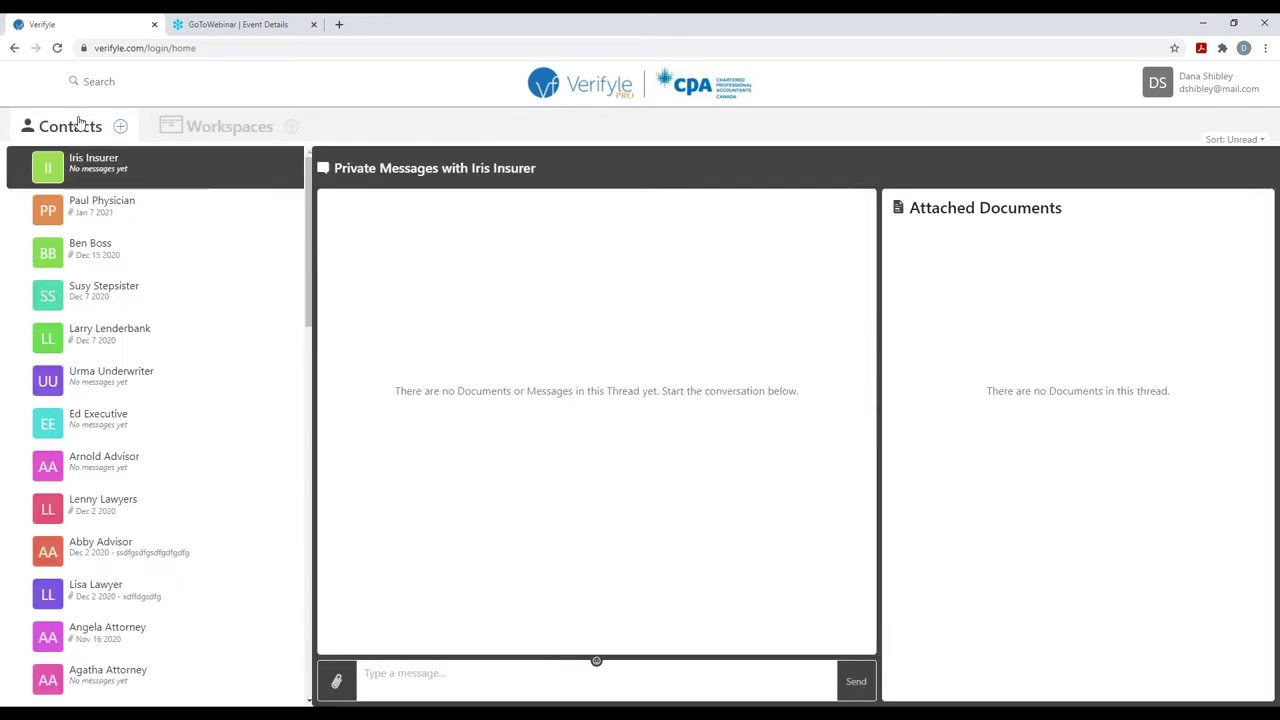
pyautogui.scroll(-12, 165, 243)
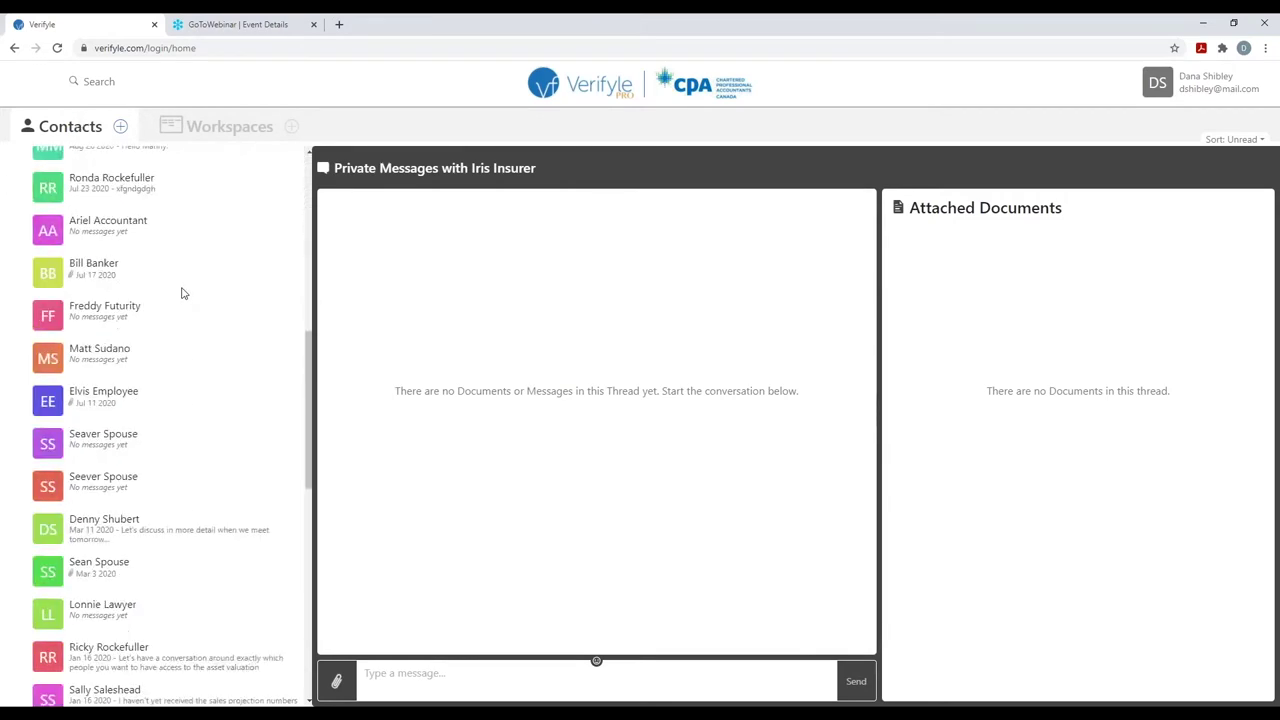
pyautogui.scroll(12, 170, 532)
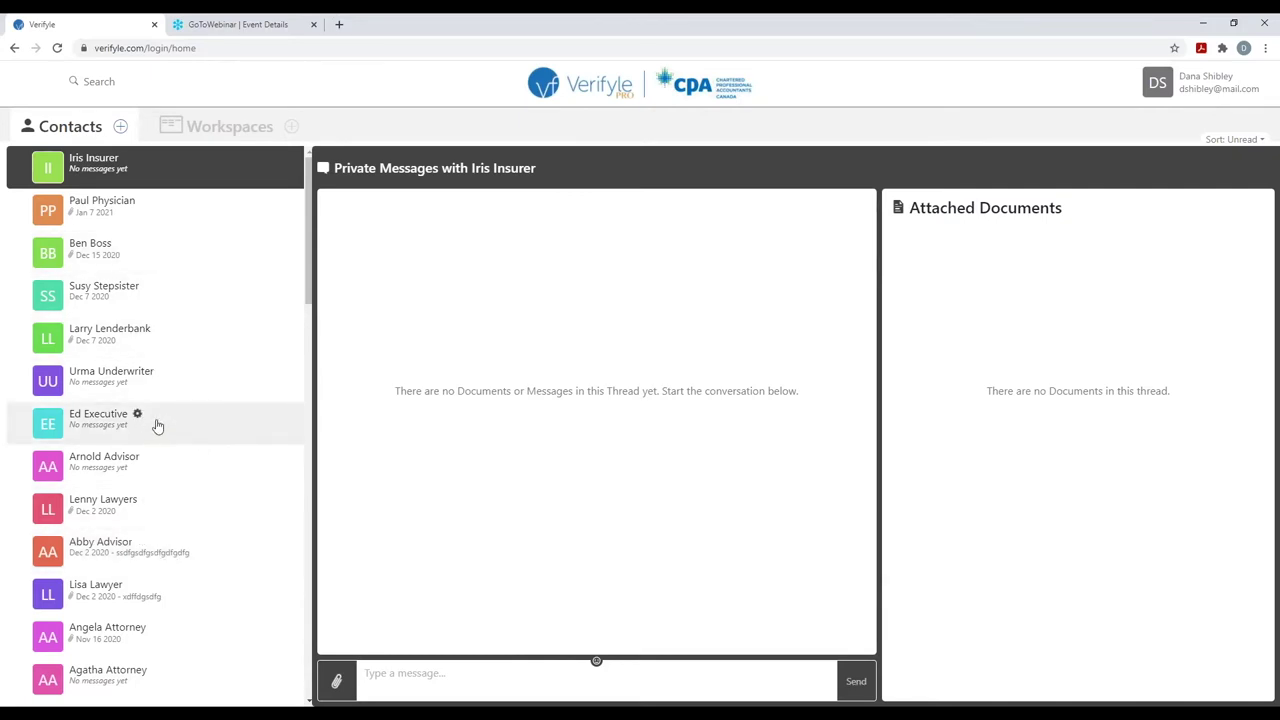
pyautogui.click(157, 426)
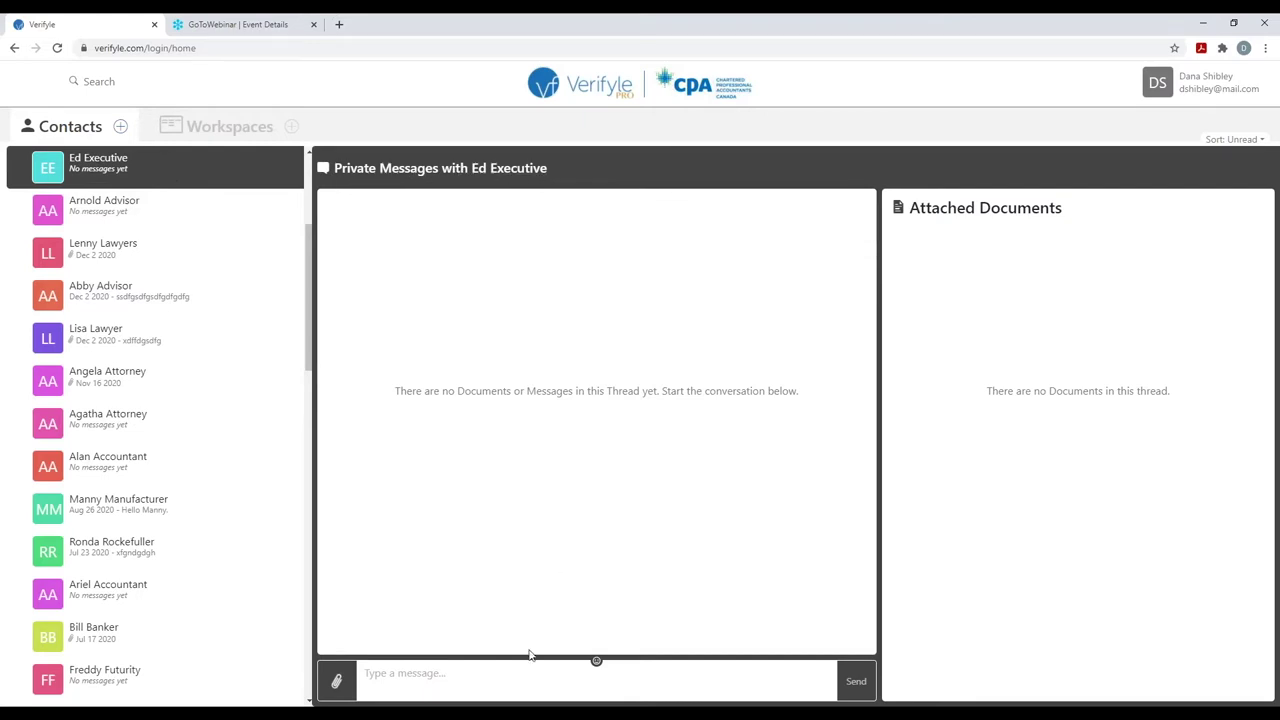
pyautogui.click(419, 678)
pyautogui.write('lkajsl;kjaflk;jasdl;kj')
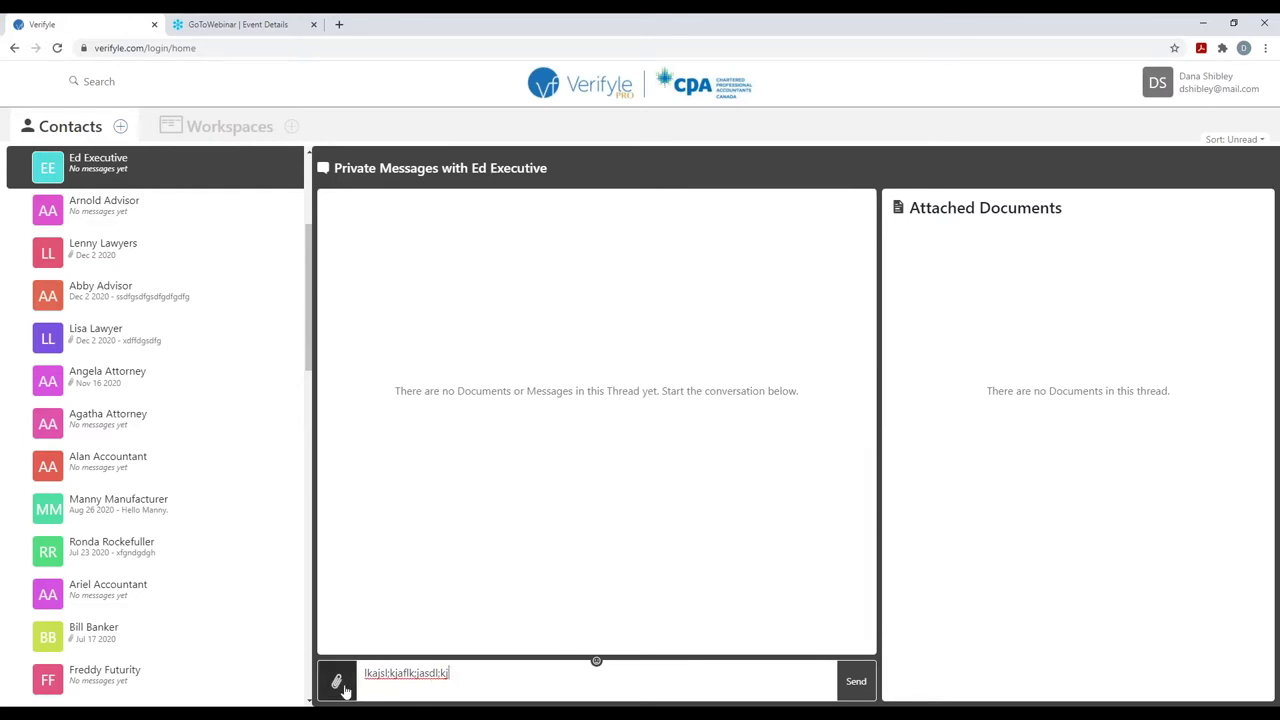
pyautogui.press('BackSpace')
pyautogui.press('BackSpace')
pyautogui.press('BackSpace')
pyautogui.press('BackSpace')
pyautogui.press('BackSpace')
pyautogui.press('BackSpace')
pyautogui.press('BackSpace')
pyautogui.press('BackSpace')
pyautogui.press('BackSpace')
pyautogui.press('BackSpace')
pyautogui.press('BackSpace')
pyautogui.press('BackSpace')
pyautogui.press('BackSpace')
pyautogui.press('BackSpace')
pyautogui.press('BackSpace')
pyautogui.press('BackSpace')
pyautogui.press('BackSpace')
pyautogui.press('BackSpace')
pyautogui.press('BackSpace')
pyautogui.press('BackSpace')
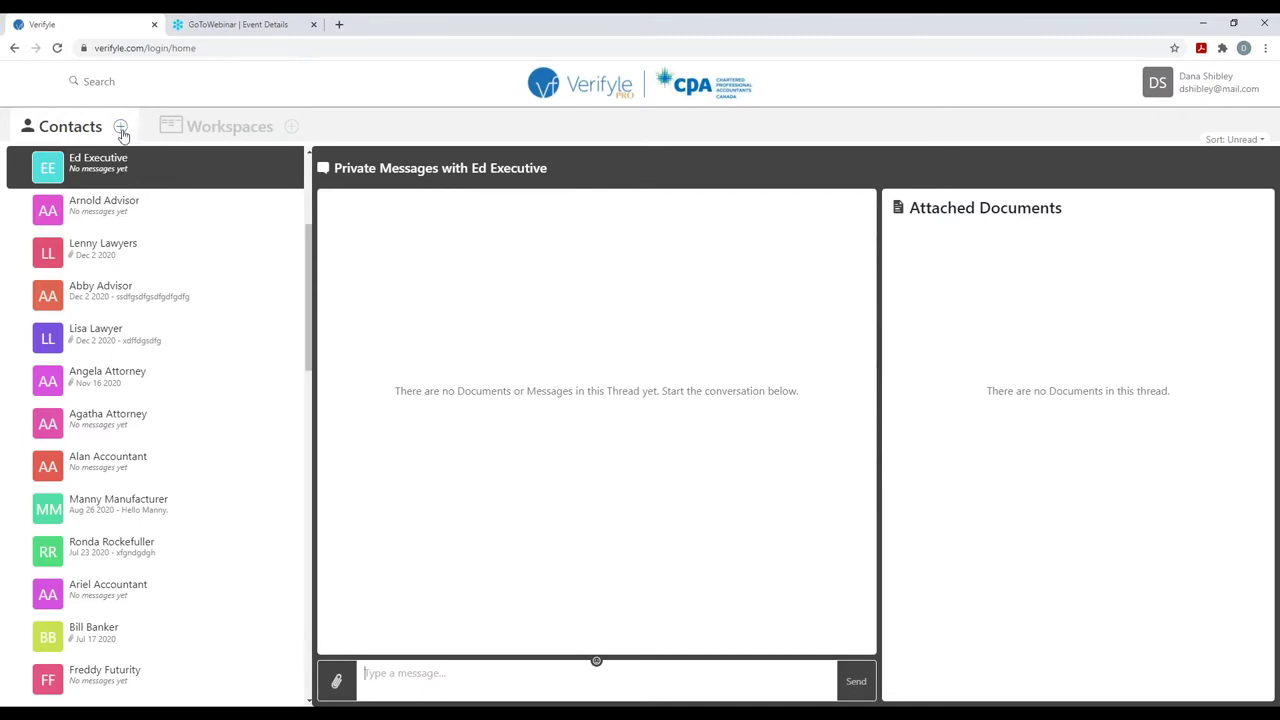
# - Add a new contact with their first name, last name and e-mail address
pyautogui.click(120, 127)
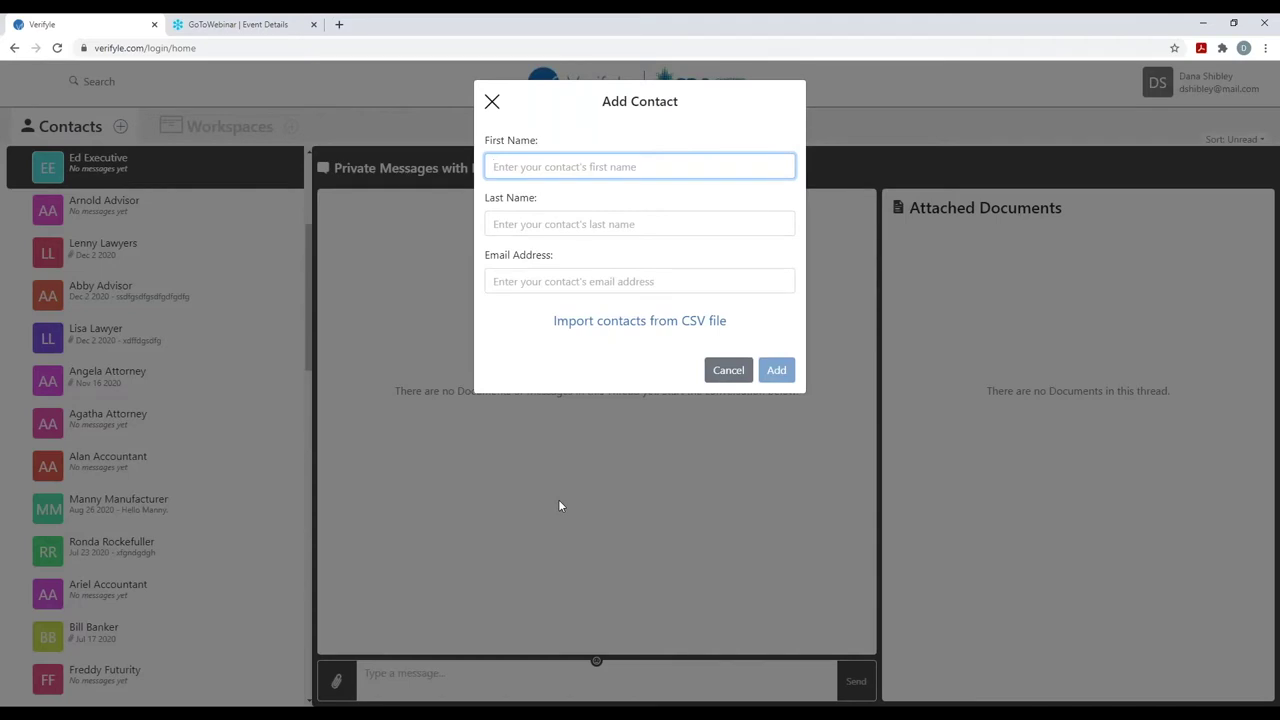
pyautogui.press('Tab')
pyautogui.press('Tab')
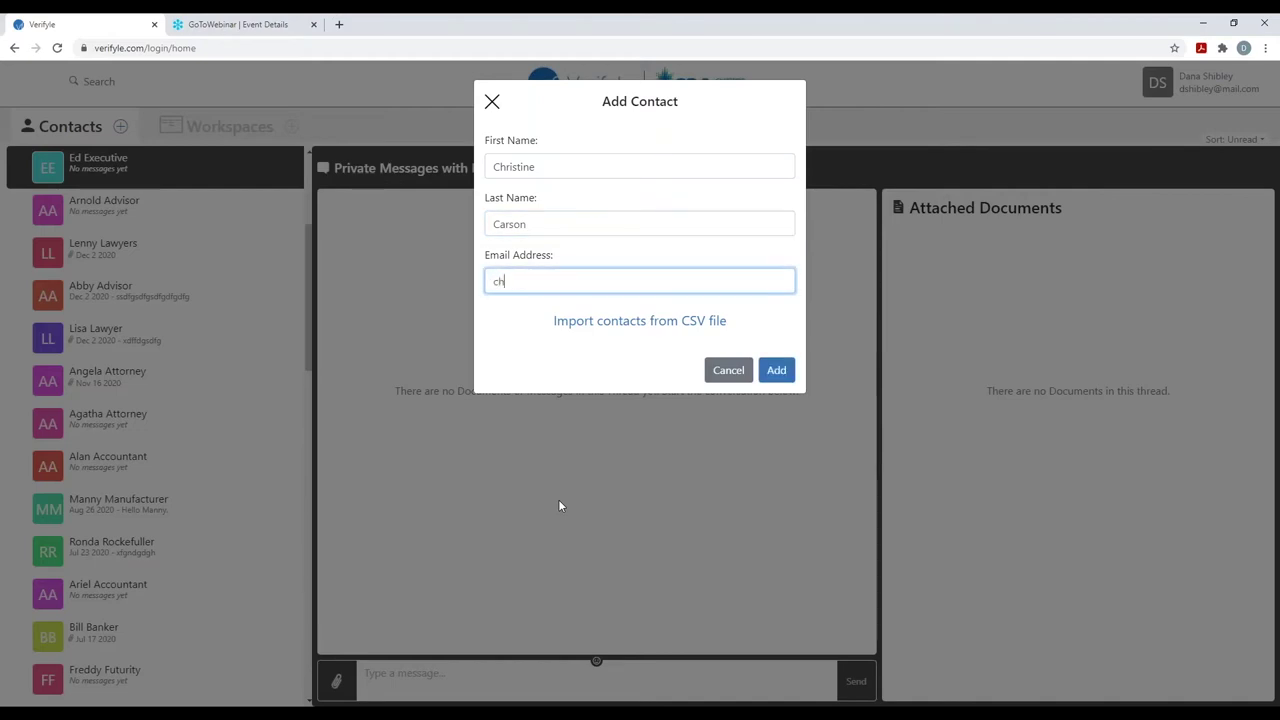
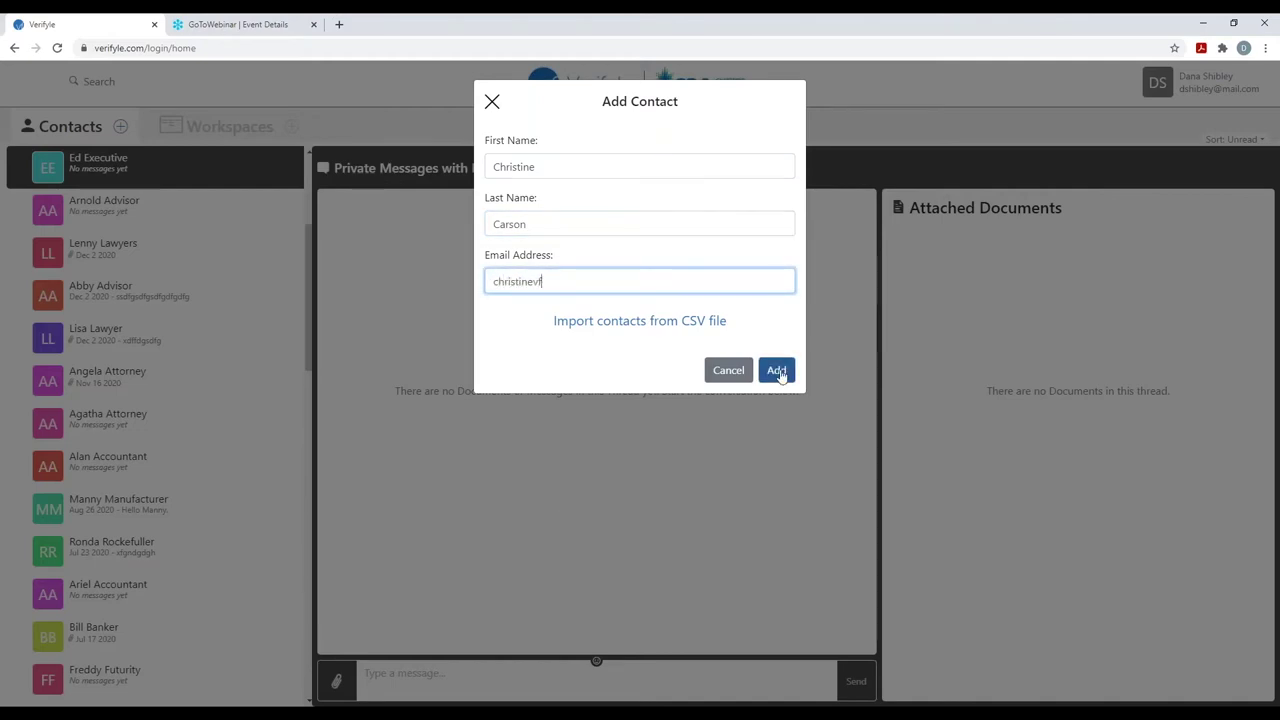
pyautogui.click(777, 371)
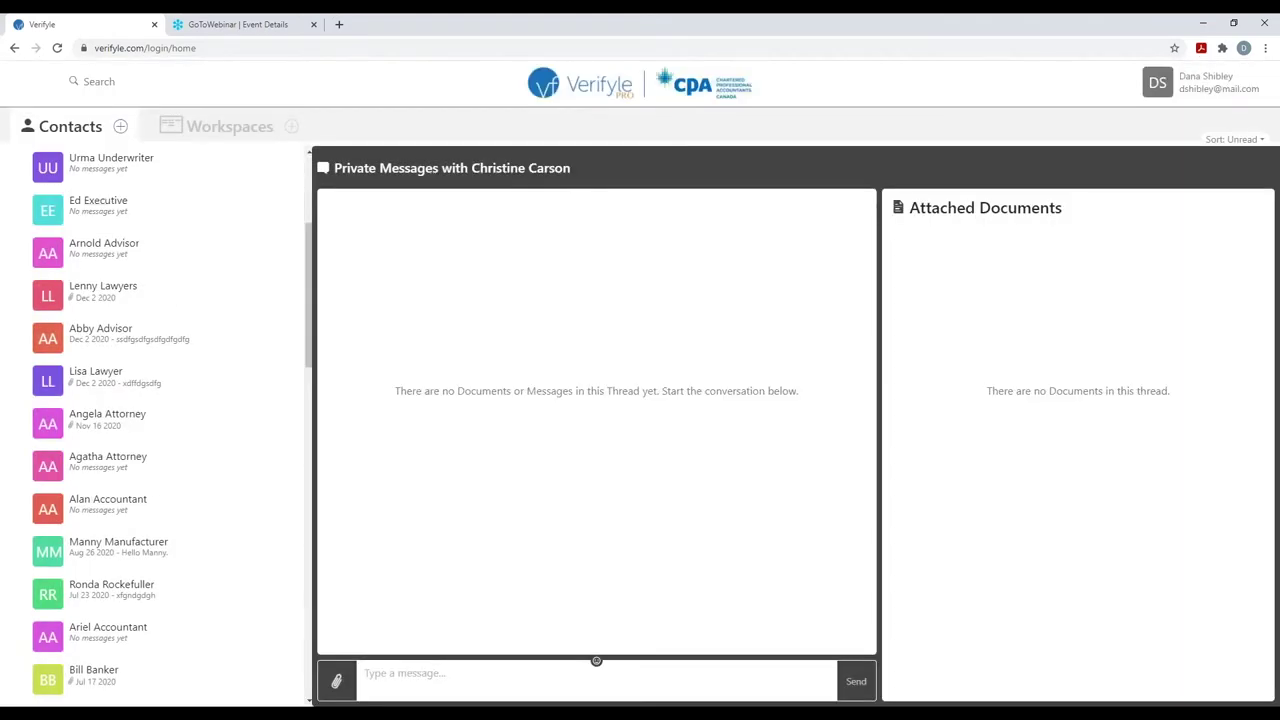
# - Type a 'Hello' greeting addressed to the new contact in the compose box
pyautogui.moveTo(308, 244); pyautogui.dragTo(309, 174)
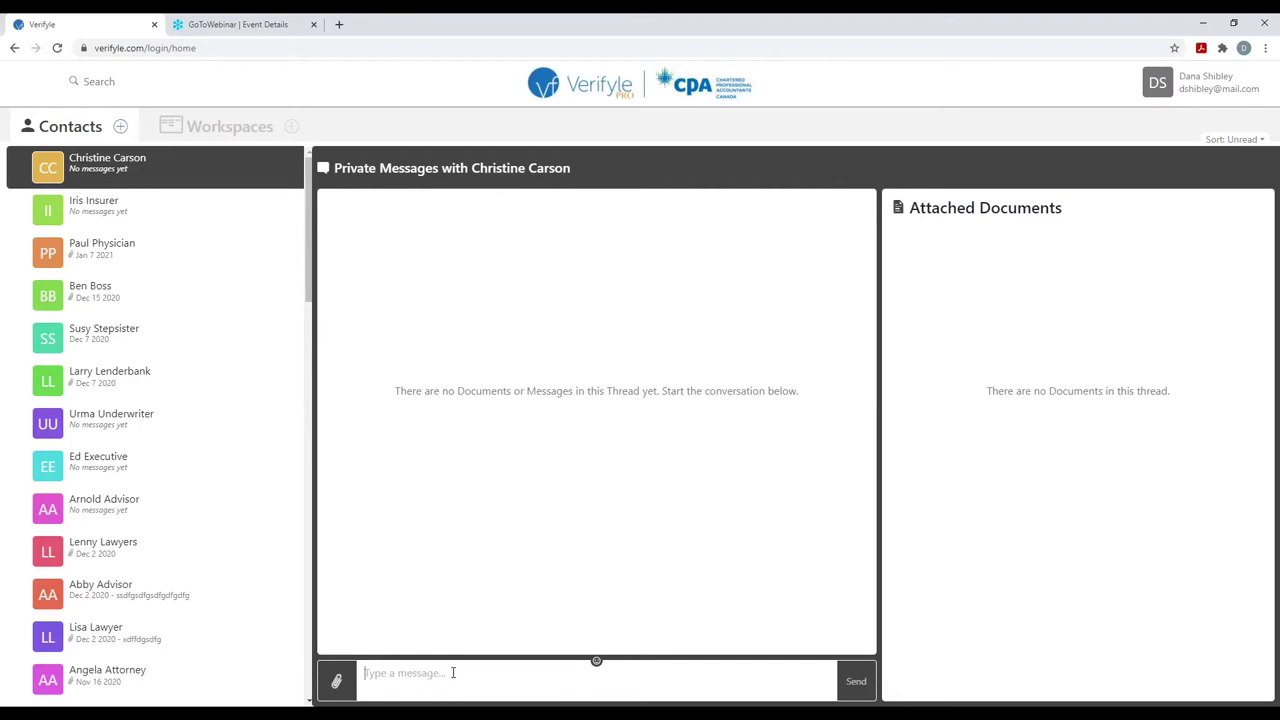
pyautogui.write('Hello Christine')
# - Attach GST159.pdf from the Canadian Tax Docs folder to the unsent draft
pyautogui.click(337, 681)
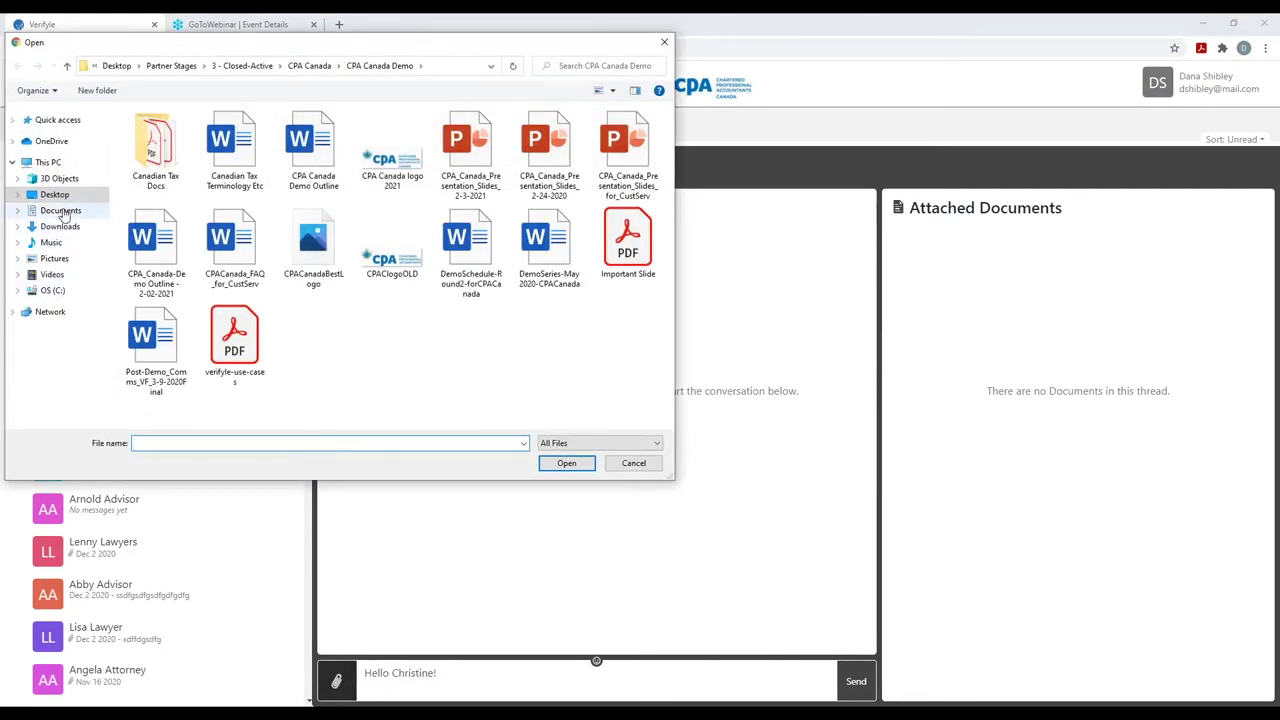
pyautogui.doubleClick(152, 158)
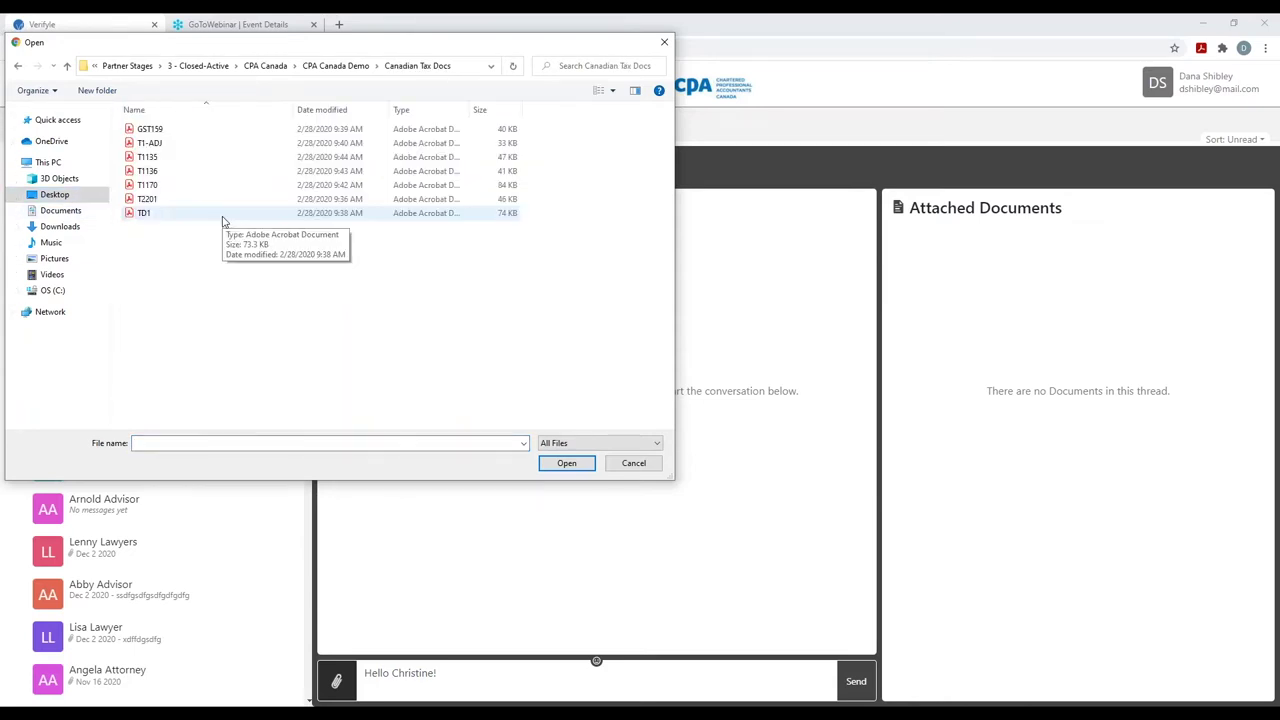
pyautogui.click(150, 129)
pyautogui.click(562, 464)
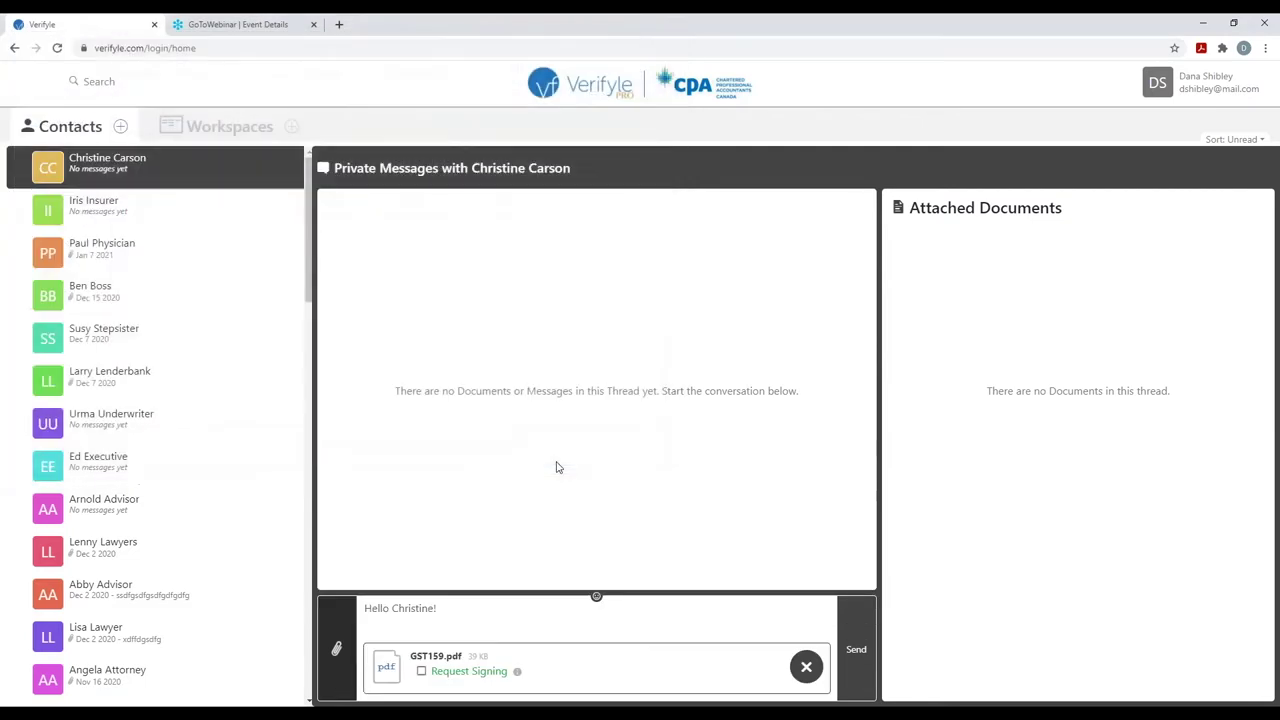
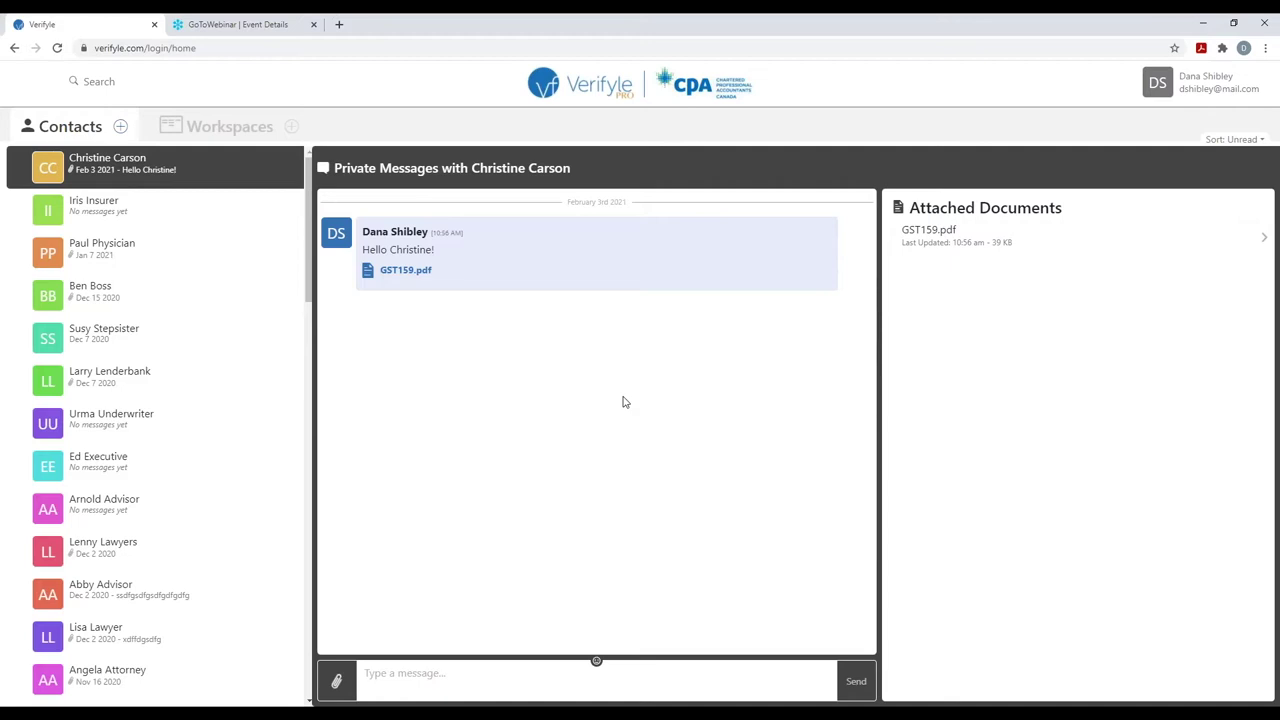
# - Sign in to the client's Verifyle account in the Edge browser window with her saved login details
pyautogui.moveTo(424, 288)
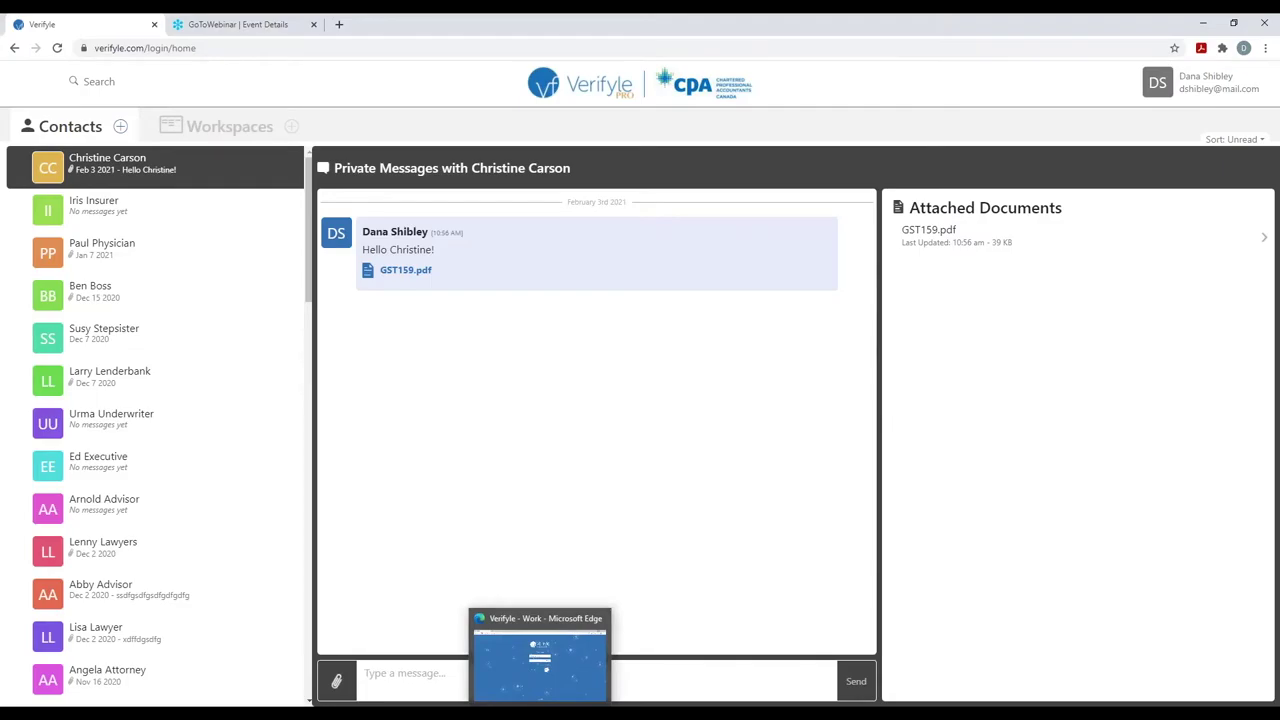
pyautogui.click(540, 714)
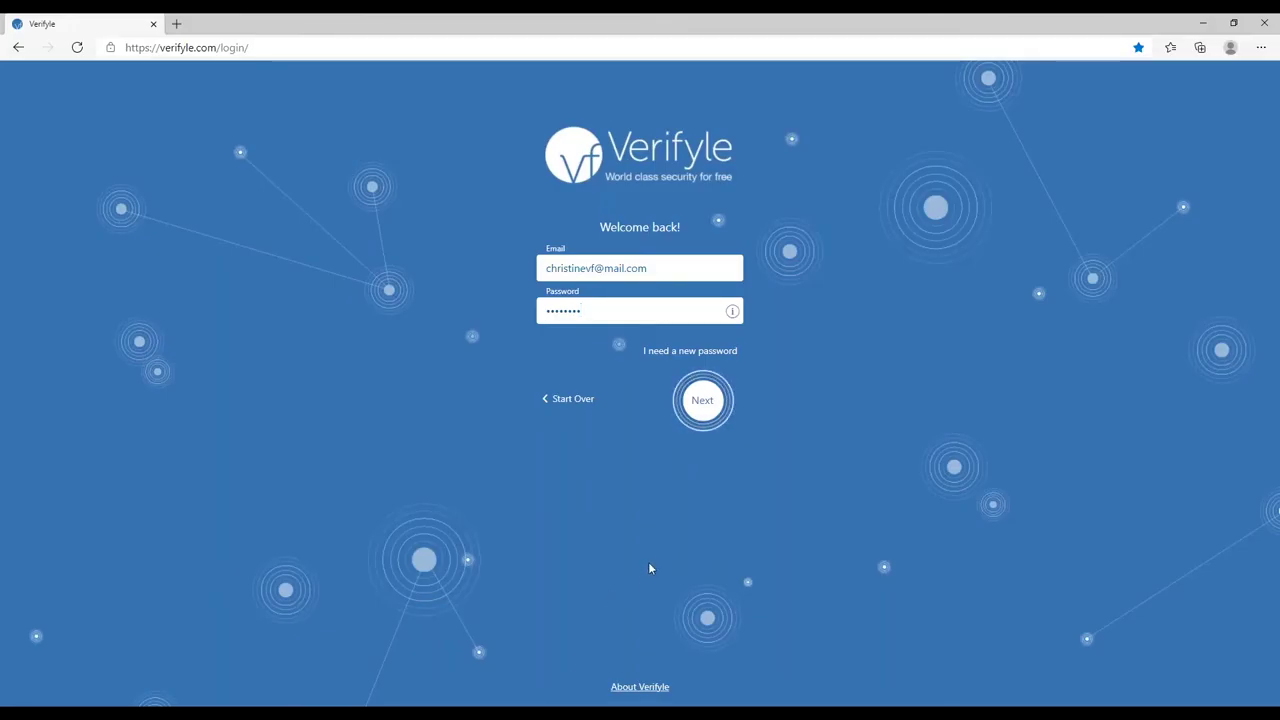
pyautogui.click(702, 400)
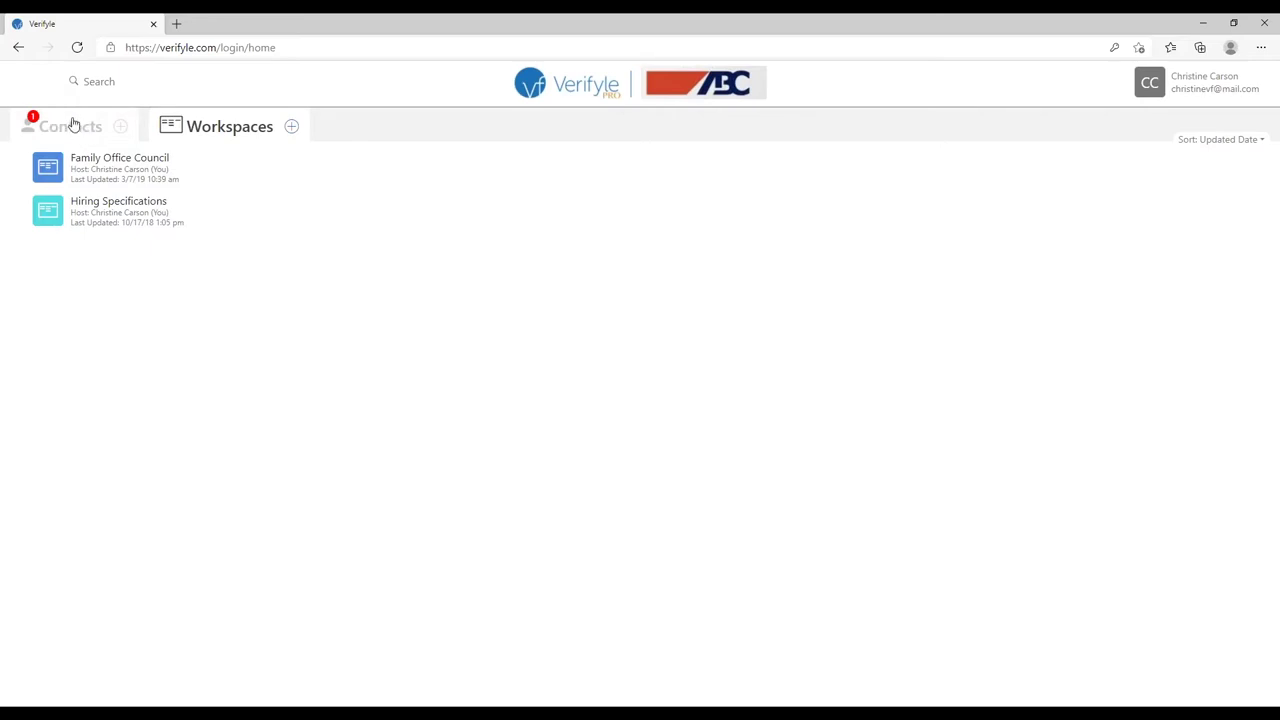
# - Open the client's private thread under Contacts and preview the attached GST159.pdf
pyautogui.click(72, 125)
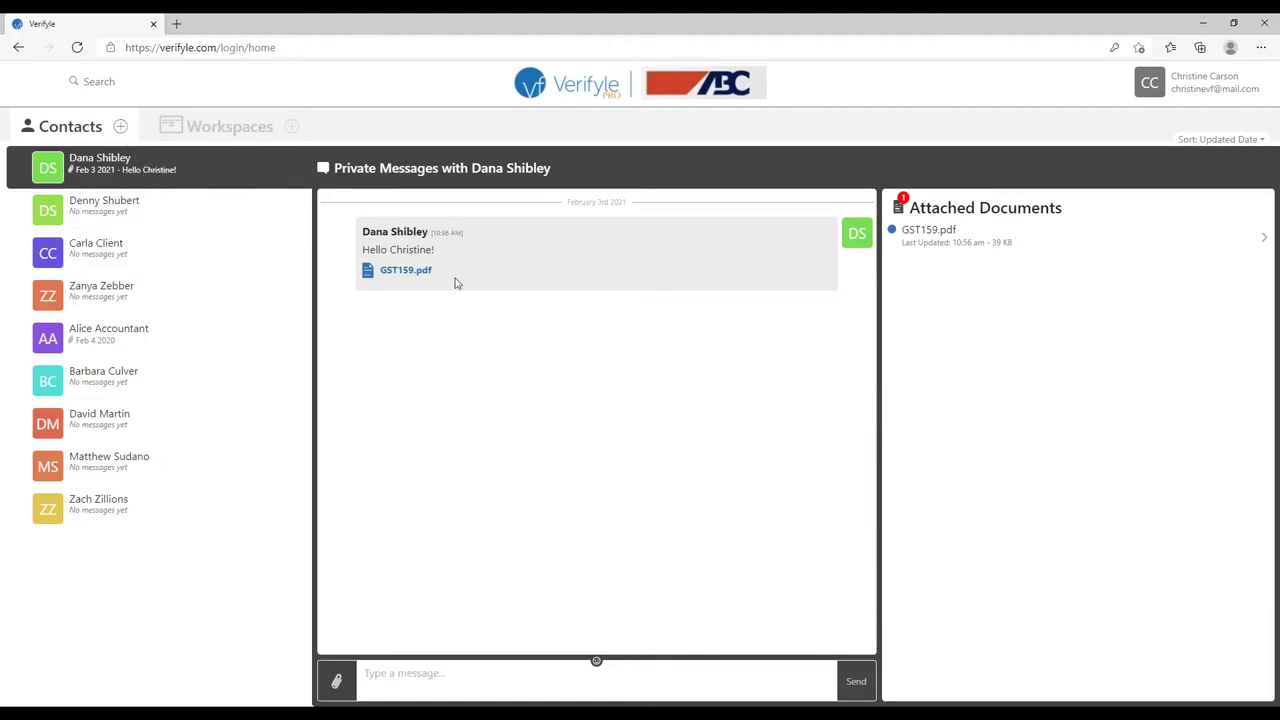
pyautogui.click(946, 242)
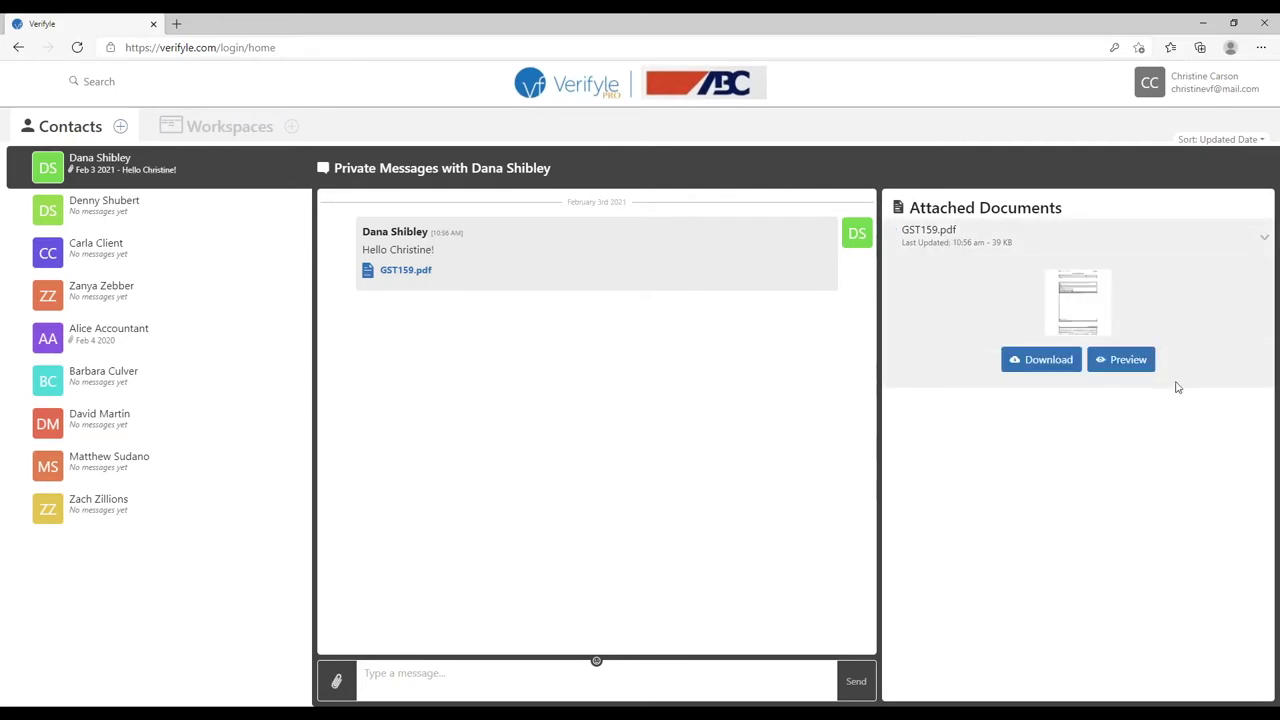
pyautogui.click(1128, 360)
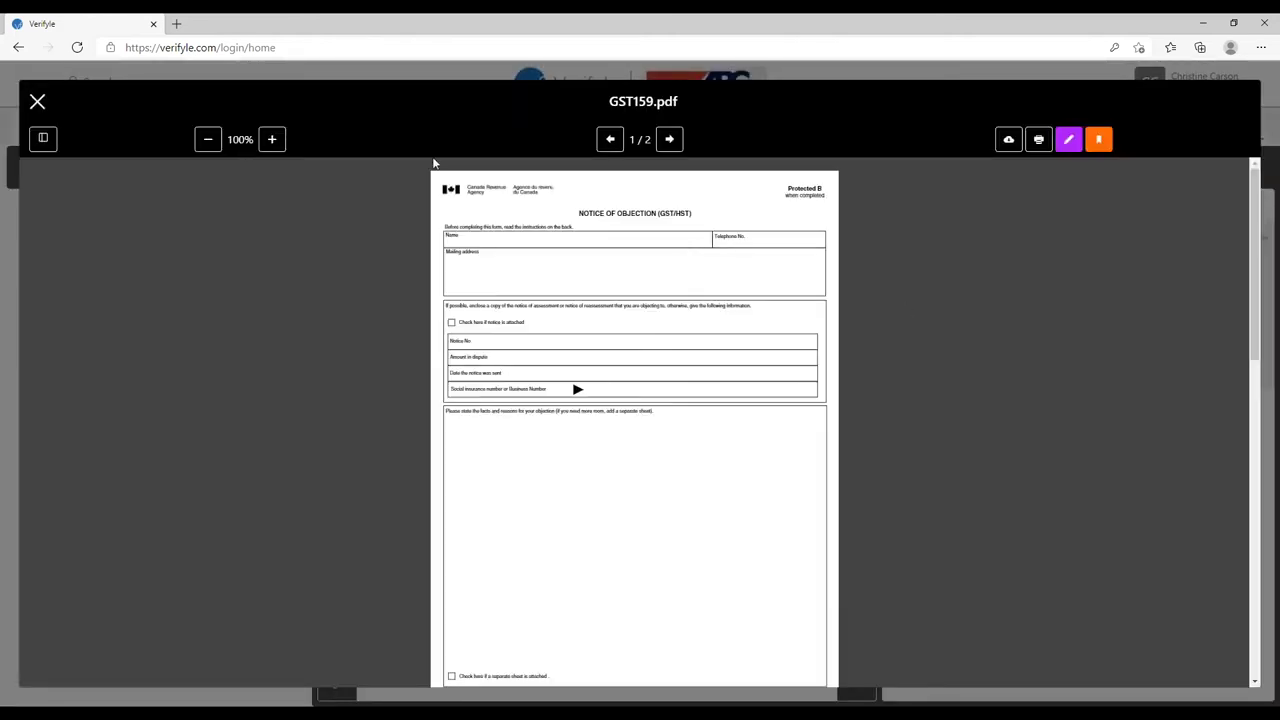
pyautogui.click(37, 101)
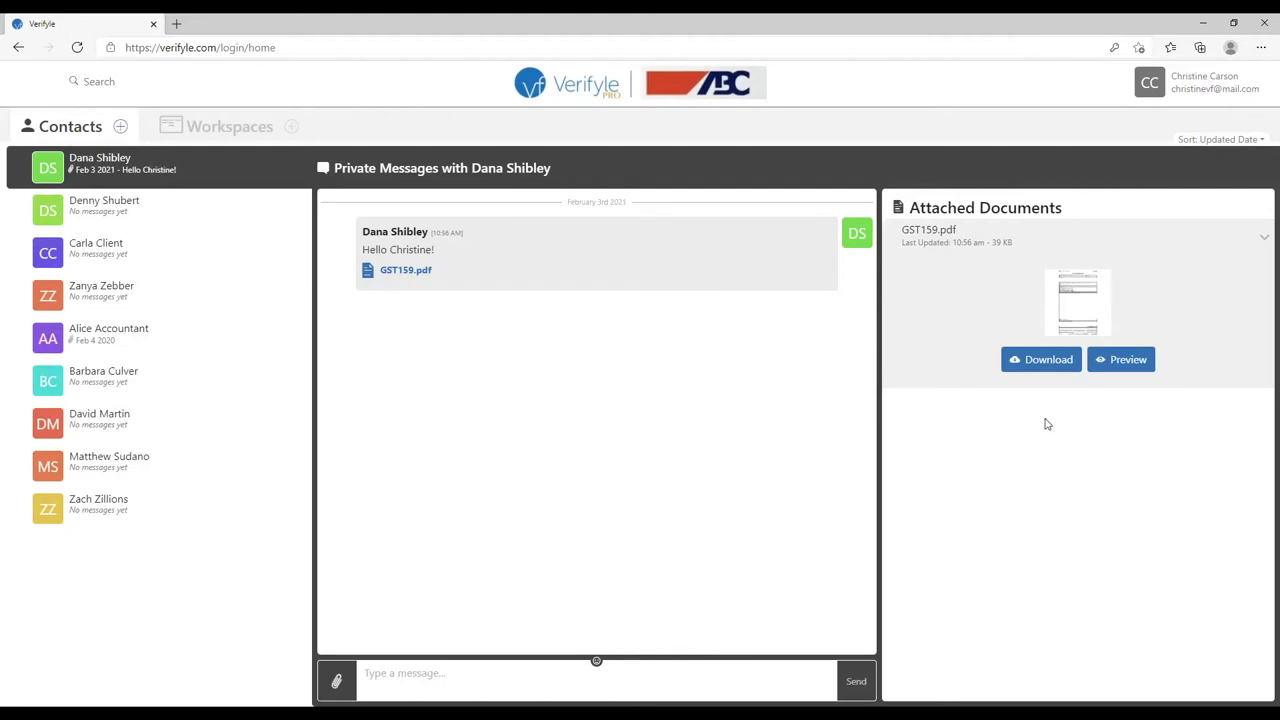
# - Download GST159.pdf and view the downloaded copy, GST159 (8).pdf
pyautogui.click(1048, 361)
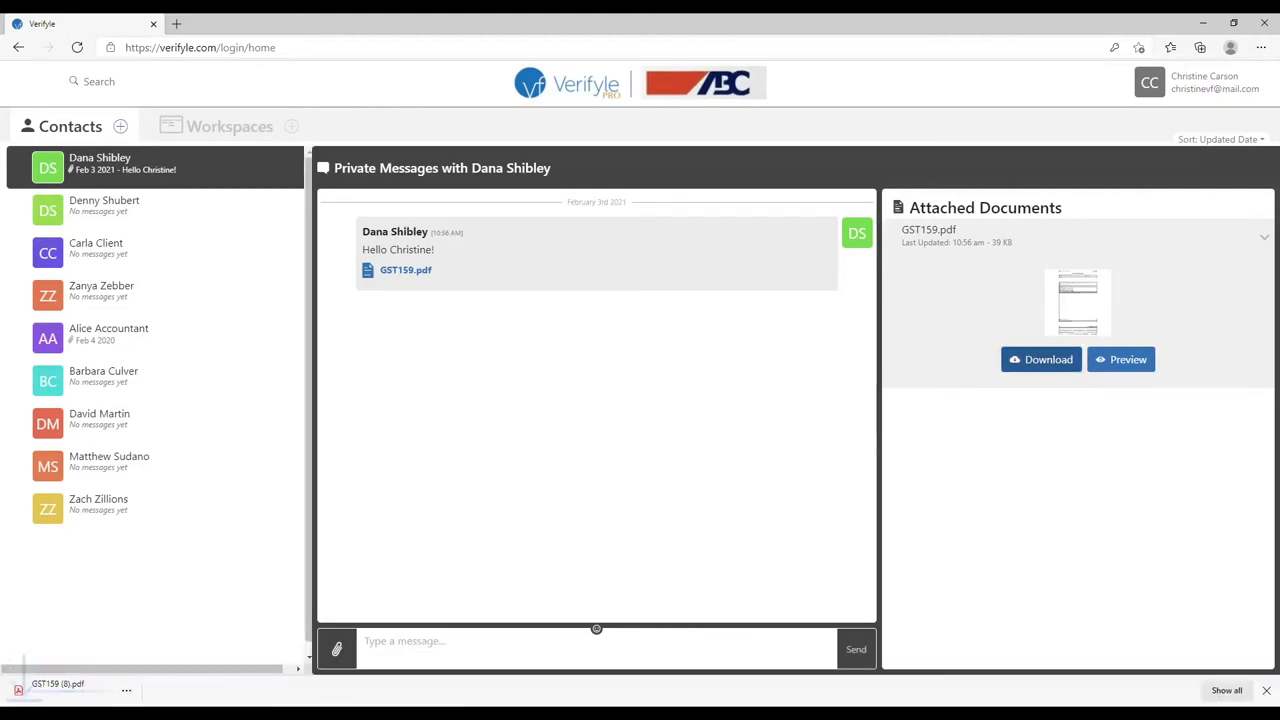
pyautogui.click(85, 690)
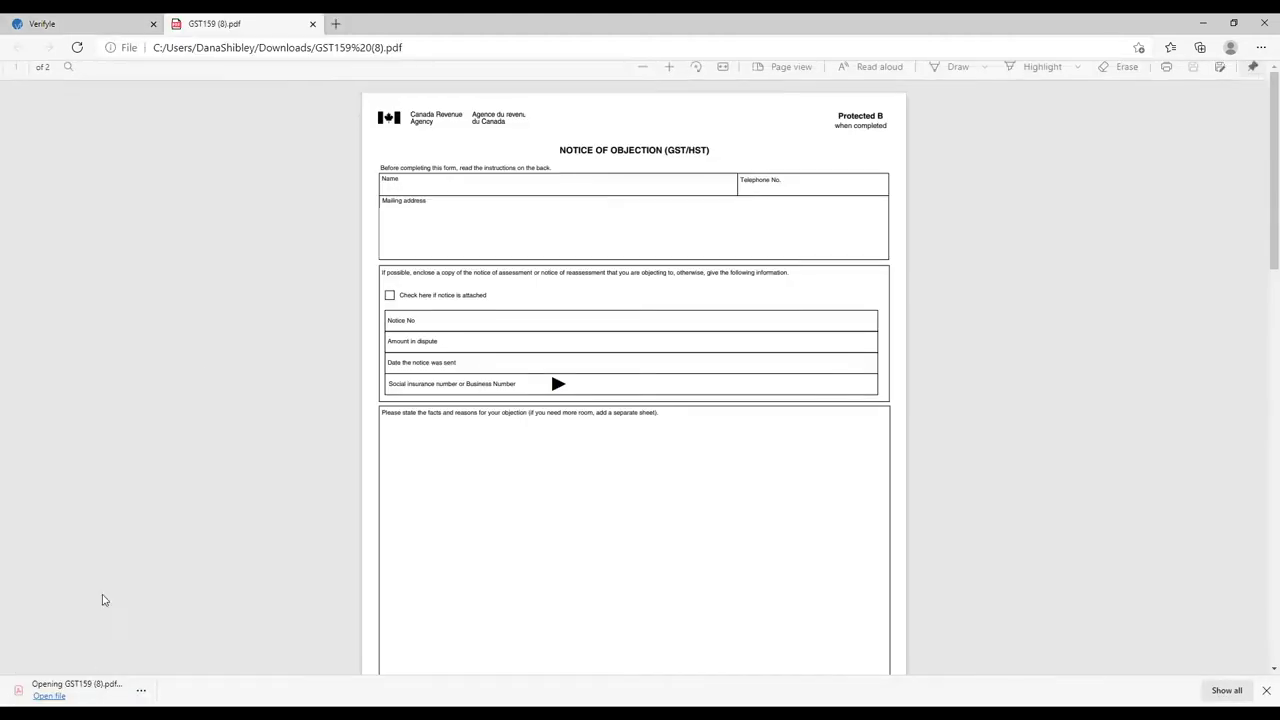
pyautogui.click(312, 23)
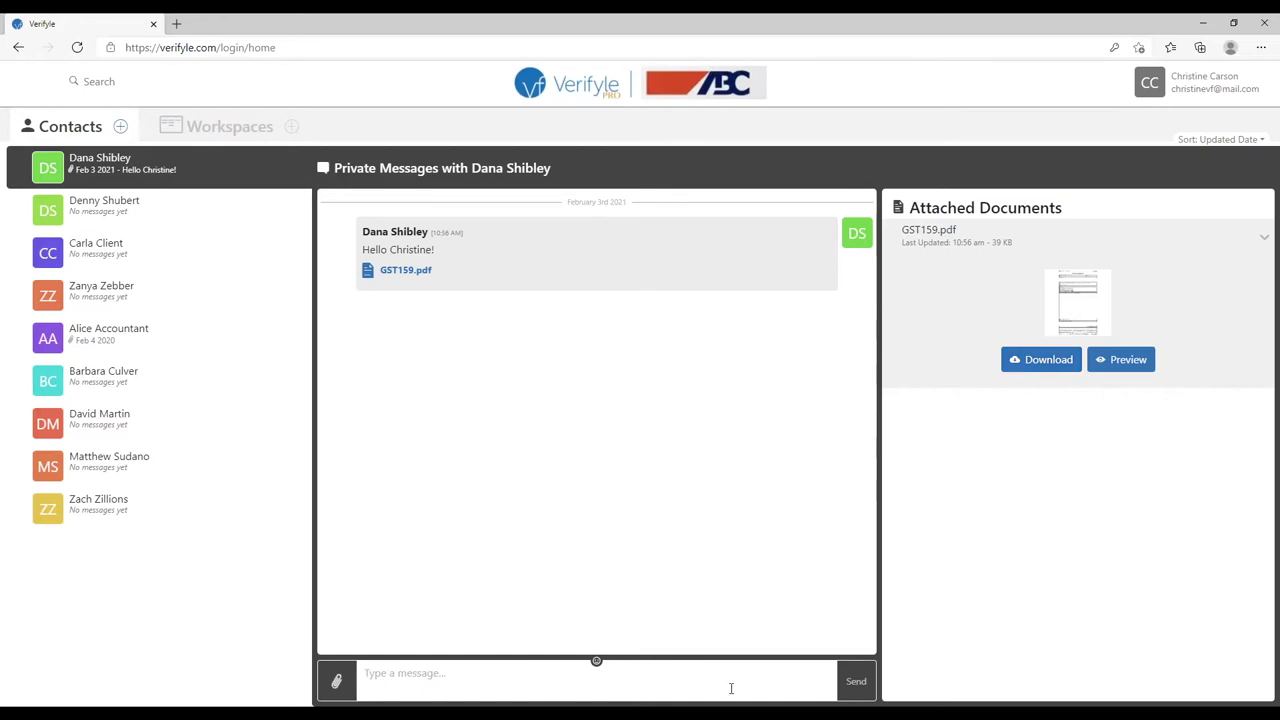
# - Write a thank-you reply asking the accountant to bring in the client's husband, and send it
pyautogui.write('Thanks Dana!')
pyautogui.write('Can you please ')
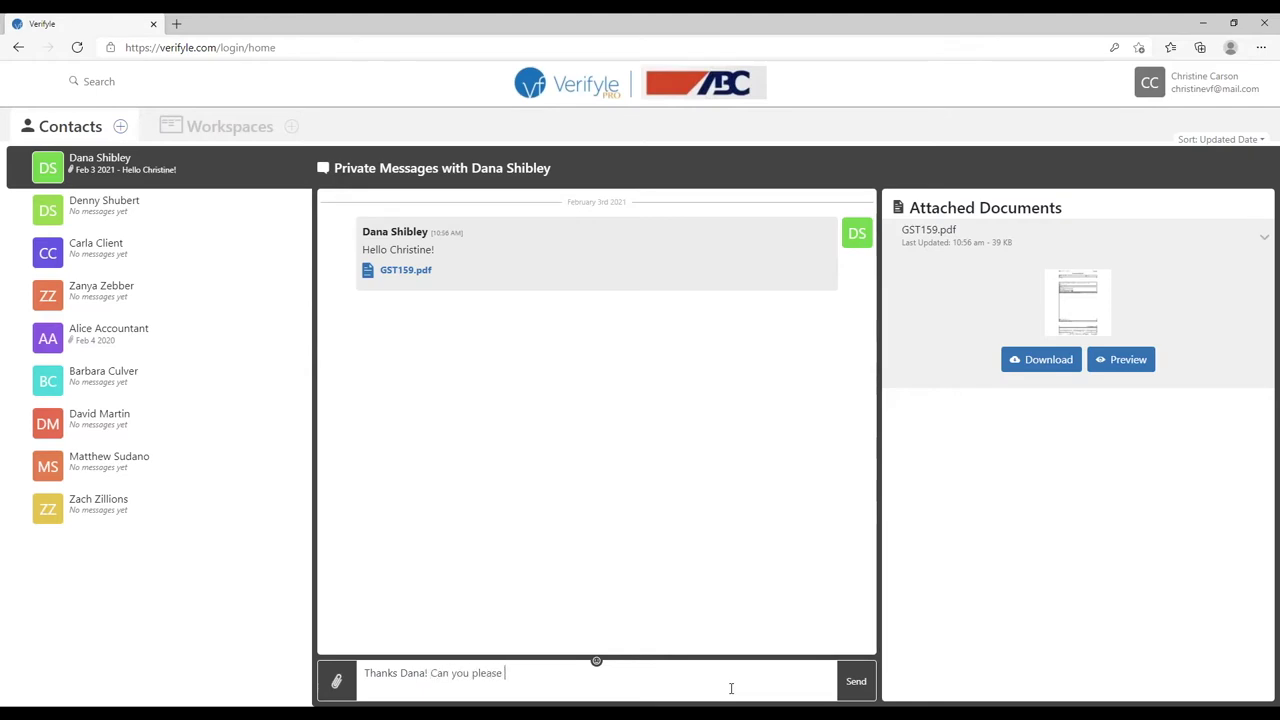
pyautogui.write('bring in my husband Sammy ')
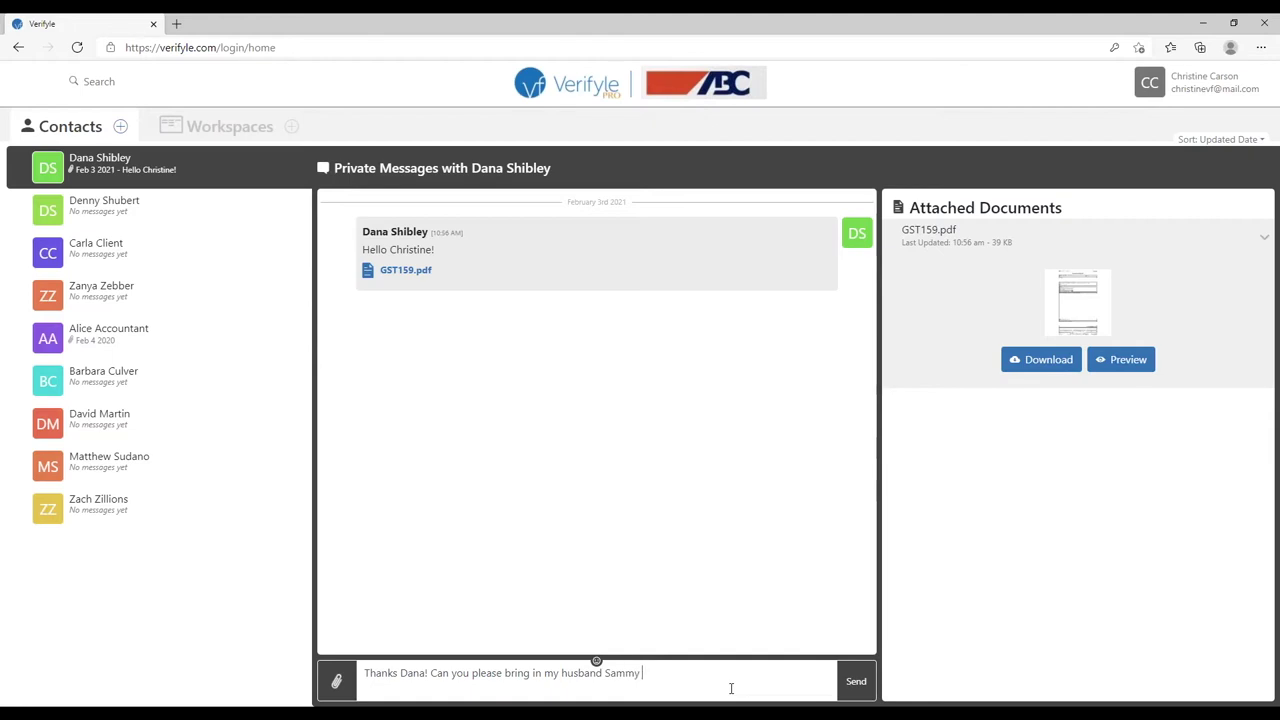
pyautogui.write('Spouse?')
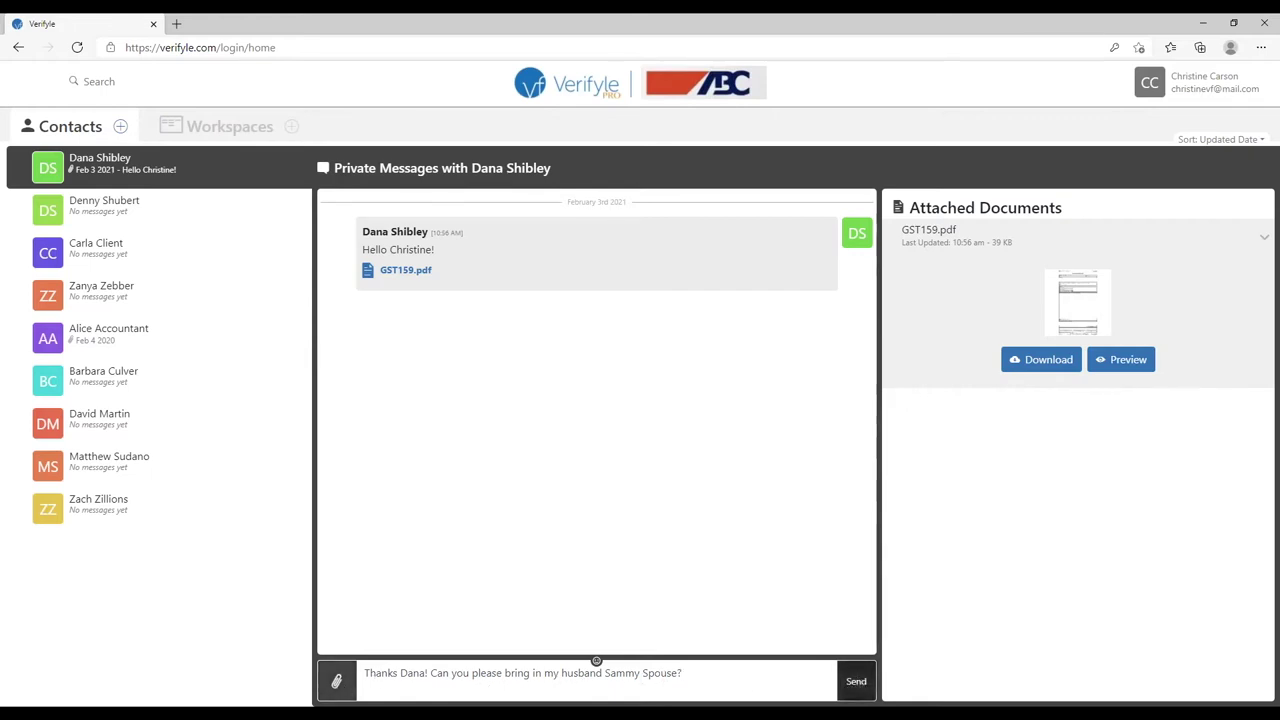
pyautogui.click(856, 681)
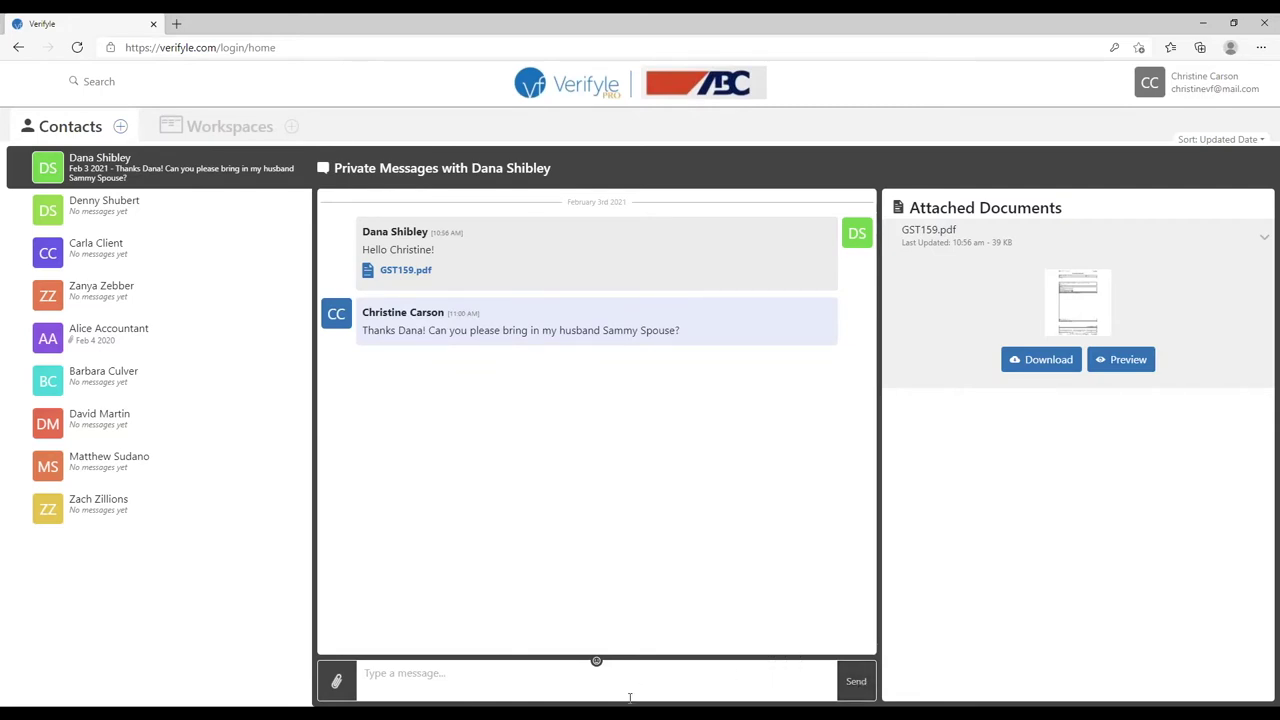
# - Switch back to the accountant's Chrome window to see the client's new message
pyautogui.hotkey('alt', 'Tab')
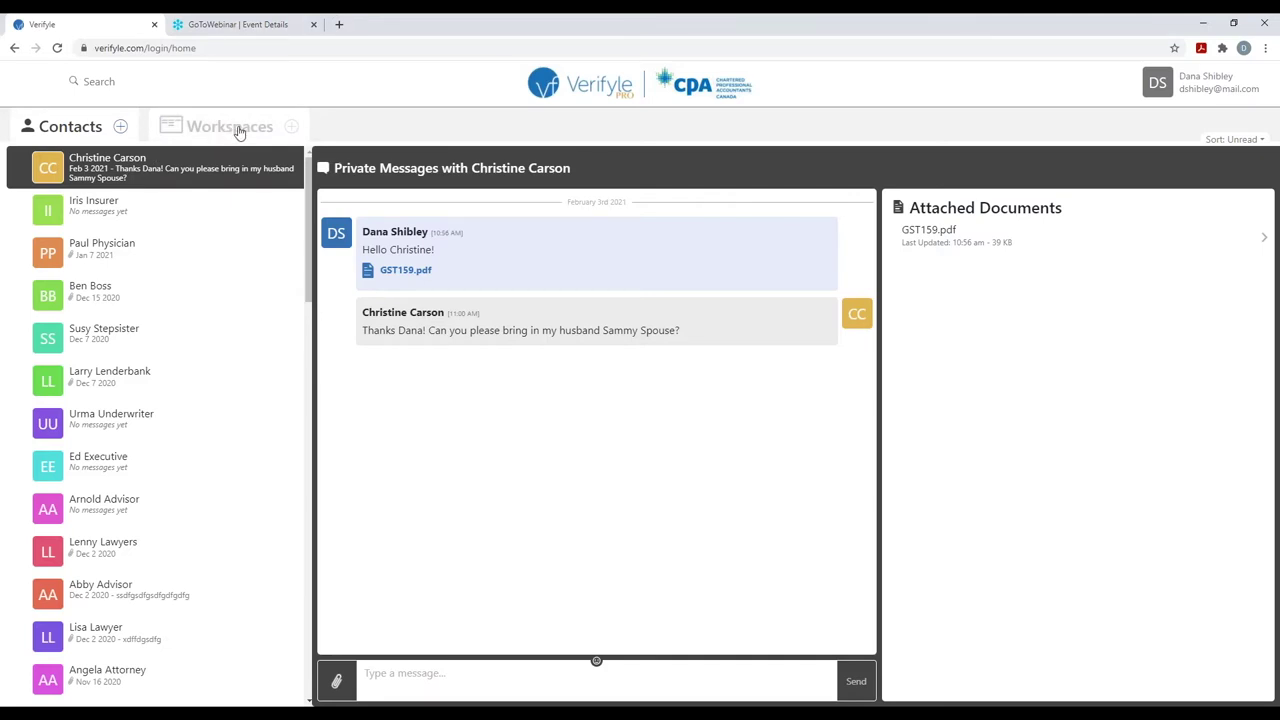
# - Open the New Workspace dialog from the accountant's Workspaces list
pyautogui.click(239, 132)
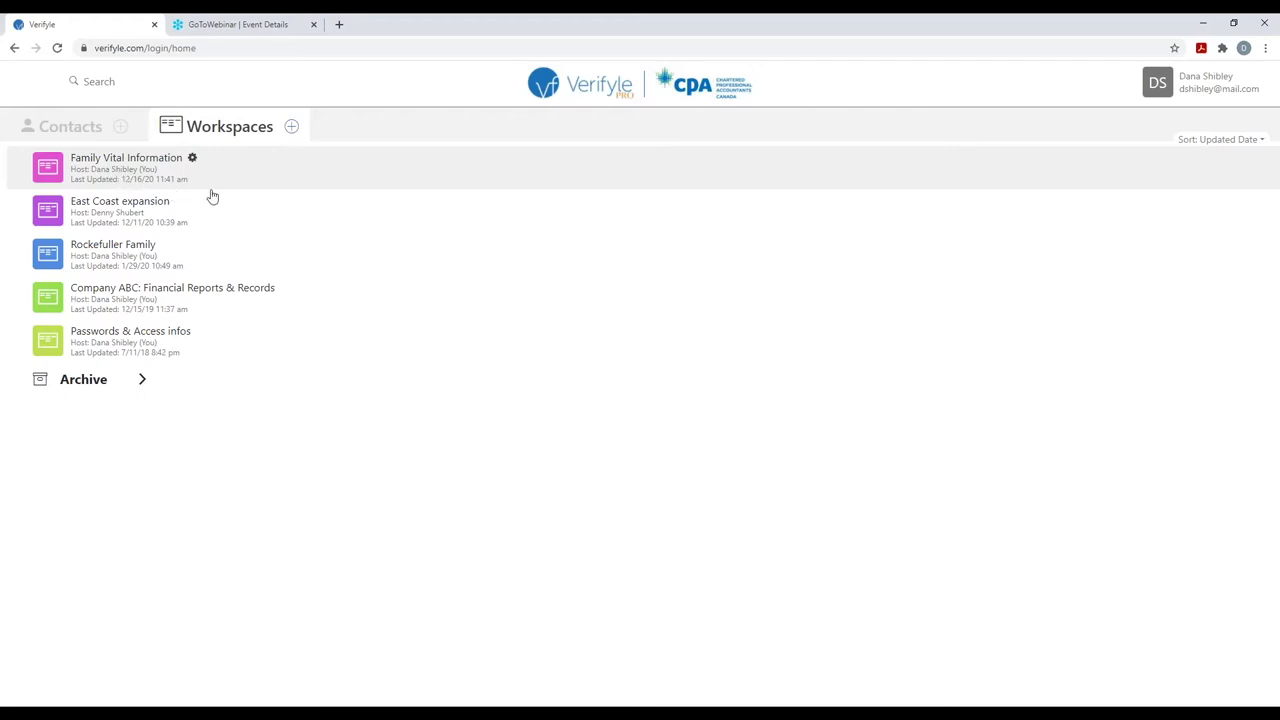
pyautogui.click(292, 127)
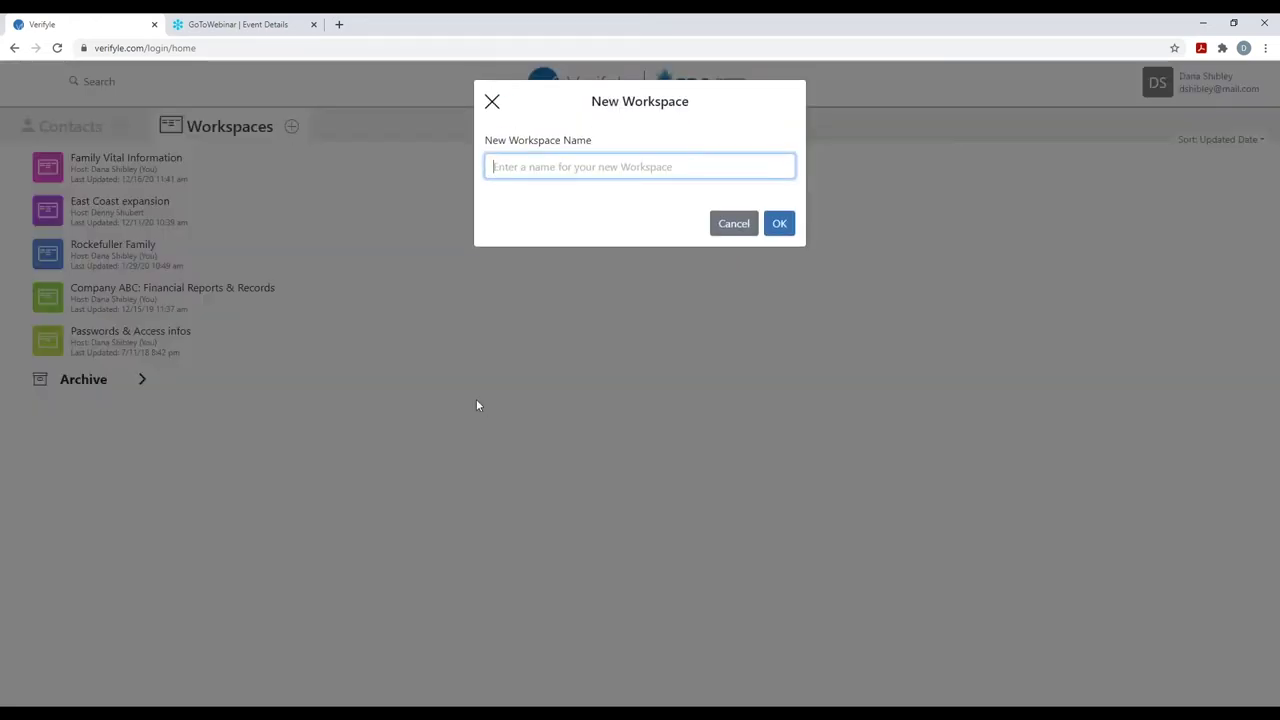
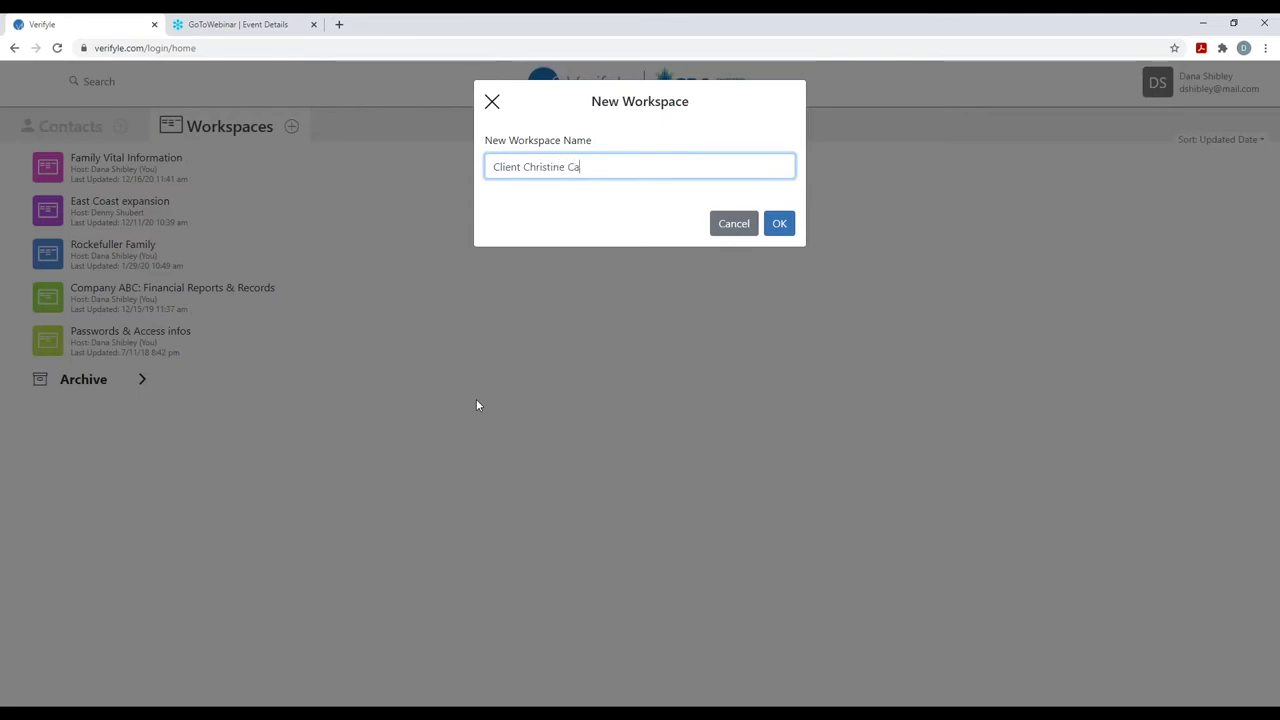
# - Create a new workspace named 'Client' followed by the client's full name
pyautogui.click(779, 224)
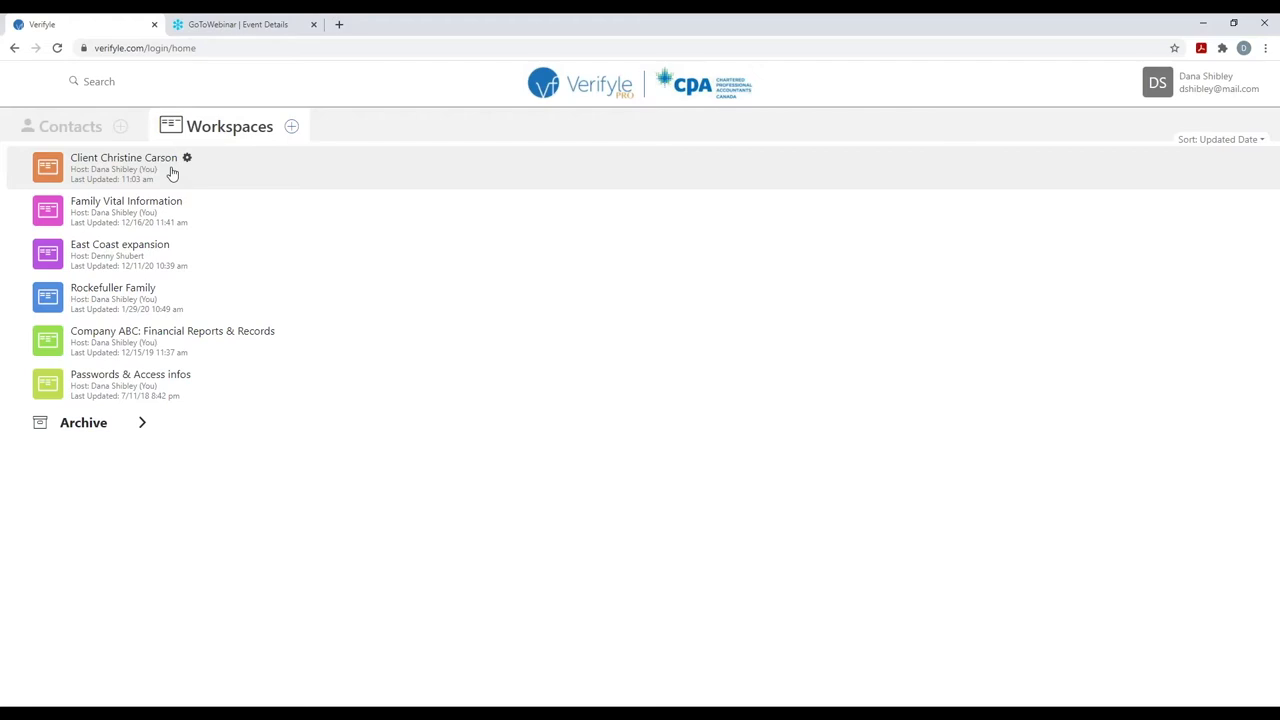
# - Open the new client workspace and highlight its name
pyautogui.click(167, 170)
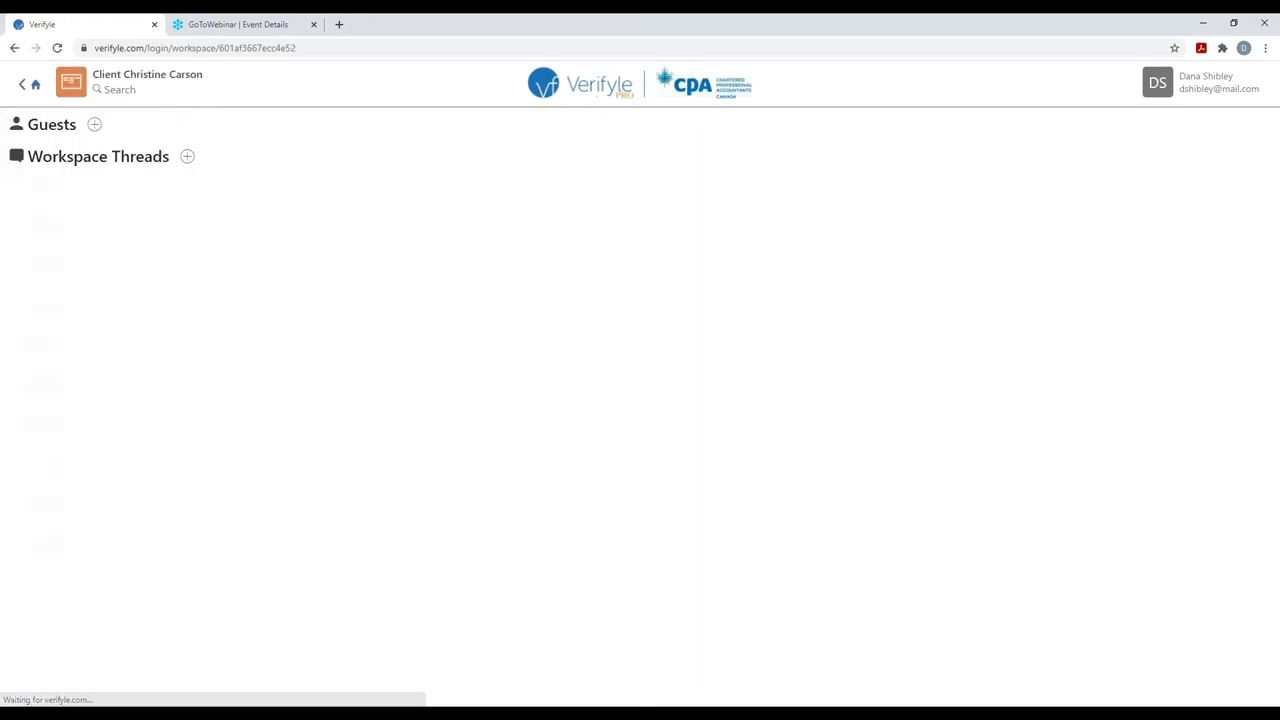
pyautogui.moveTo(94, 74); pyautogui.dragTo(204, 75)
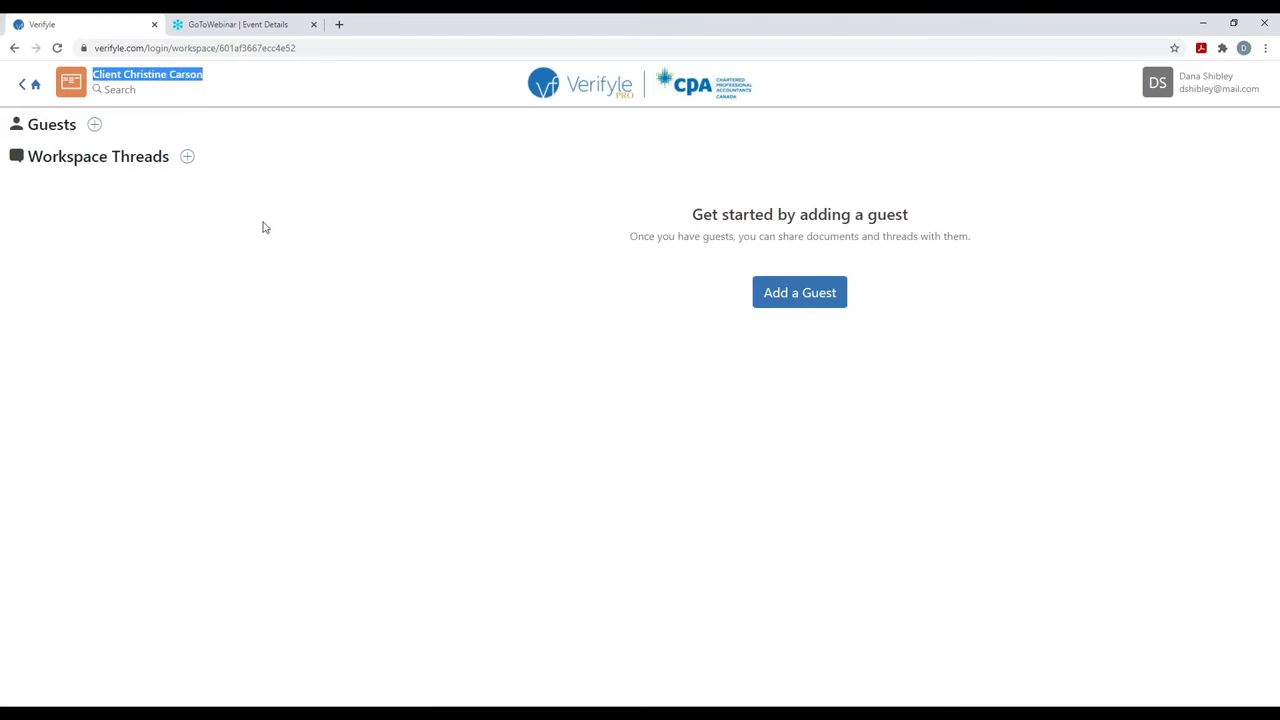
pyautogui.click(230, 223)
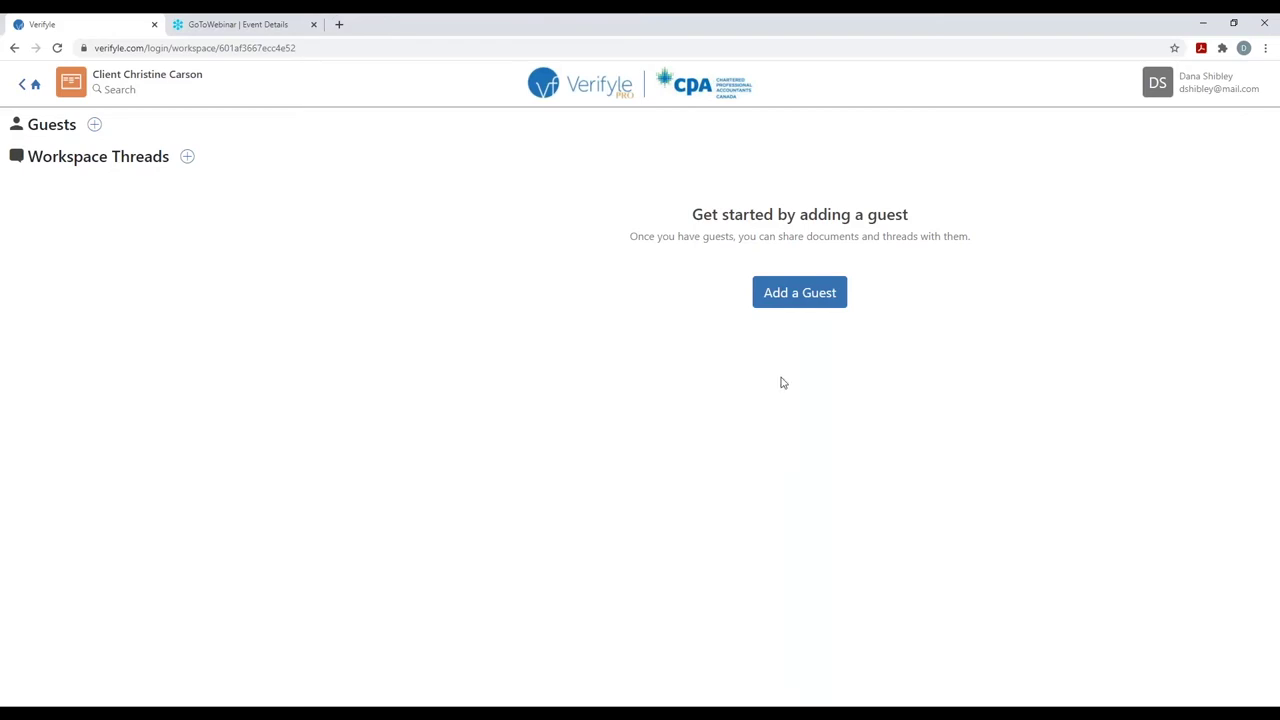
# - Search contacts for the client and add her as a guest of the workspace
pyautogui.click(797, 296)
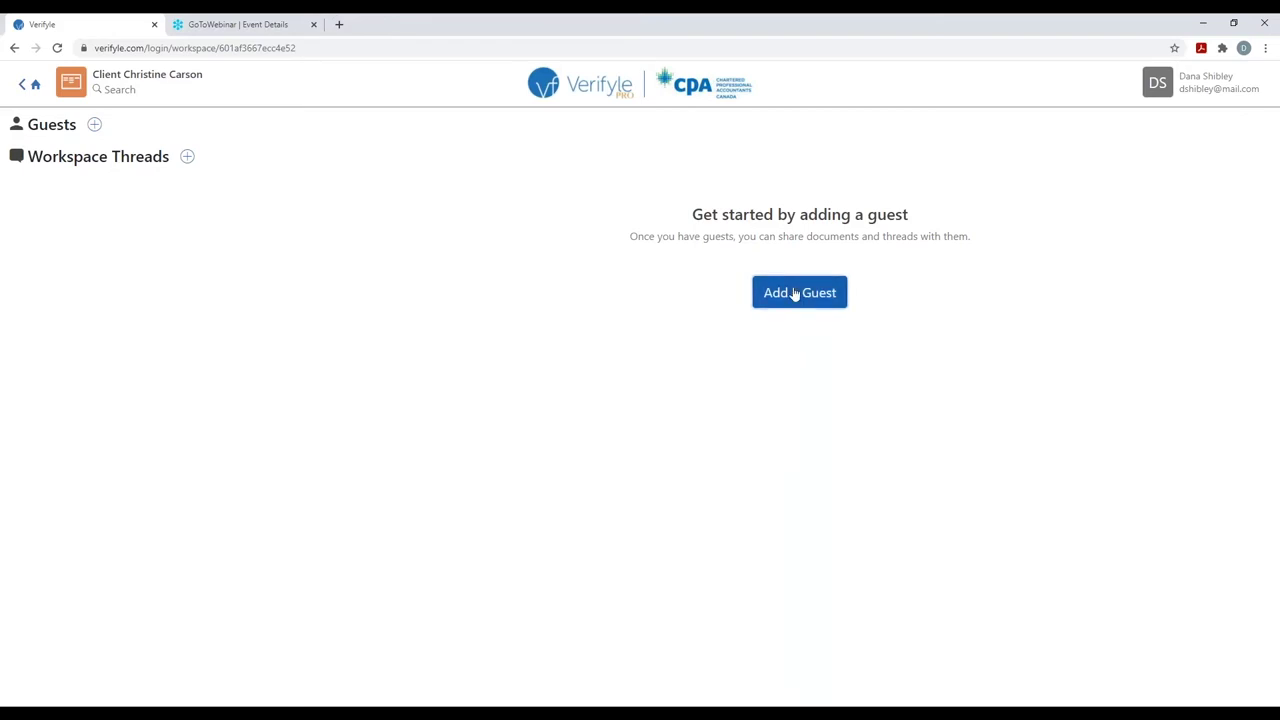
pyautogui.click(610, 179)
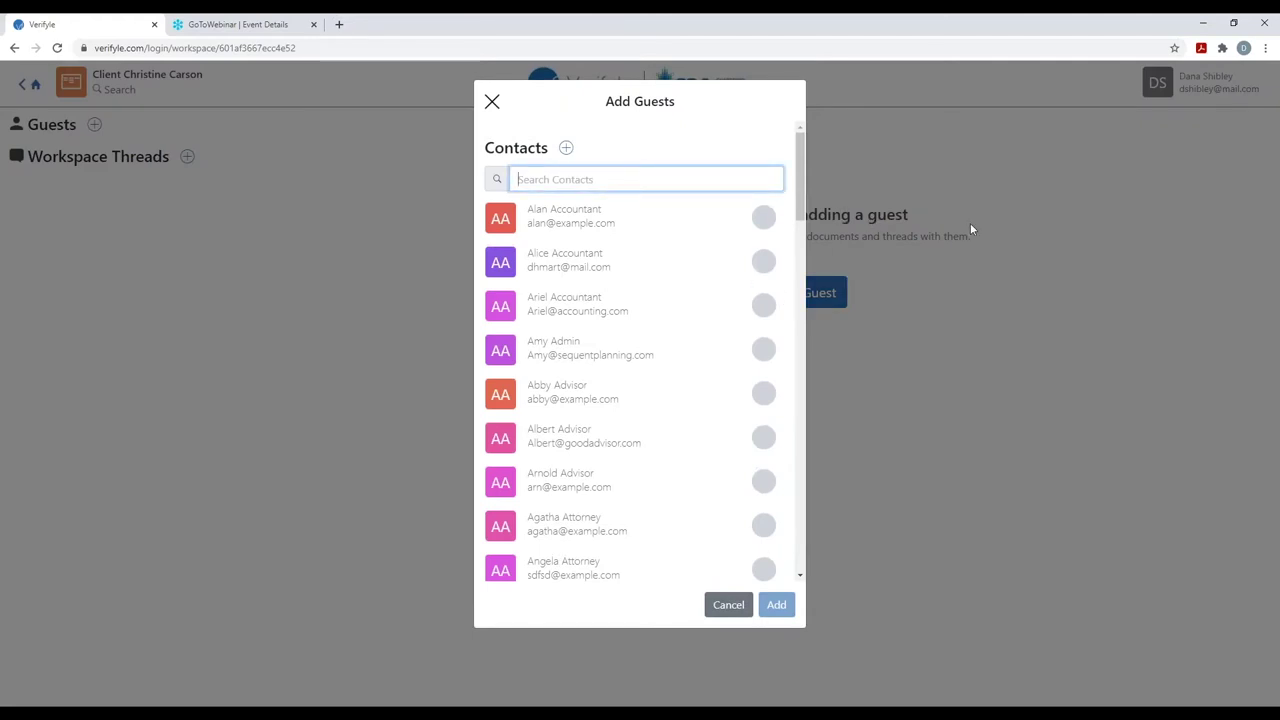
pyautogui.write('cars')
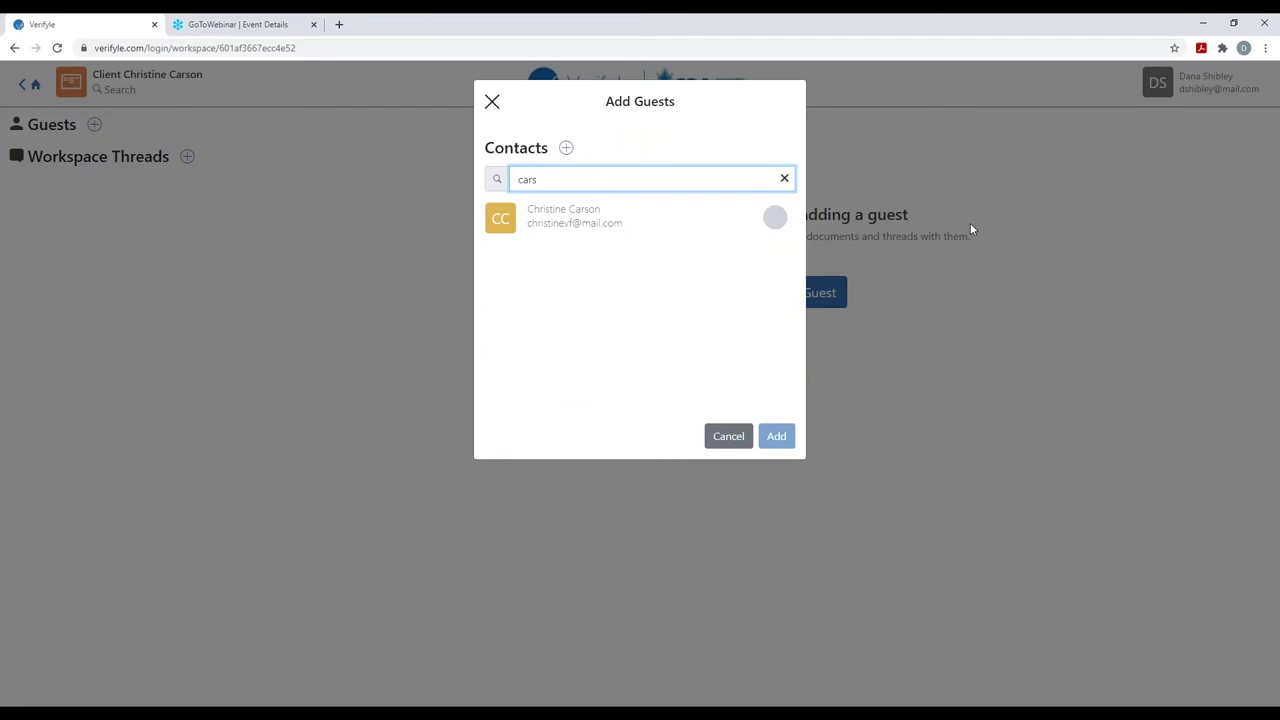
pyautogui.click(774, 217)
pyautogui.click(776, 437)
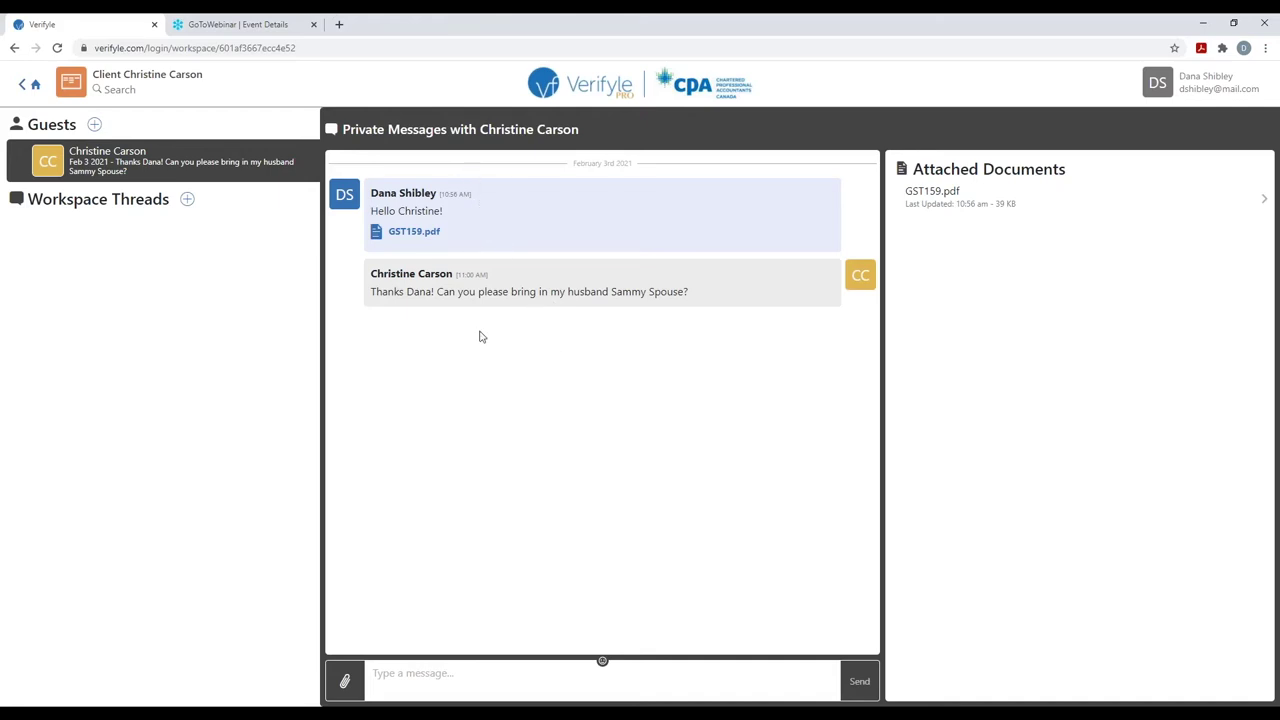
pyautogui.moveTo(190, 150)
pyautogui.moveTo(93, 74); pyautogui.dragTo(210, 84)
pyautogui.click(243, 89)
pyautogui.moveTo(93, 75); pyautogui.dragTo(204, 75)
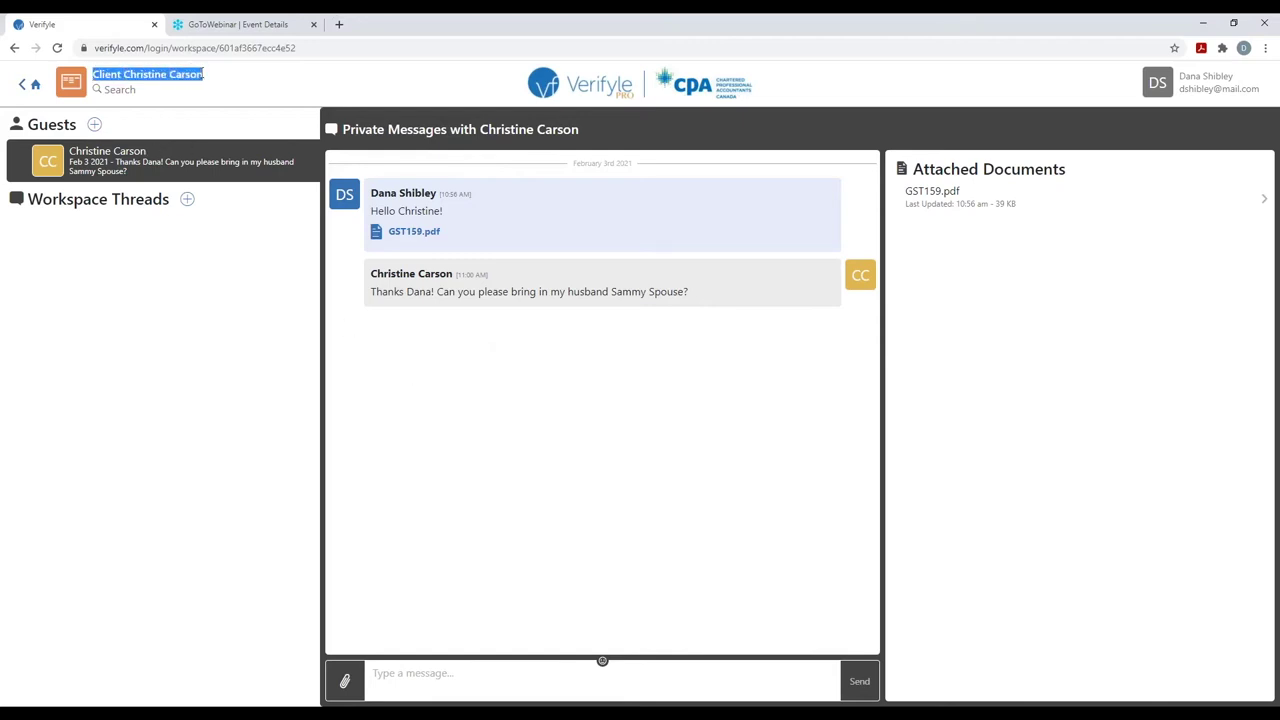
pyautogui.click(255, 95)
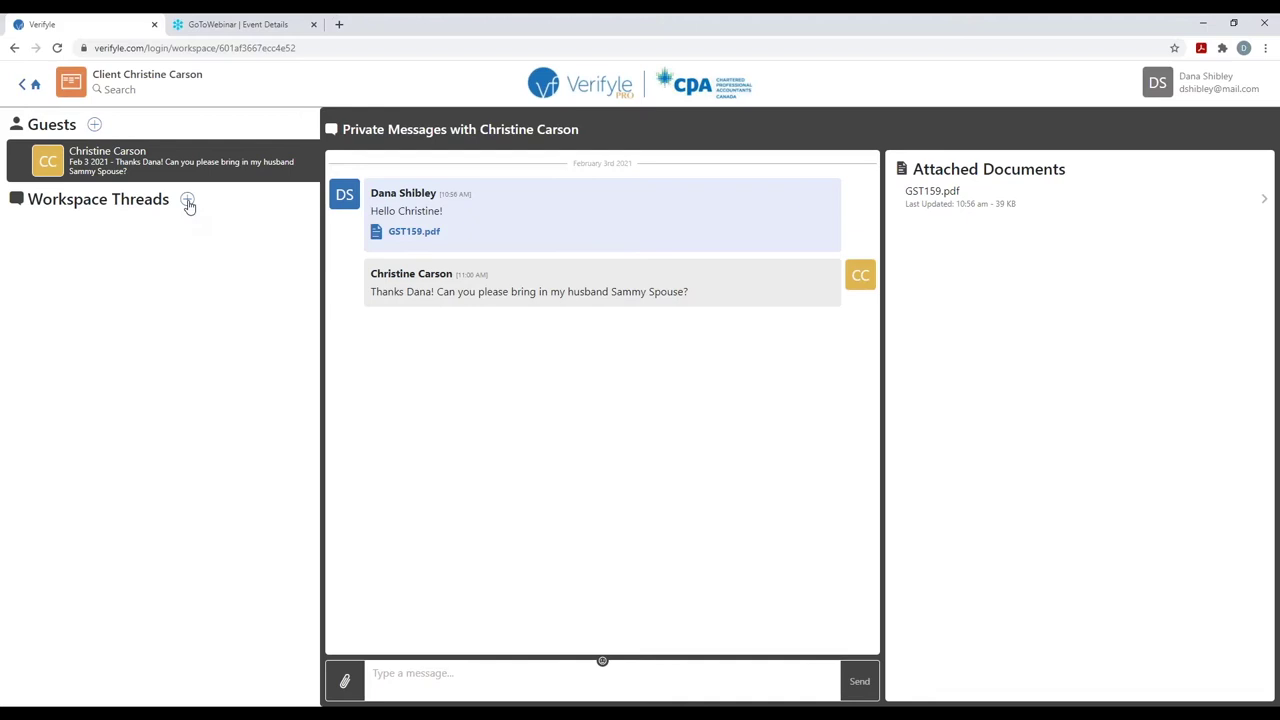
# - Create workspace threads named Tax Planning and Estate Planning, then open Tax Planning
pyautogui.click(187, 200)
pyautogui.write('Tax Plann')
pyautogui.write('ing')
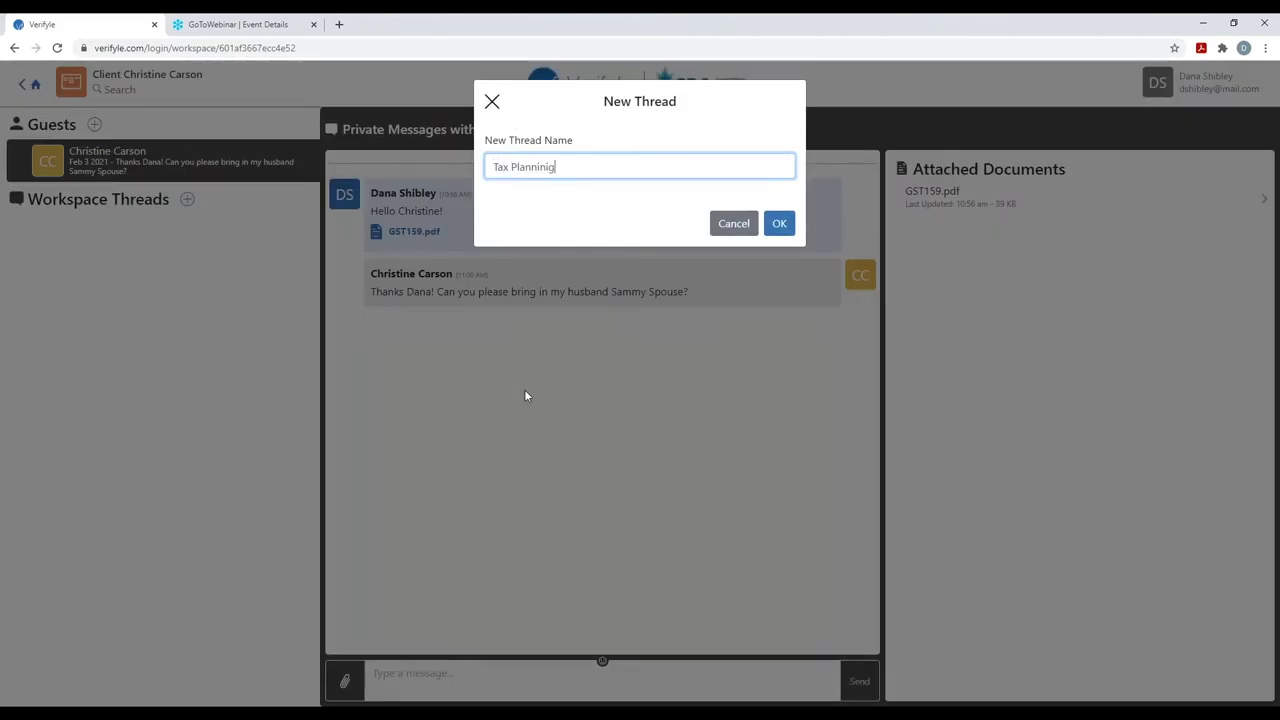
pyautogui.click(778, 222)
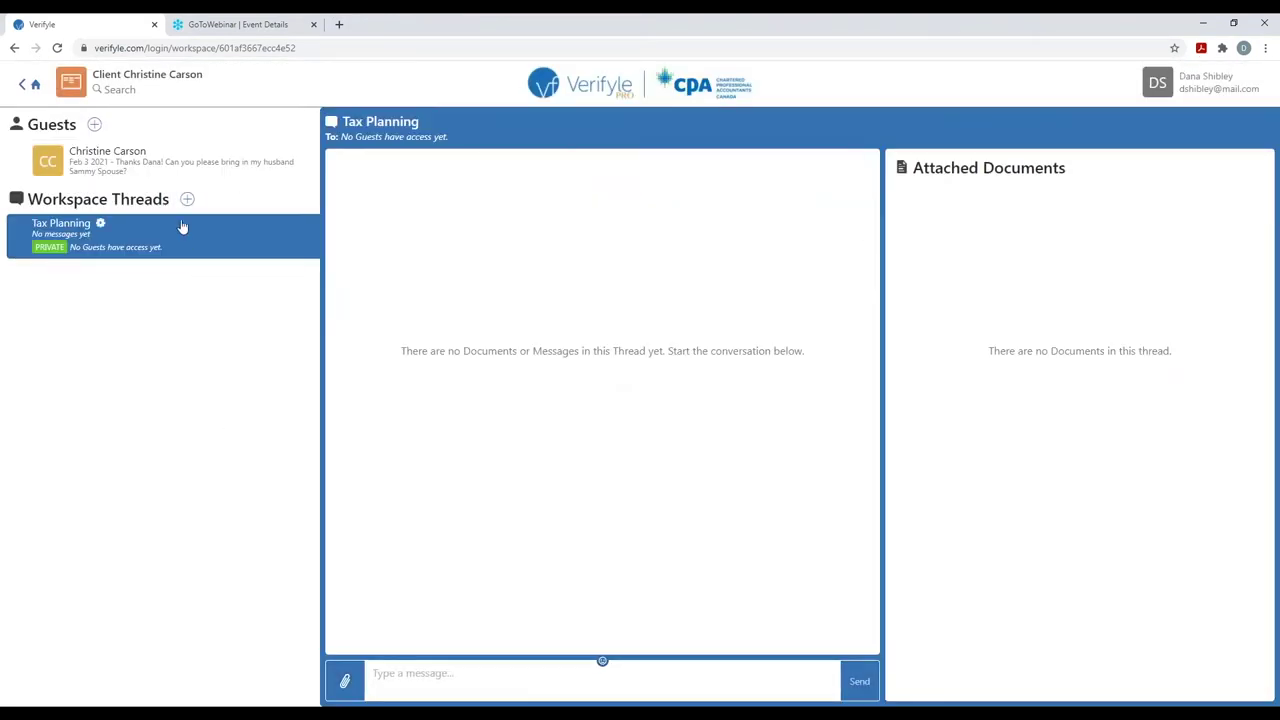
pyautogui.click(187, 199)
pyautogui.write('Estate Planning')
pyautogui.click(779, 223)
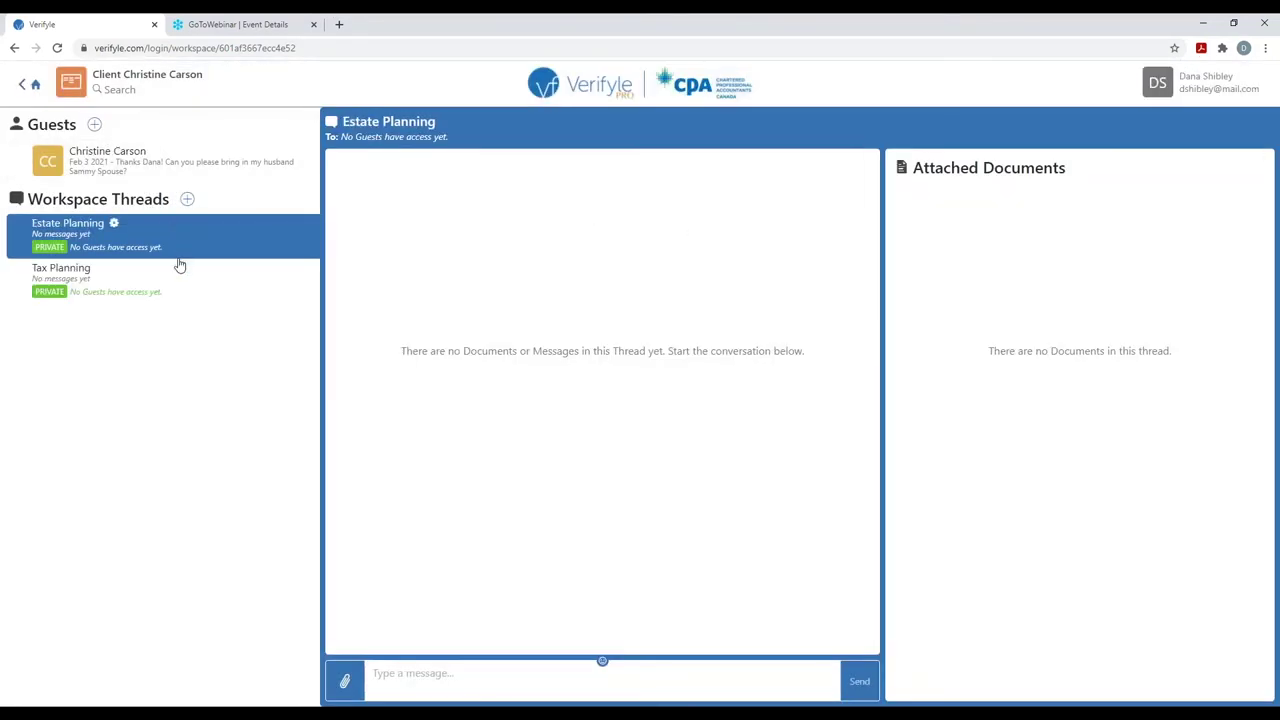
pyautogui.click(139, 281)
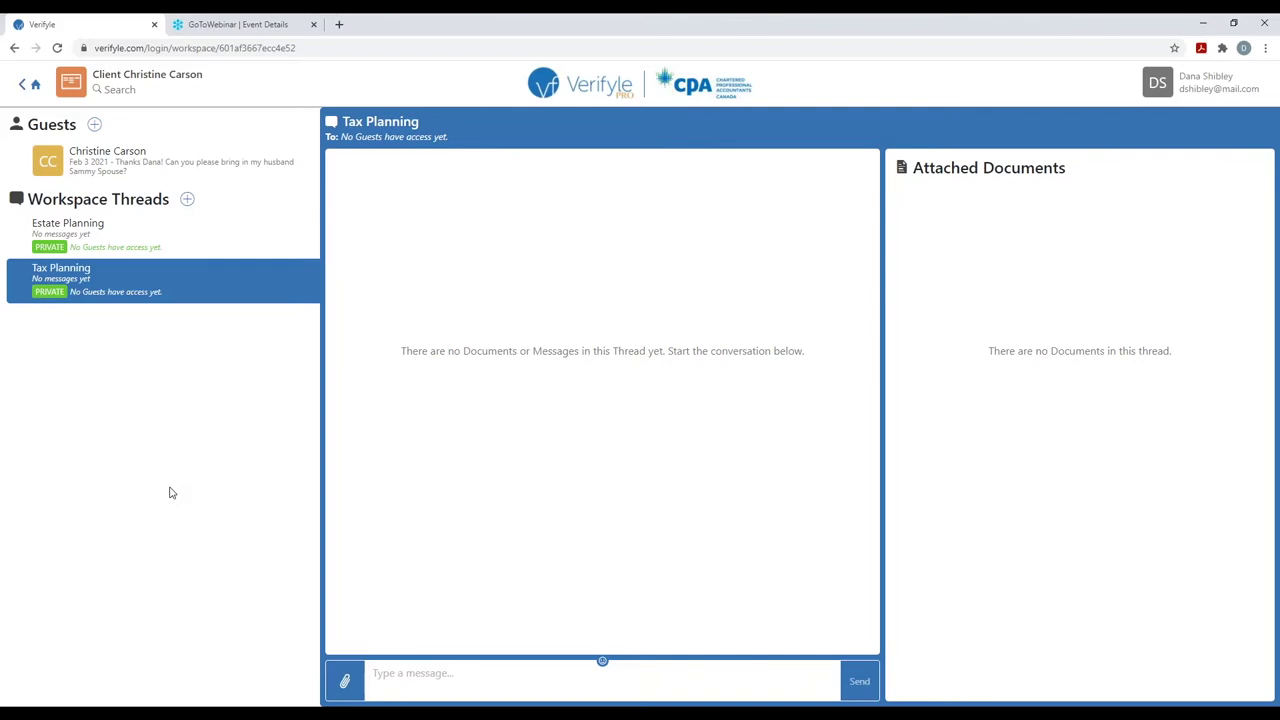
pyautogui.moveTo(100, 280)
# - Turn on the client's access in Tax Planning's Manage Permissions and save
pyautogui.click(100, 269)
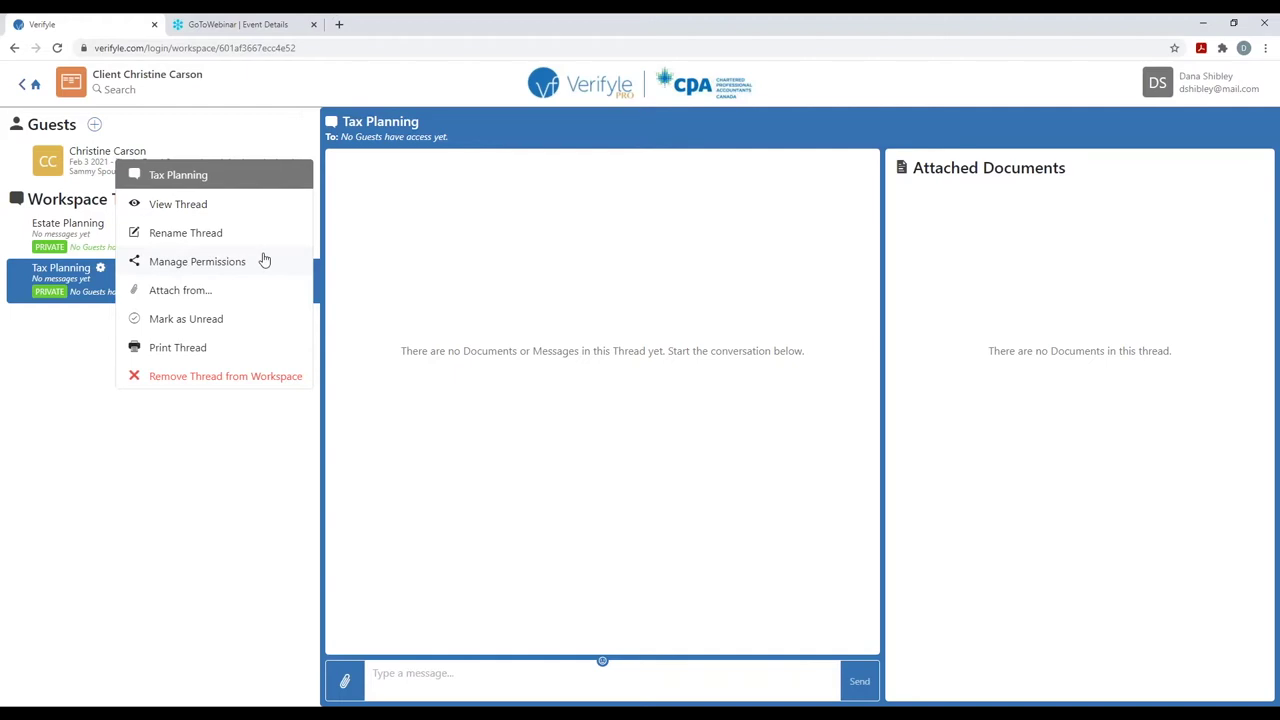
pyautogui.click(265, 261)
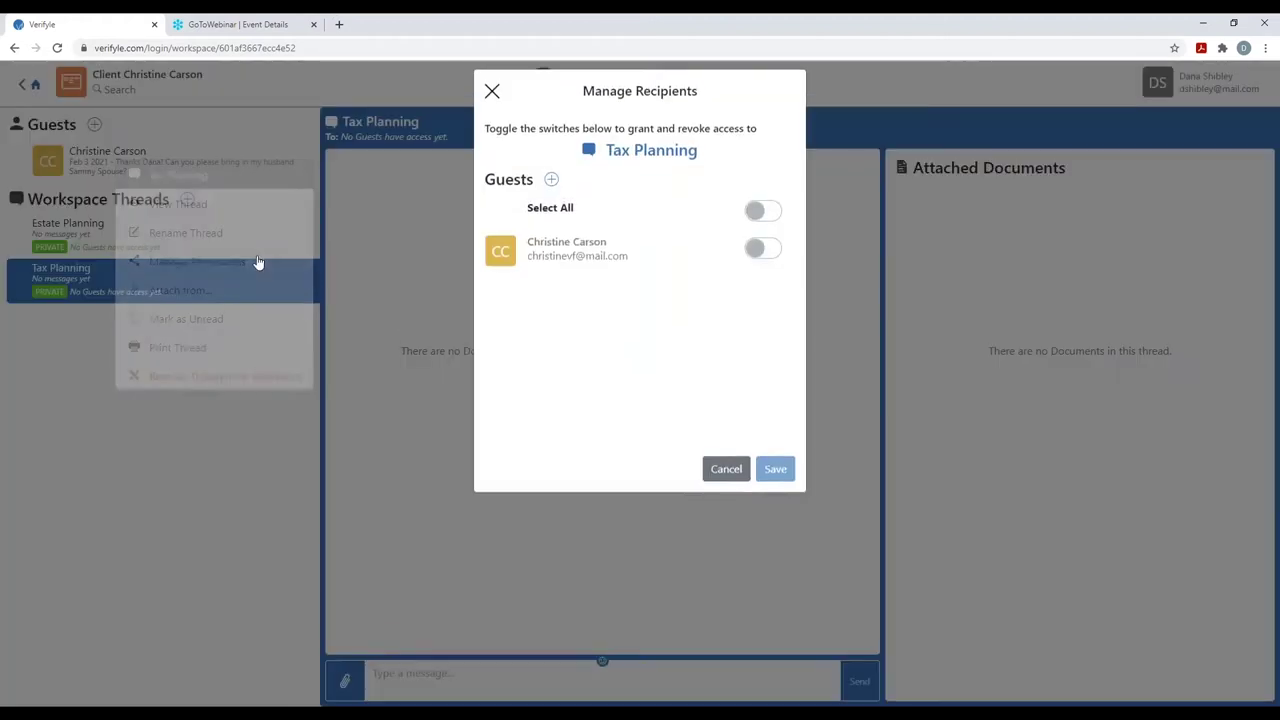
pyautogui.click(767, 261)
pyautogui.click(776, 479)
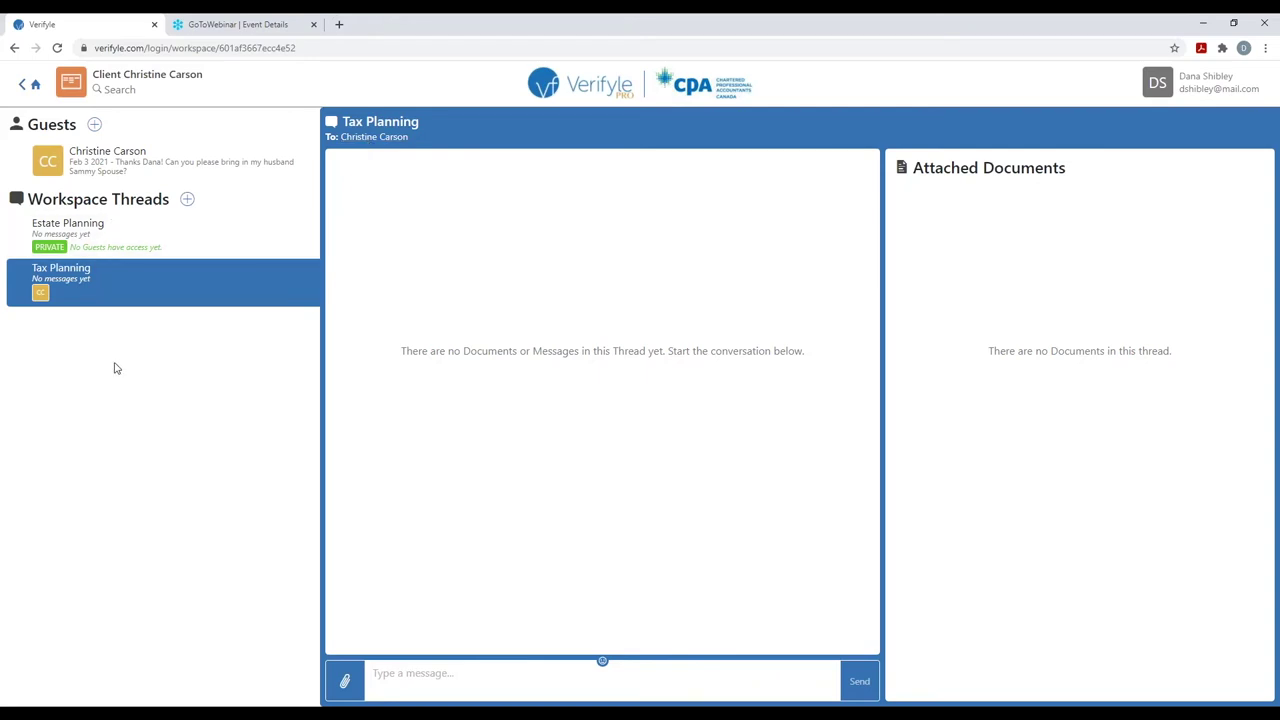
# - Open Tax Planning's access permissions and begin adding another guest
pyautogui.click(101, 270)
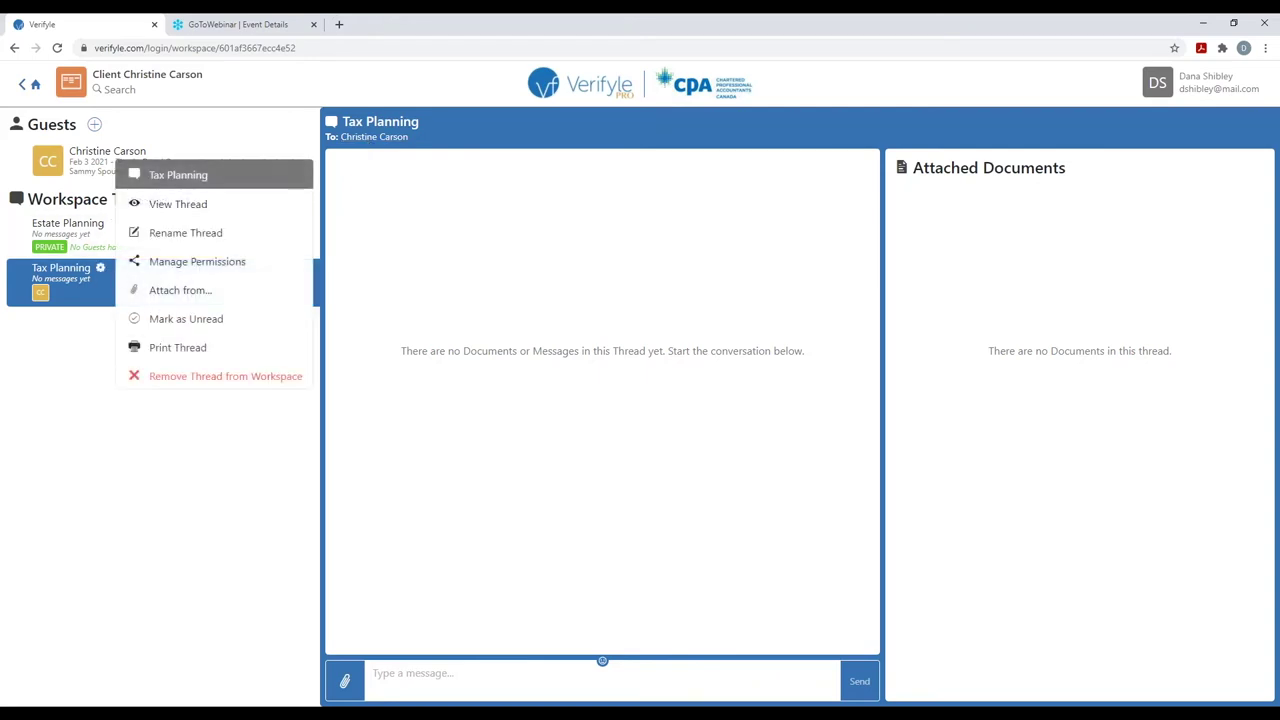
pyautogui.click(268, 261)
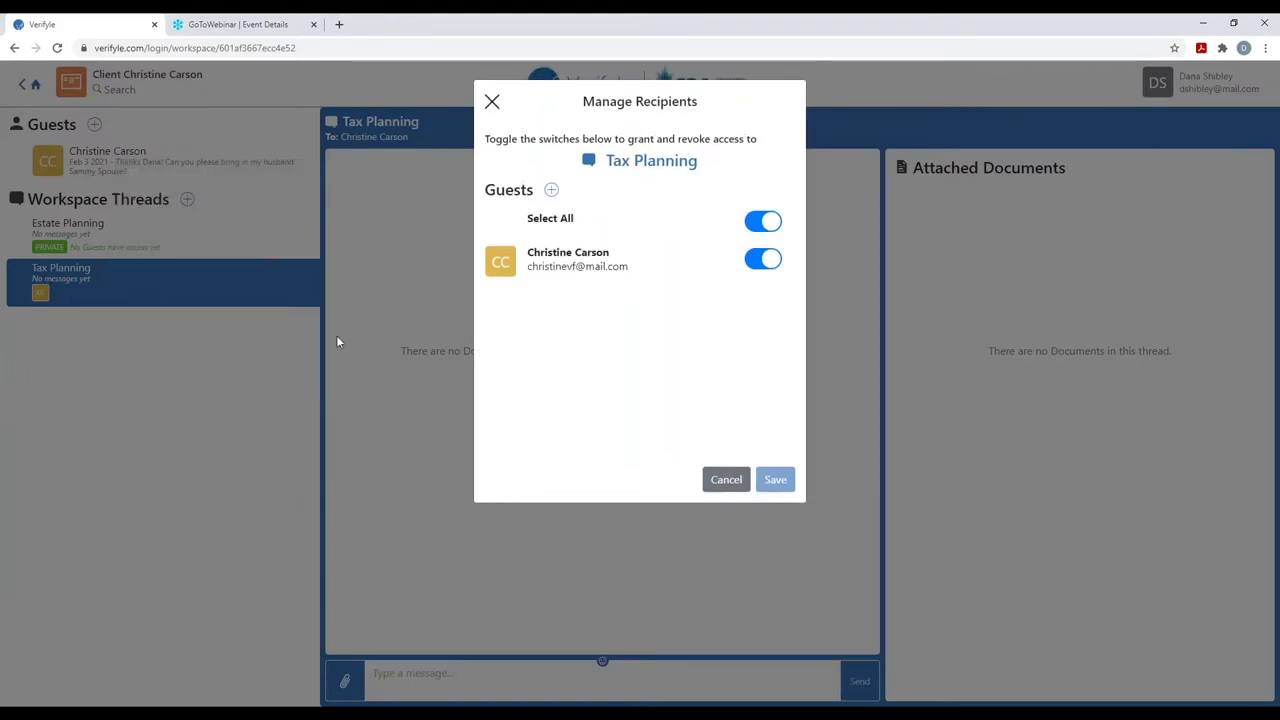
pyautogui.click(552, 191)
pyautogui.scroll(-3, 680, 312)
pyautogui.scroll(-10, 683, 316)
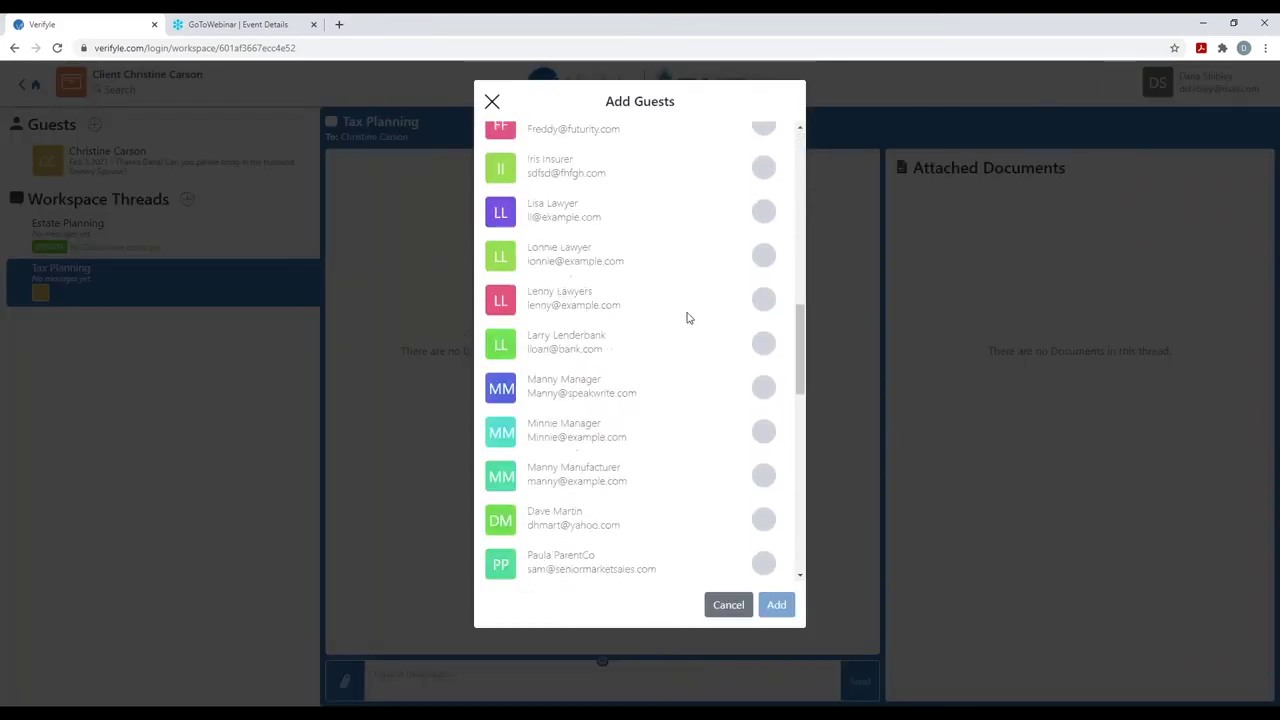
pyautogui.scroll(10, 687, 312)
pyautogui.scroll(3, 687, 312)
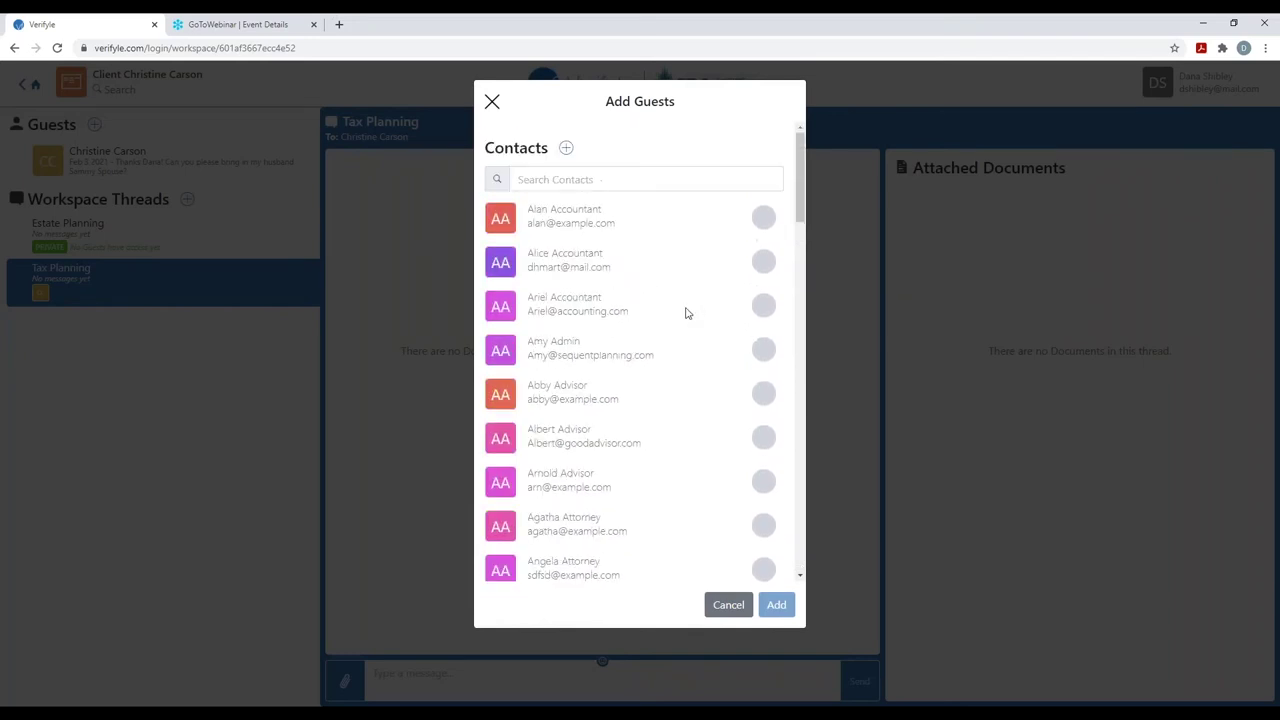
# - Create a new contact with the spouse's first name, last name and e-mail address
pyautogui.click(566, 149)
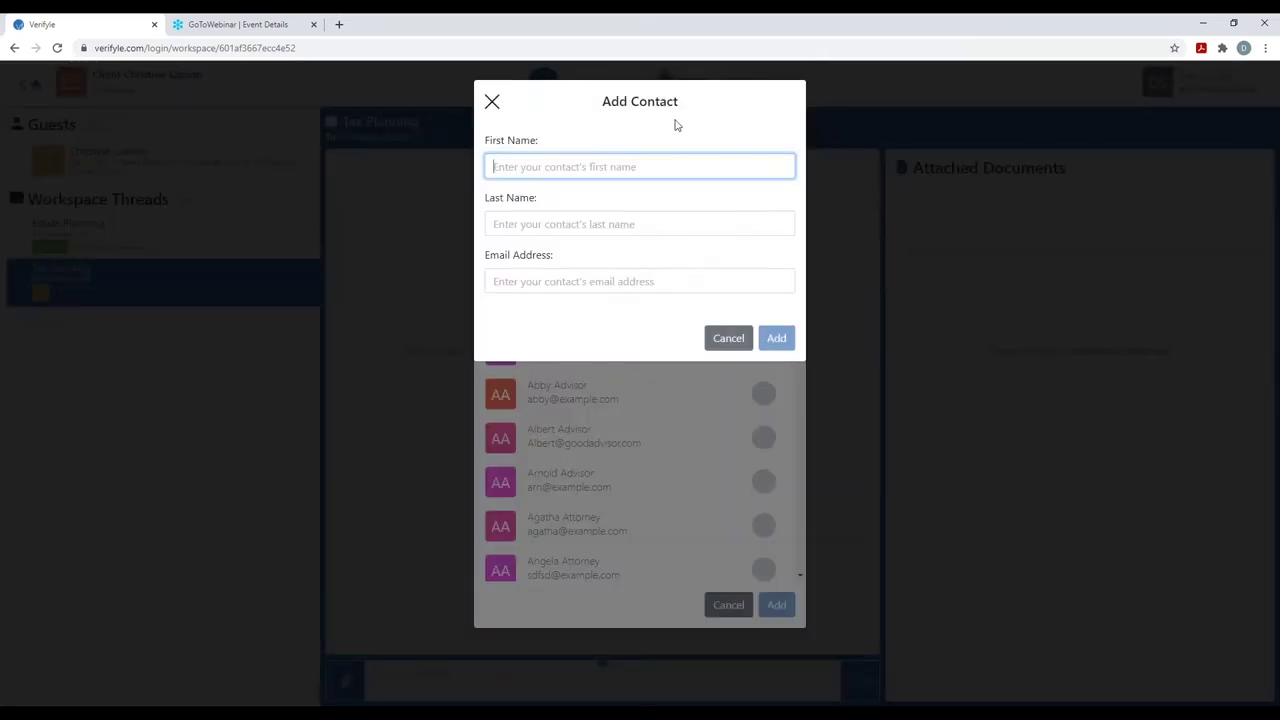
pyautogui.write('Sammy')
pyautogui.press('Tab')
pyautogui.write('Sp')
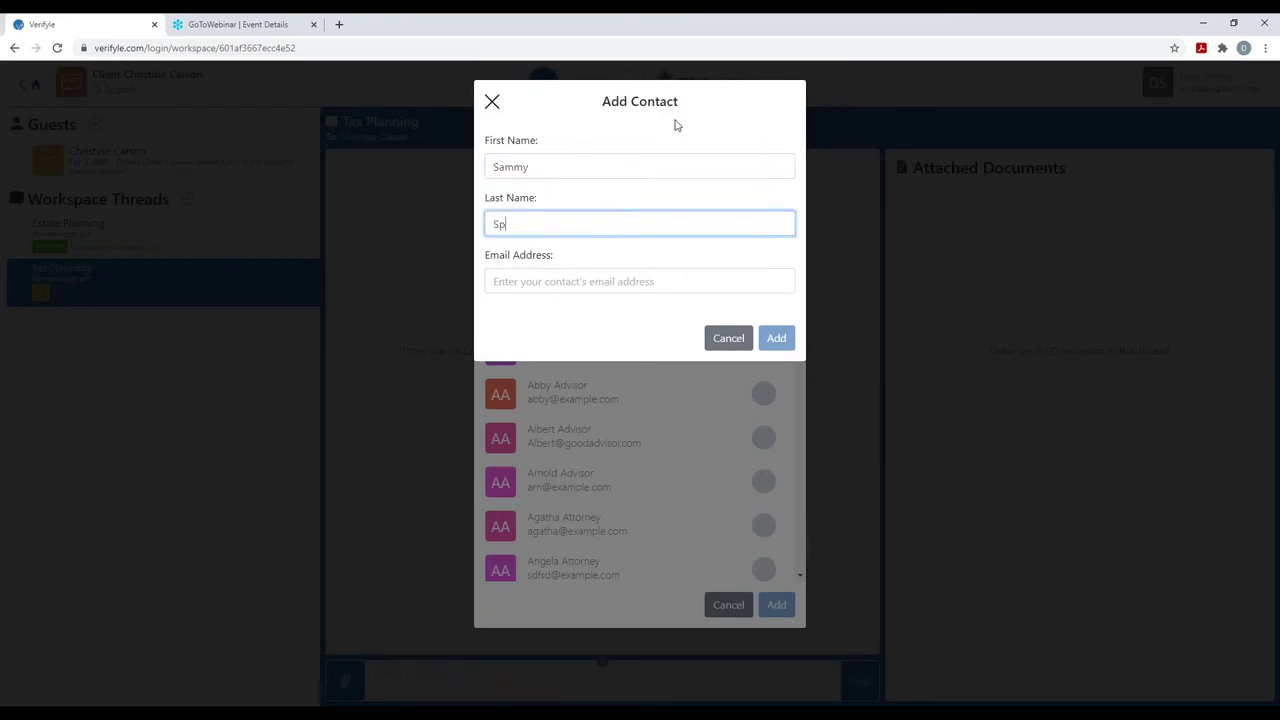
pyautogui.click(599, 286)
pyautogui.write('sa')
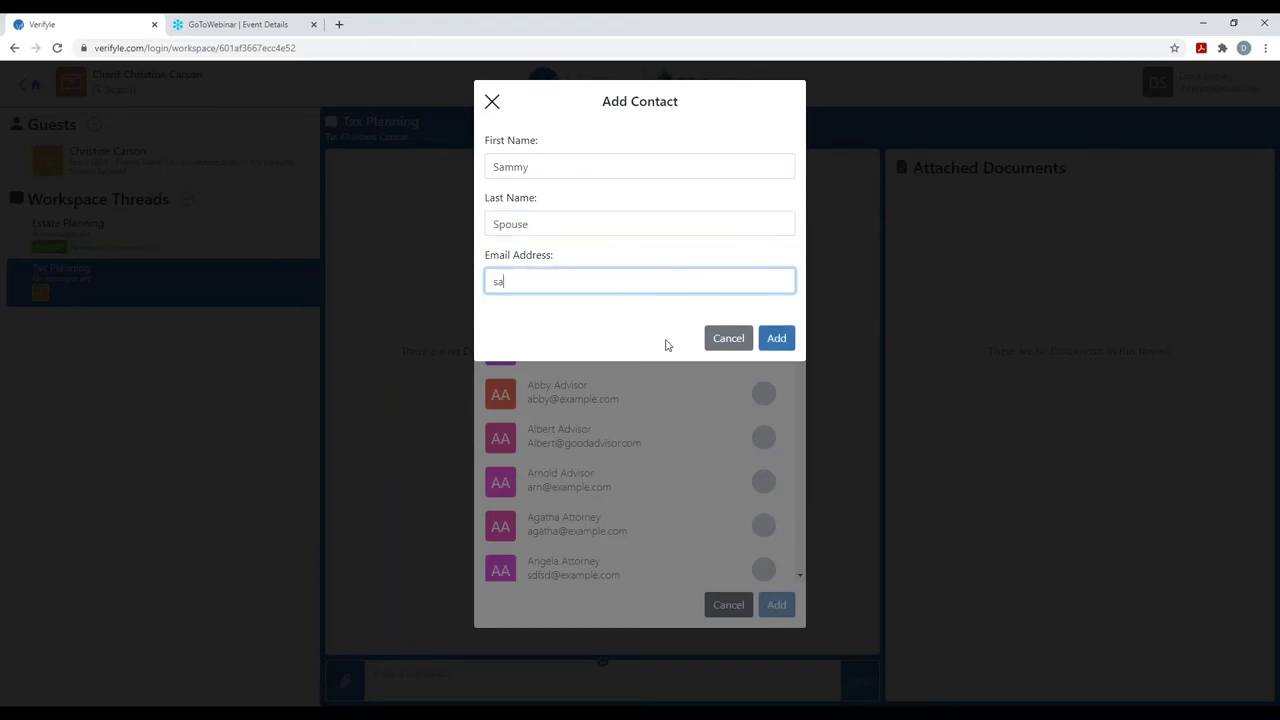
pyautogui.write('mmy@example.com')
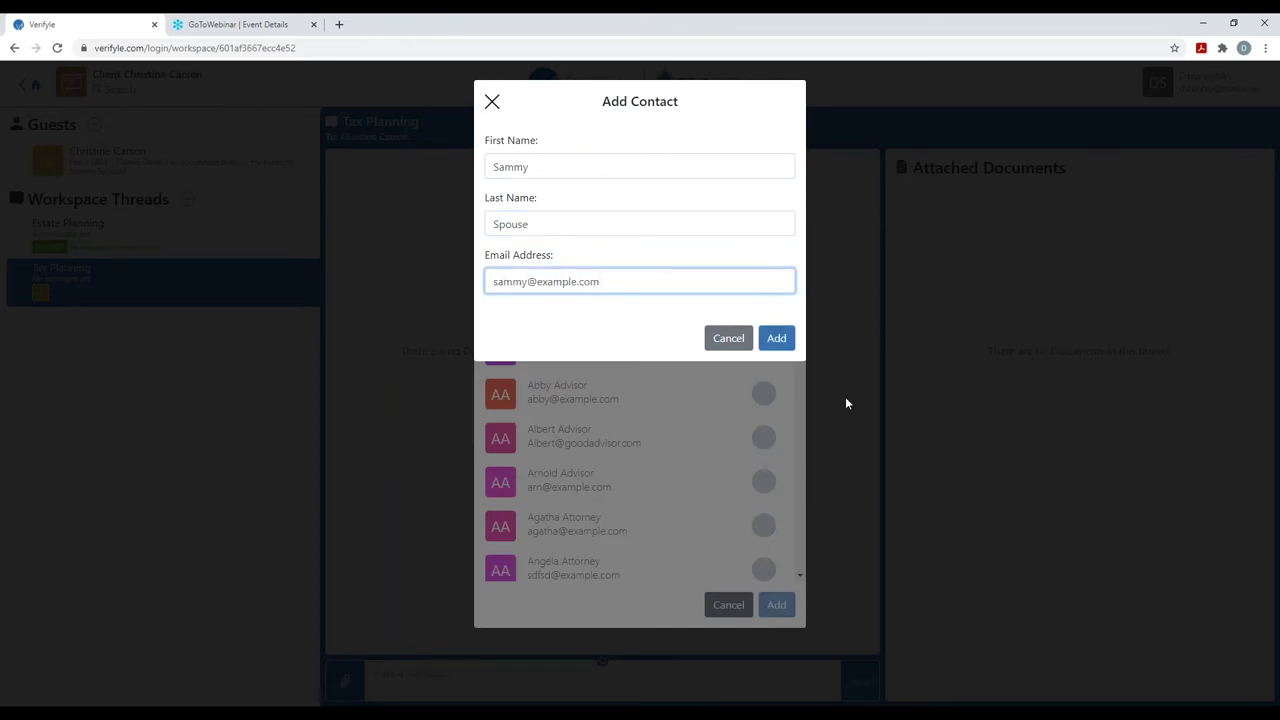
pyautogui.click(776, 338)
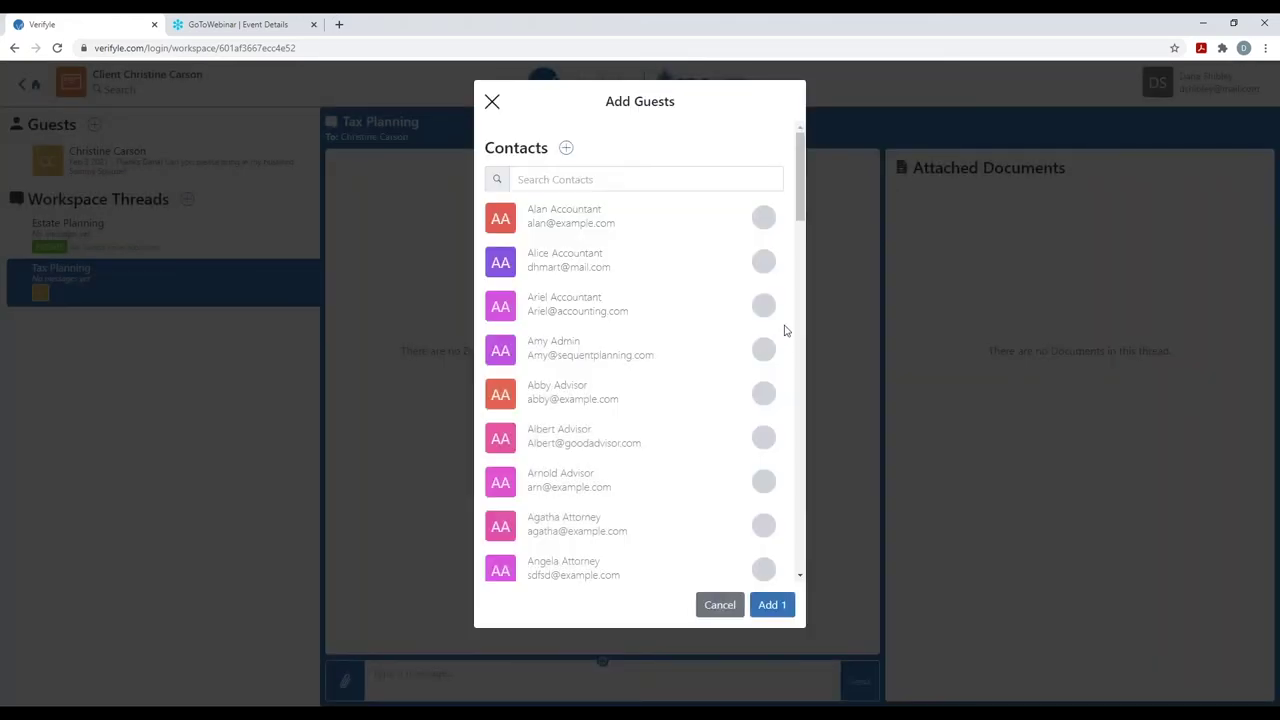
# - Add the new contact as a guest and save Tax Planning access for both guests
pyautogui.moveTo(801, 175); pyautogui.dragTo(801, 524)
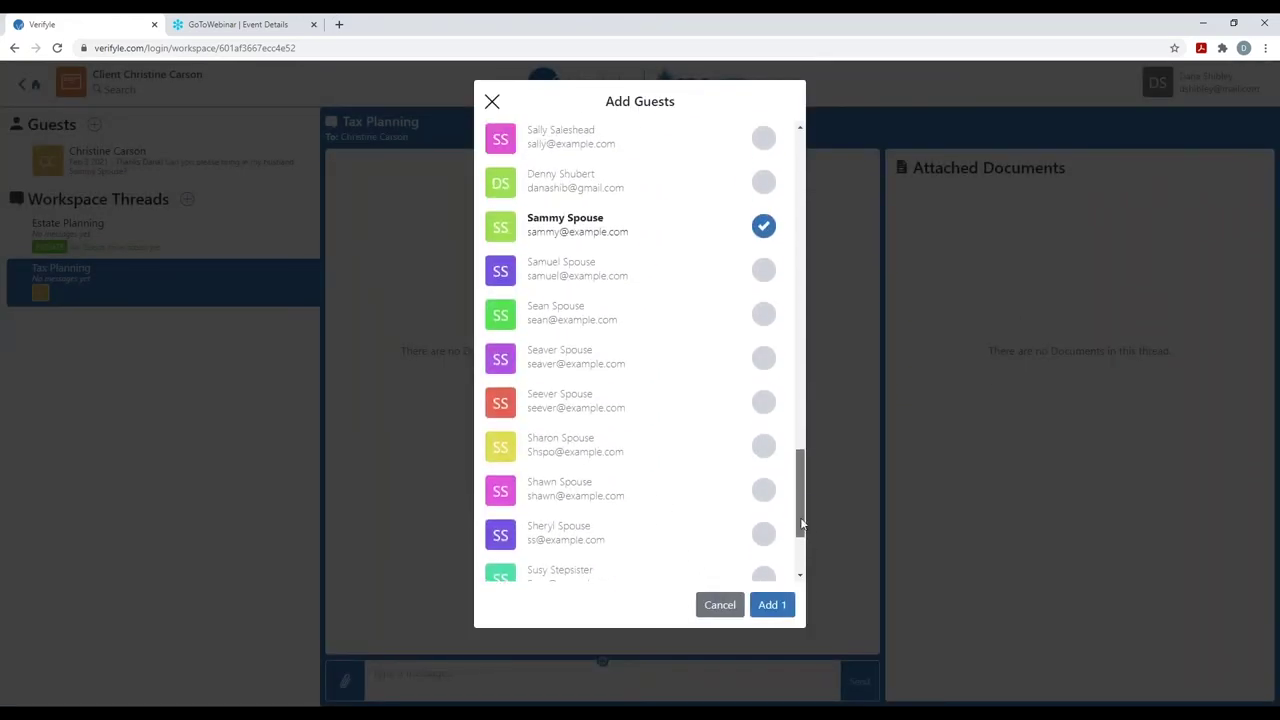
pyautogui.click(772, 604)
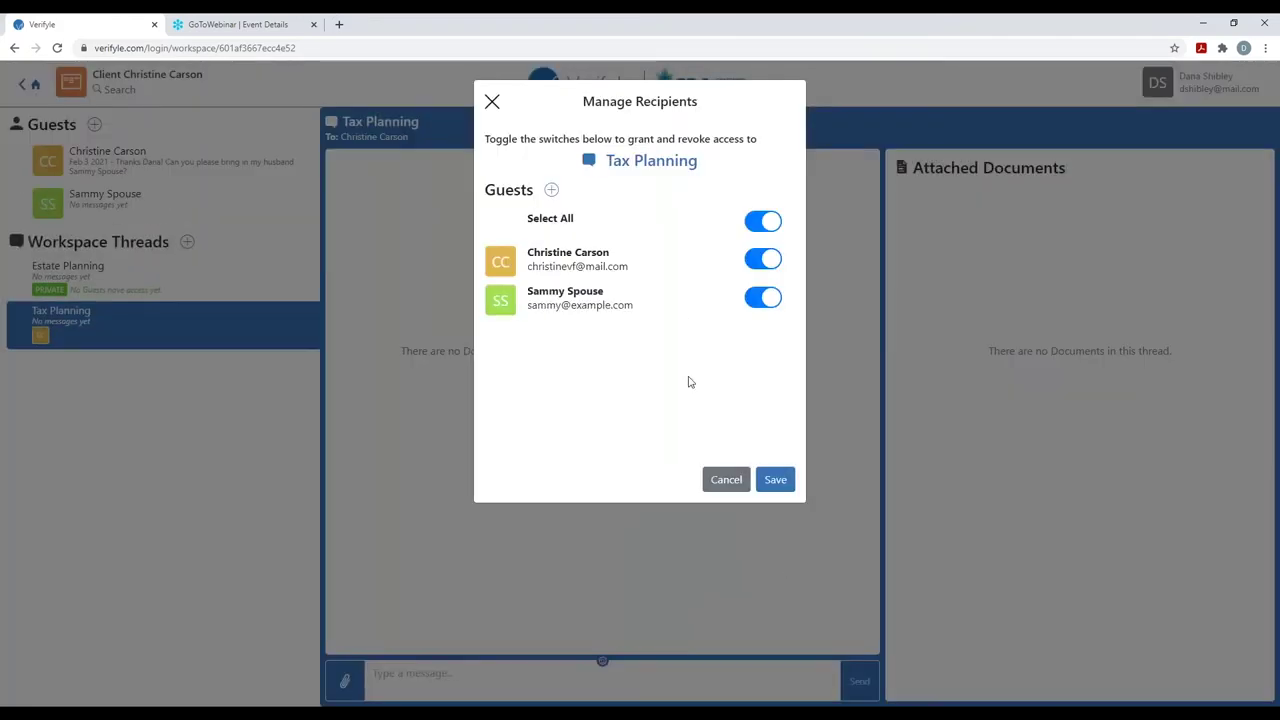
pyautogui.click(775, 483)
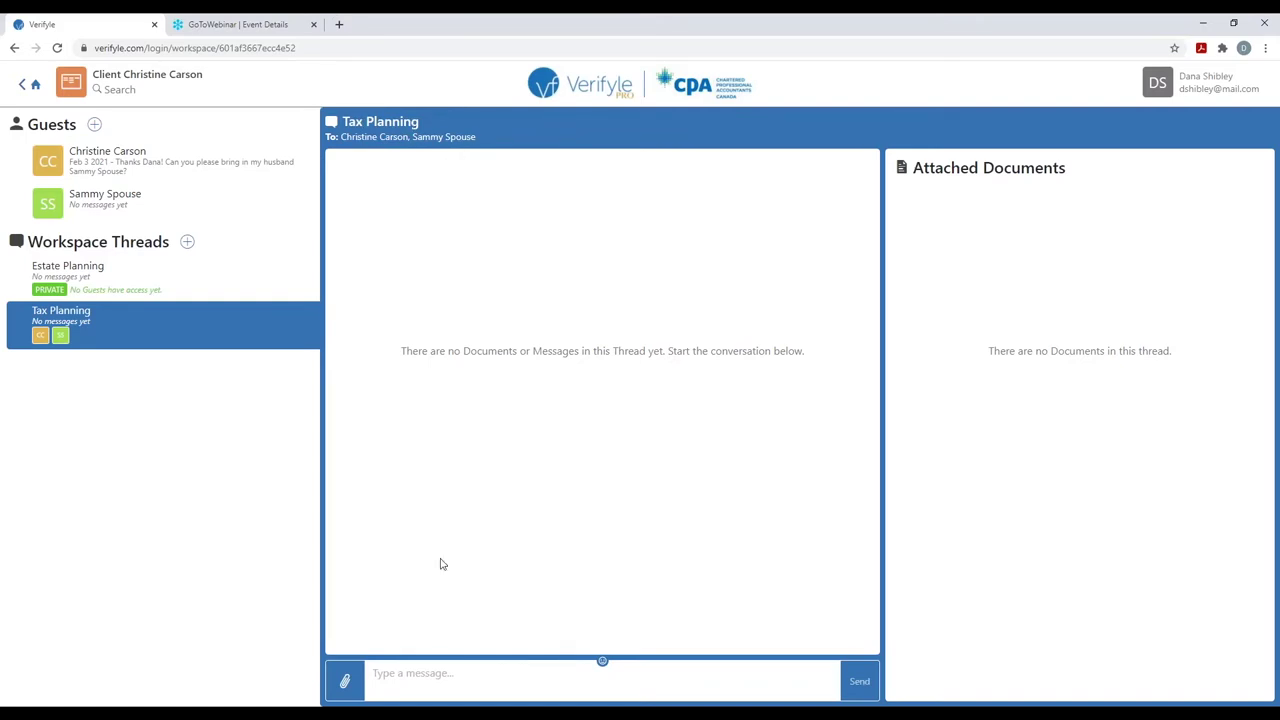
# - Post 'Let's work on taxes' to Tax Planning with the T1170, T1135, T1-ADJ and T2201 PDFs attached
pyautogui.click(412, 672)
pyautogui.write("Let's work on taxes!")
pyautogui.click(344, 681)
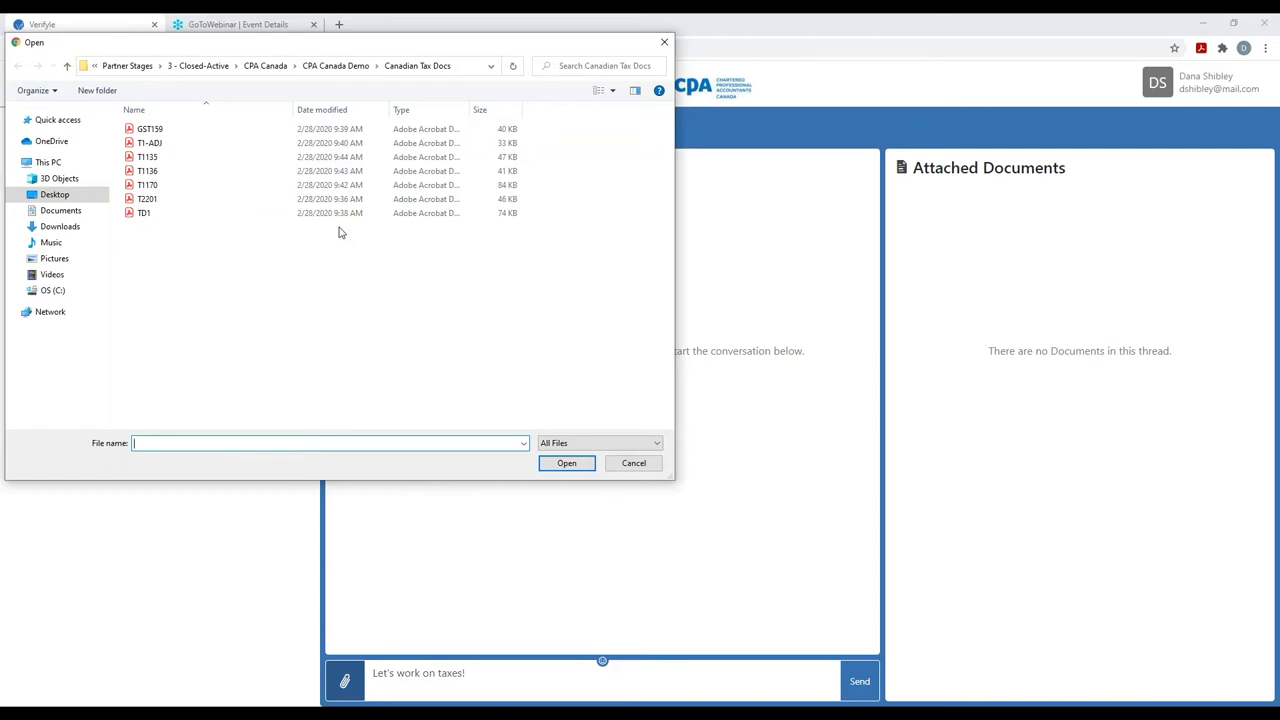
pyautogui.click(174, 188)
pyautogui.keyDown('ctrl'); pyautogui.click(160, 160); pyautogui.keyUp('ctrl')
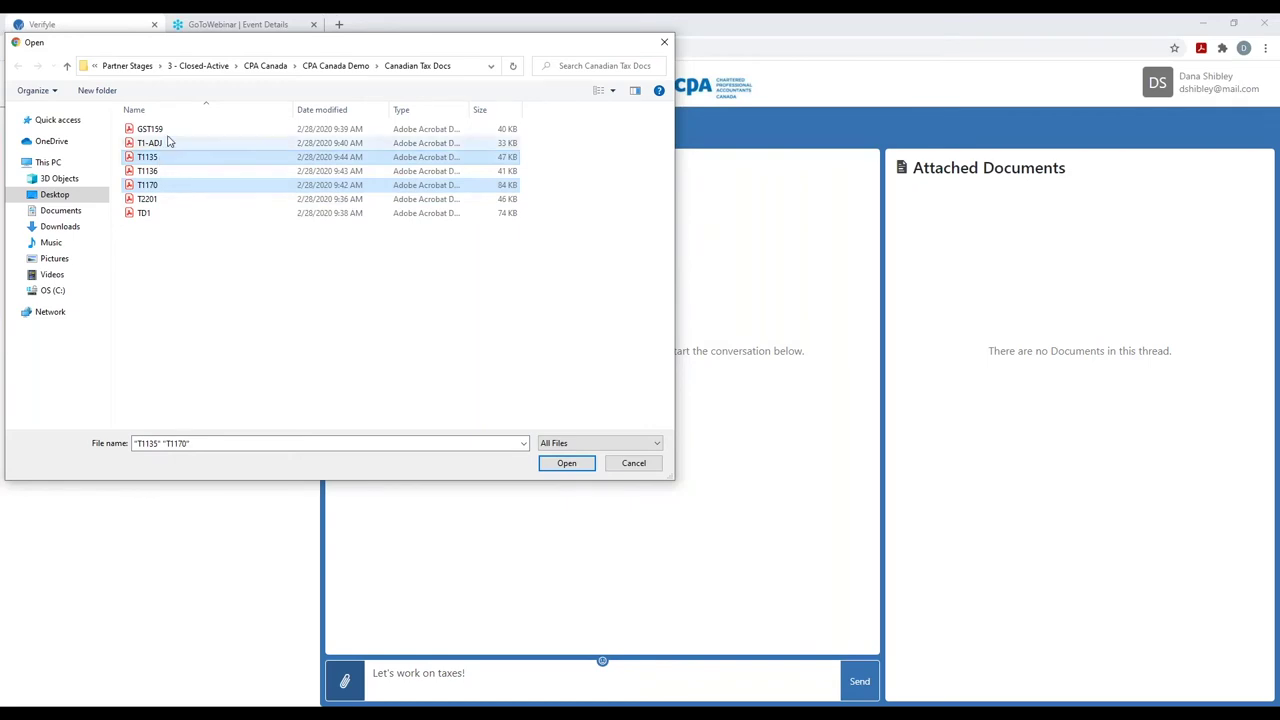
pyautogui.keyDown('ctrl'); pyautogui.click(155, 143); pyautogui.keyUp('ctrl')
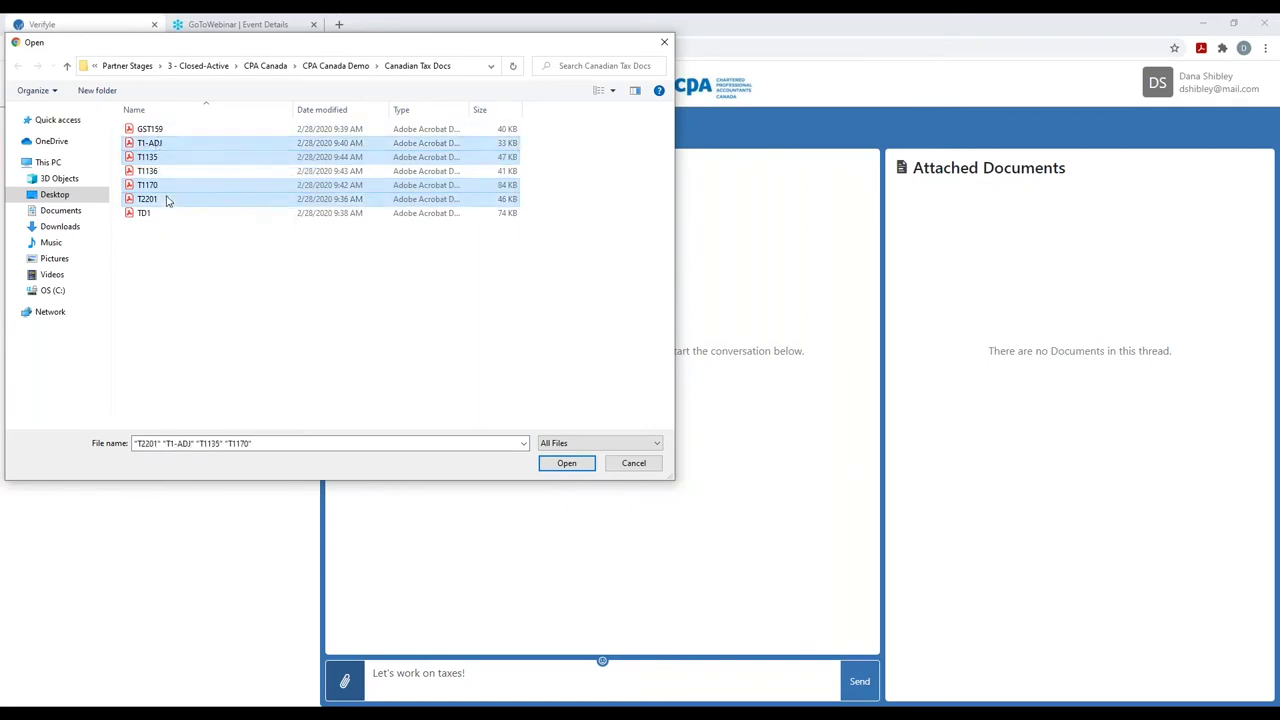
pyautogui.keyDown('ctrl'); pyautogui.click(234, 198); pyautogui.keyUp('ctrl')
pyautogui.moveTo(234, 198); pyautogui.dragTo(662, 598)
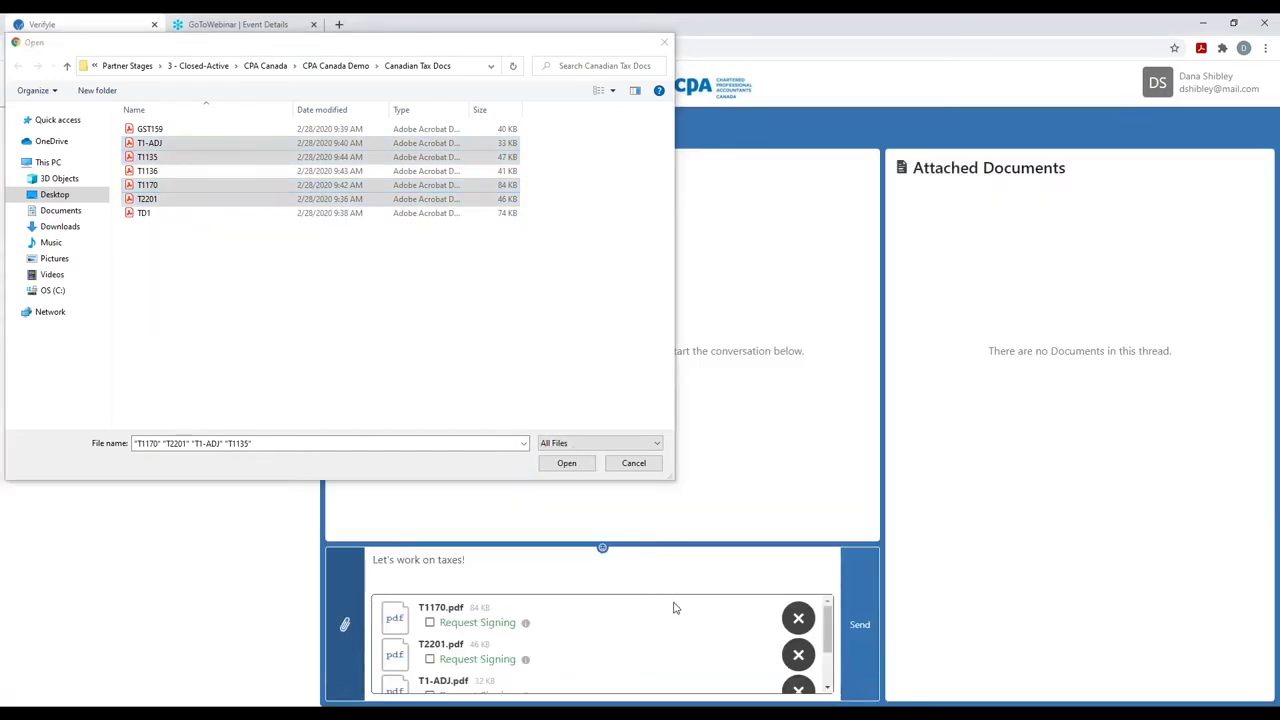
pyautogui.click(664, 42)
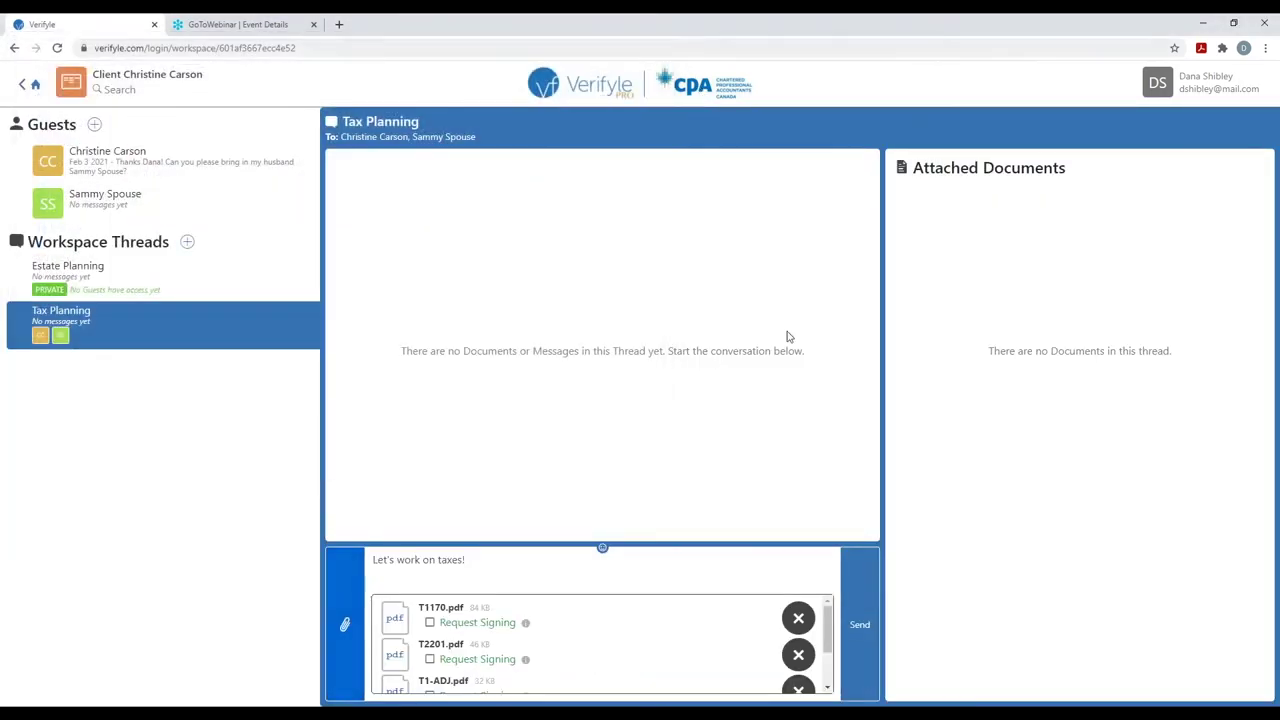
pyautogui.click(862, 628)
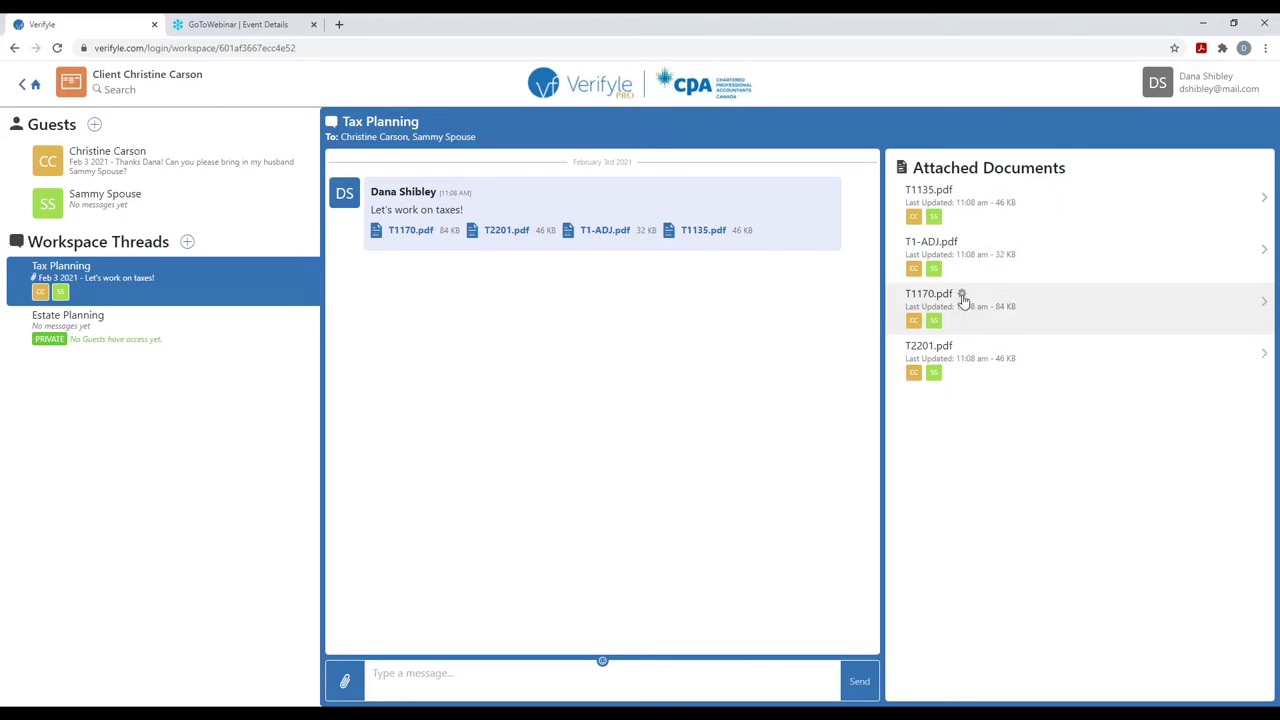
# - Check the T1170.pdf options menu, dismiss it, and switch to the Estate Planning thread
pyautogui.click(961, 295)
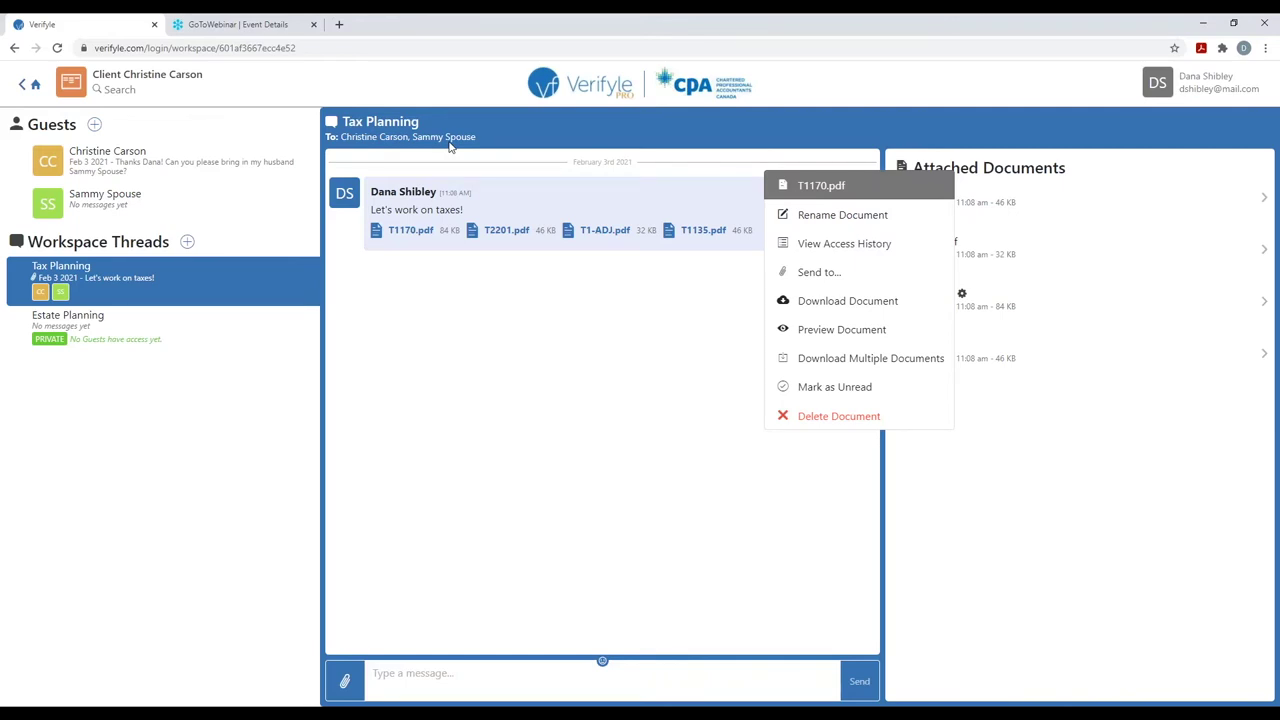
pyautogui.click(669, 535)
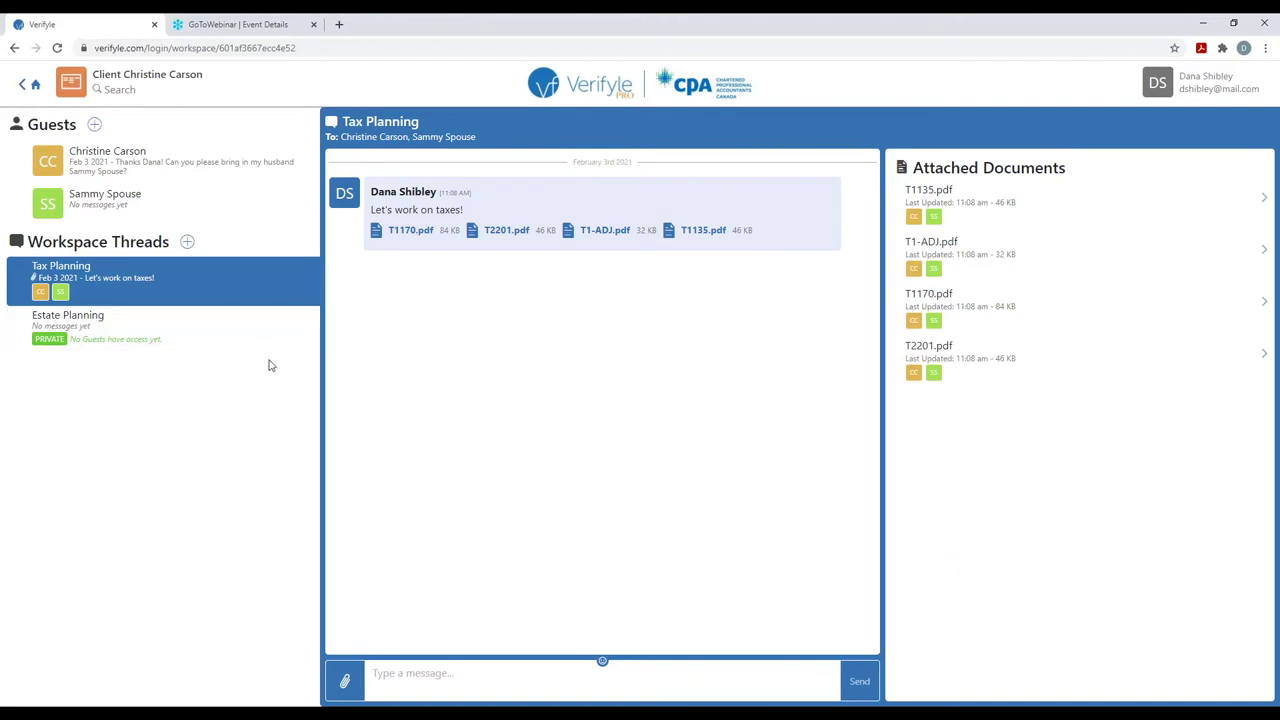
pyautogui.click(128, 334)
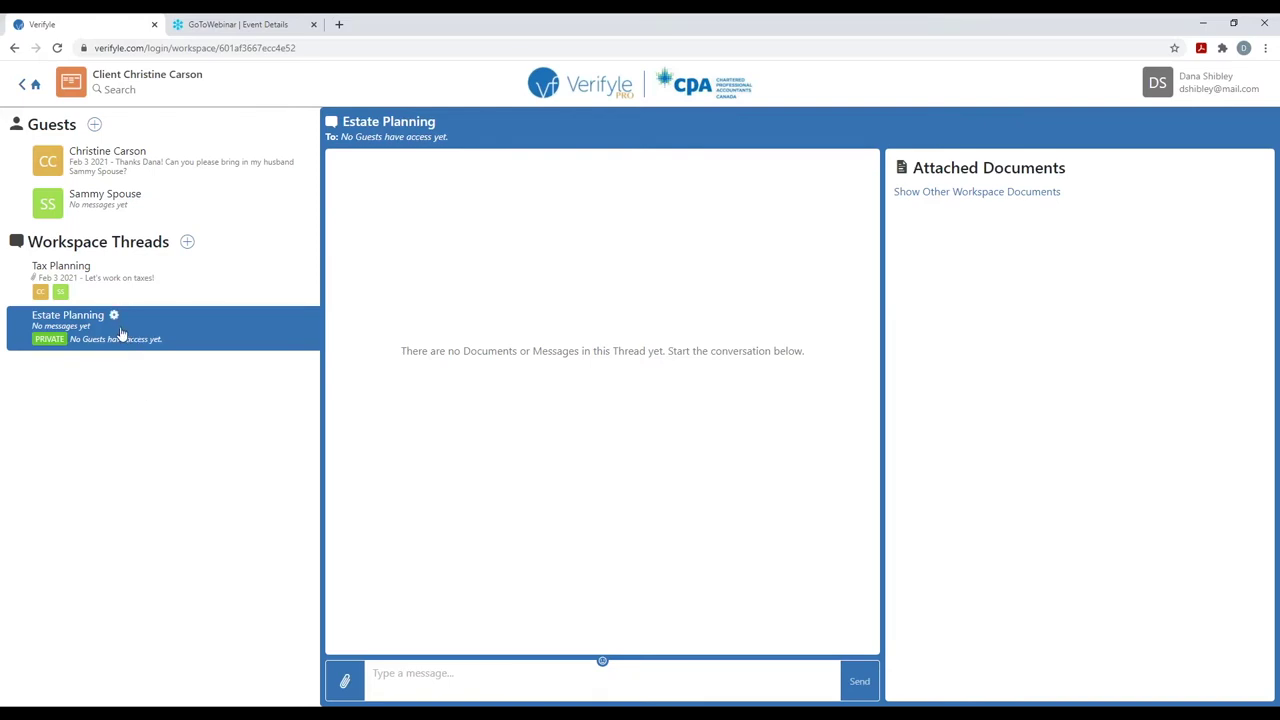
# - Grant all existing guests access to Estate Planning with Select All and save
pyautogui.click(115, 317)
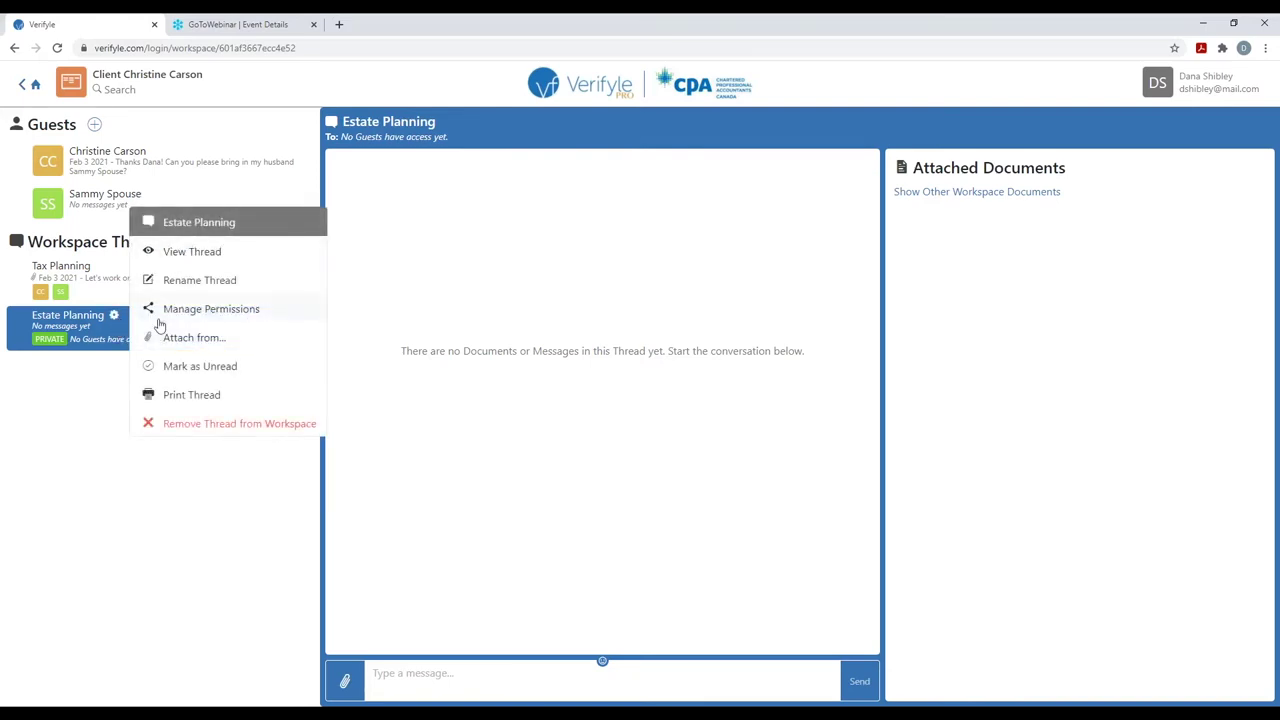
pyautogui.click(266, 308)
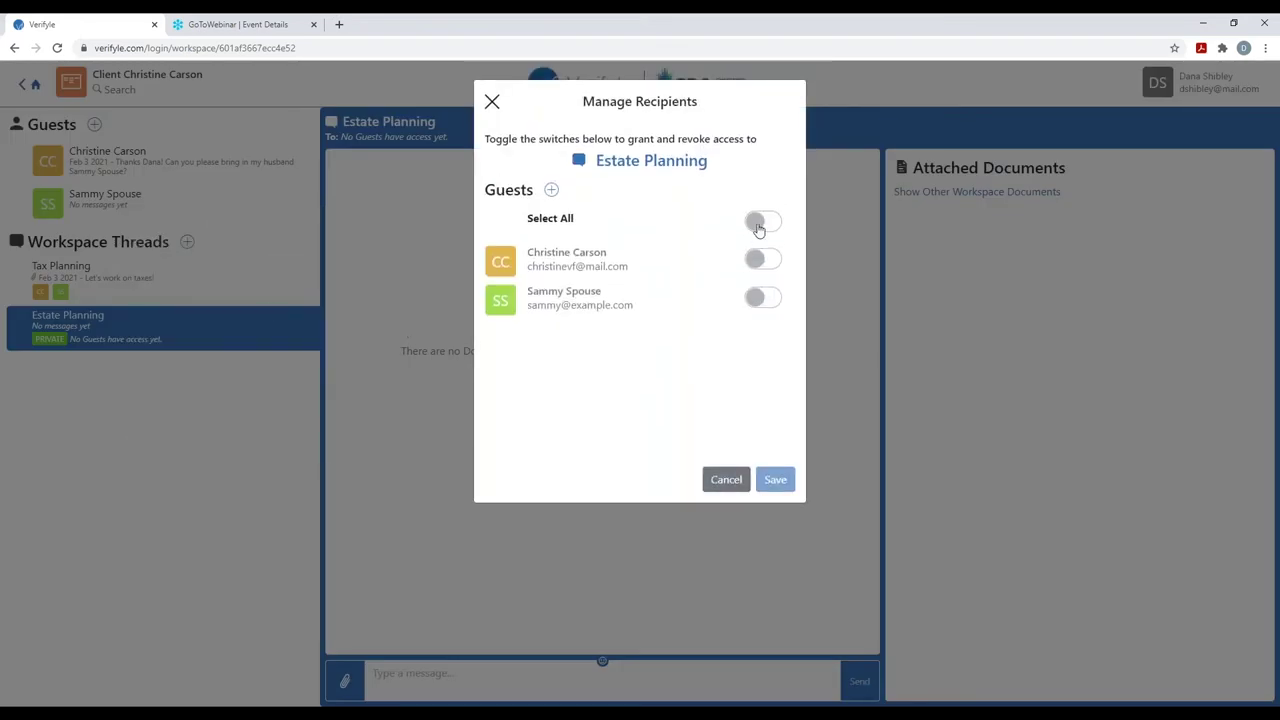
pyautogui.click(768, 223)
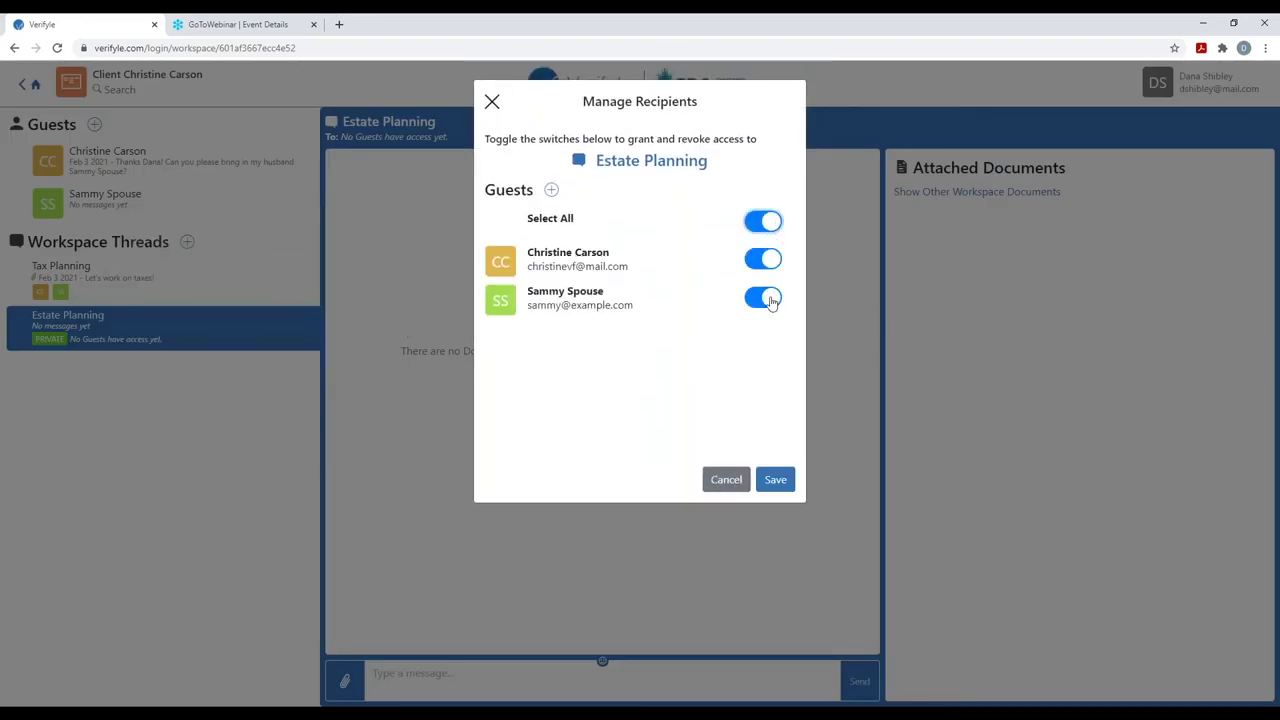
pyautogui.click(775, 480)
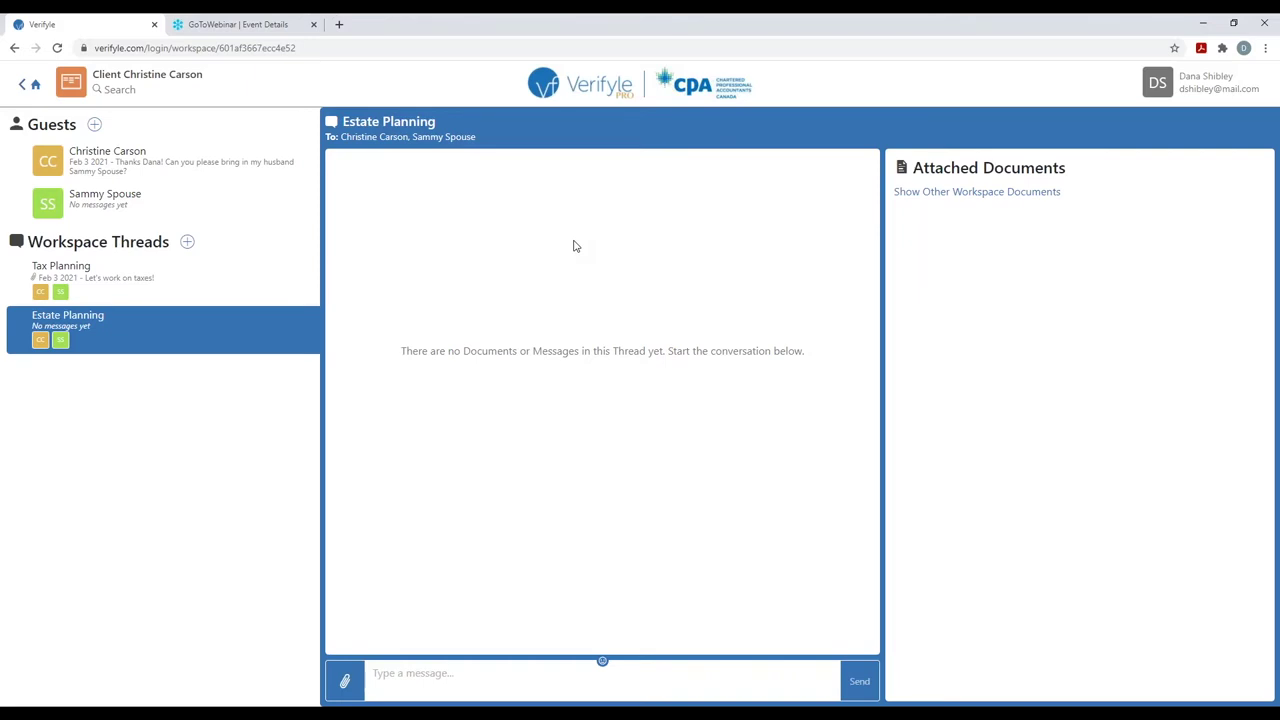
# - Search contacts for the lawyer, add them as an Estate Planning guest, and save
pyautogui.moveTo(123, 337)
pyautogui.click(114, 316)
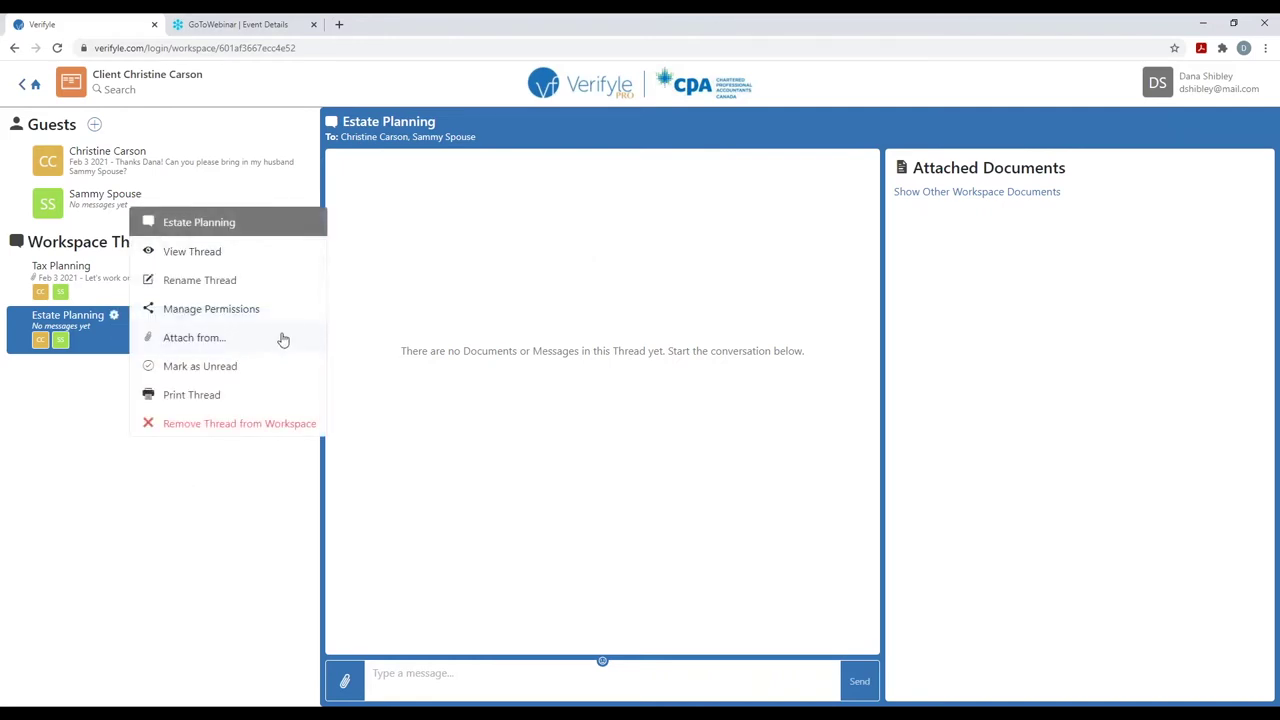
pyautogui.click(277, 313)
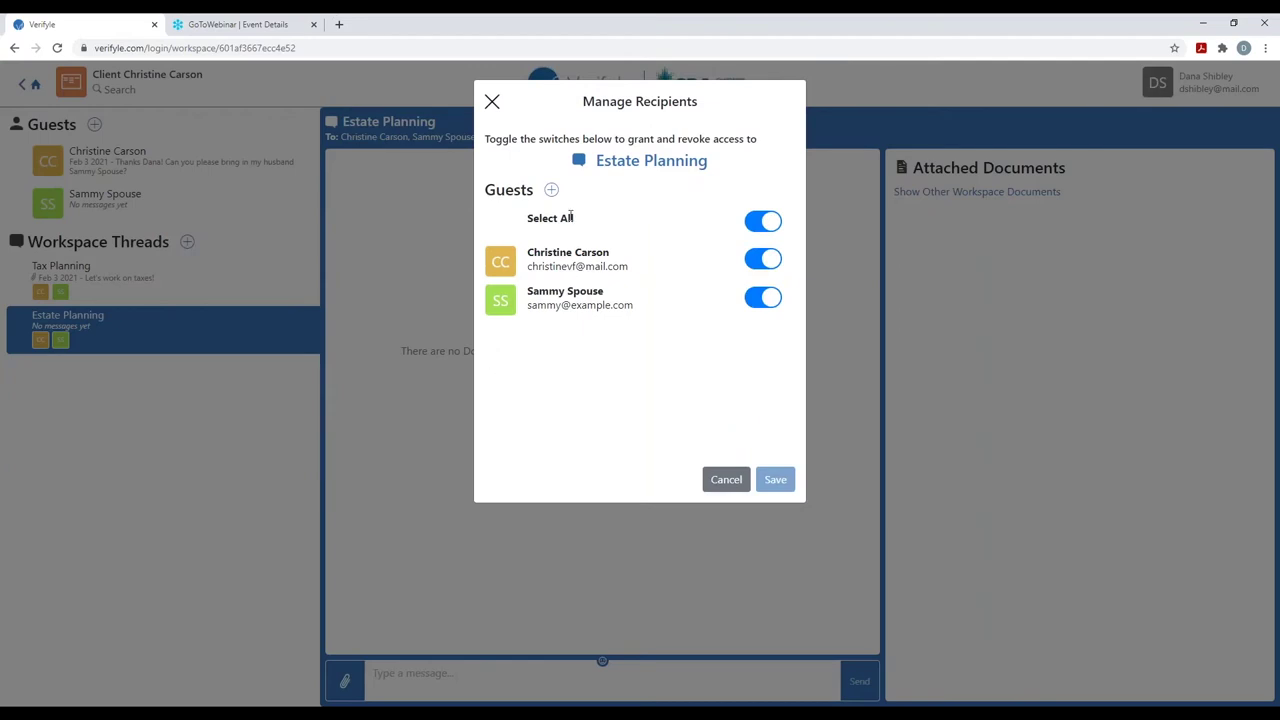
pyautogui.click(552, 192)
pyautogui.click(609, 179)
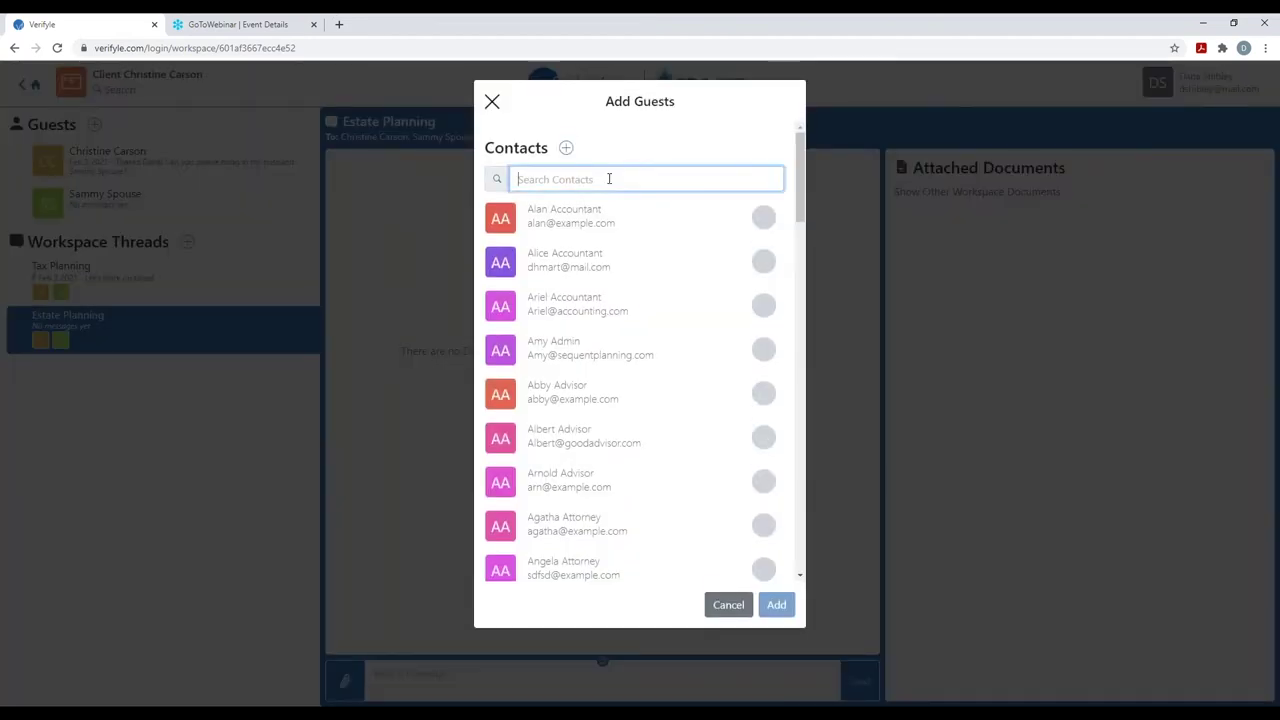
pyautogui.write('lisa')
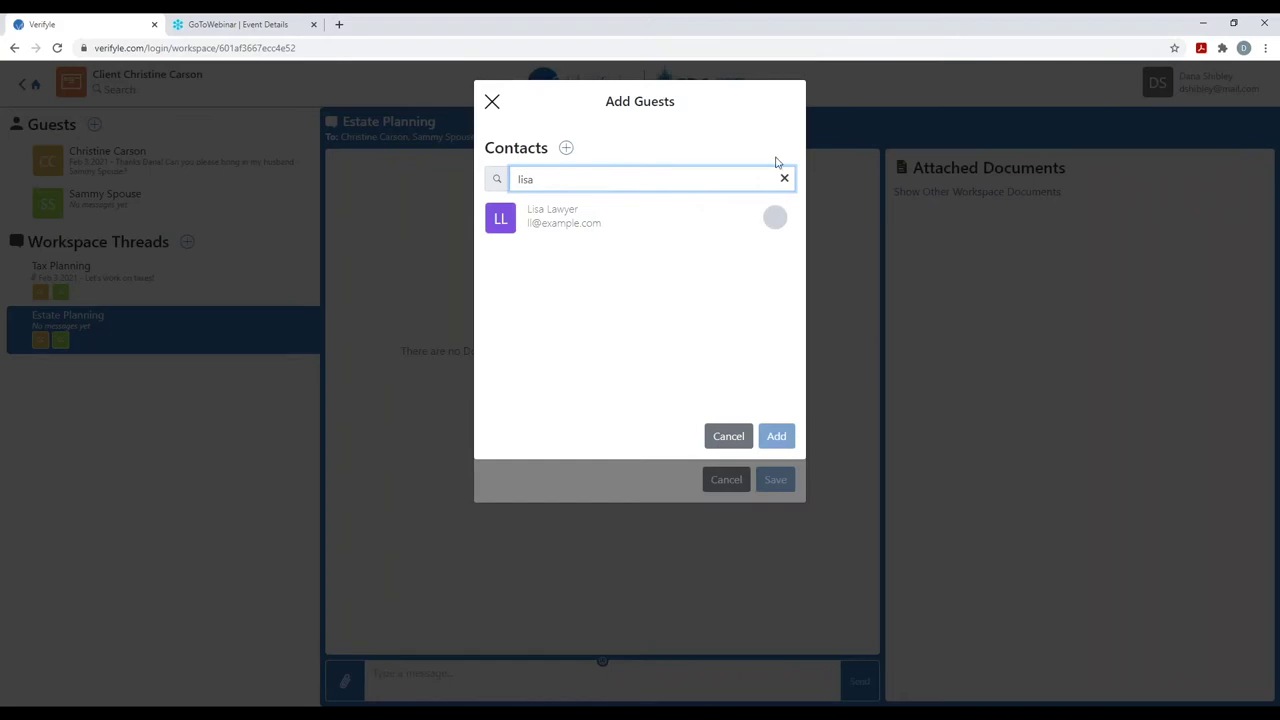
pyautogui.click(775, 218)
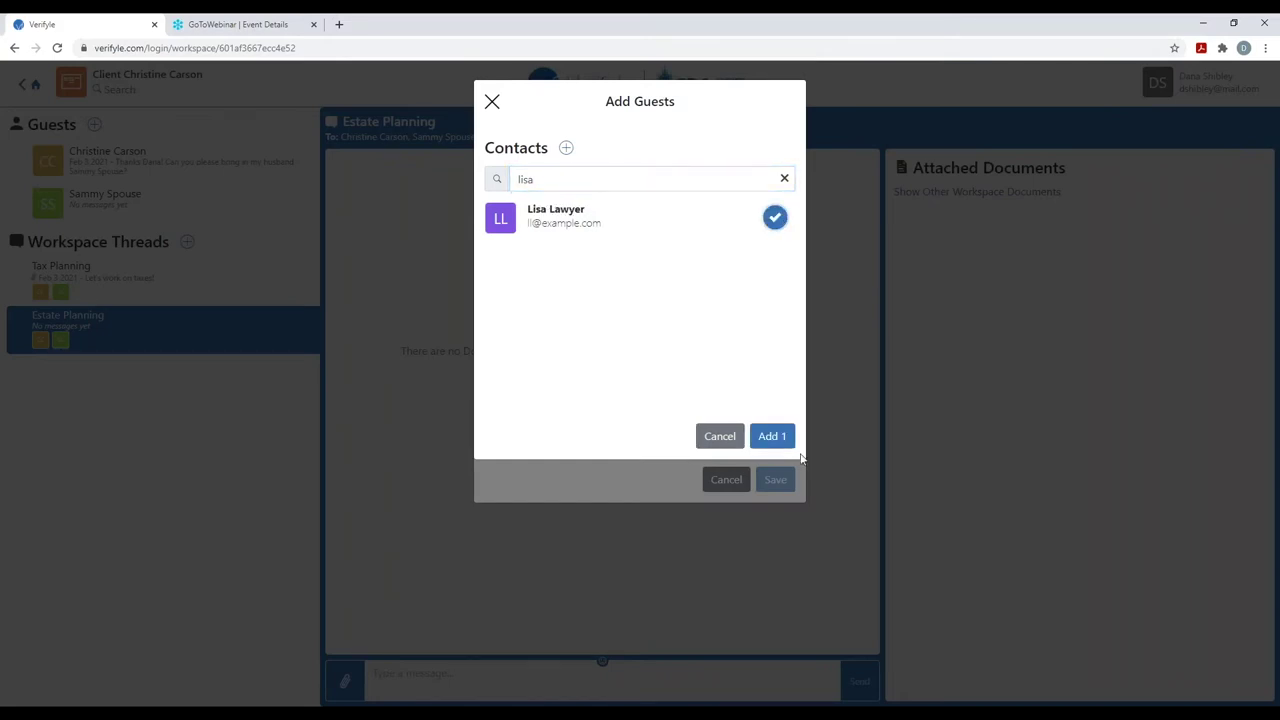
pyautogui.click(771, 437)
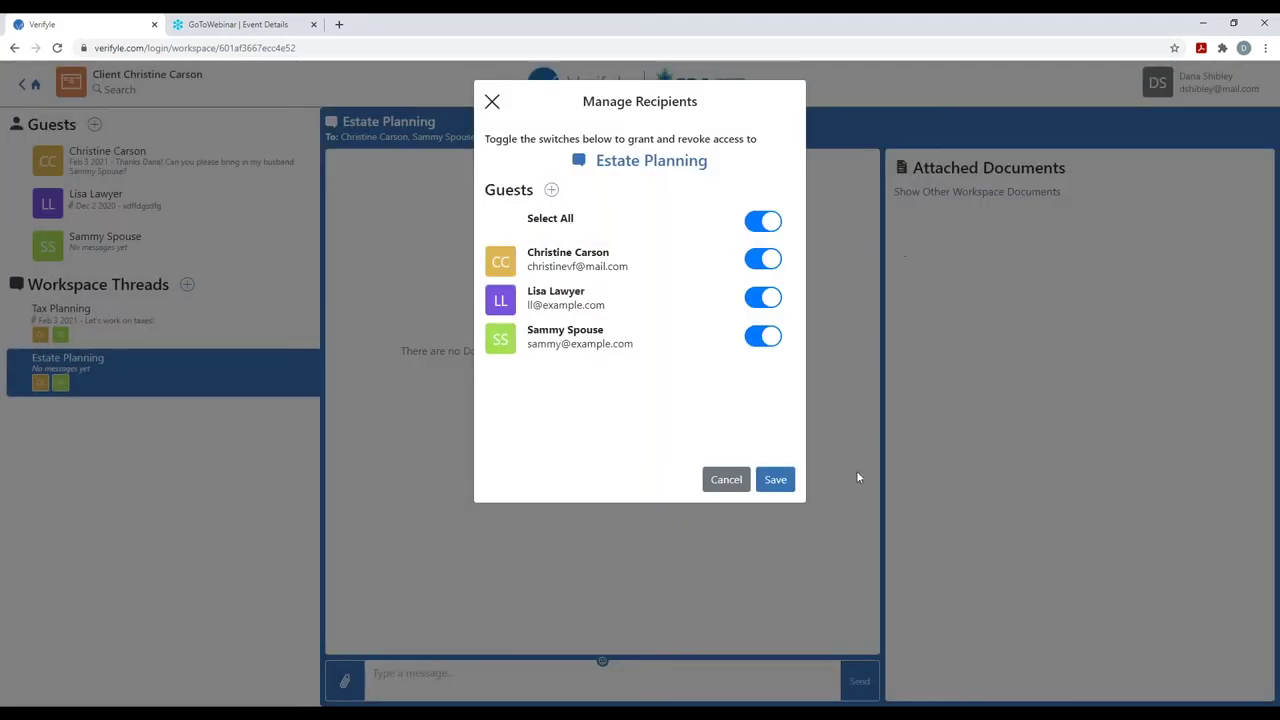
pyautogui.click(775, 479)
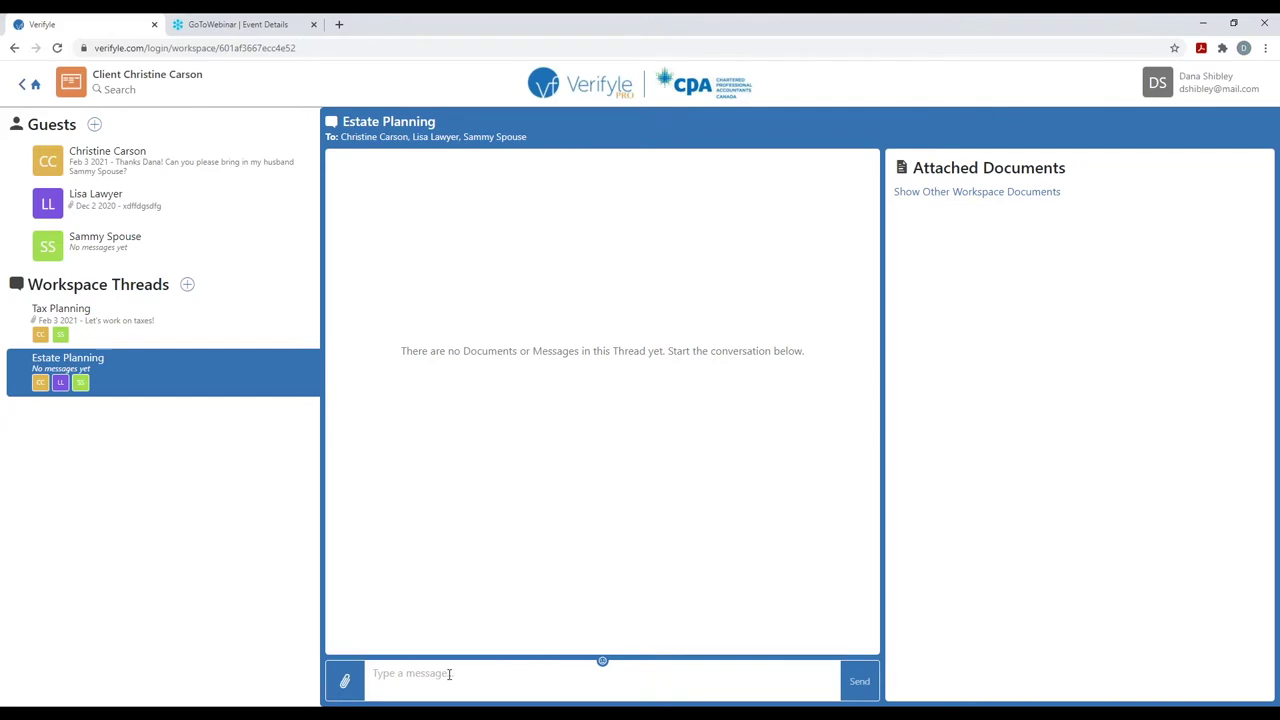
# - Write a message welcoming the lawyer and inviting them to work on estate matters
pyautogui.write('Welcome')
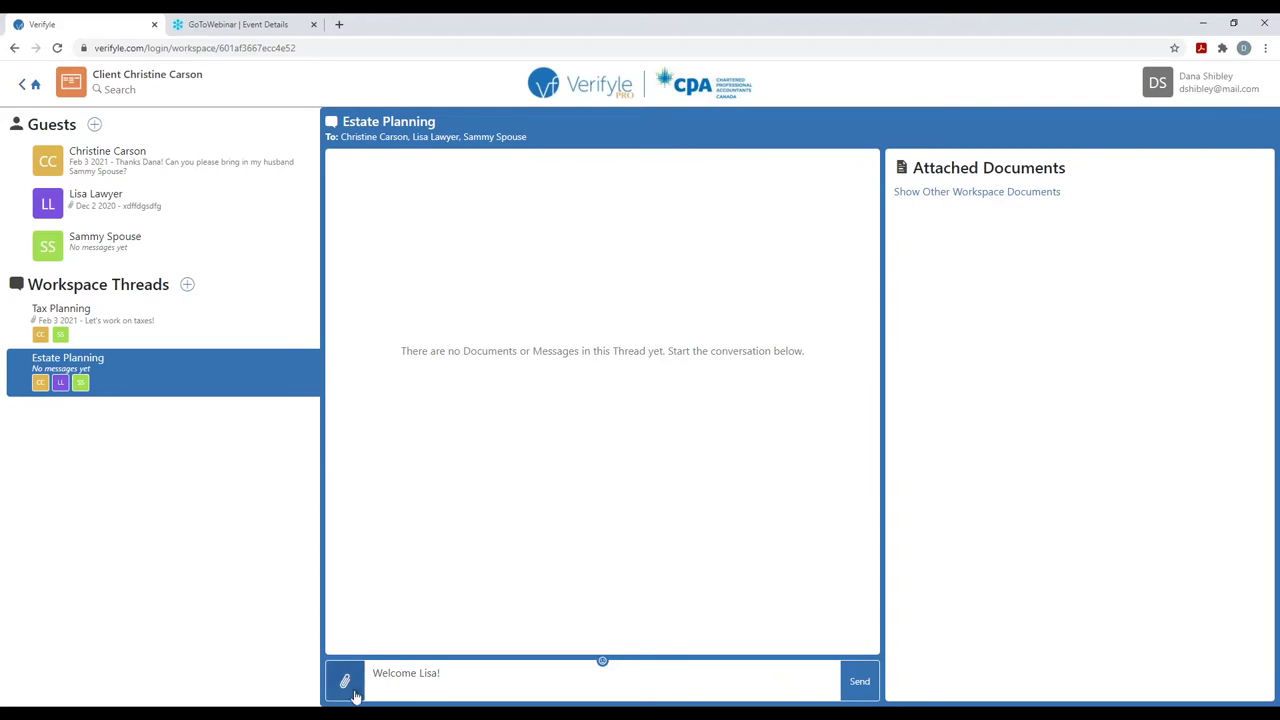
pyautogui.write("Lisa! Let's work on")
pyautogui.write('est')
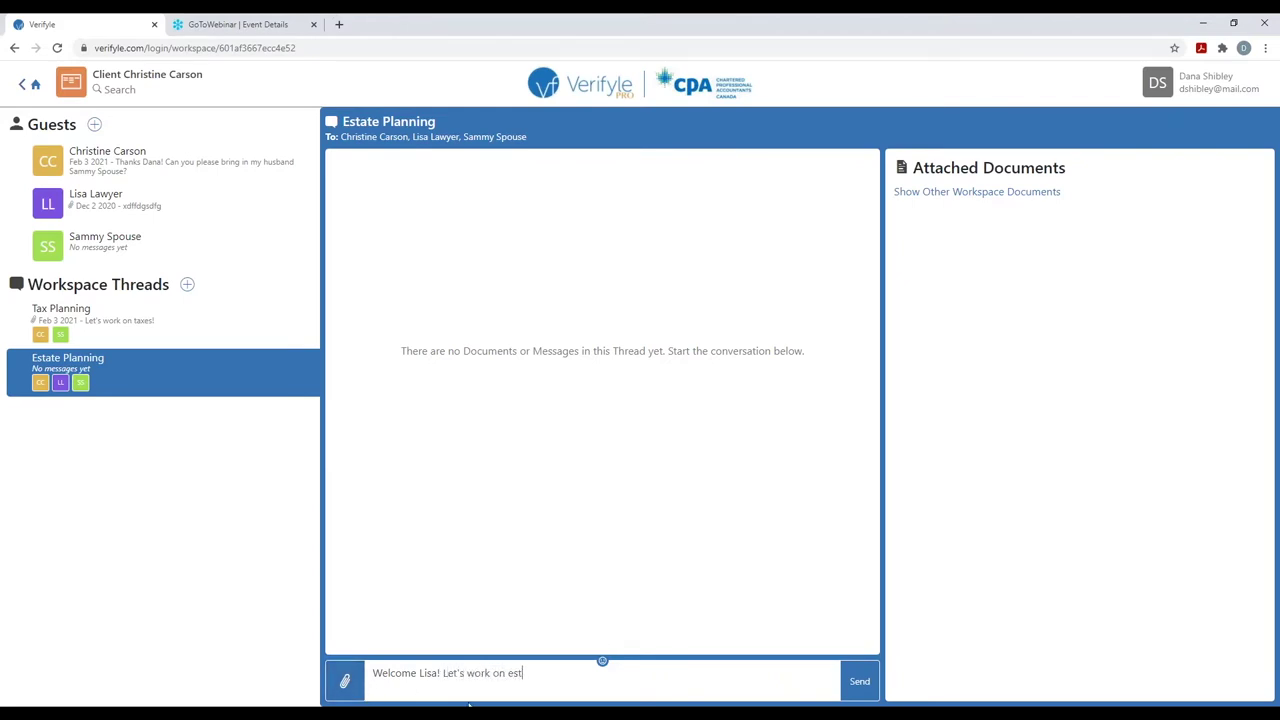
pyautogui.write('ate matters....')
# - Attach Asset Allocation, Fiduciary agreement, Last-Will-and-Testament, Letter of Intent and Life Insurance Policy from Sample docs
pyautogui.click(345, 682)
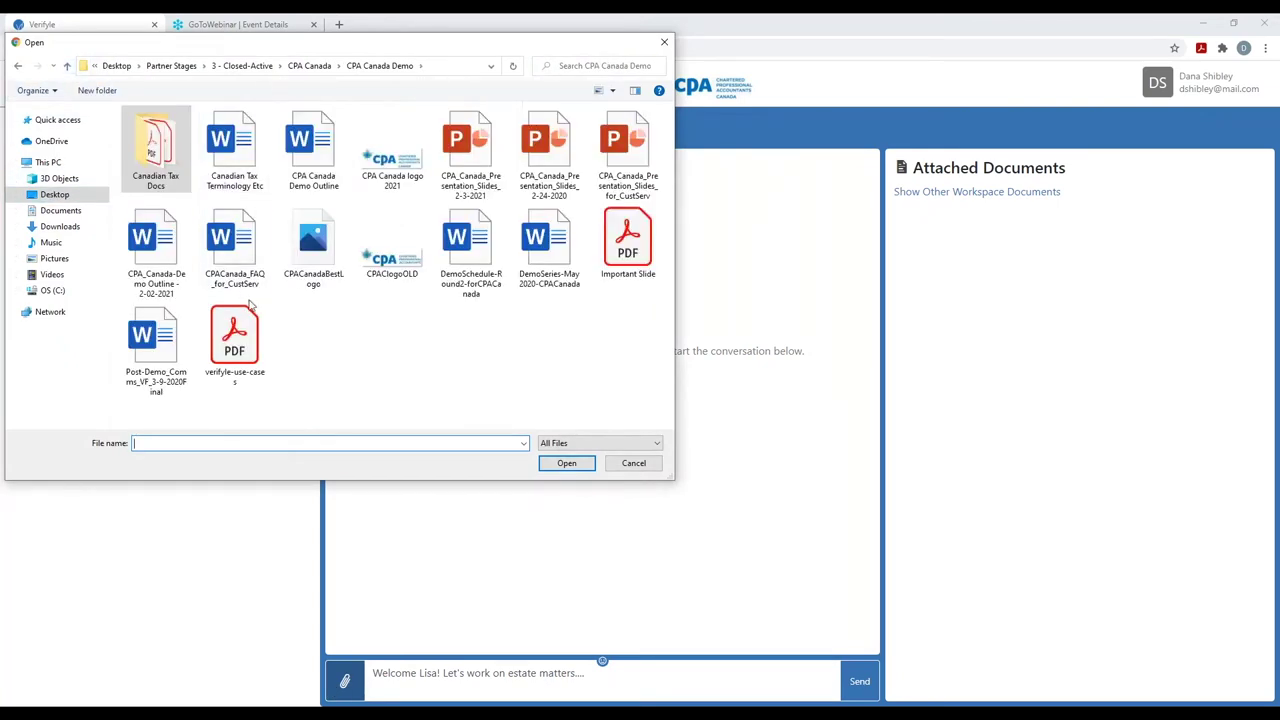
pyautogui.click(56, 196)
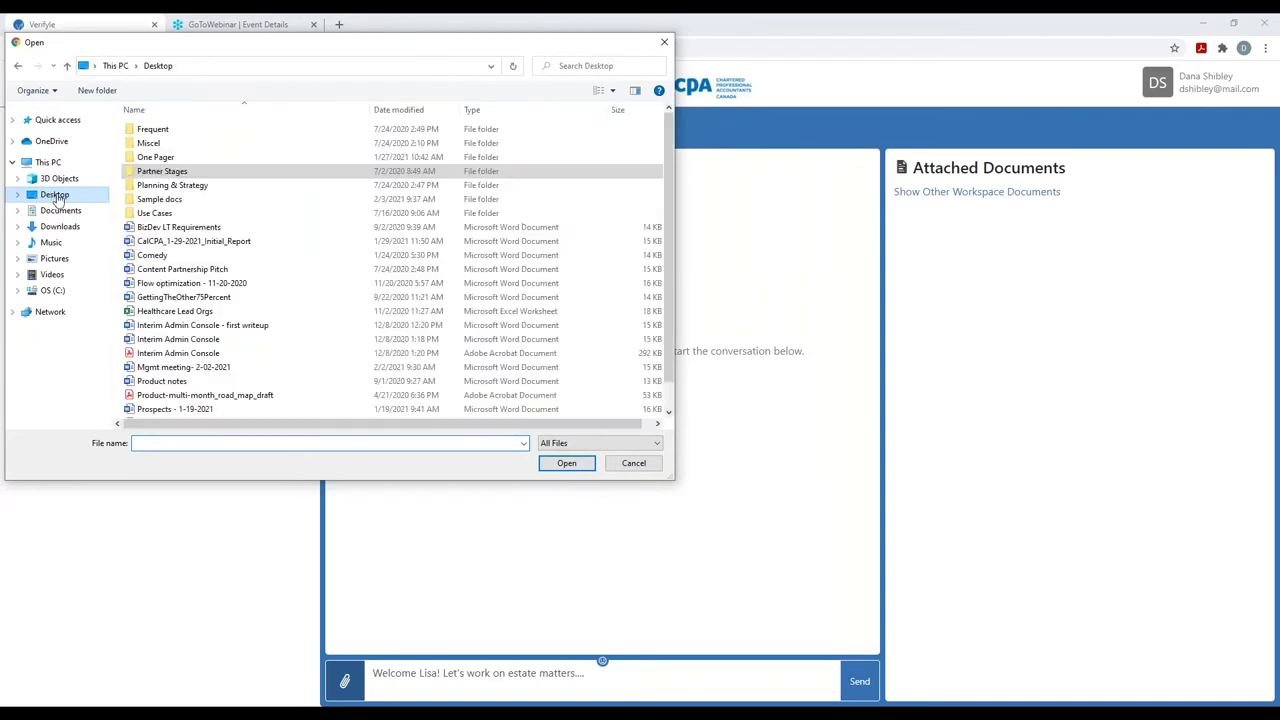
pyautogui.doubleClick(176, 201)
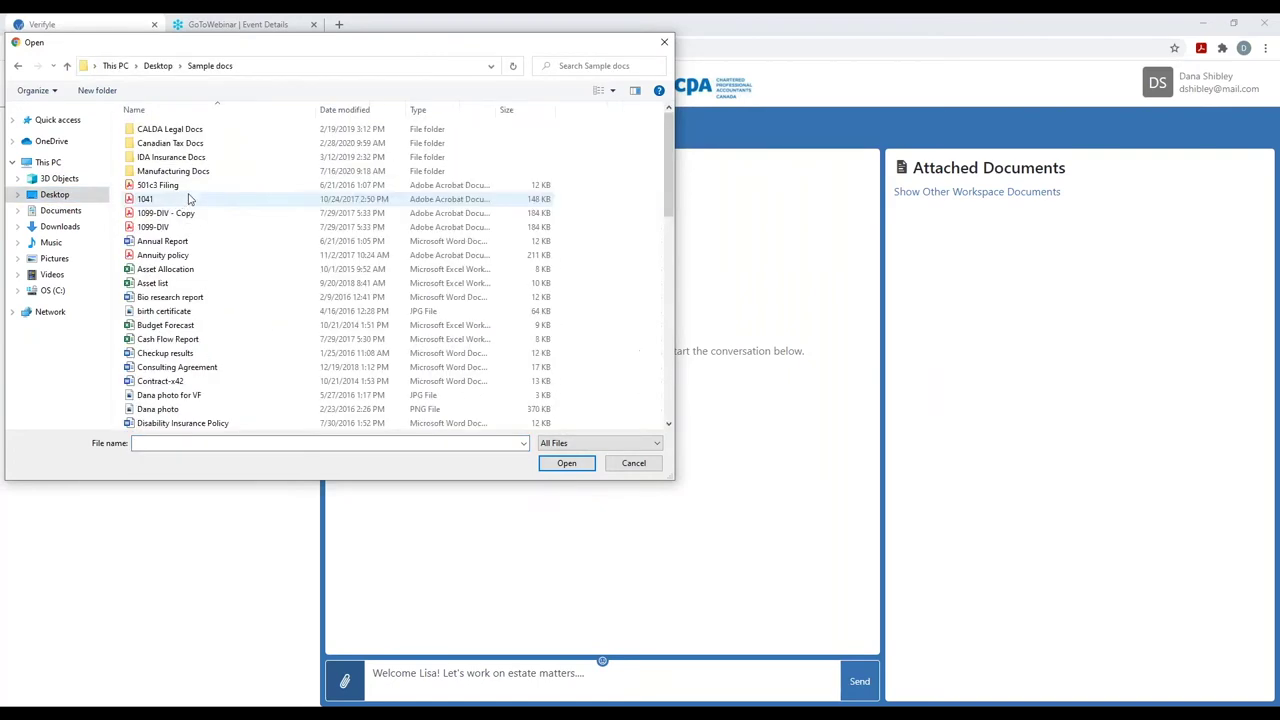
pyautogui.click(200, 272)
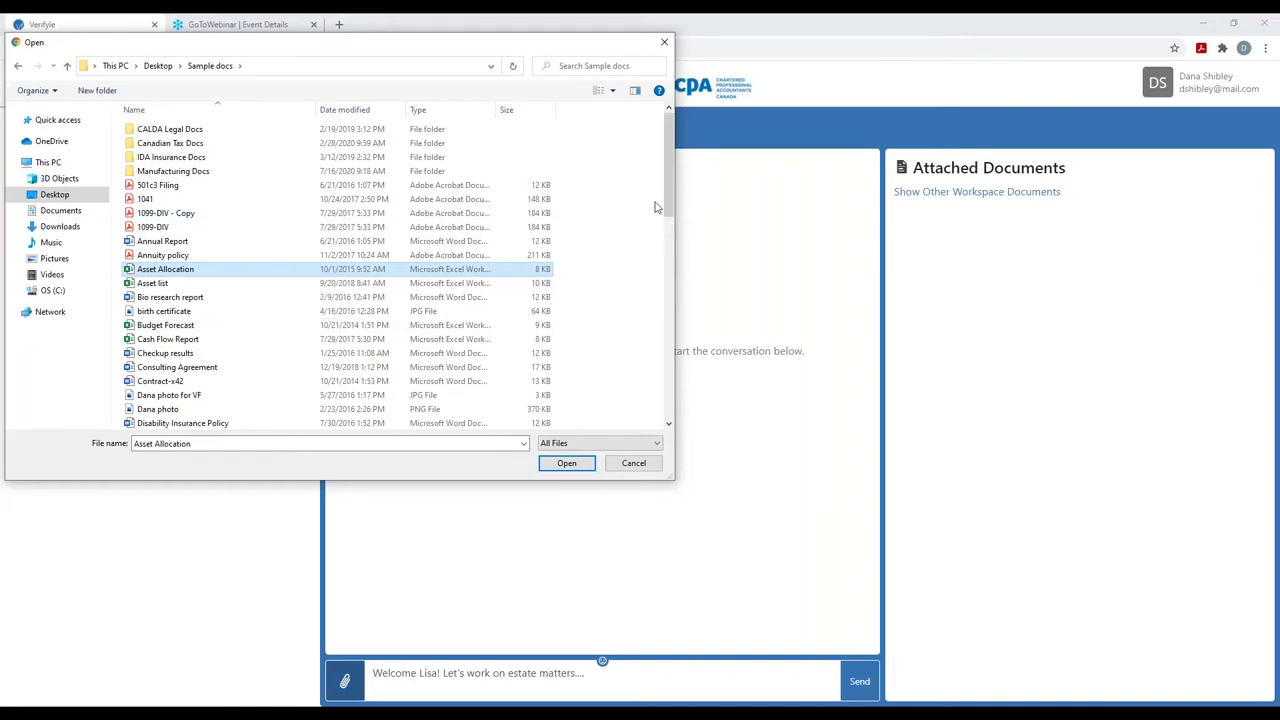
pyautogui.scroll(-2, 661, 210)
pyautogui.scroll(-2, 661, 210)
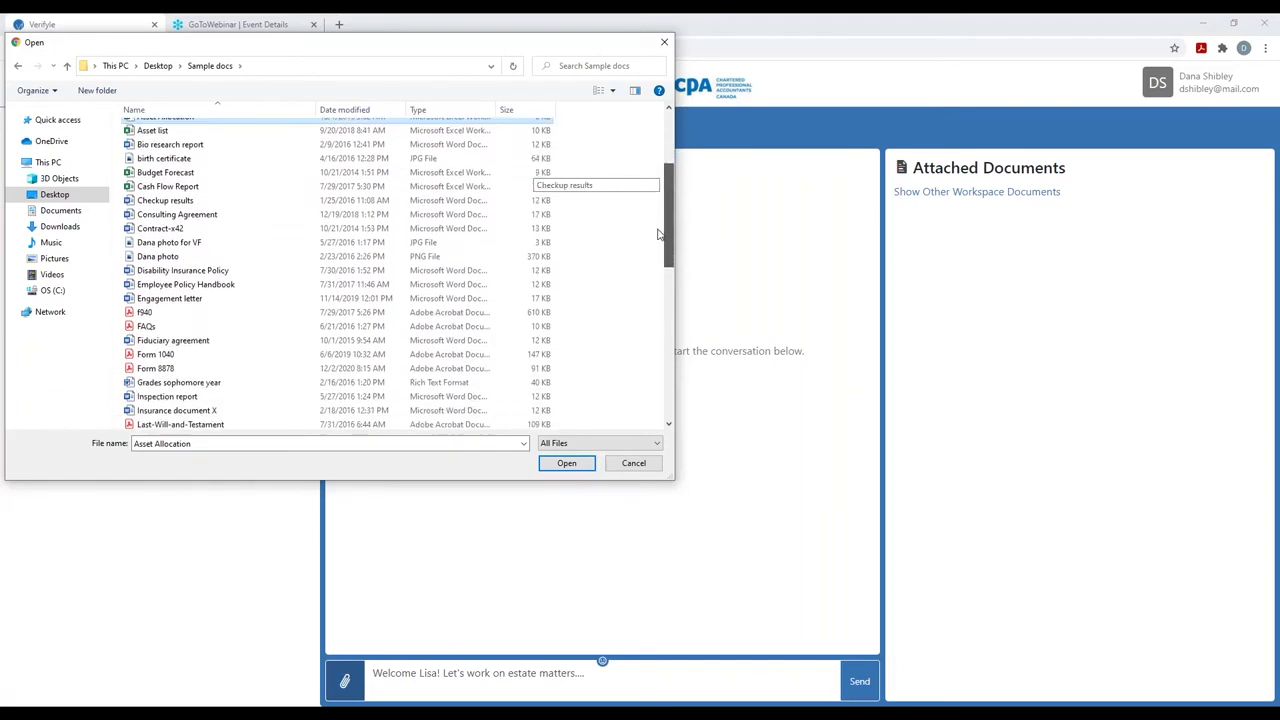
pyautogui.keyDown('ctrl'); pyautogui.click(225, 341); pyautogui.keyUp('ctrl')
pyautogui.keyDown('ctrl'); pyautogui.click(205, 424); pyautogui.keyUp('ctrl')
pyautogui.moveTo(668, 218); pyautogui.dragTo(666, 284)
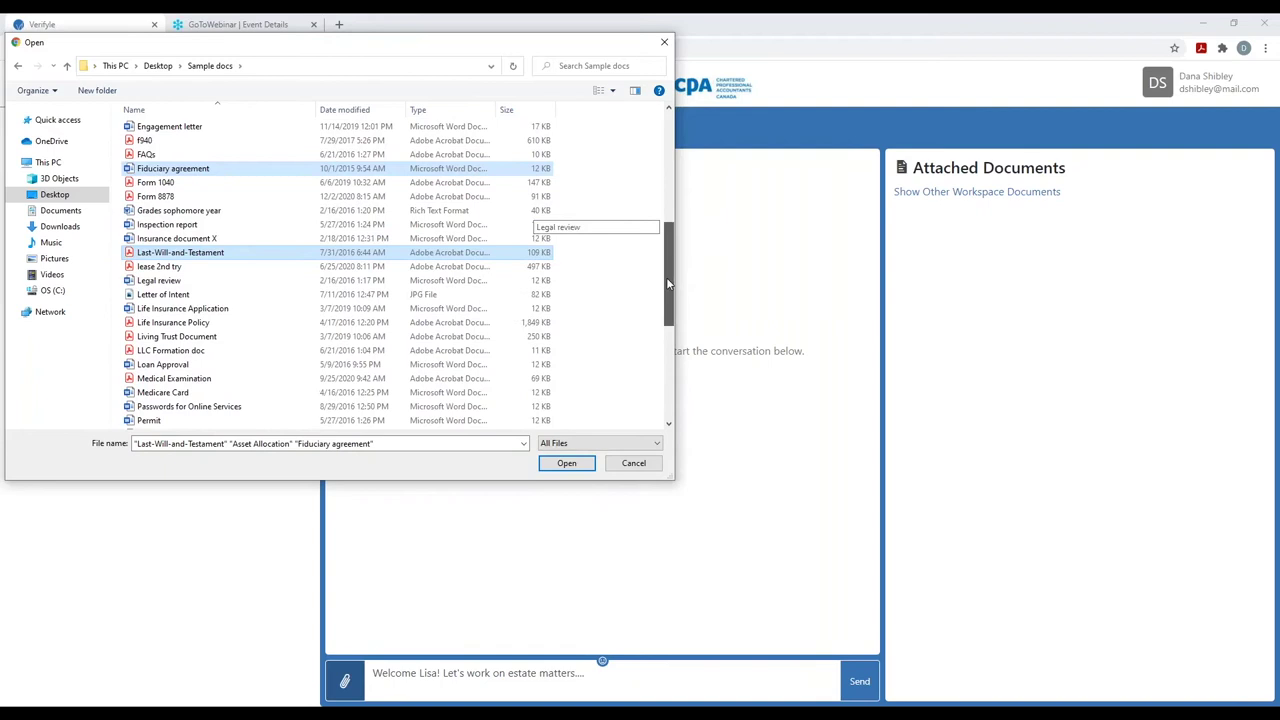
pyautogui.keyDown('ctrl'); pyautogui.click(207, 296); pyautogui.keyUp('ctrl')
pyautogui.keyDown('ctrl'); pyautogui.click(214, 322); pyautogui.keyUp('ctrl')
pyautogui.moveTo(276, 327); pyautogui.dragTo(700, 605)
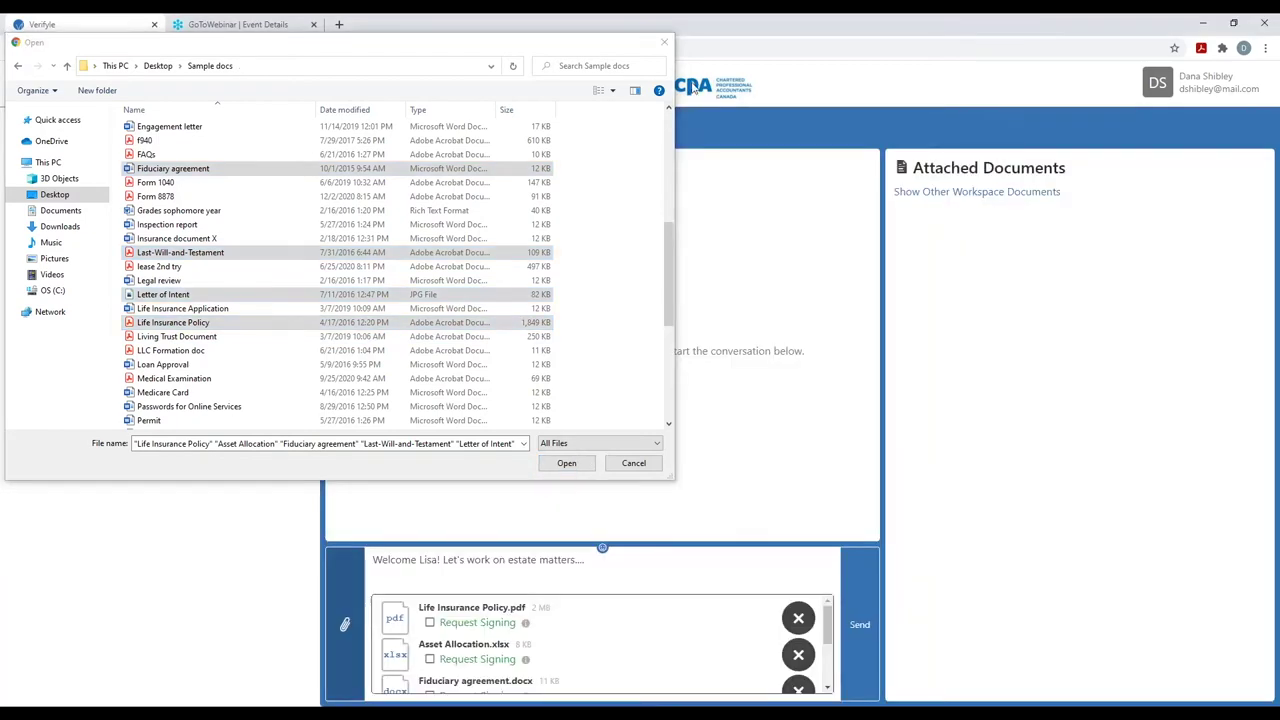
pyautogui.press('Escape')
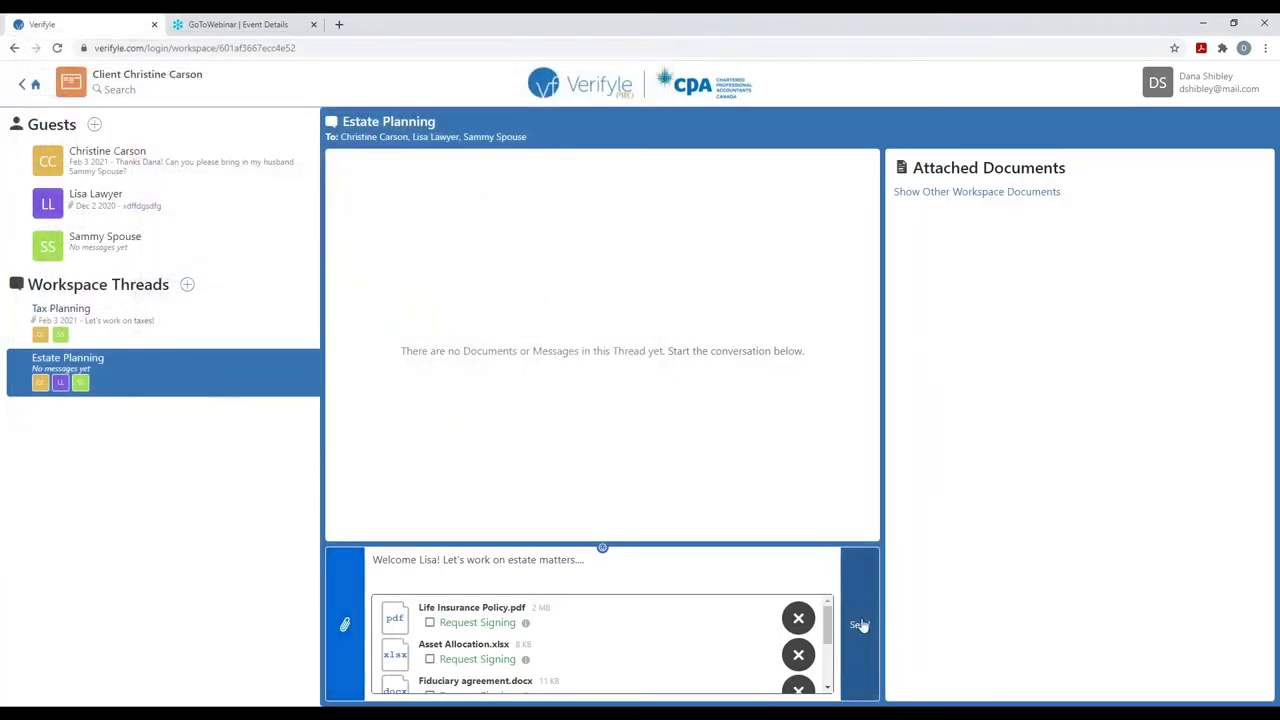
pyautogui.click(859, 624)
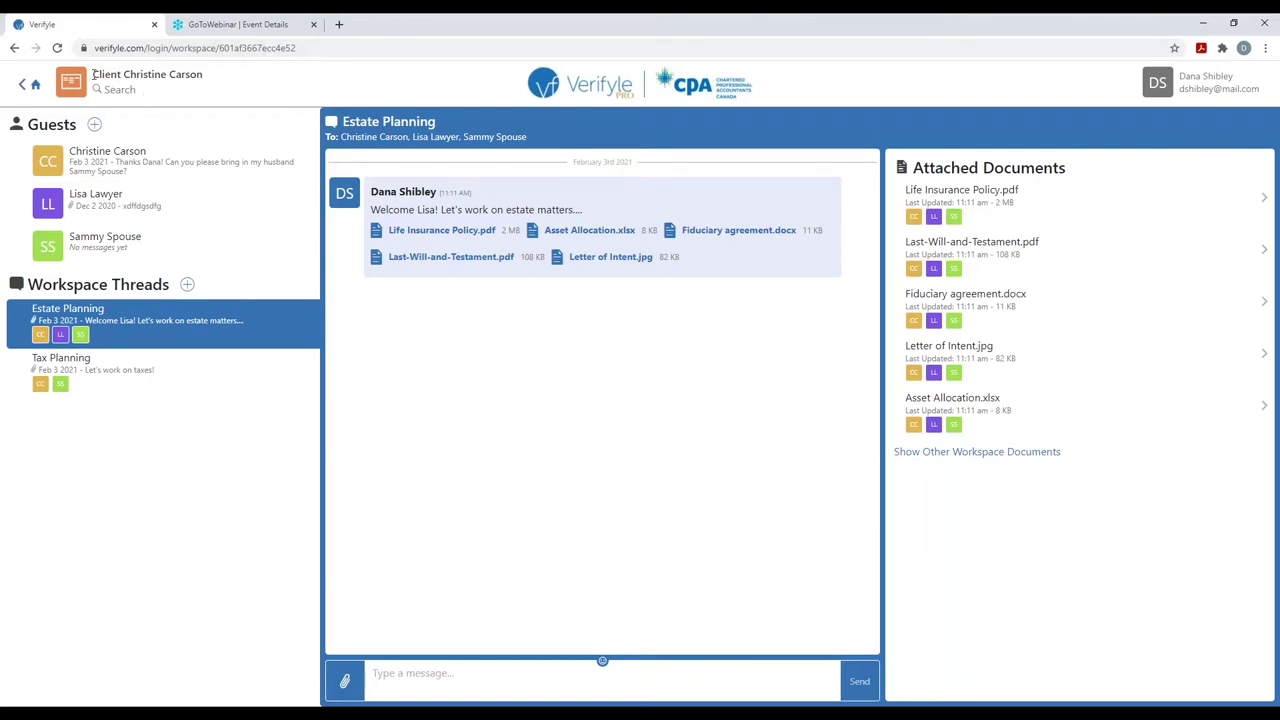
pyautogui.moveTo(93, 74); pyautogui.dragTo(201, 80)
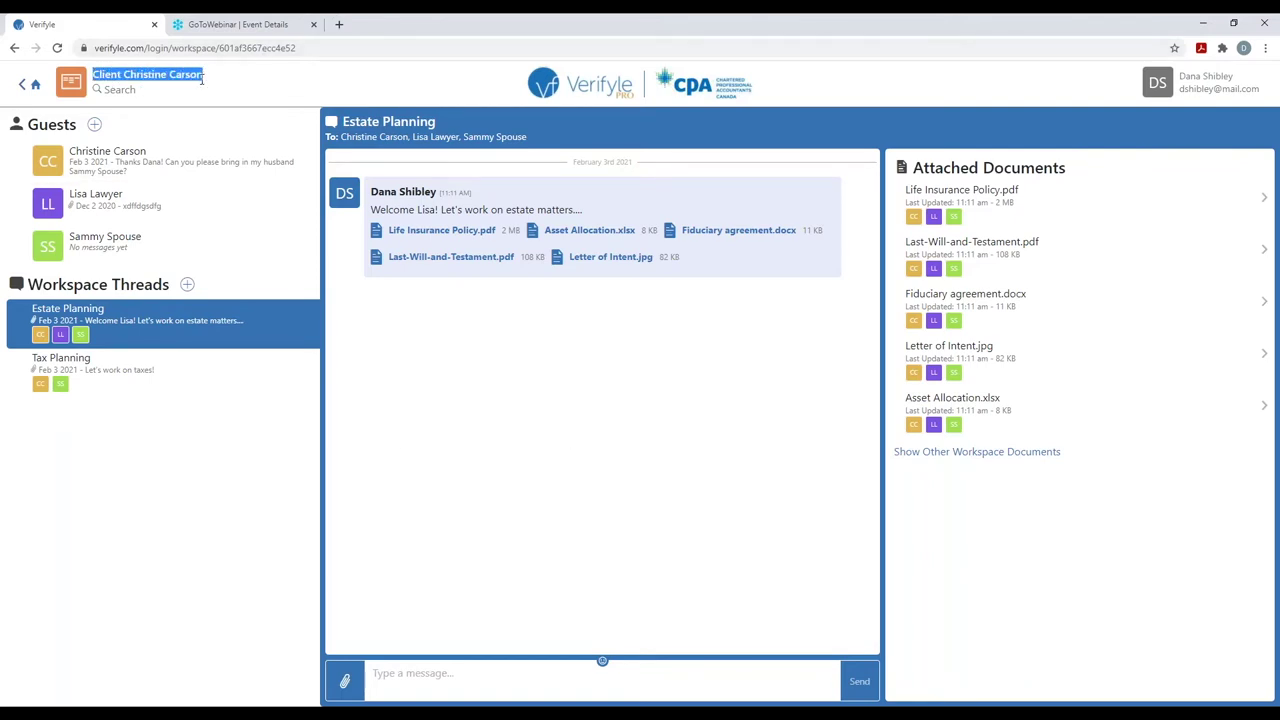
pyautogui.click(245, 89)
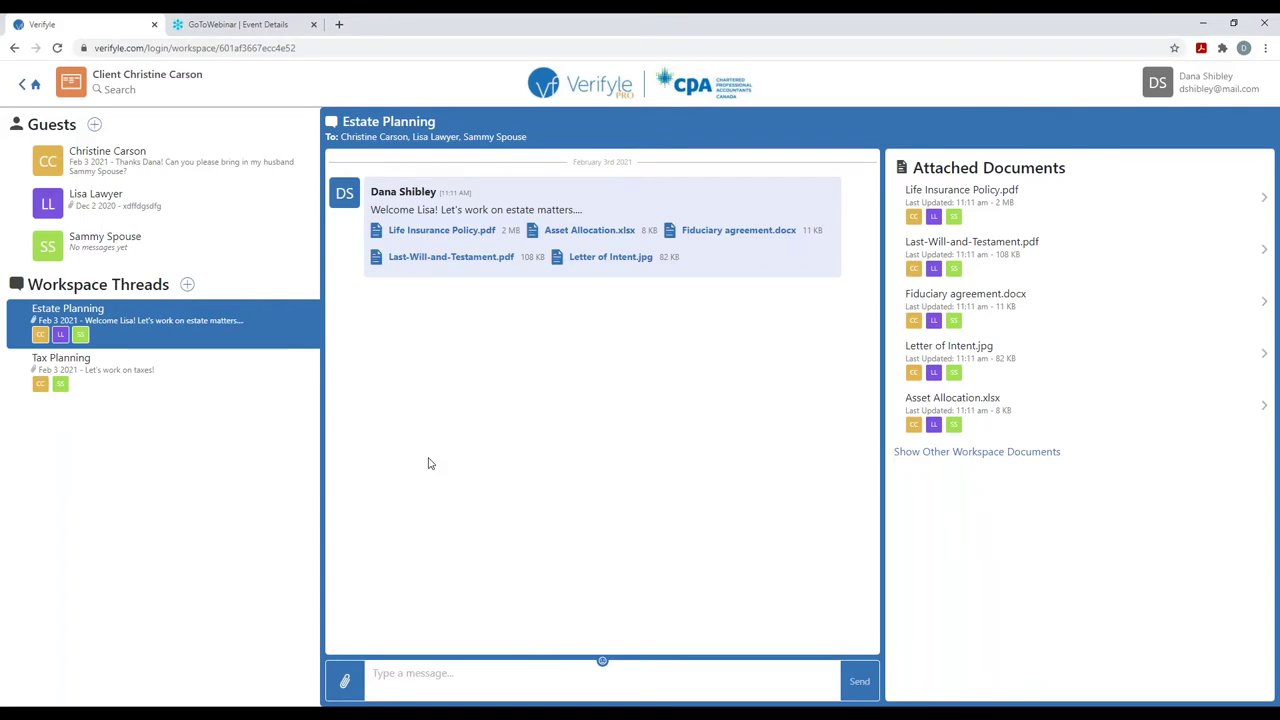
# - Create a new workspace thread named 'My reference materials'
pyautogui.click(187, 286)
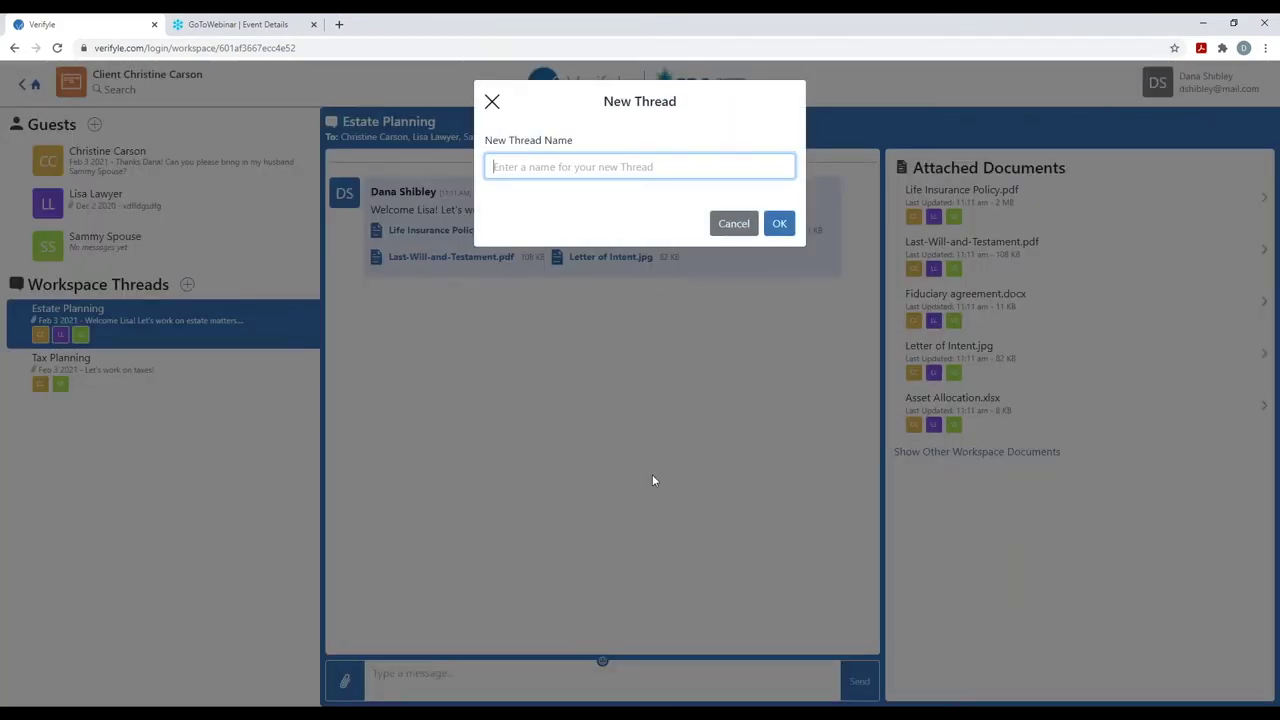
pyautogui.write('My reference materials')
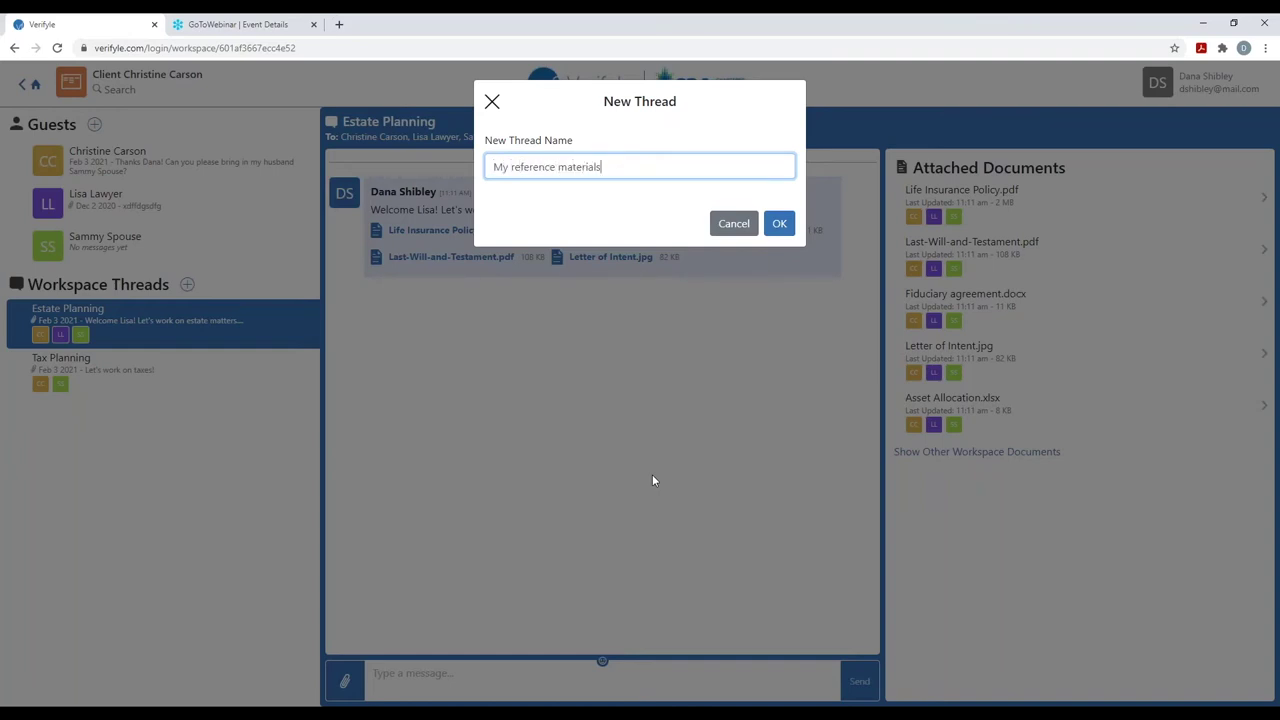
pyautogui.click(779, 226)
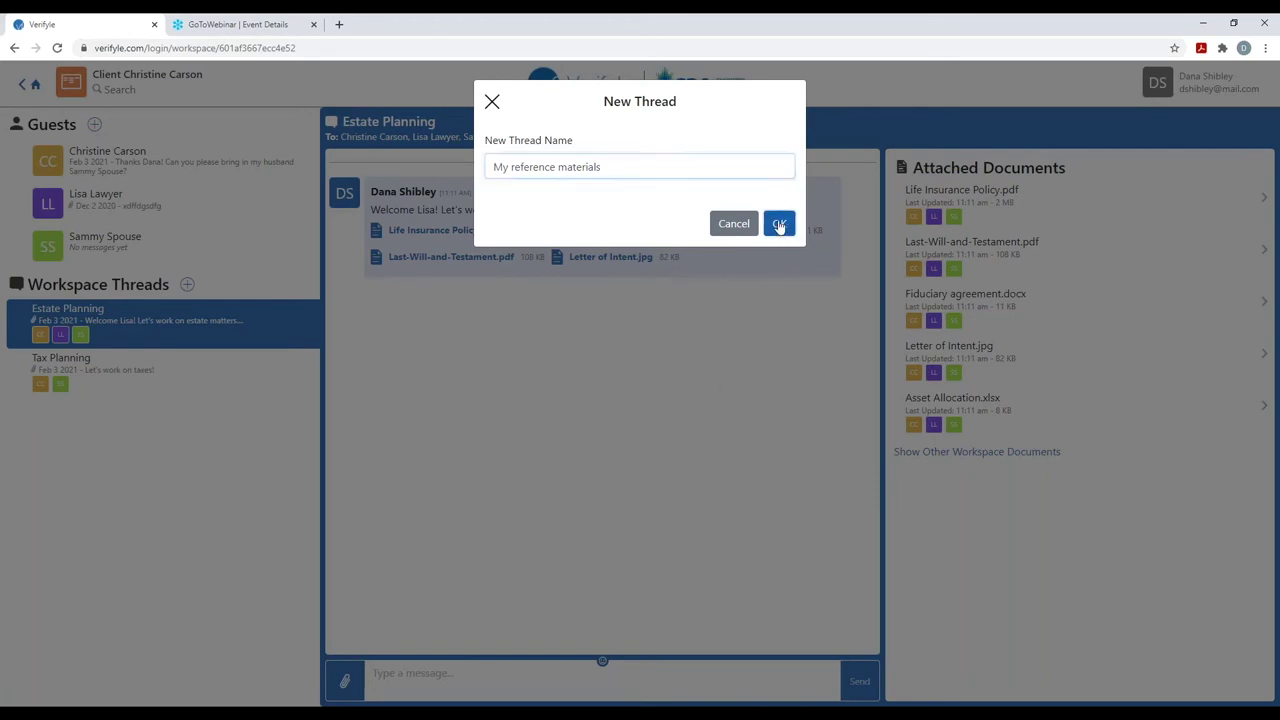
# - Post the Asset list, Cash Flow Report and Budget Forecast spreadsheets from Desktop's Sample docs
pyautogui.moveTo(149, 320)
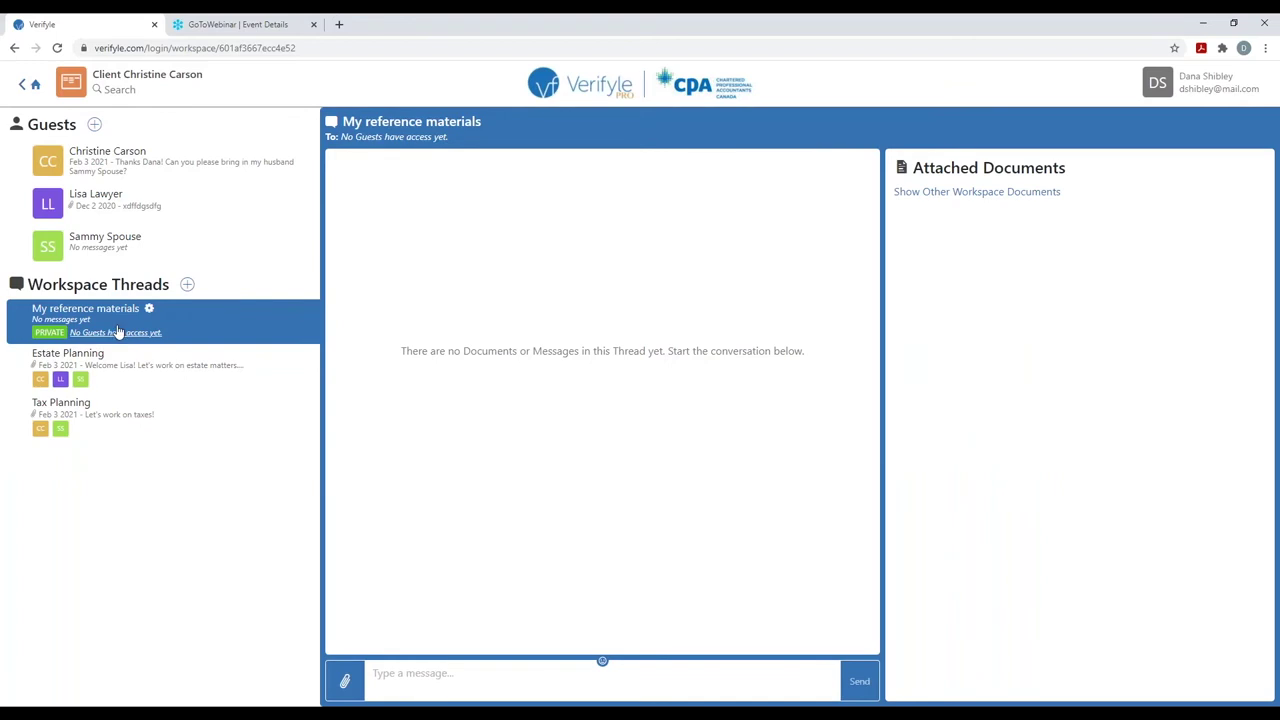
pyautogui.click(345, 681)
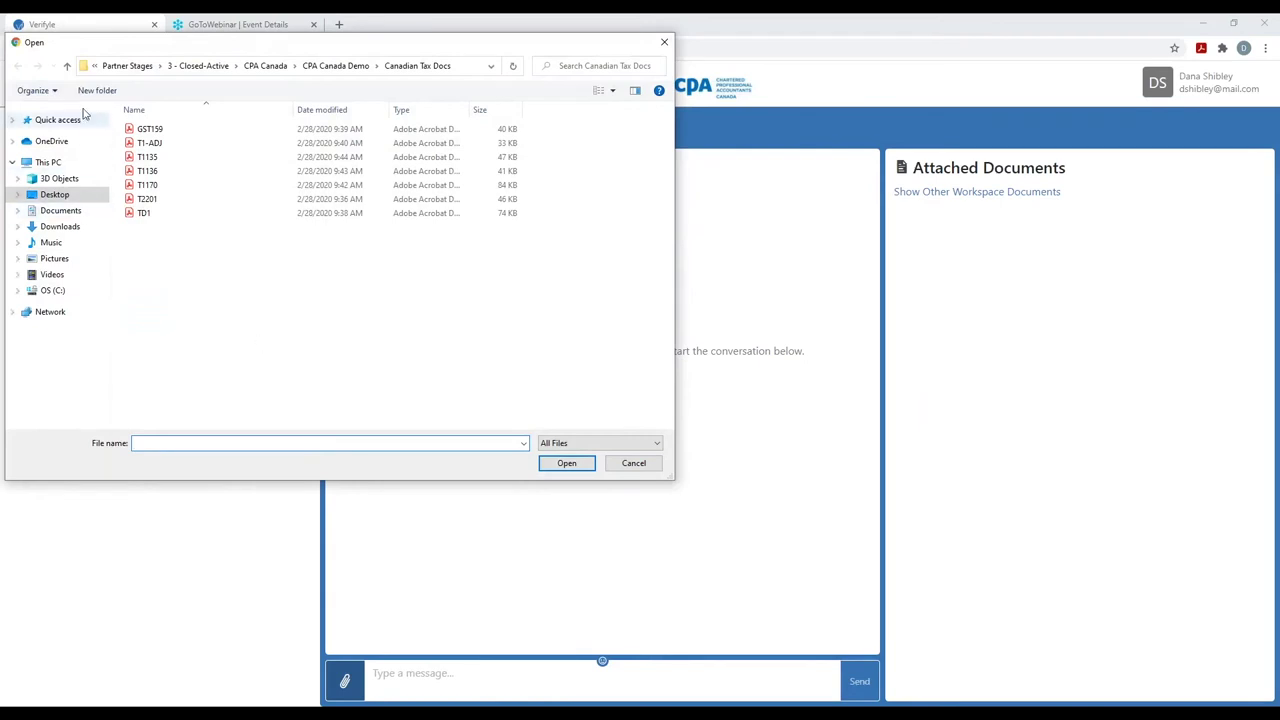
pyautogui.click(67, 66)
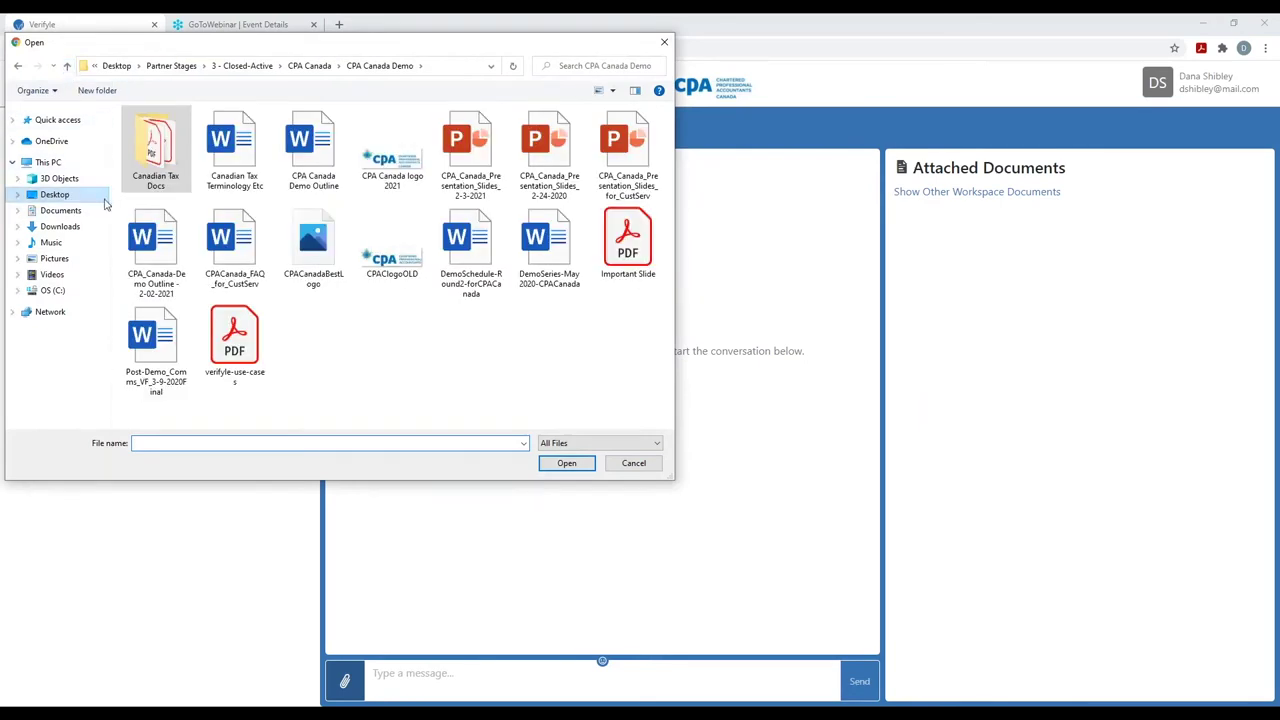
pyautogui.click(67, 66)
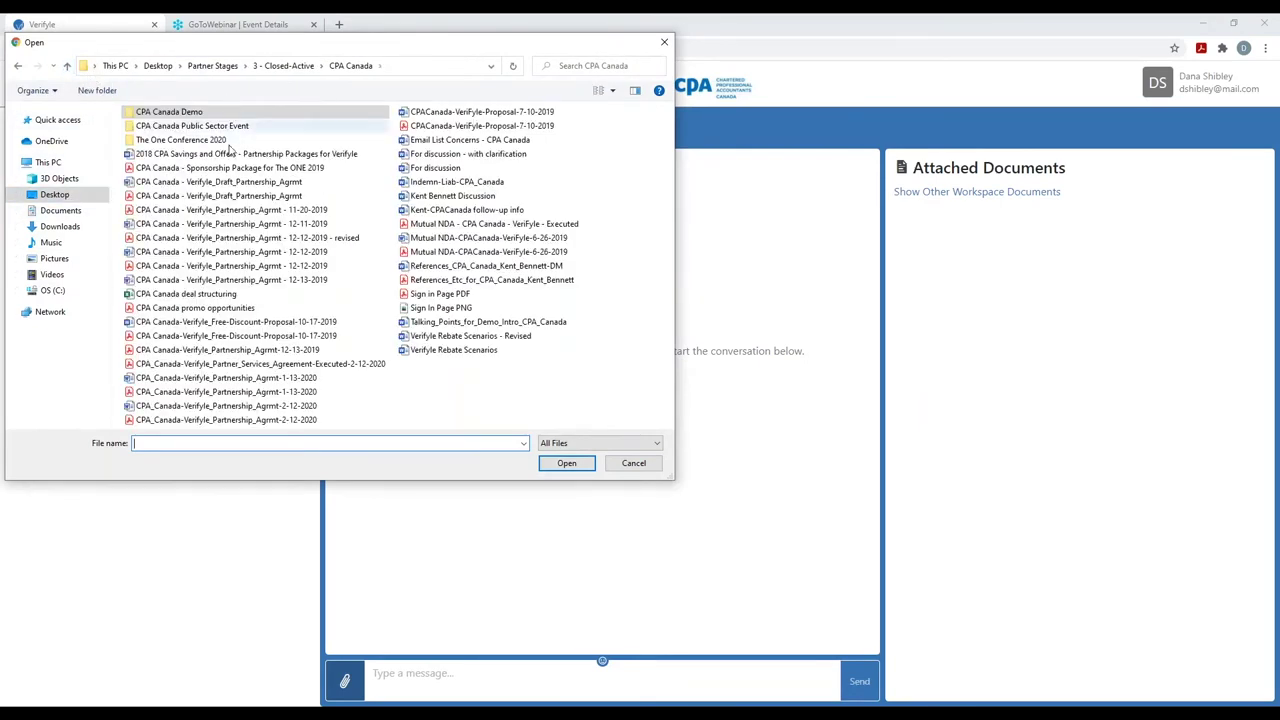
pyautogui.click(60, 194)
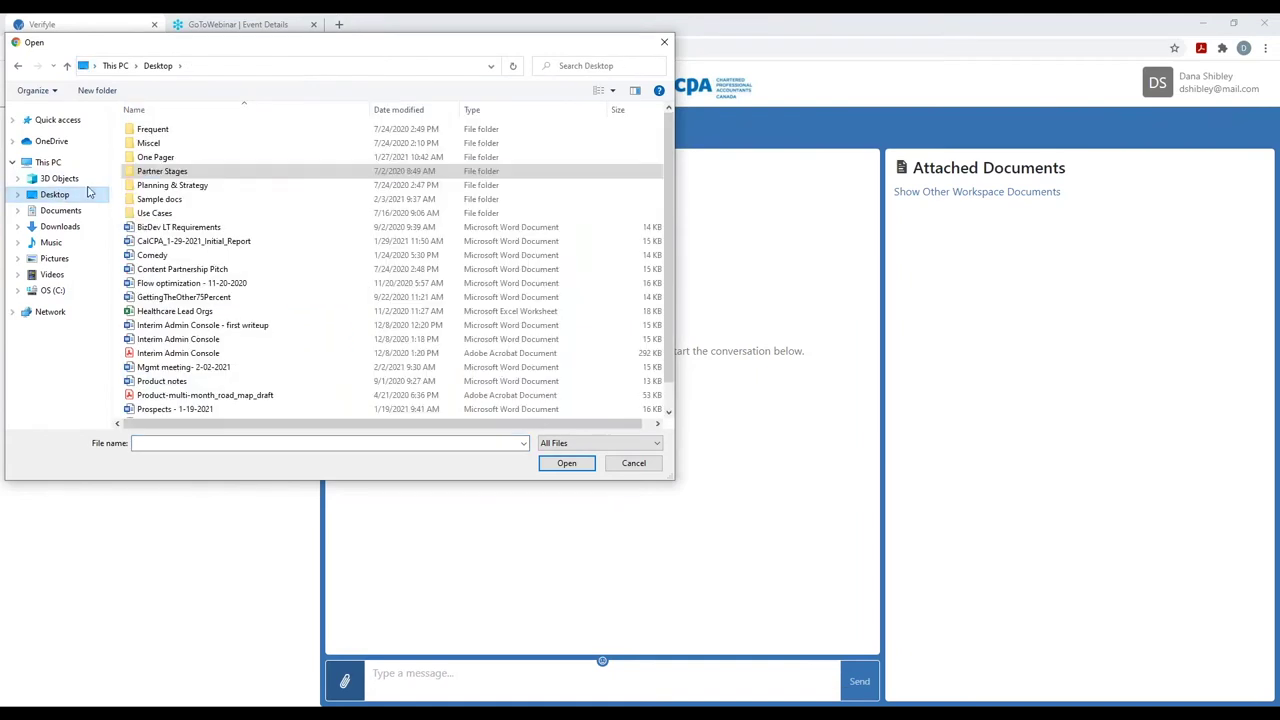
pyautogui.doubleClick(165, 200)
pyautogui.scroll(-3, 257, 216)
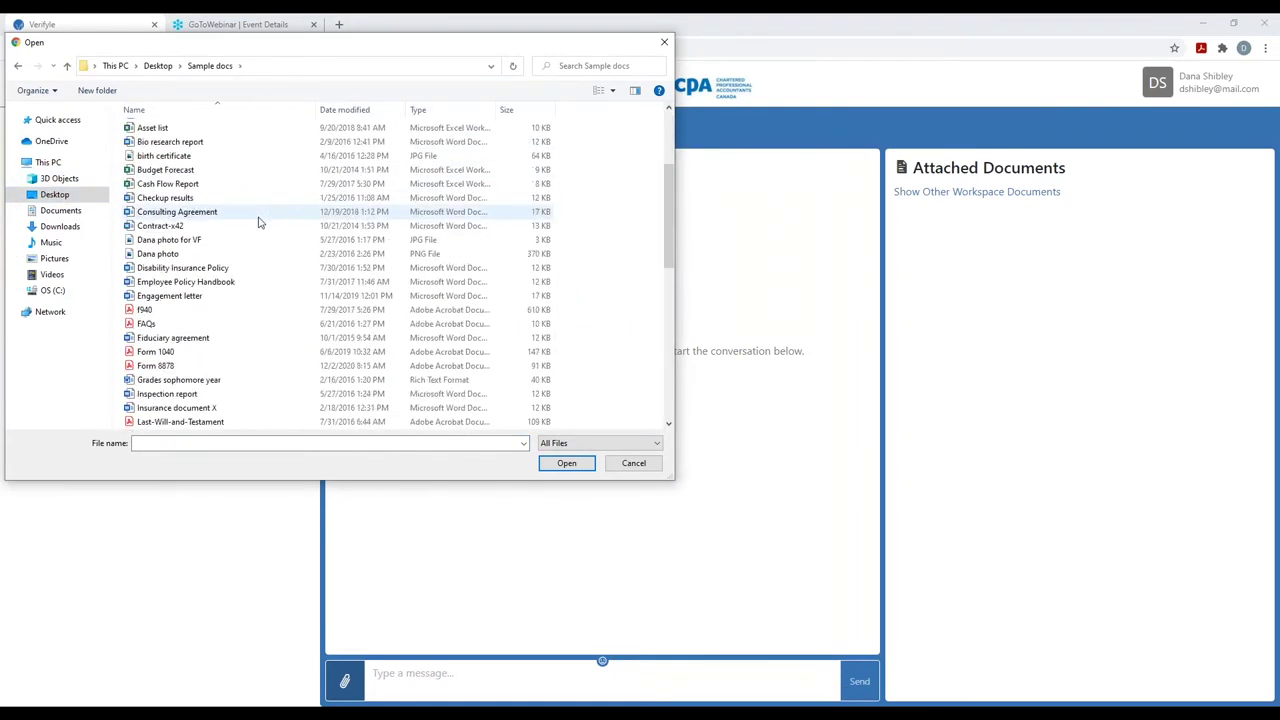
pyautogui.scroll(1, 257, 278)
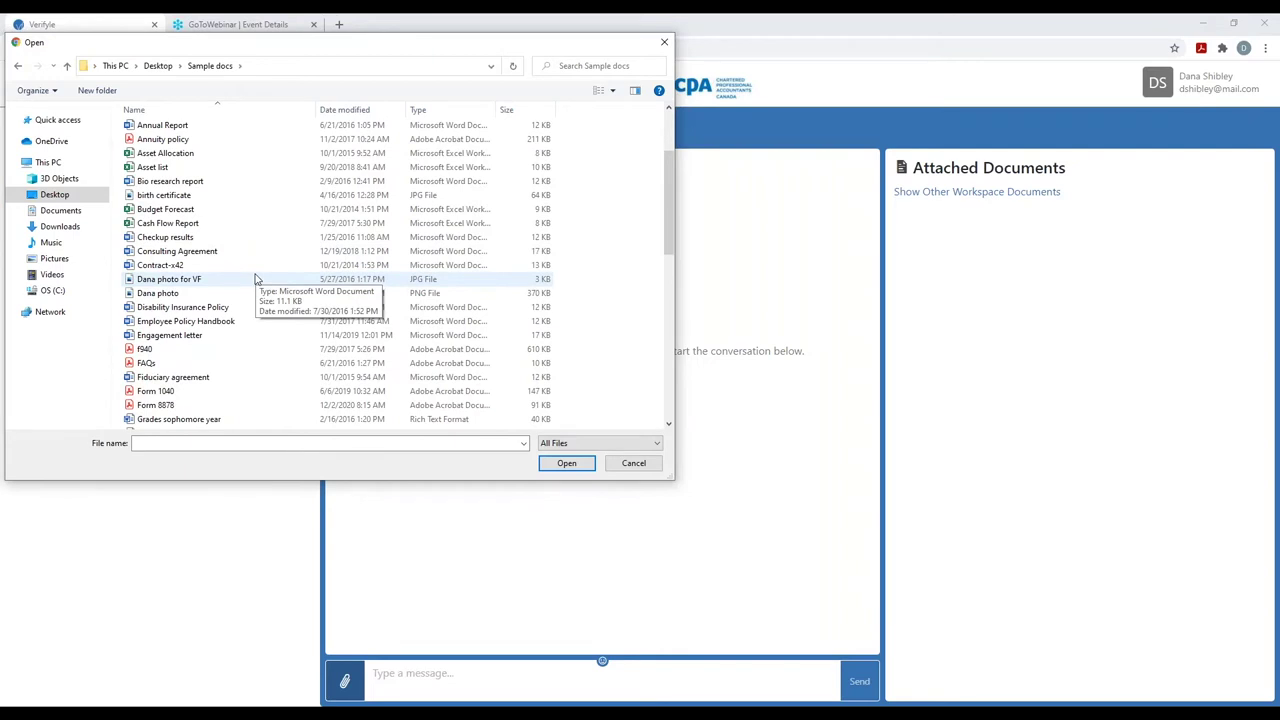
pyautogui.click(172, 167)
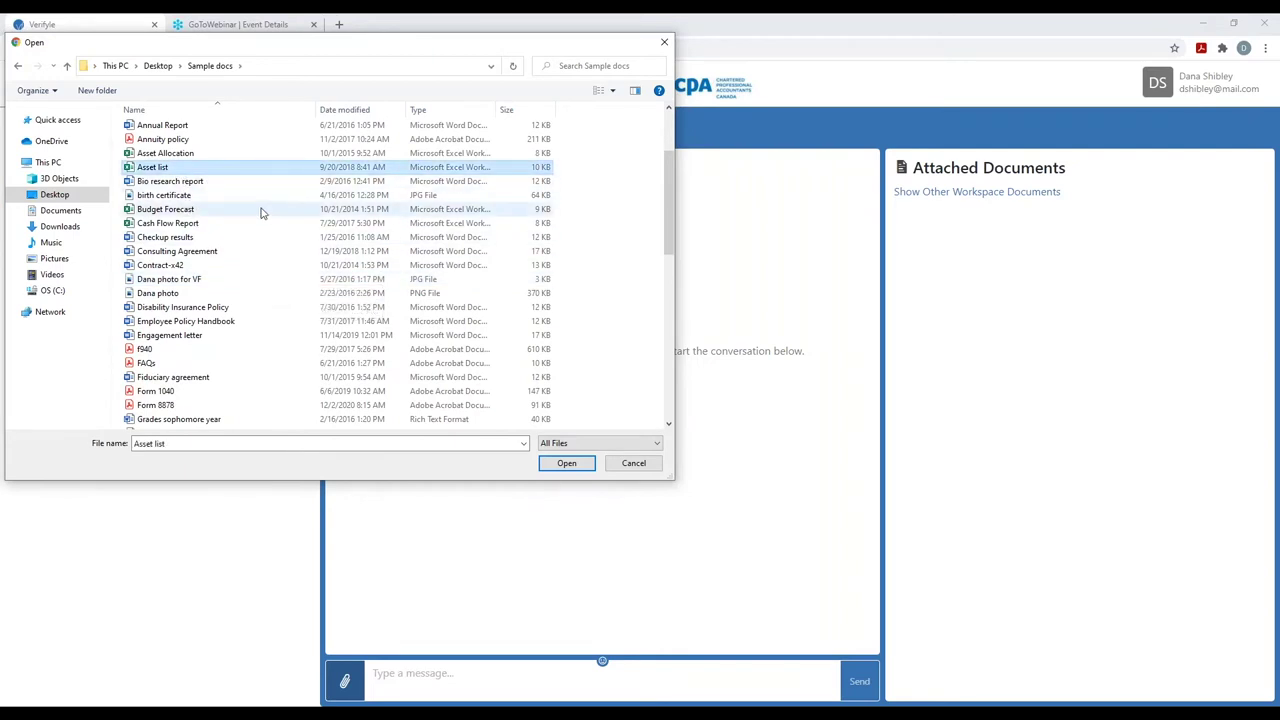
pyautogui.keyDown('ctrl'); pyautogui.click(205, 223); pyautogui.keyUp('ctrl')
pyautogui.keyDown('ctrl'); pyautogui.click(244, 210); pyautogui.keyUp('ctrl')
pyautogui.moveTo(244, 212); pyautogui.dragTo(653, 613)
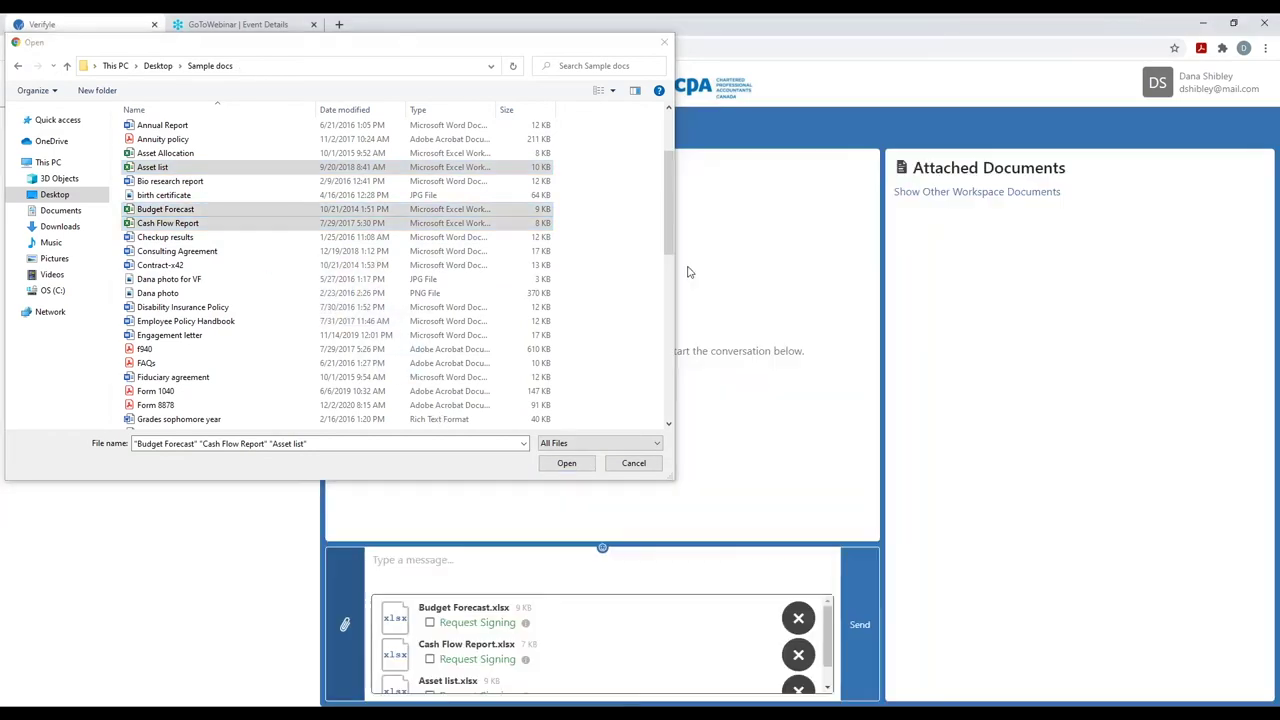
pyautogui.click(664, 42)
pyautogui.click(858, 614)
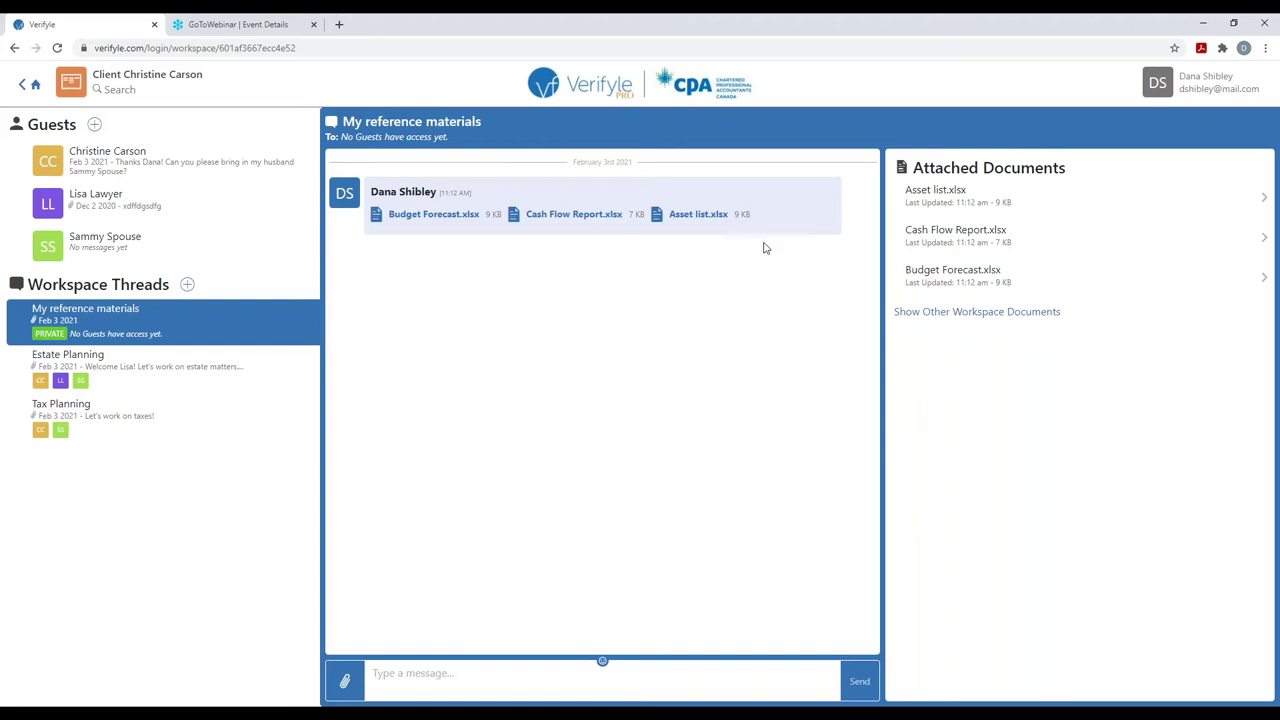
pyautogui.moveTo(95, 74); pyautogui.dragTo(204, 74)
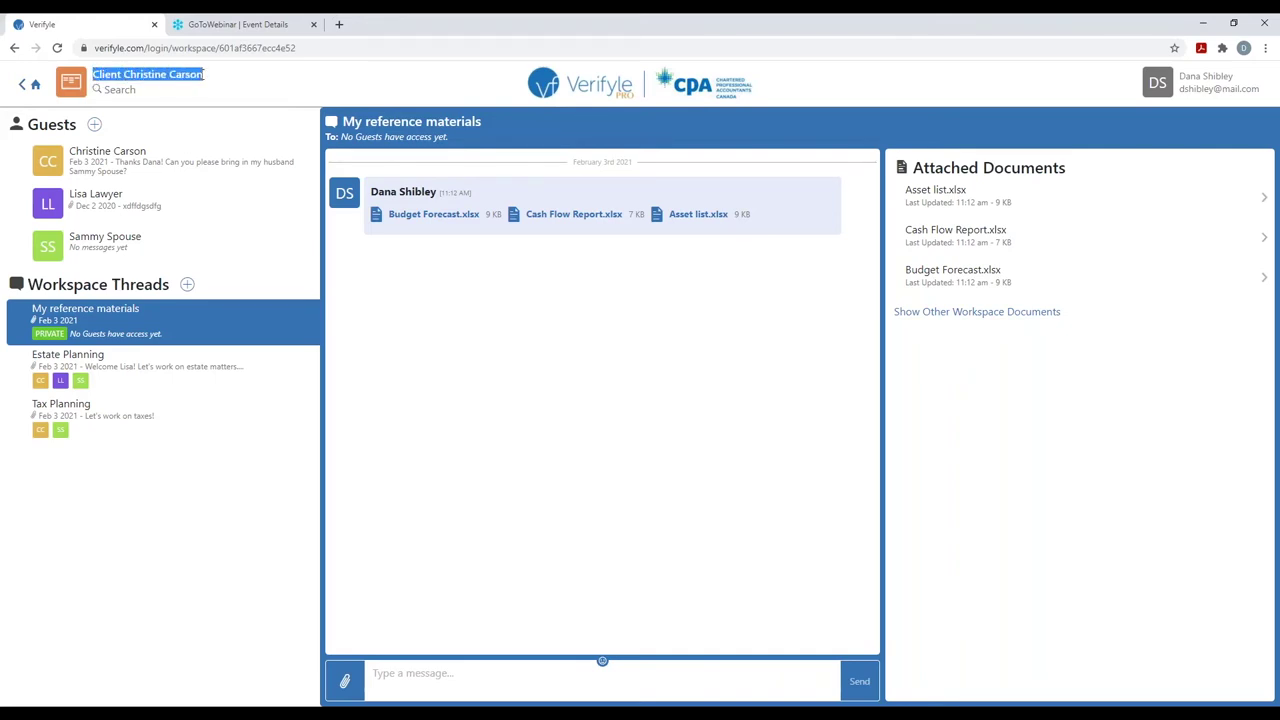
pyautogui.click(558, 313)
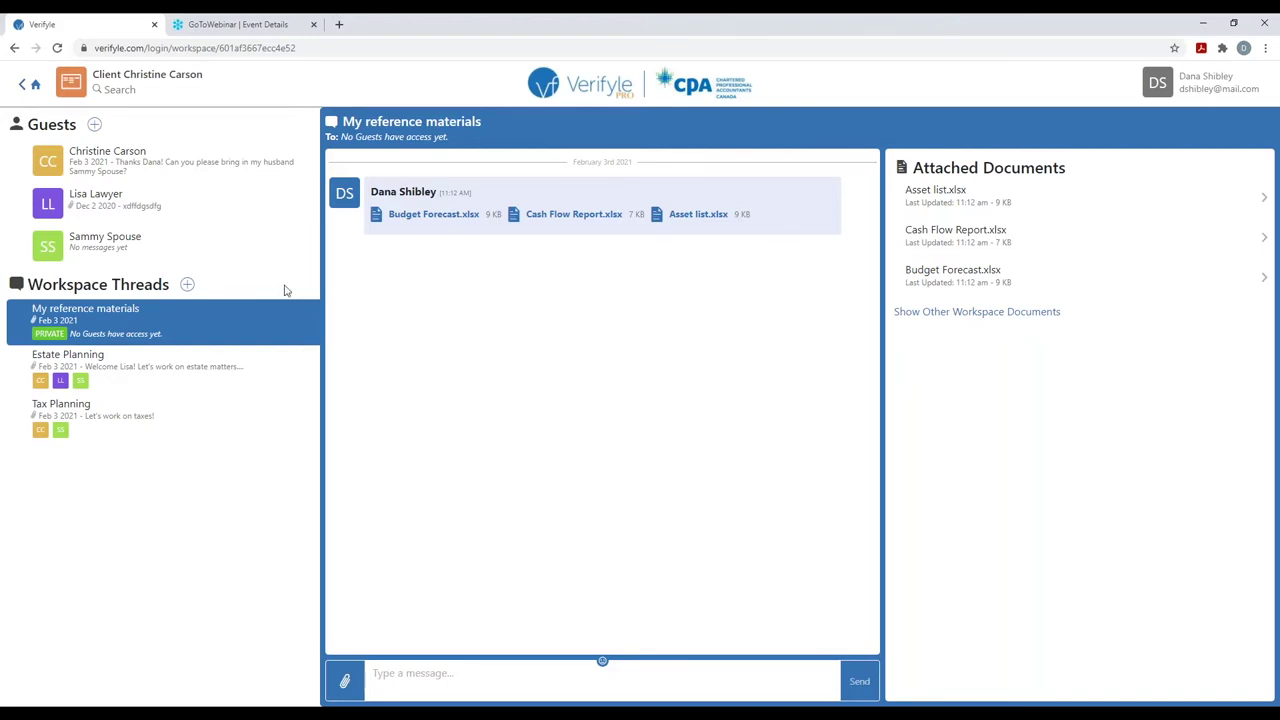
pyautogui.moveTo(145, 330)
pyautogui.click(148, 310)
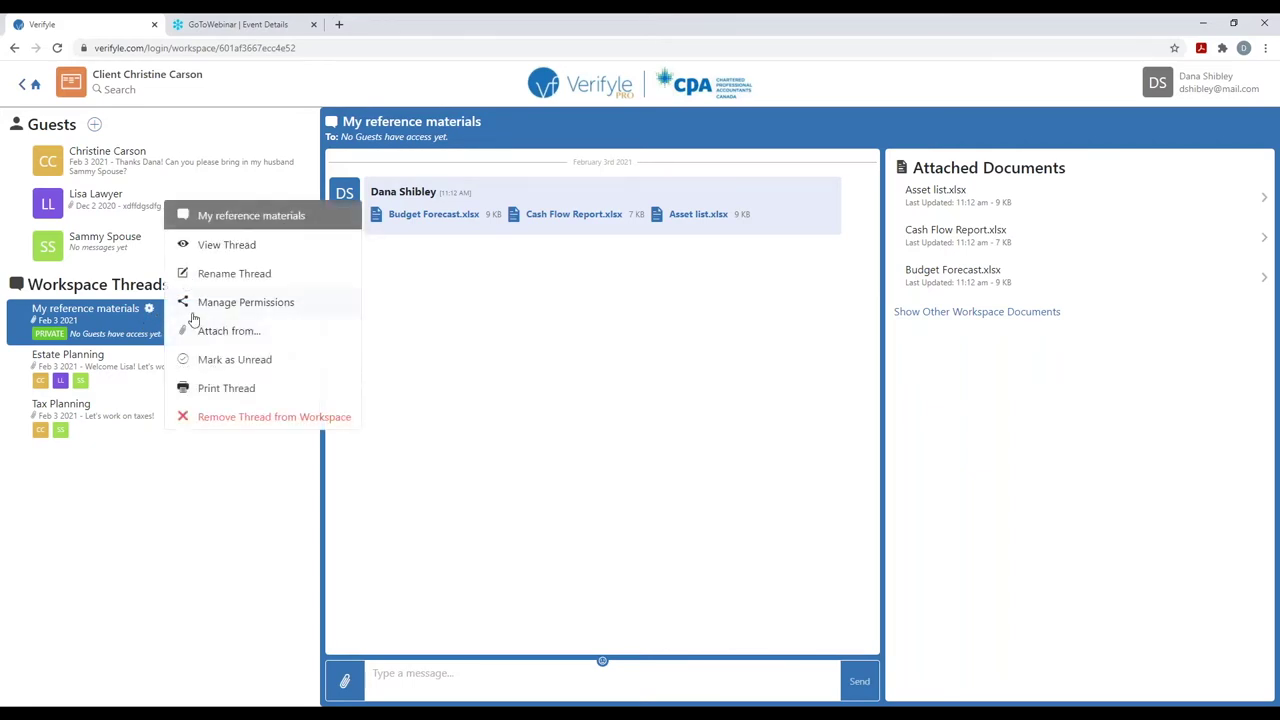
pyautogui.click(320, 302)
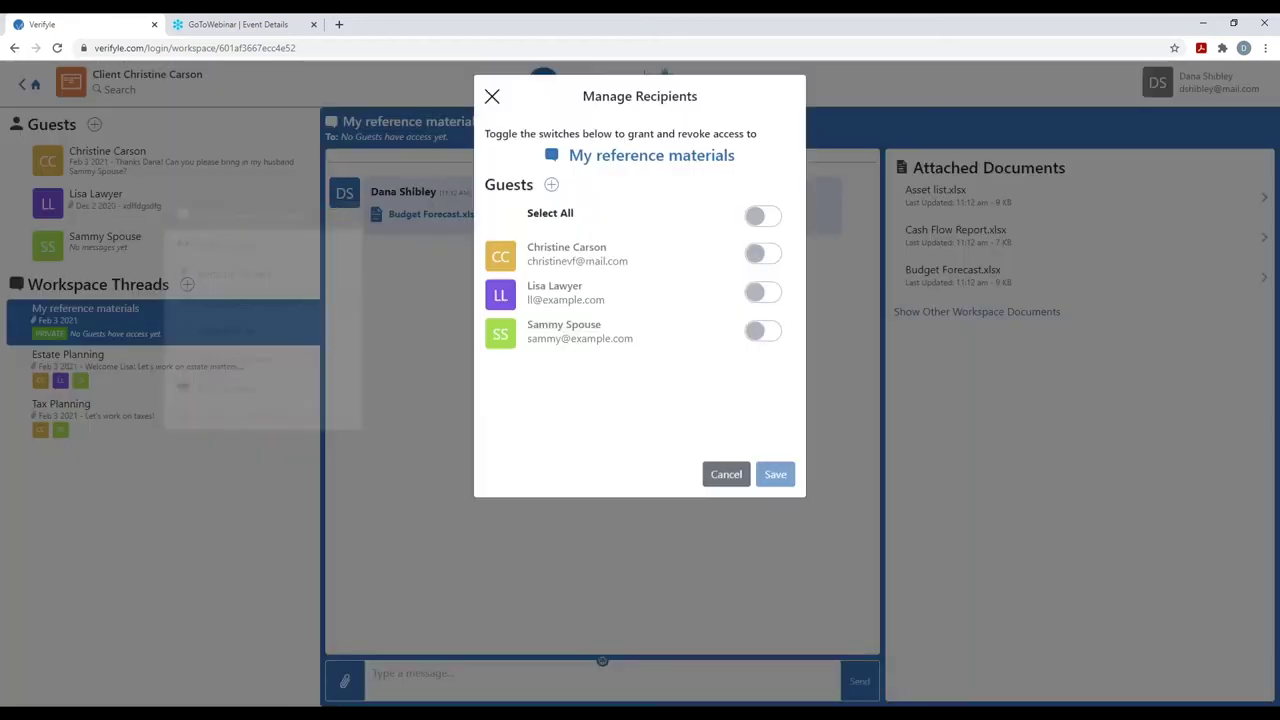
pyautogui.click(493, 104)
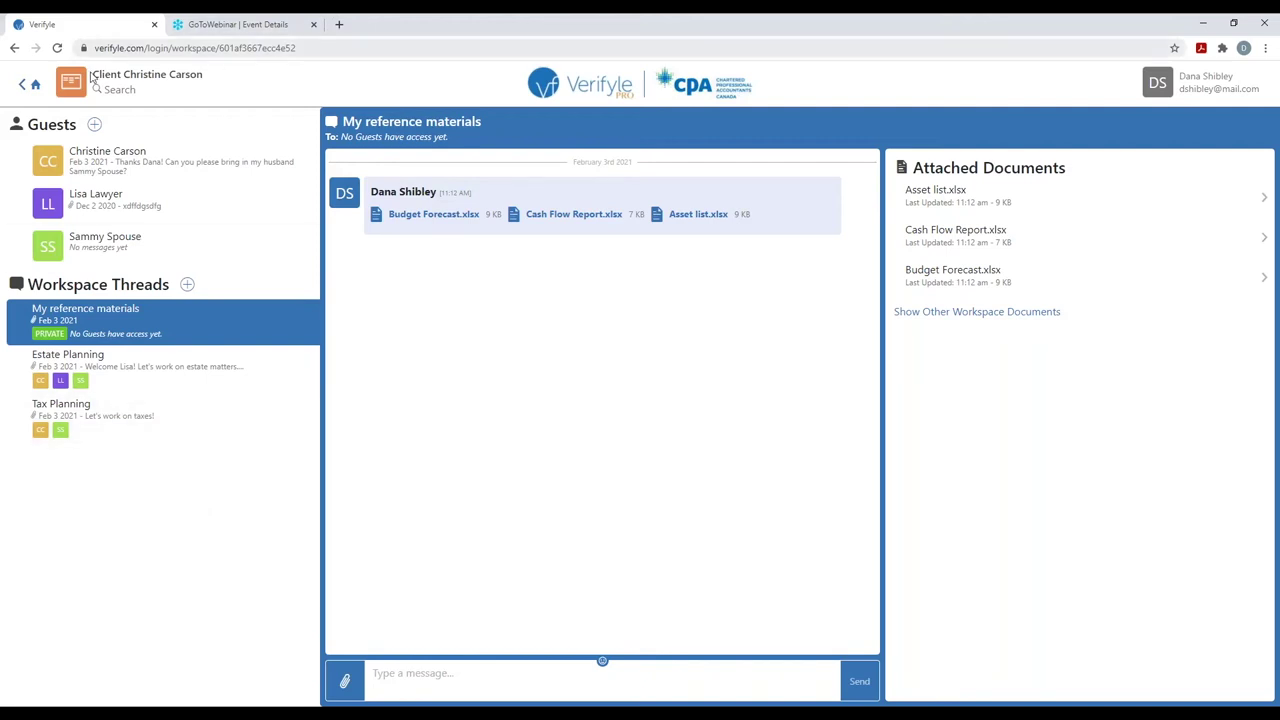
pyautogui.moveTo(96, 74); pyautogui.dragTo(210, 78)
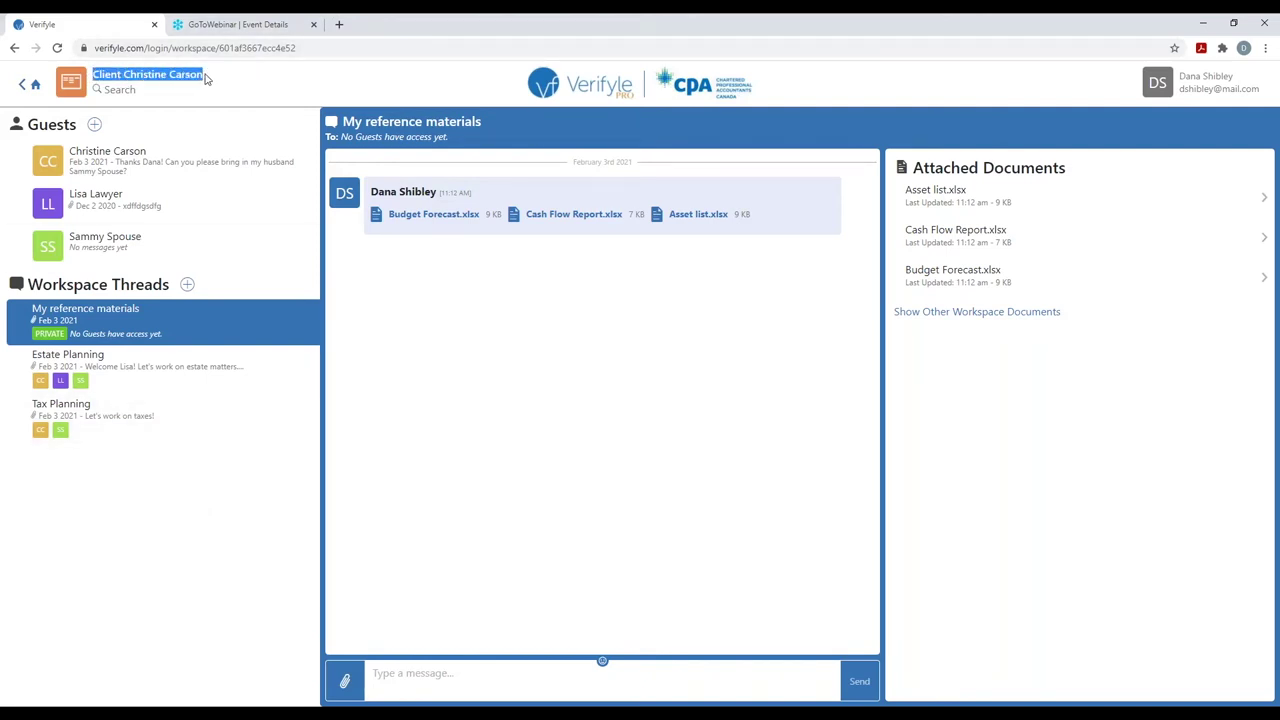
pyautogui.click(338, 409)
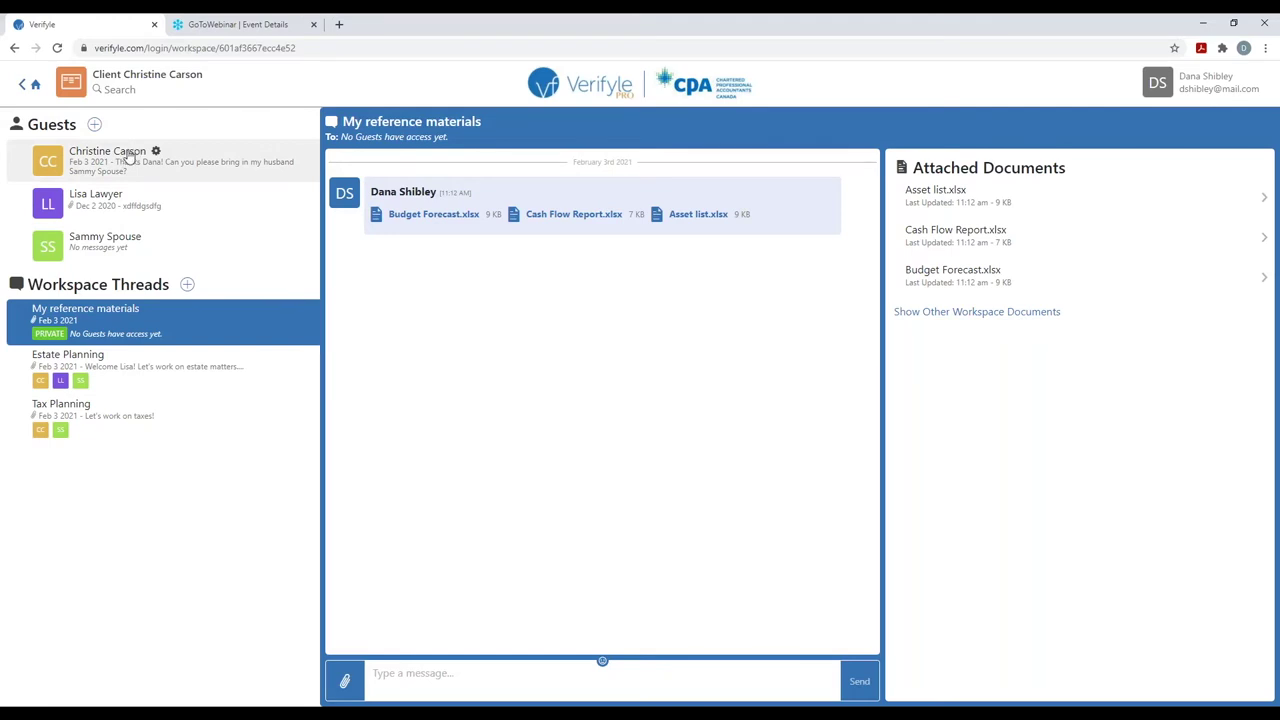
# - View the client's private chat and the Estate Planning thread, then switch to the client's browser
pyautogui.click(130, 157)
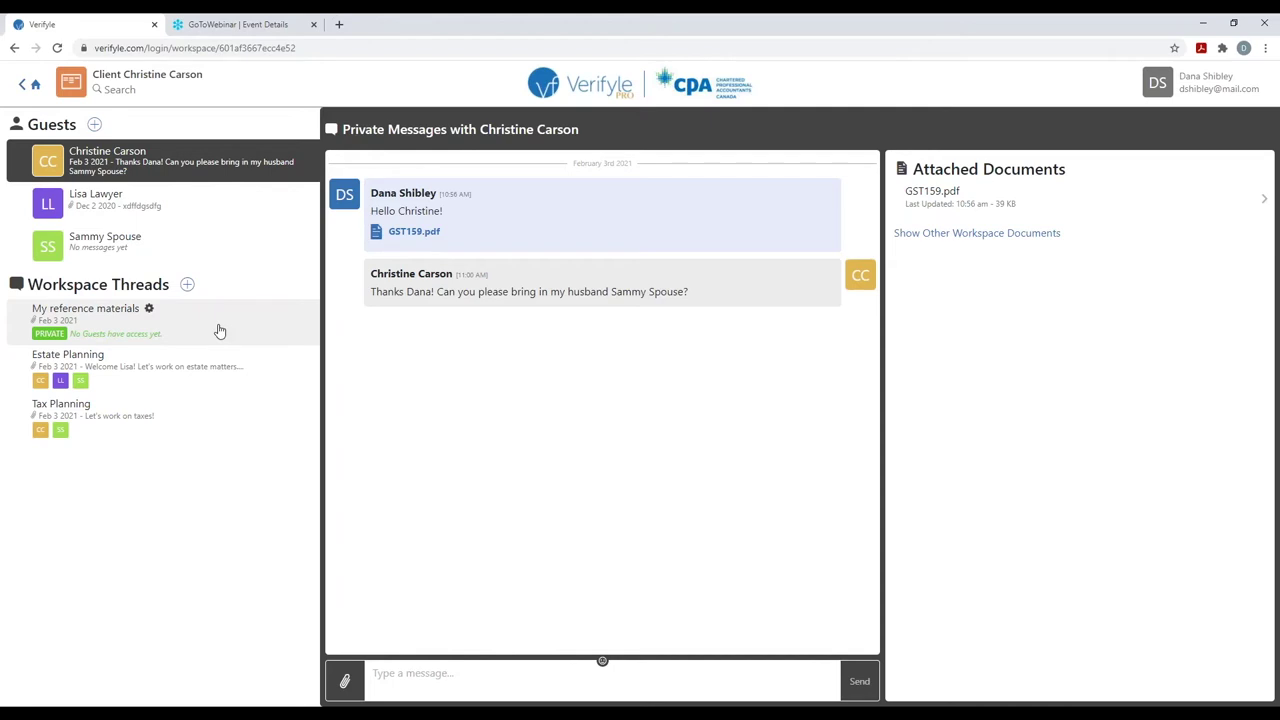
pyautogui.click(153, 368)
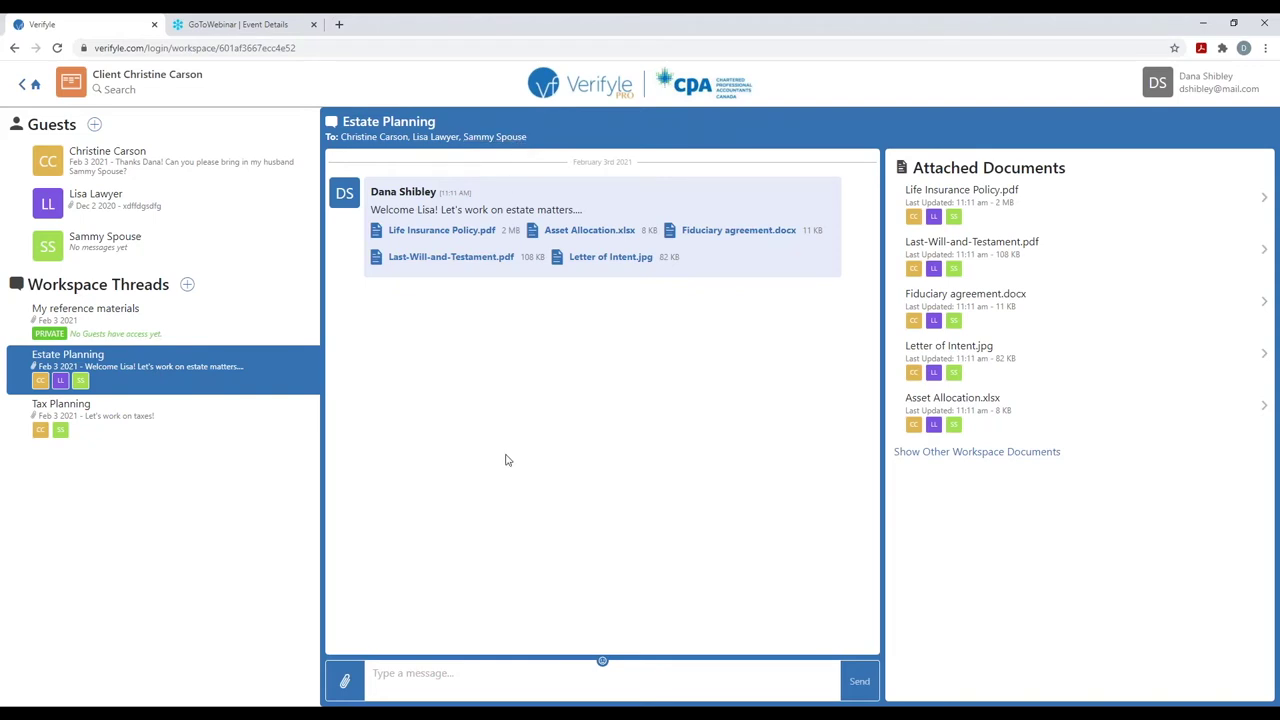
pyautogui.moveTo(694, 257)
pyautogui.click(535, 660)
# - As the client, open the shared Client workspace and view Estate Planning, then Tax Planning
pyautogui.click(230, 127)
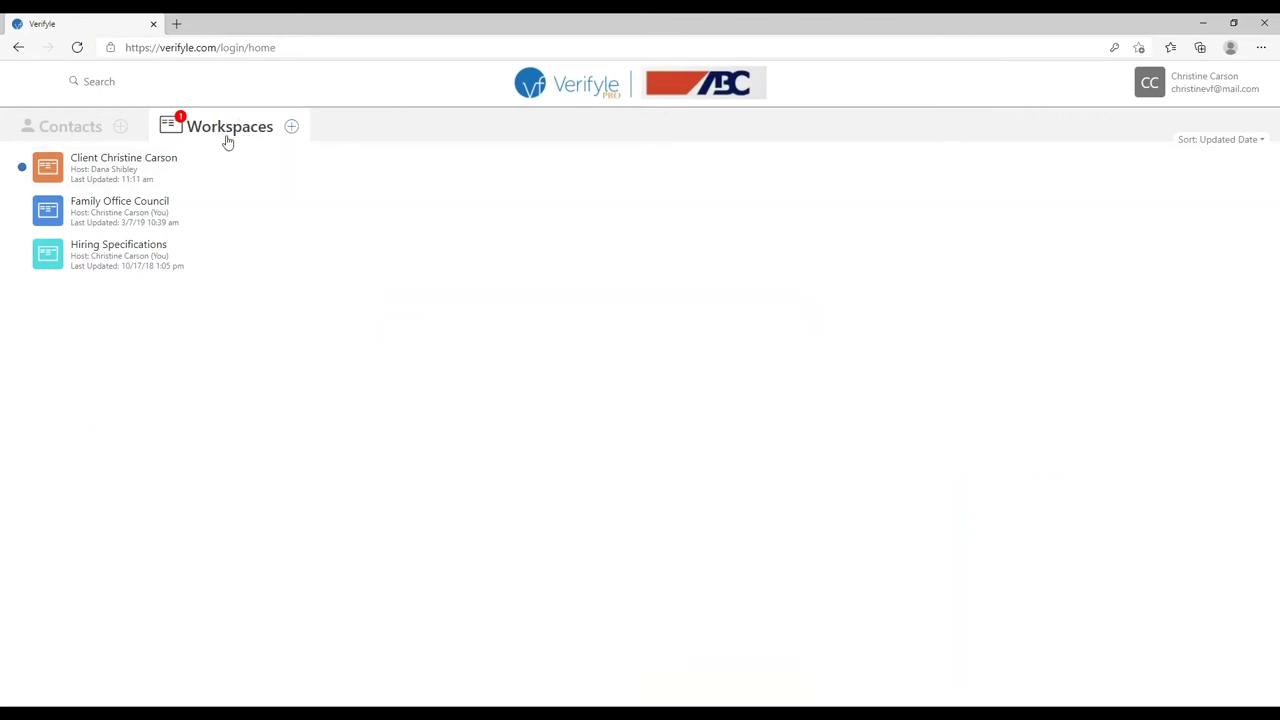
pyautogui.click(117, 169)
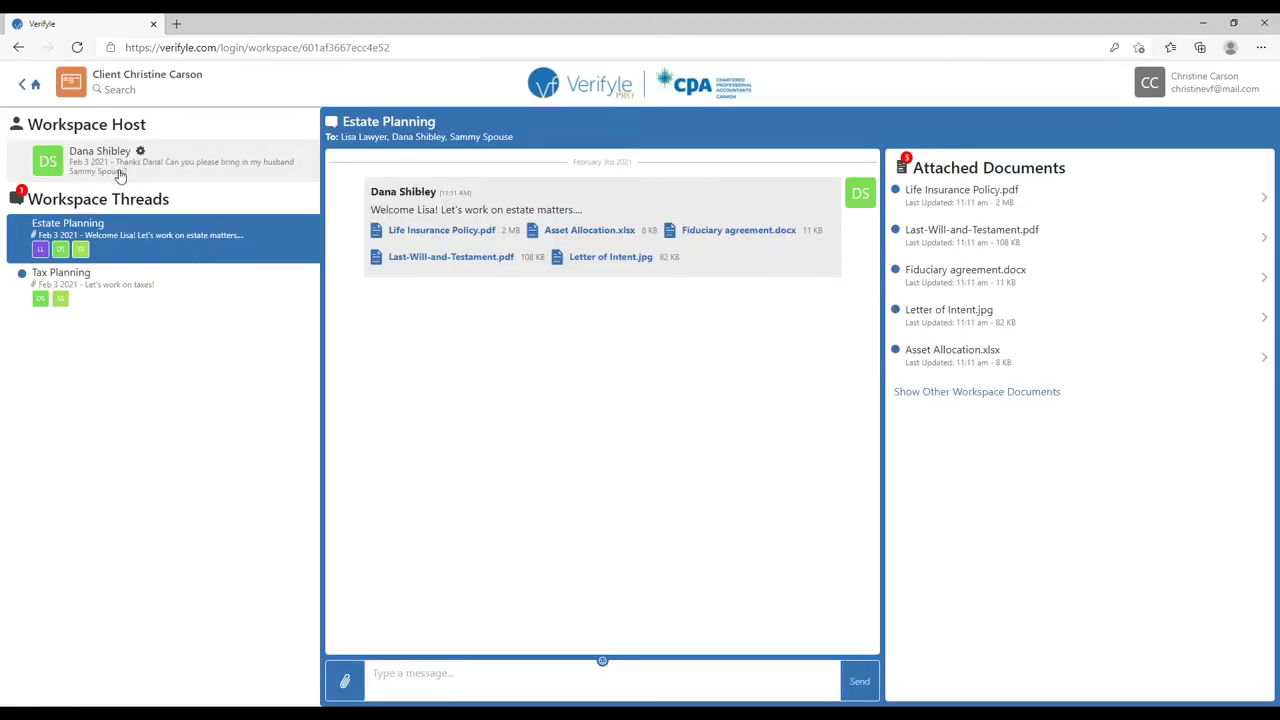
pyautogui.click(157, 237)
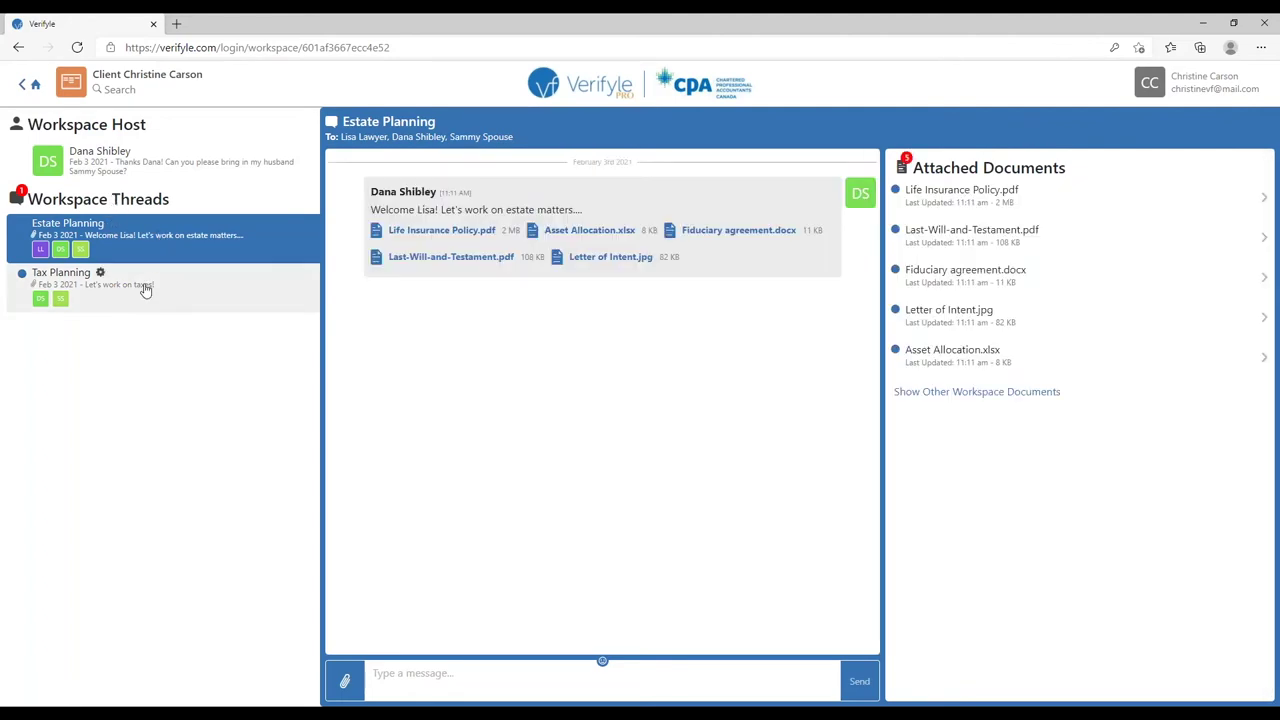
pyautogui.click(146, 288)
pyautogui.click(164, 231)
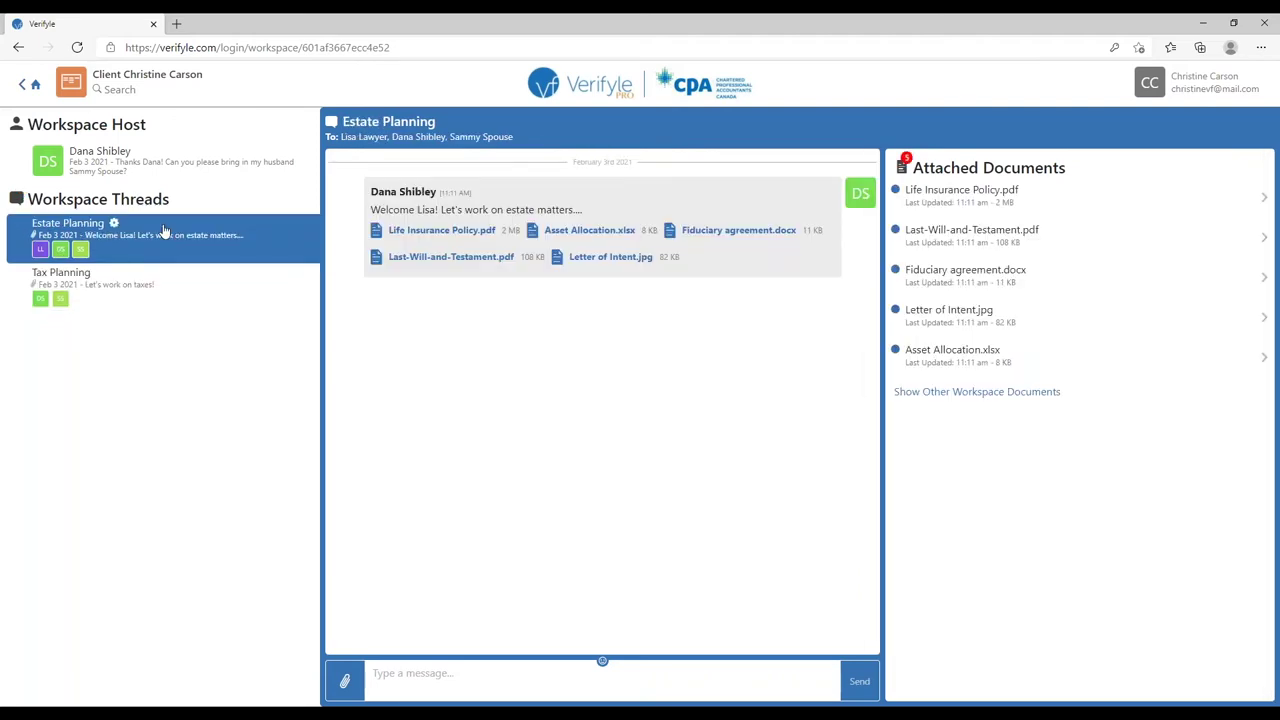
pyautogui.click(161, 287)
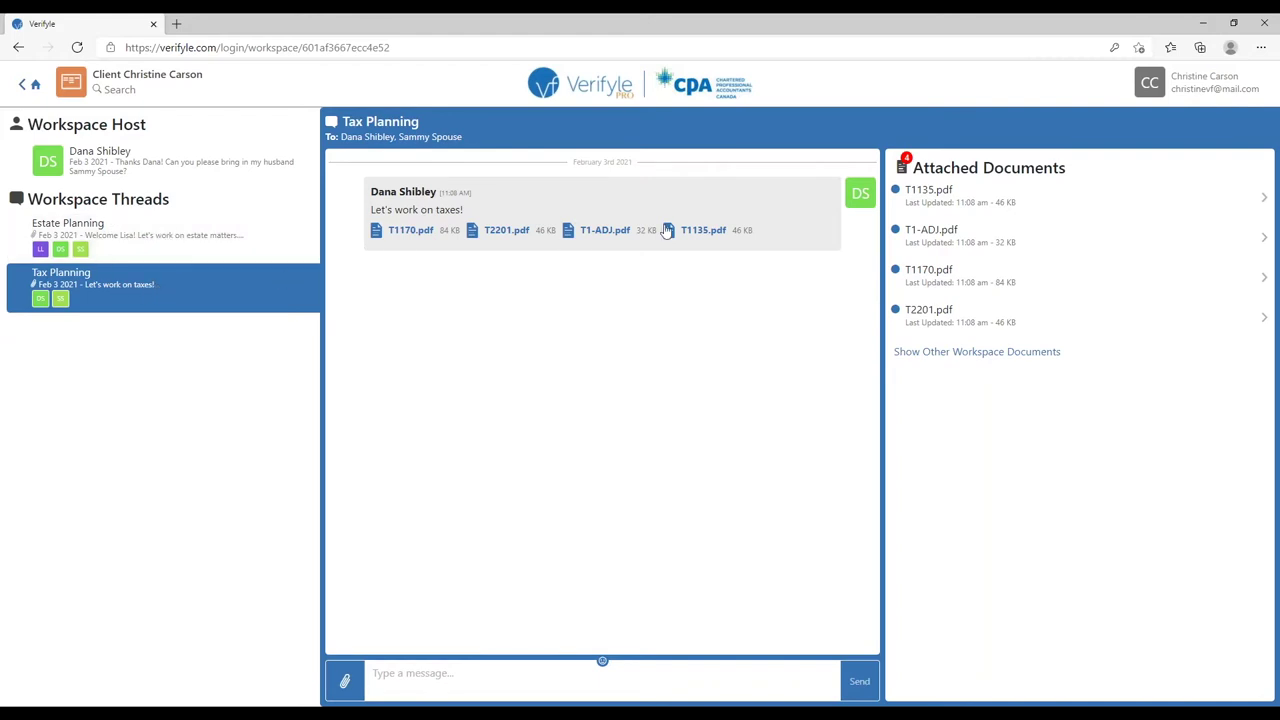
# - View Tax Planning's T1135, T1-ADJ, T1170 and T2201 attachments
pyautogui.click(940, 197)
pyautogui.click(933, 368)
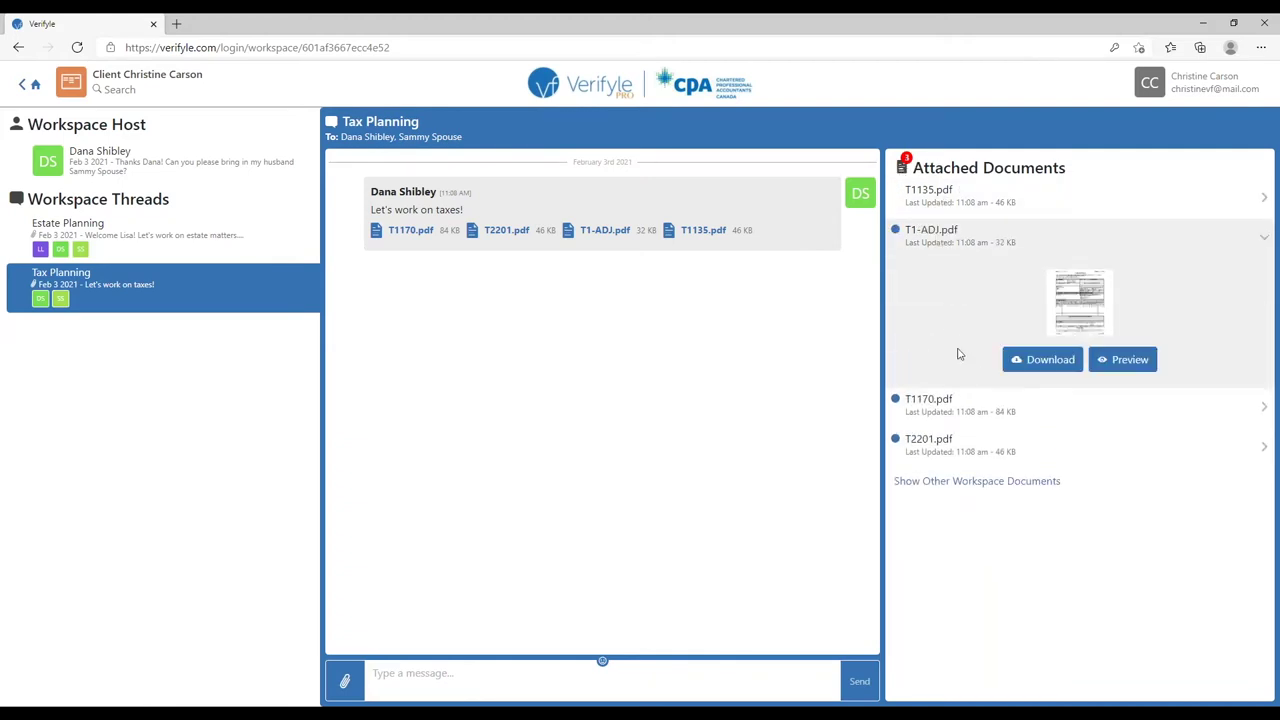
pyautogui.click(930, 405)
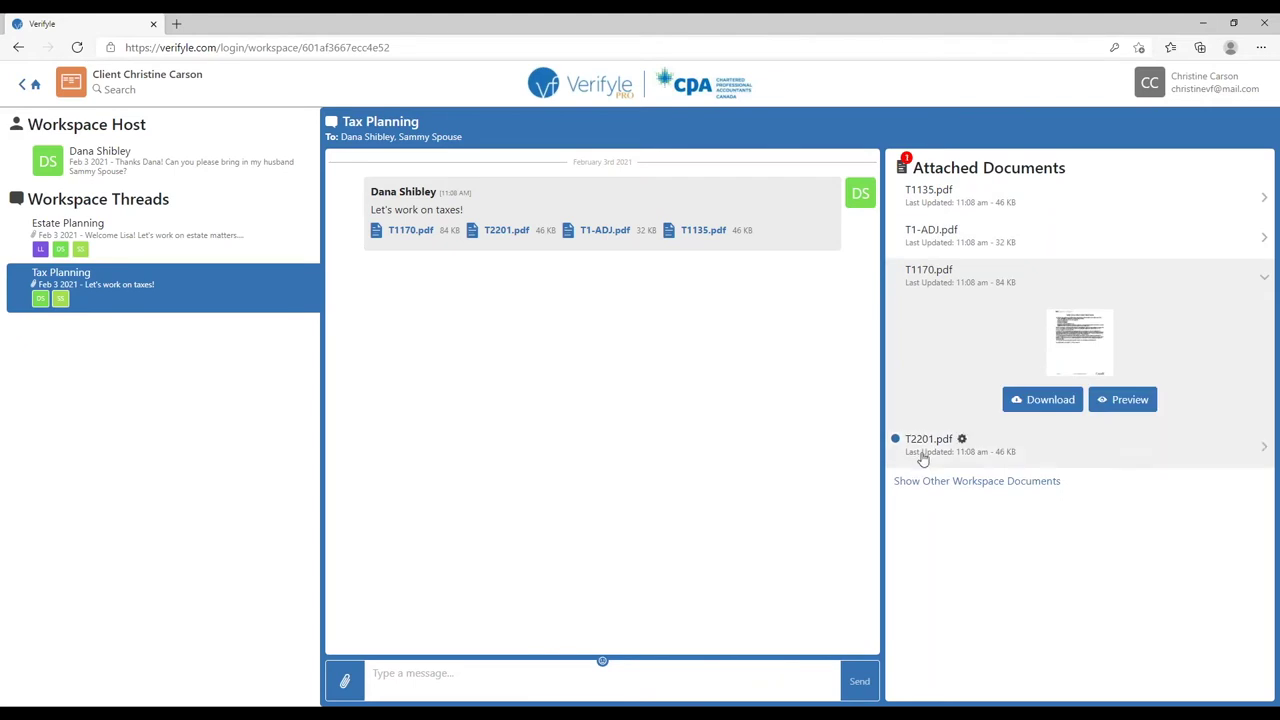
pyautogui.click(921, 448)
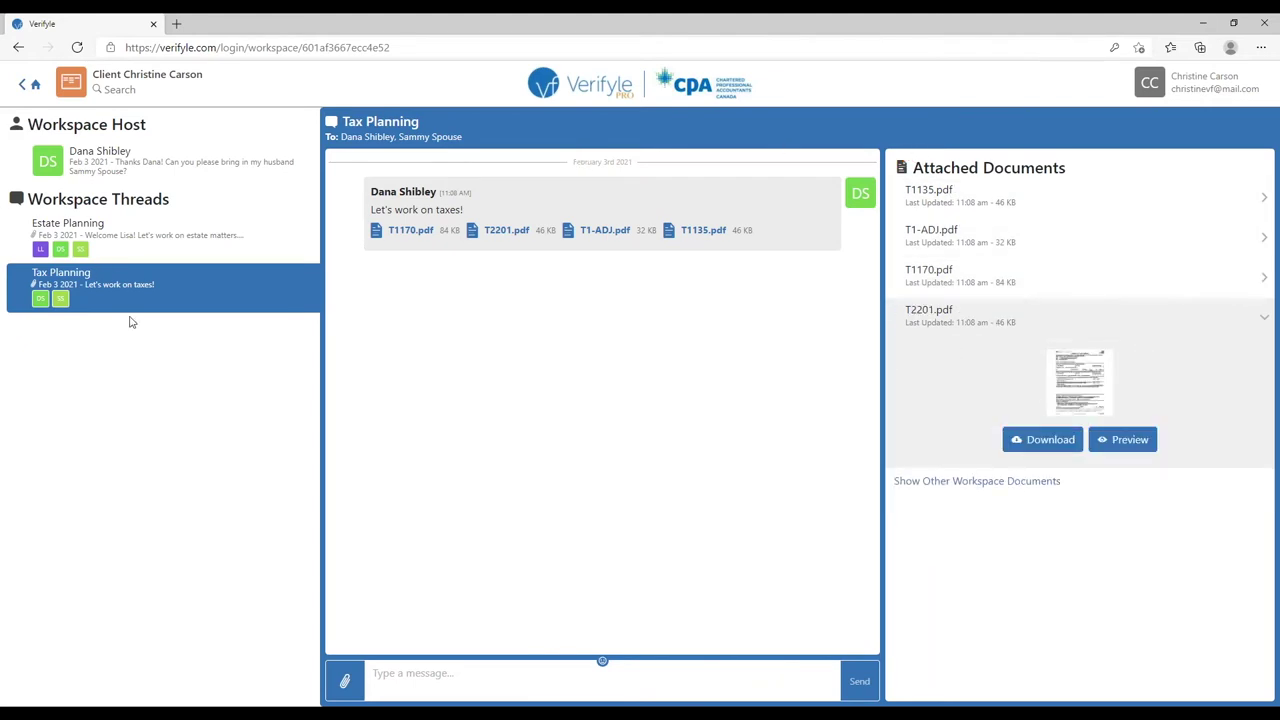
# - In Estate Planning, view Last-Will-and-Testament, Fiduciary agreement, Letter of Intent, Asset Allocation and Life Insurance Policy
pyautogui.click(125, 232)
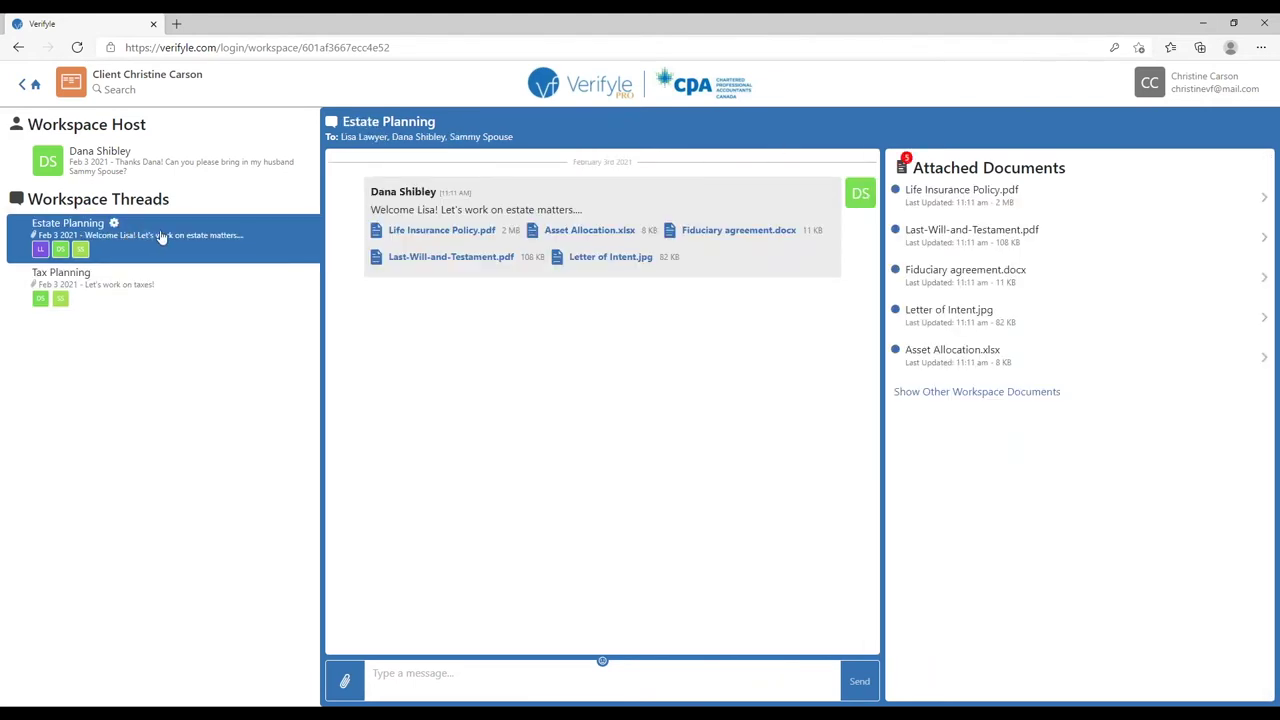
pyautogui.click(950, 232)
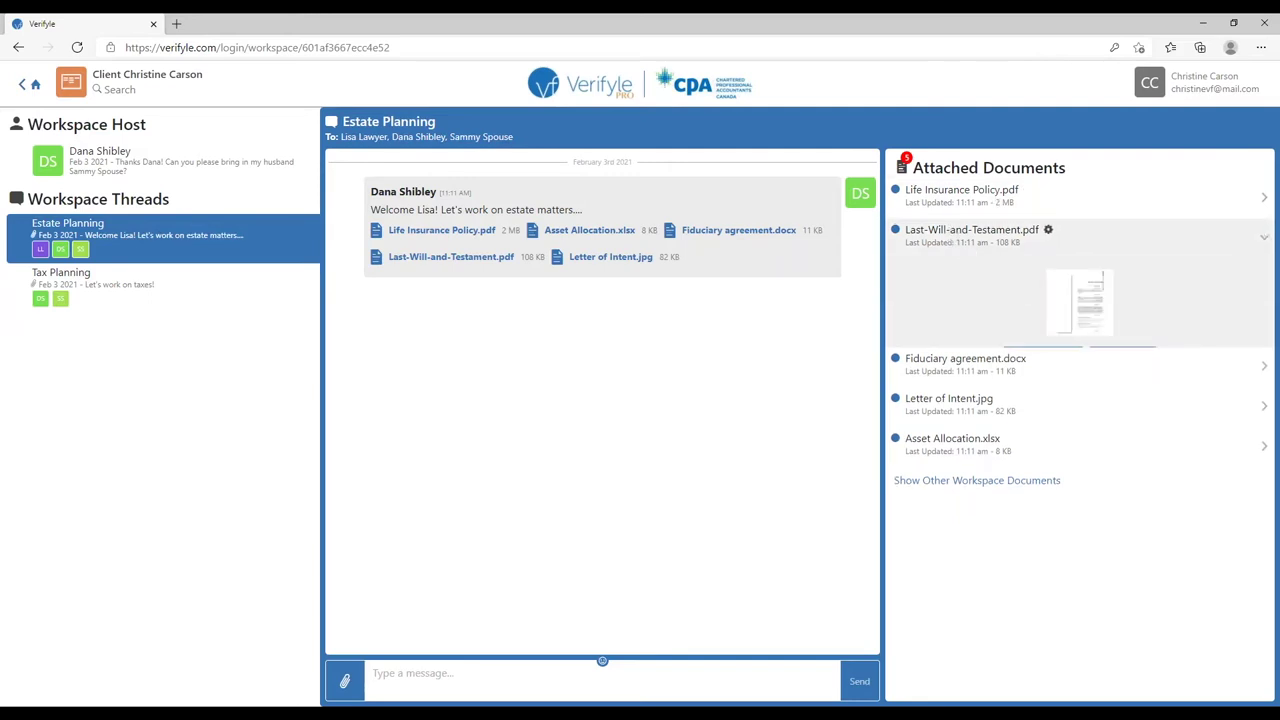
pyautogui.click(932, 406)
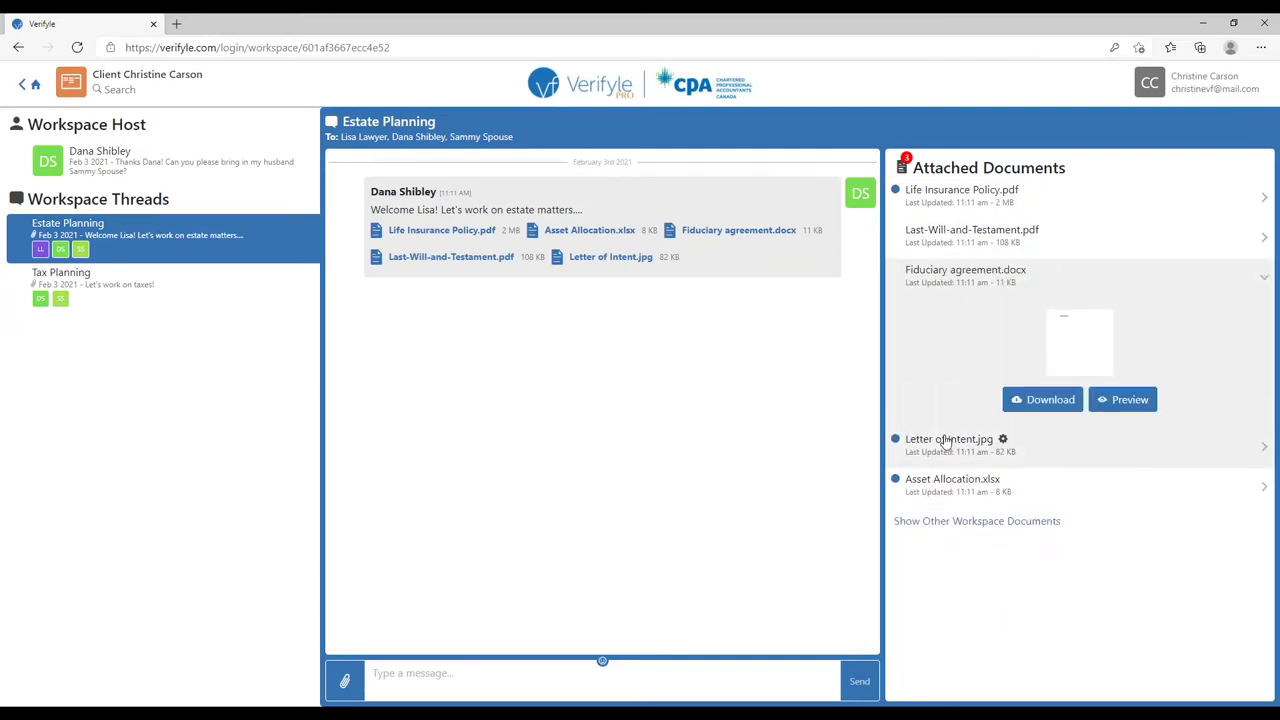
pyautogui.click(945, 439)
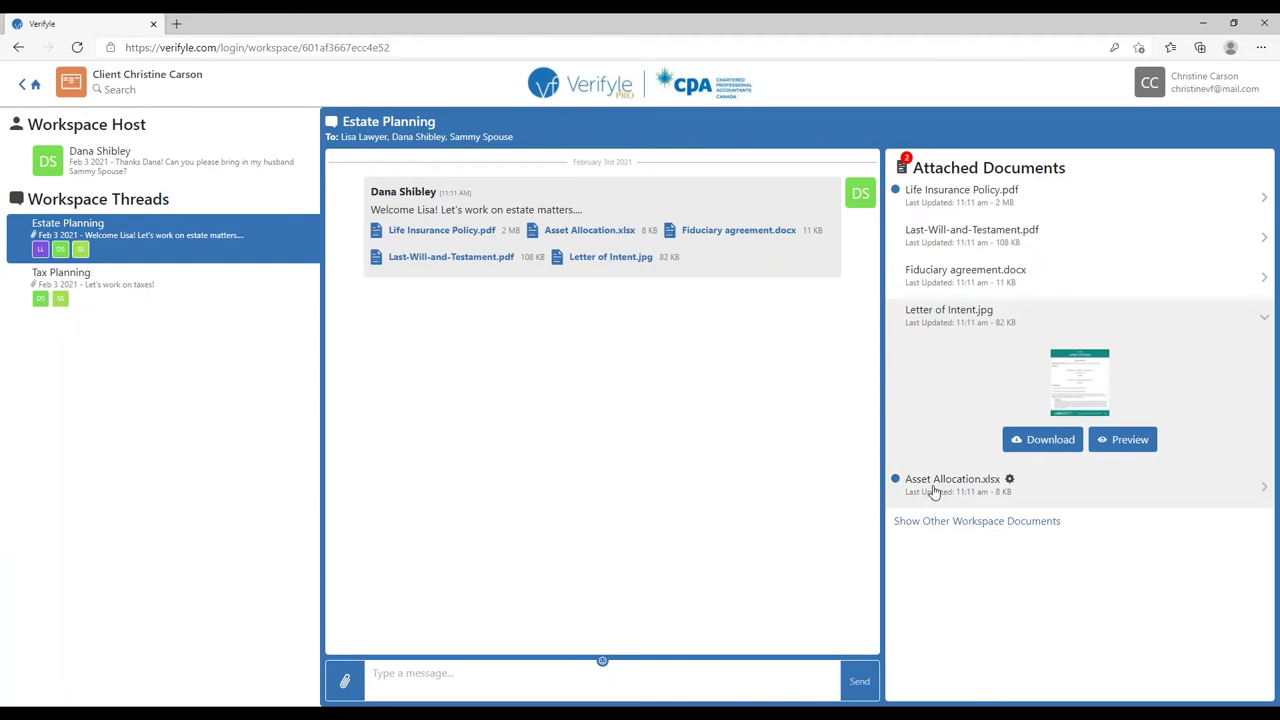
pyautogui.click(934, 487)
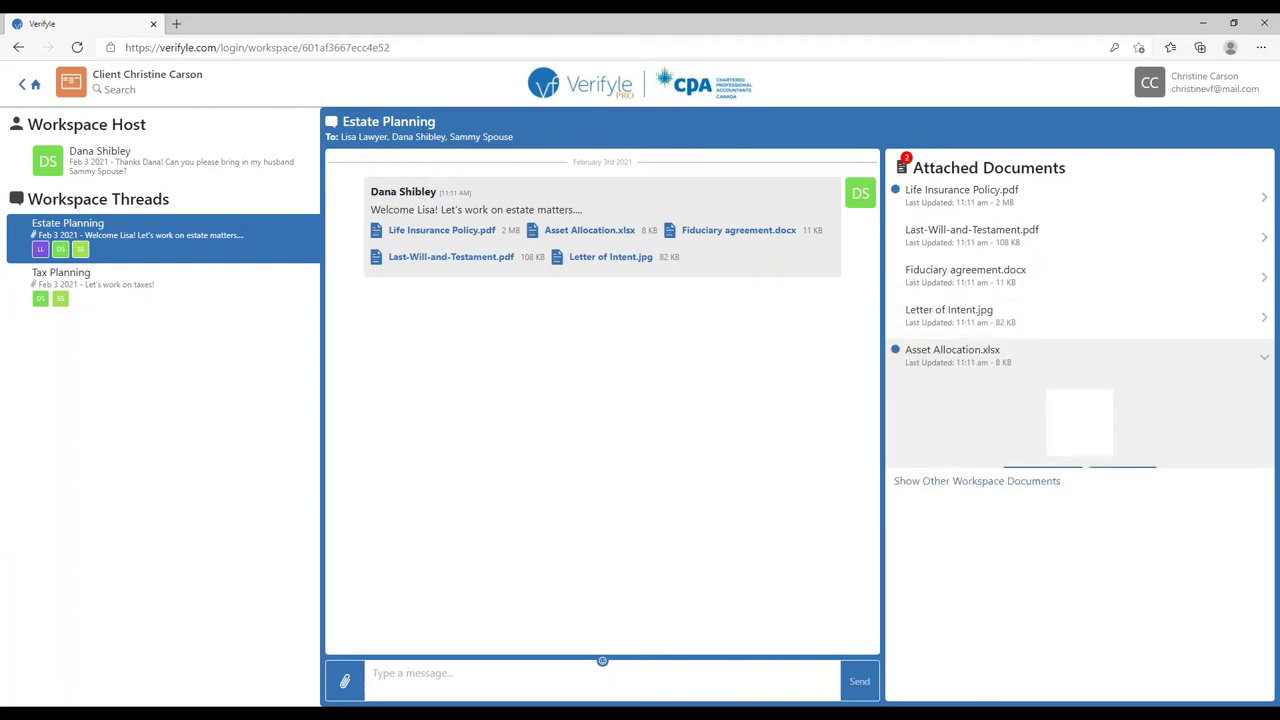
pyautogui.click(953, 202)
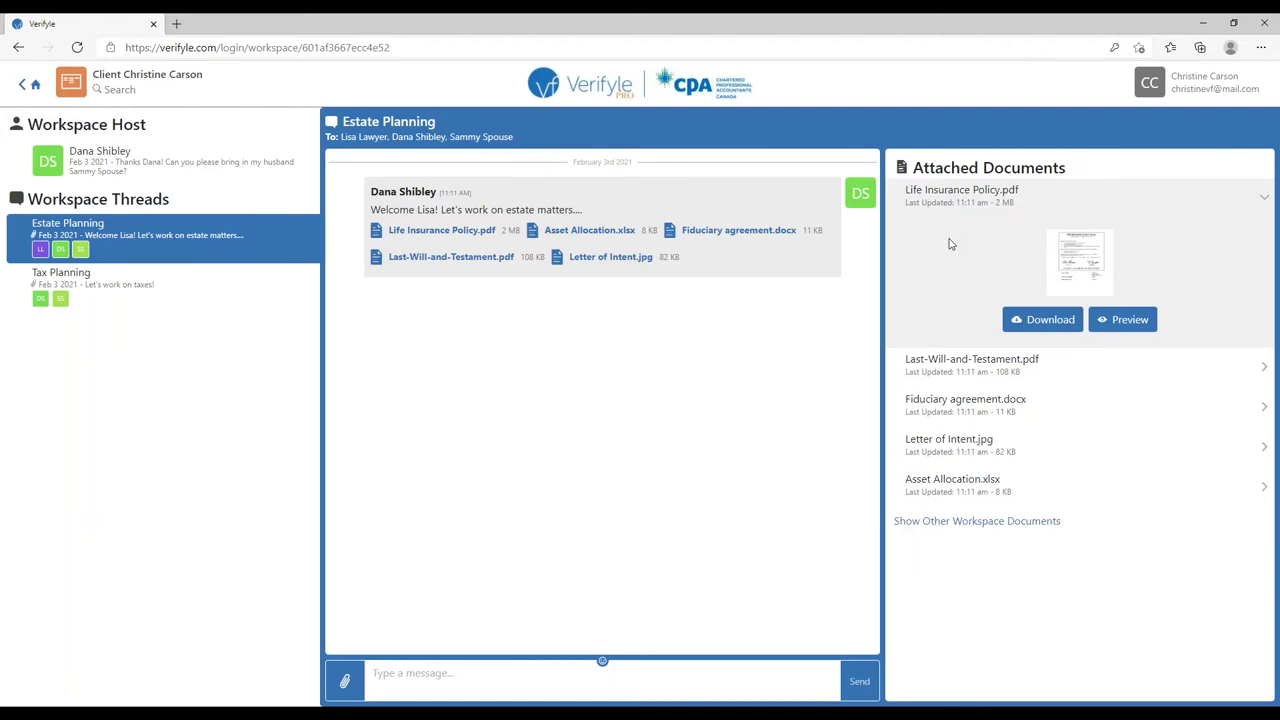
# - Preview Life Insurance Policy.pdf, download it and view the PDF, then collapse its details
pyautogui.click(1131, 320)
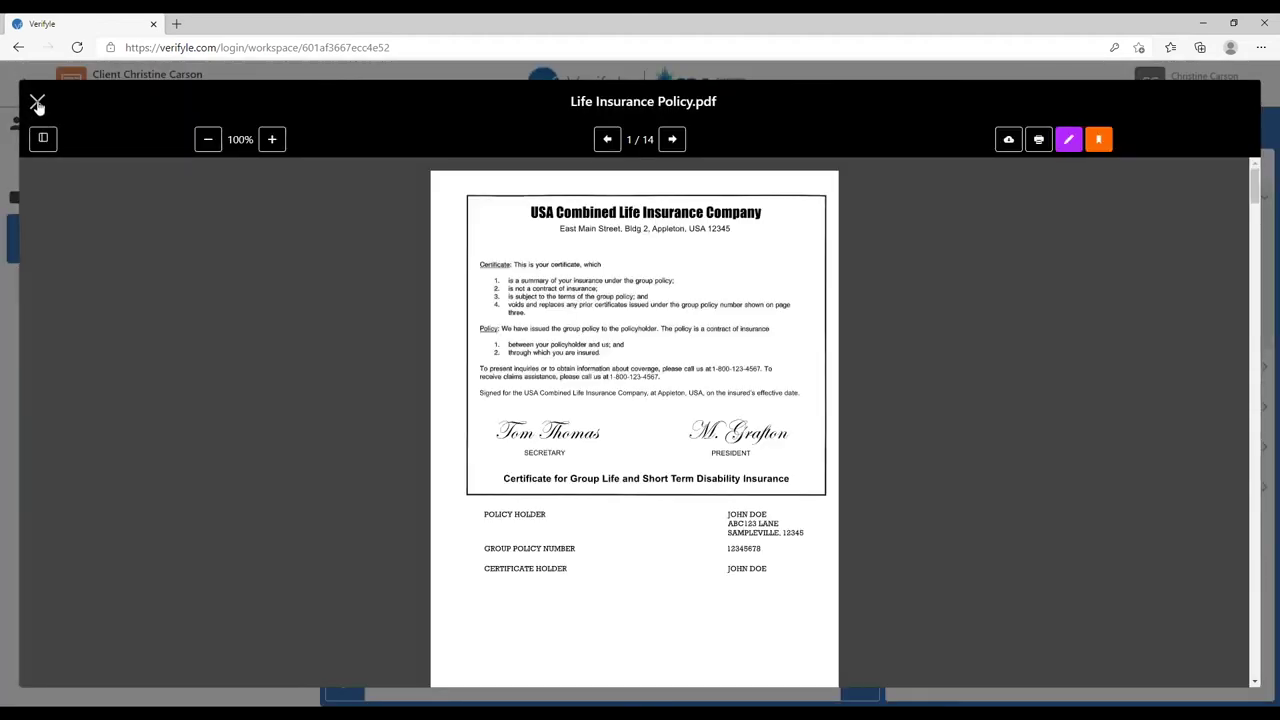
pyautogui.click(37, 103)
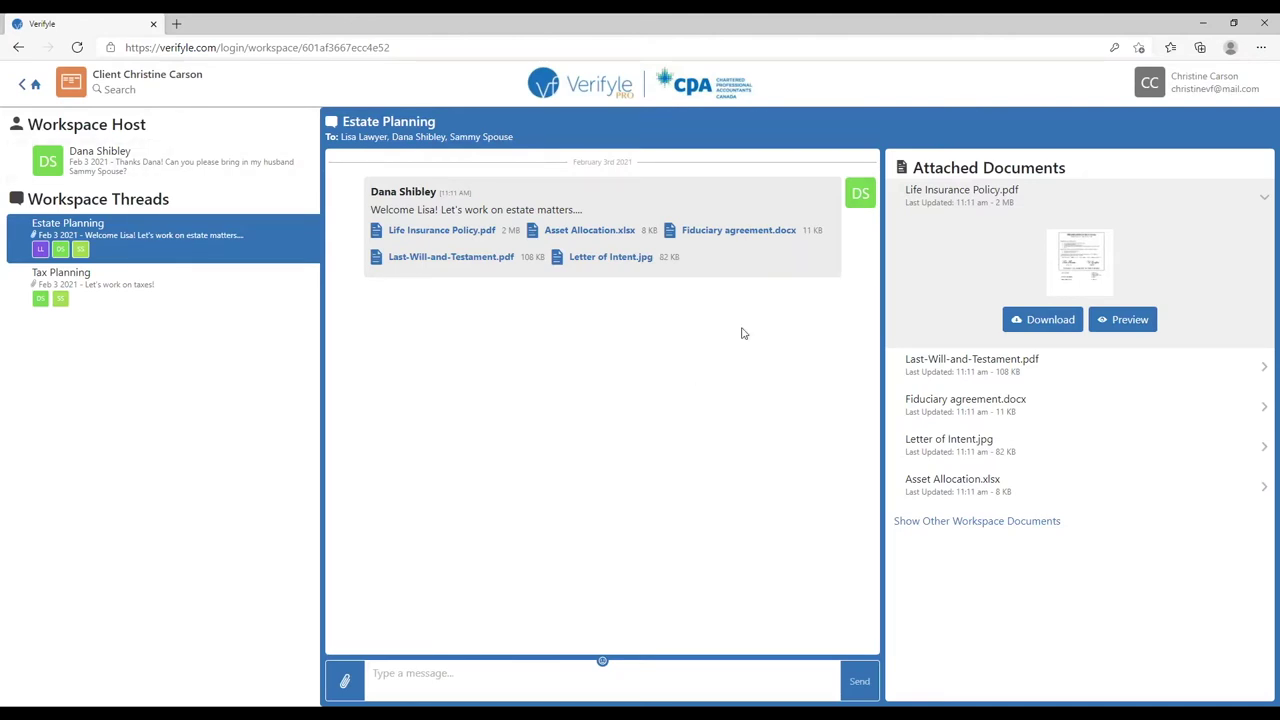
pyautogui.click(1053, 320)
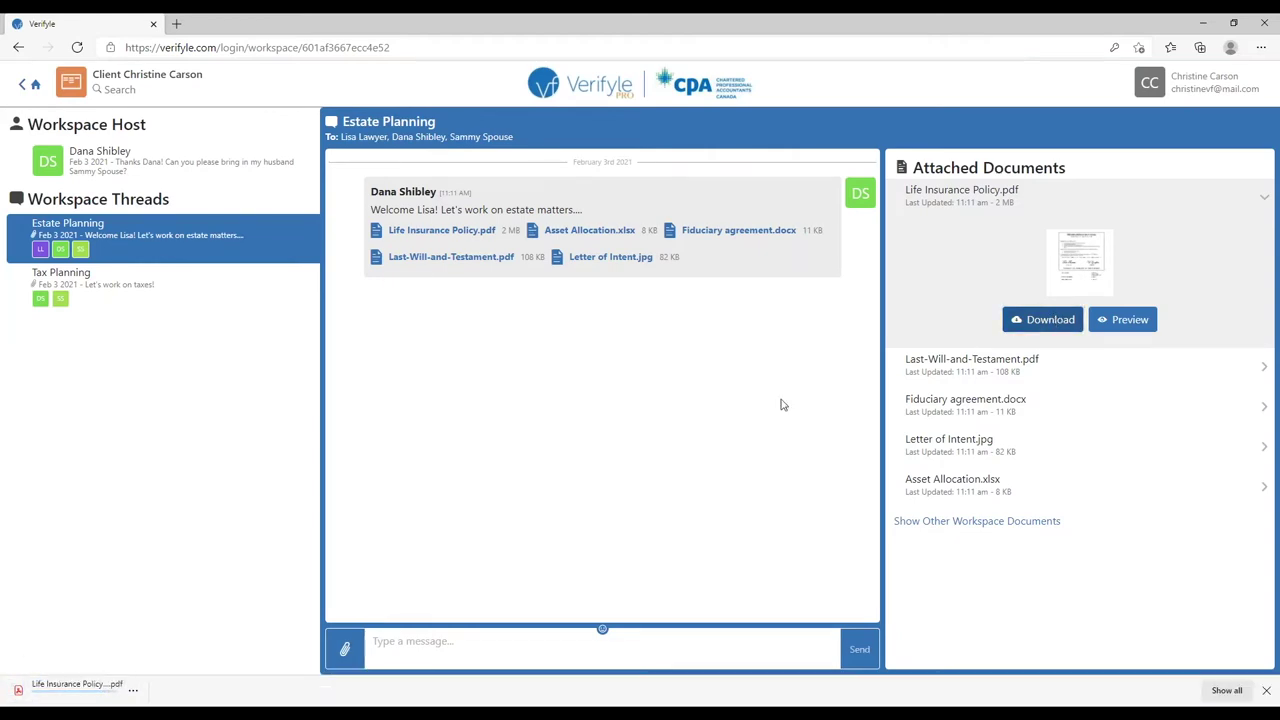
pyautogui.click(95, 683)
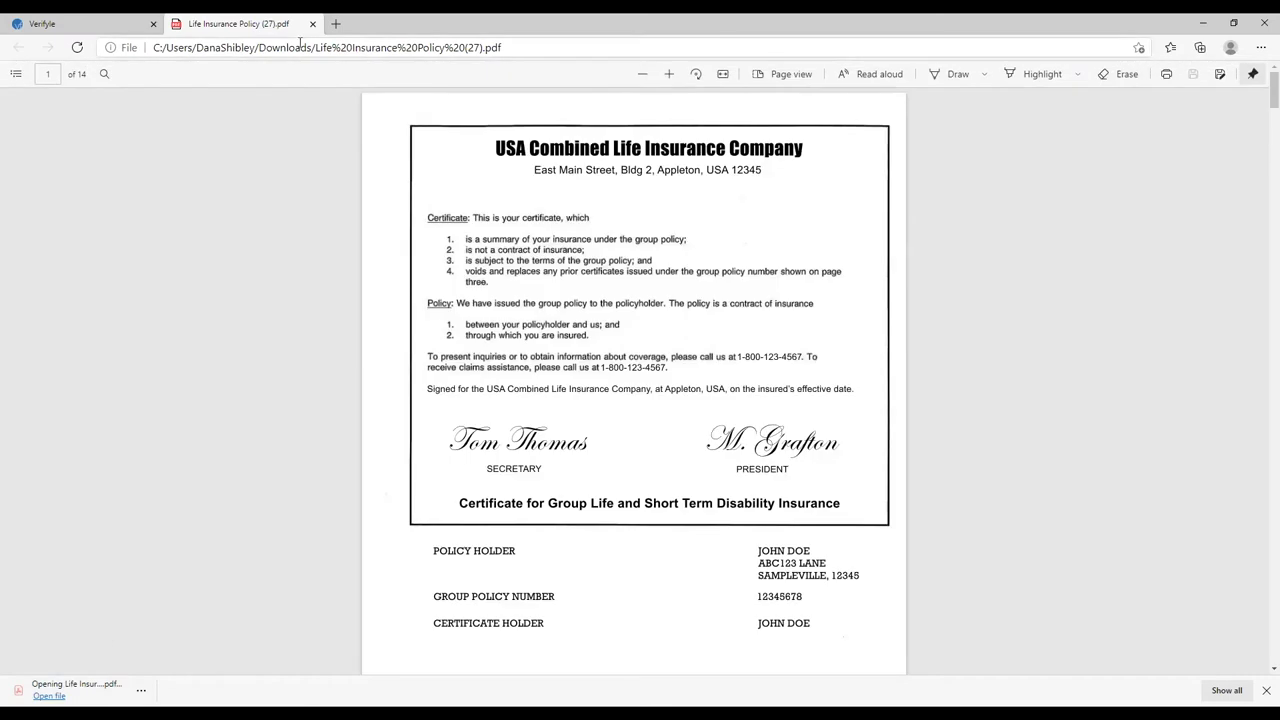
pyautogui.click(312, 24)
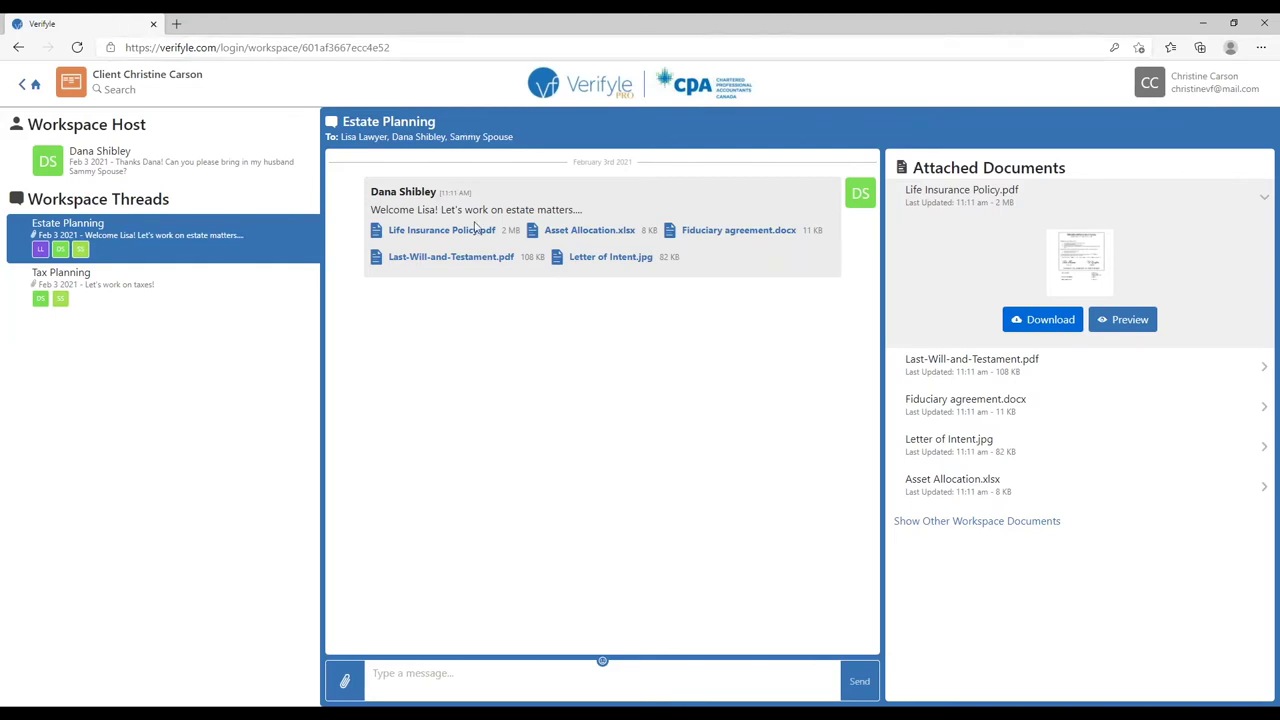
pyautogui.click(1262, 199)
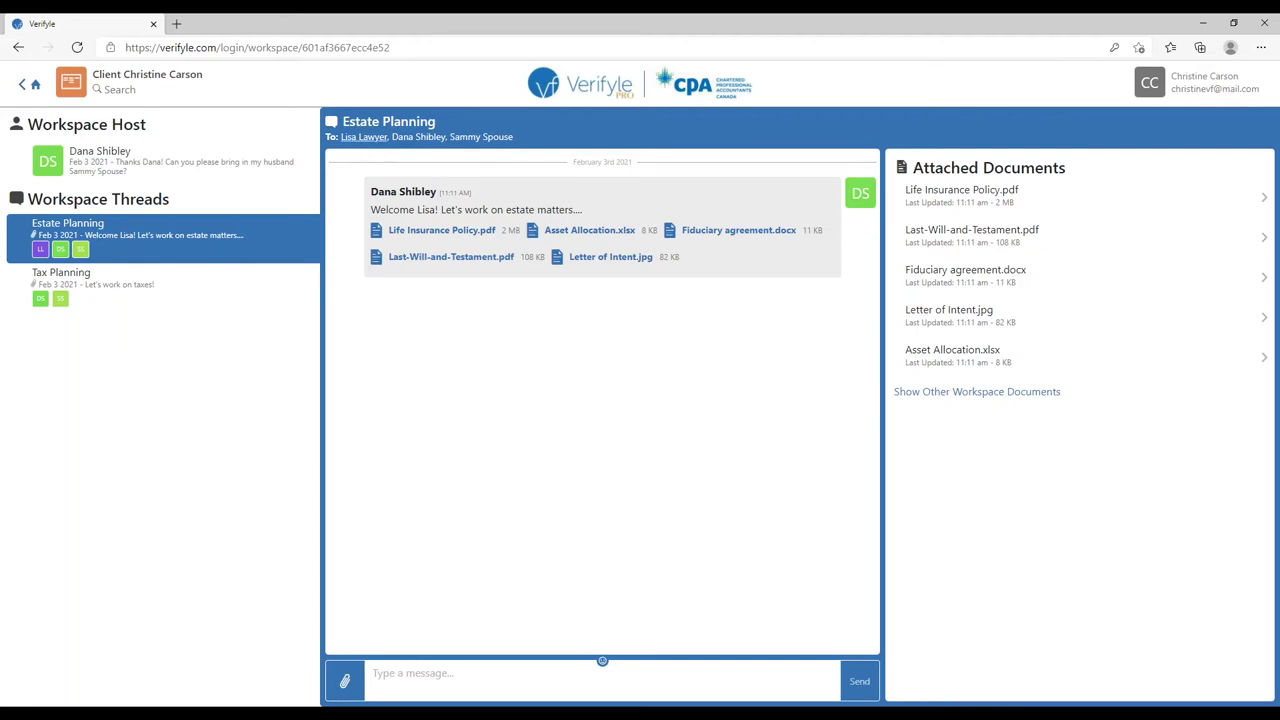
# - Type test text into the Estate Planning message box, then erase it
pyautogui.click(434, 677)
pyautogui.write('kasdl;kjjasdflkjas;ldkfj;lkj')
pyautogui.press('BackSpace')
pyautogui.press('BackSpace')
pyautogui.press('BackSpace')
pyautogui.press('BackSpace')
pyautogui.press('BackSpace')
pyautogui.press('BackSpace')
pyautogui.press('BackSpace')
pyautogui.press('BackSpace')
pyautogui.press('BackSpace')
pyautogui.press('BackSpace')
pyautogui.press('BackSpace')
pyautogui.press('BackSpace')
pyautogui.press('BackSpace')
pyautogui.press('BackSpace')
pyautogui.press('BackSpace')
pyautogui.press('BackSpace')
pyautogui.press('BackSpace')
pyautogui.press('BackSpace')
pyautogui.press('BackSpace')
pyautogui.press('BackSpace')
# - Privately ask the host to remove the lawyer, then switch to the host's workspace window
pyautogui.click(99, 162)
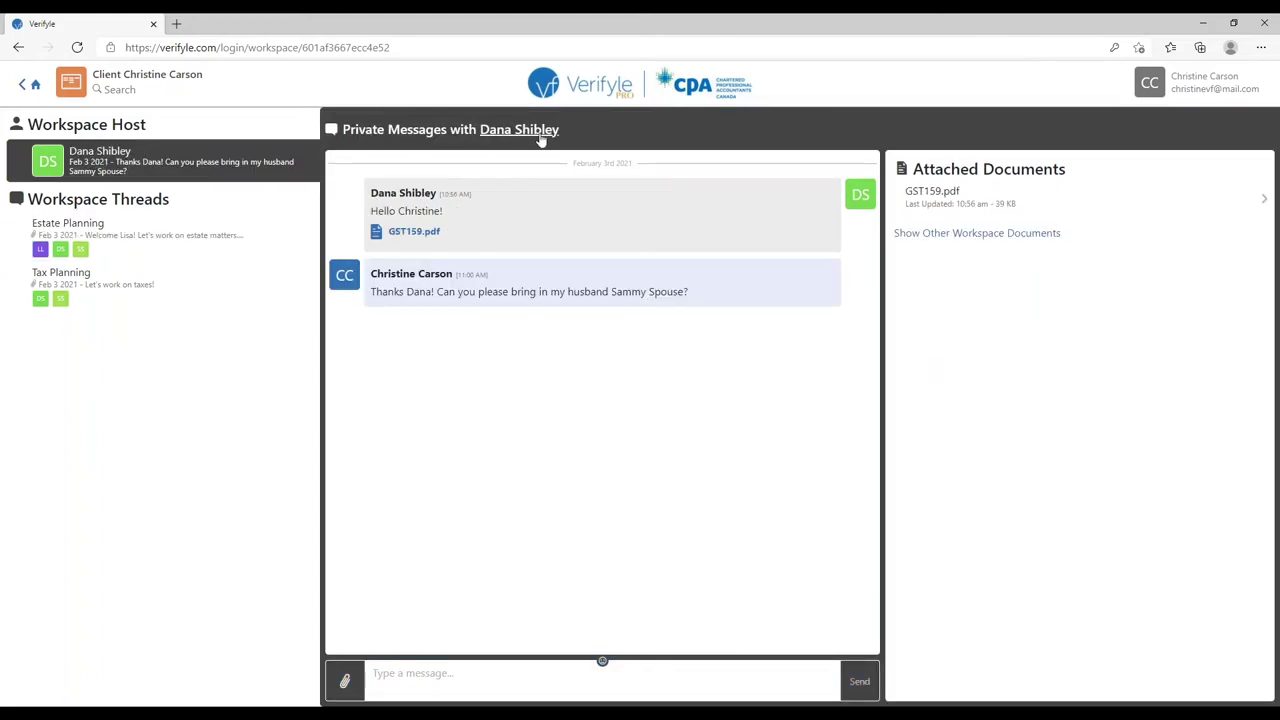
pyautogui.click(474, 677)
pyautogui.write('Please ')
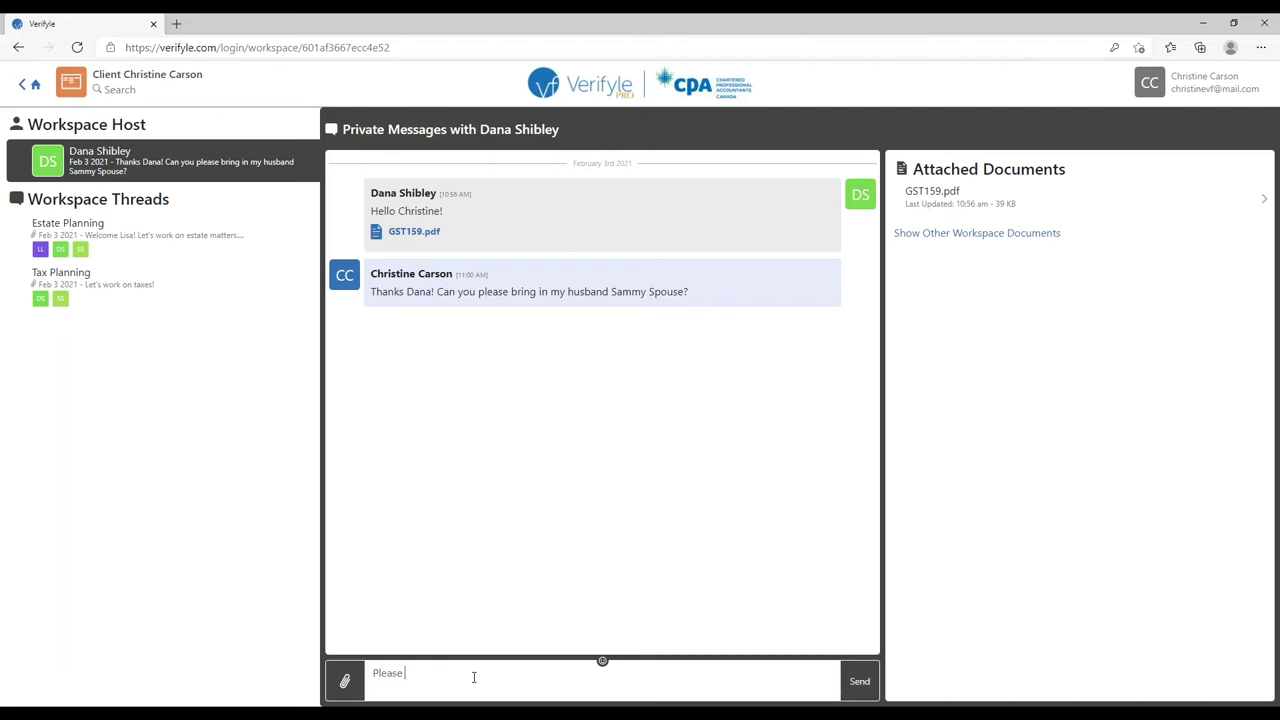
pyautogui.write('remove Lisa Lawy')
pyautogui.write('..')
pyautogui.click(859, 683)
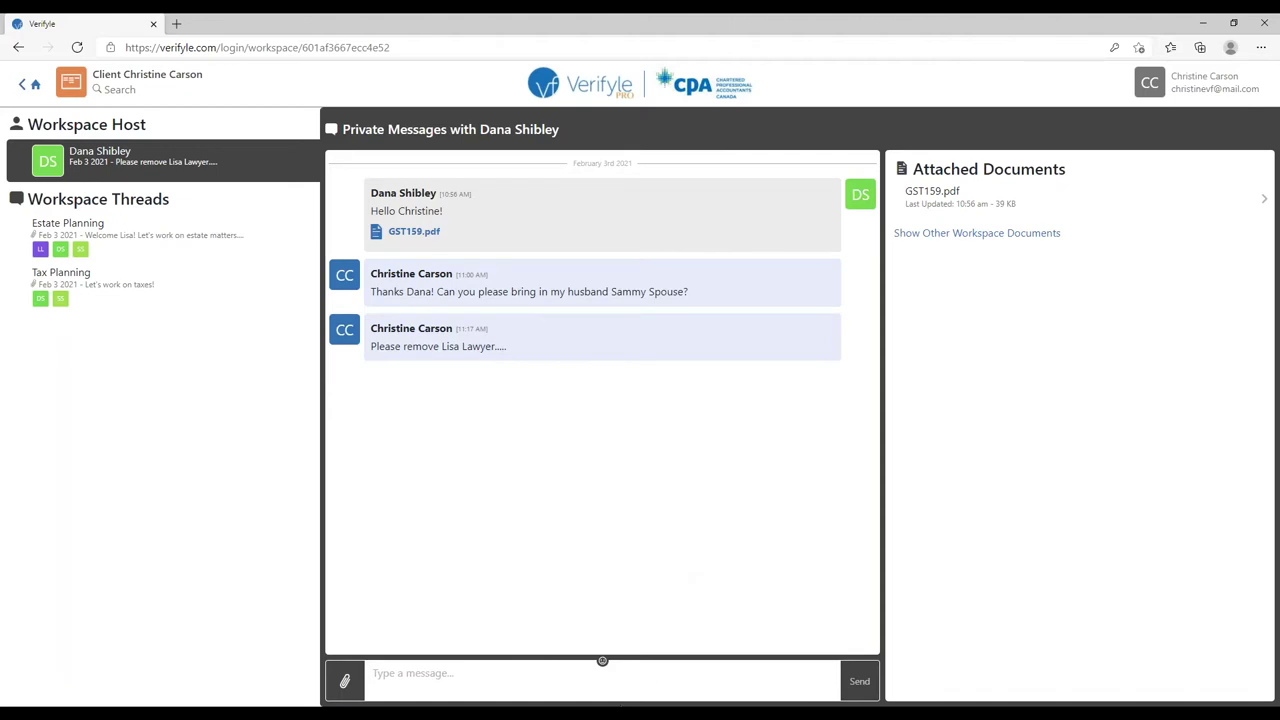
pyautogui.moveTo(605, 712)
pyautogui.click(605, 655)
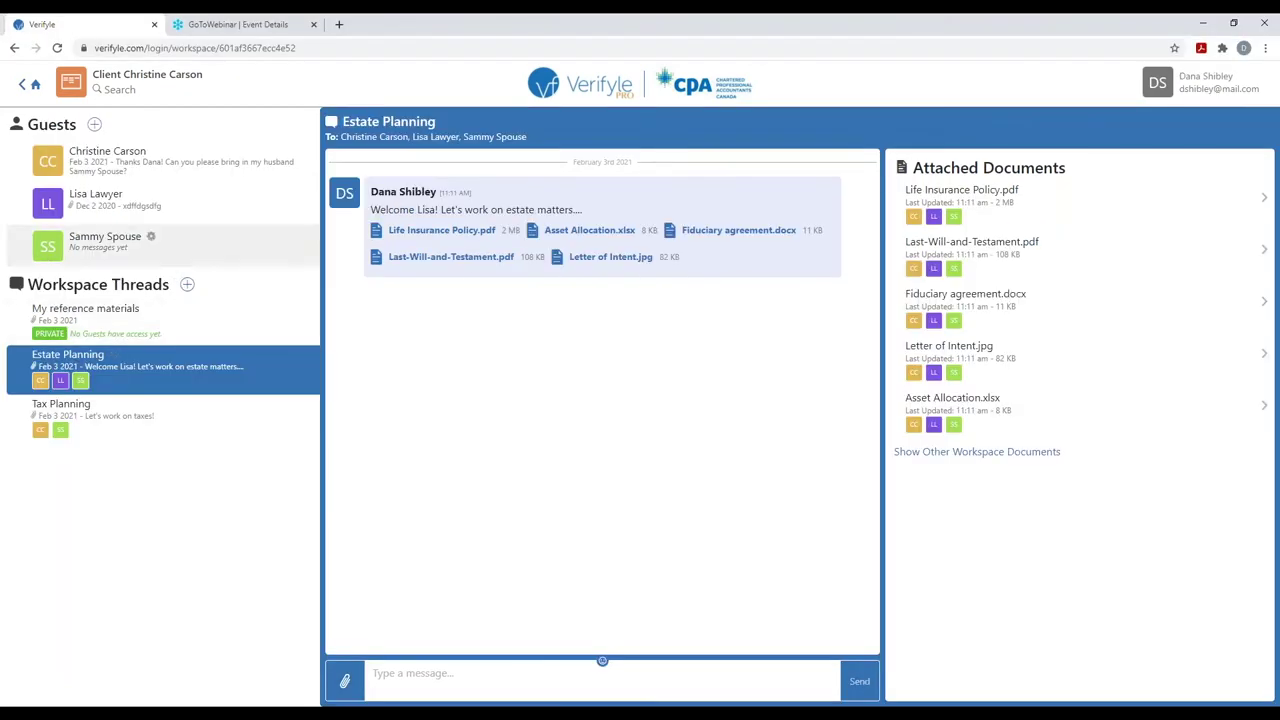
pyautogui.click(158, 160)
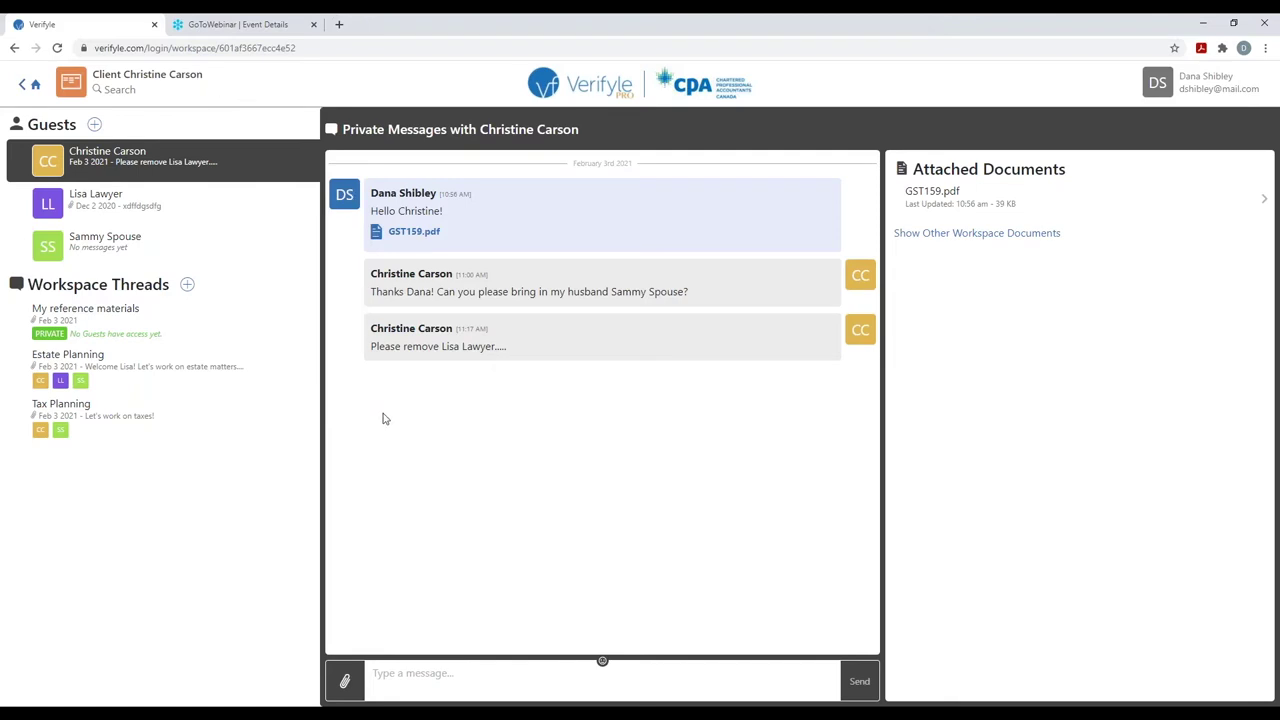
pyautogui.click(139, 370)
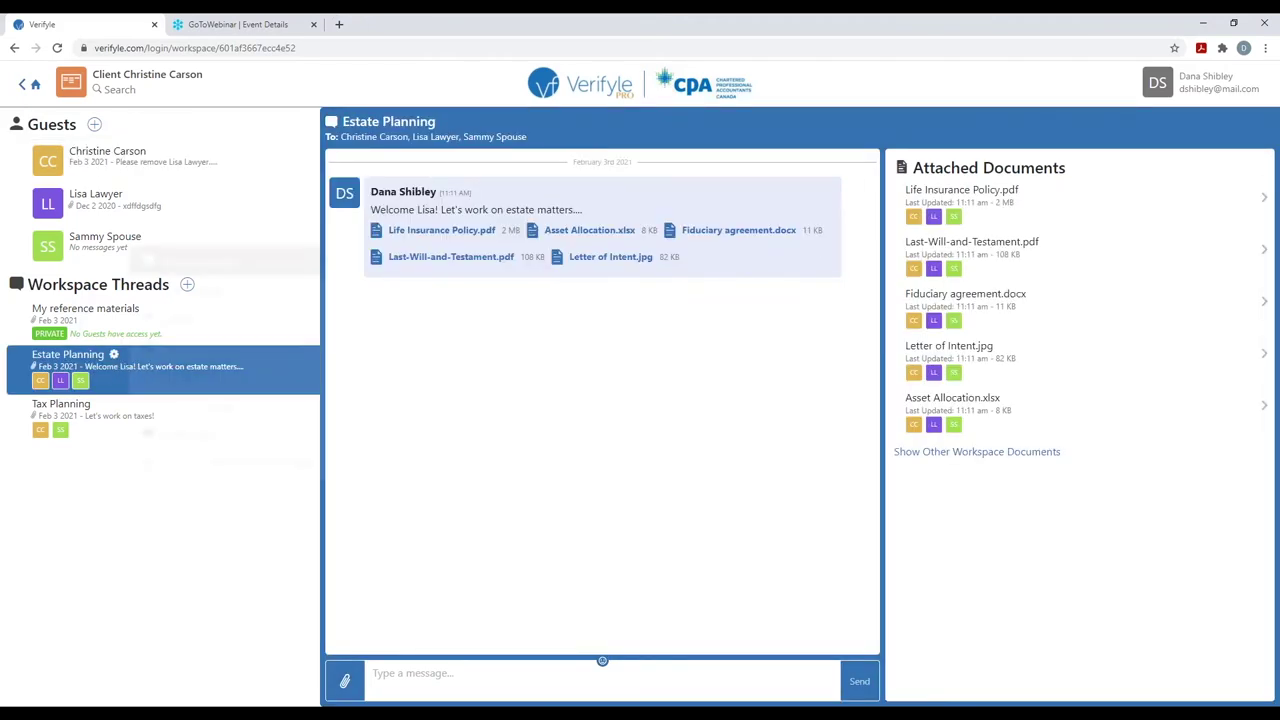
# - Turn off the lawyer's toggle in Estate Planning's Manage Permissions and save
pyautogui.click(114, 355)
pyautogui.click(255, 347)
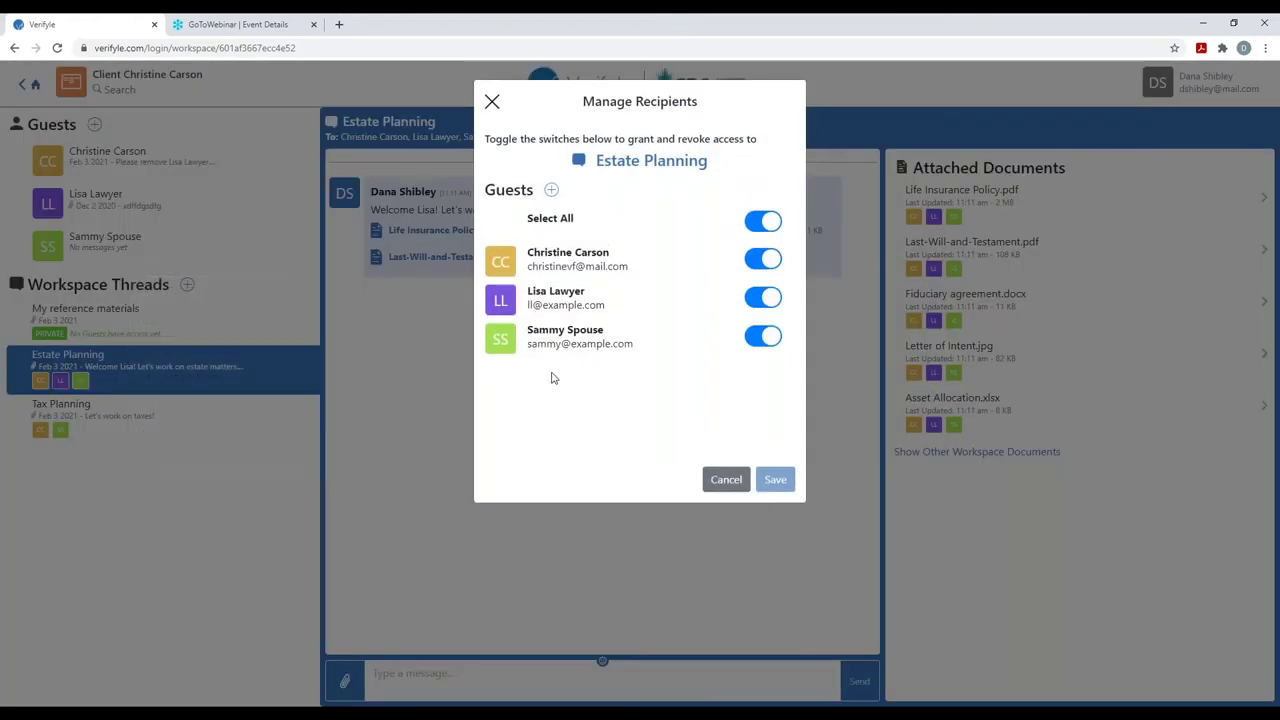
pyautogui.click(758, 297)
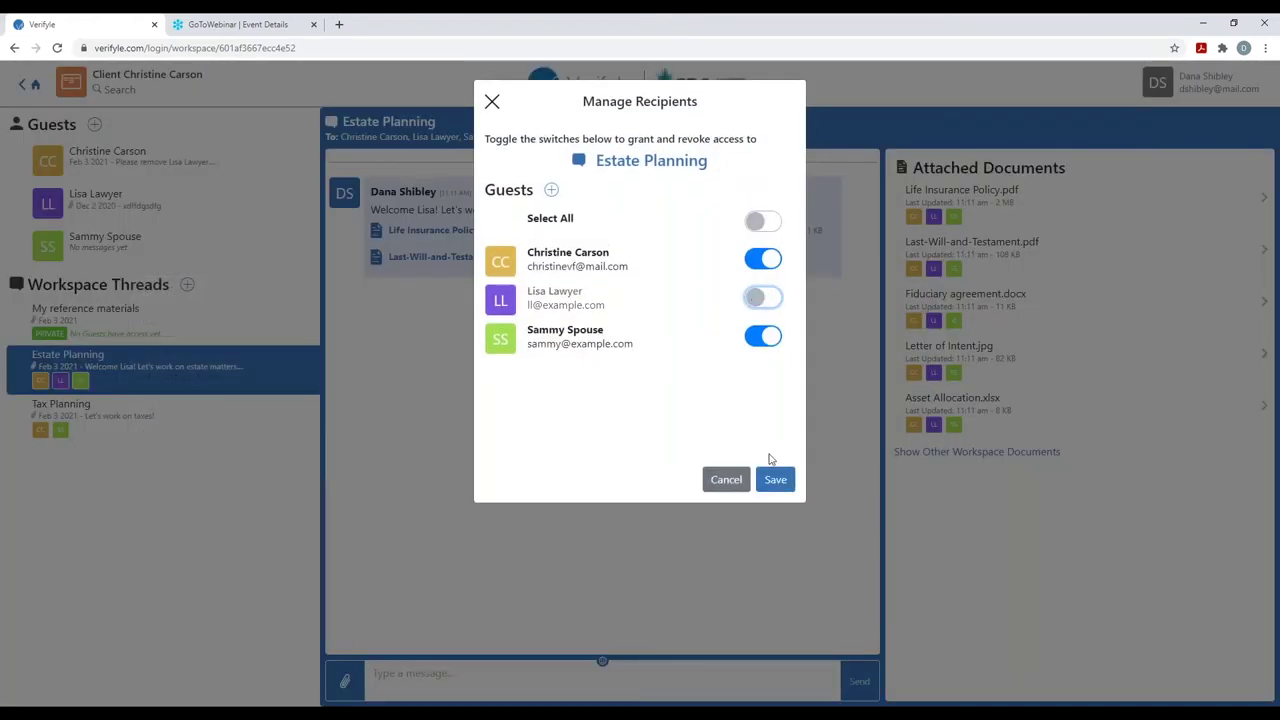
pyautogui.click(775, 480)
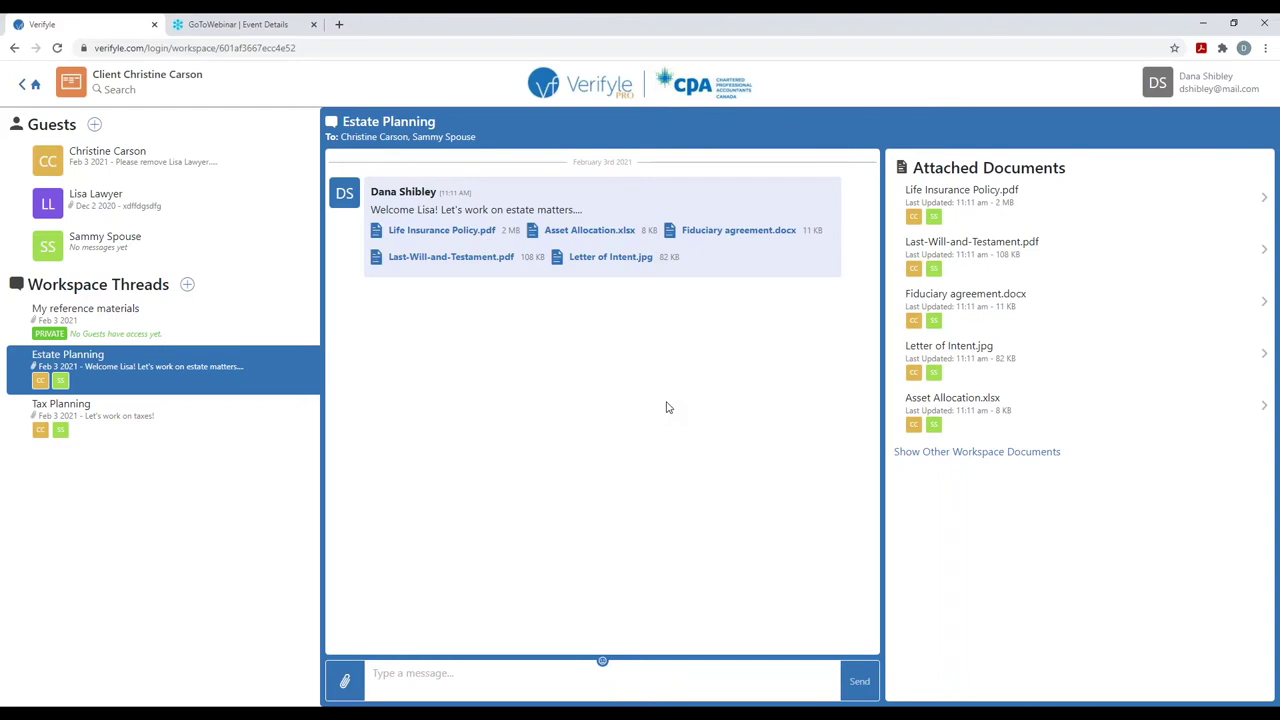
# - Search 'Att' in Manage Permissions, add the attorney contact as a guest, and save
pyautogui.moveTo(206, 381)
pyautogui.click(114, 355)
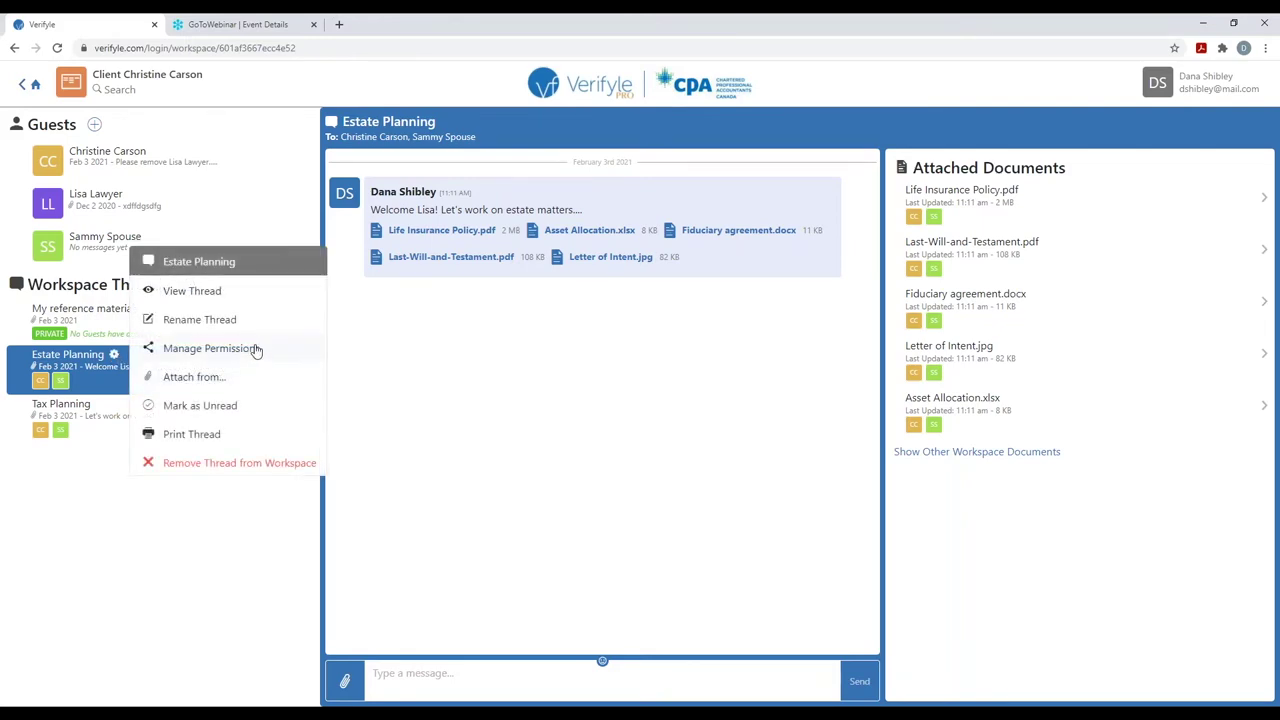
pyautogui.click(254, 350)
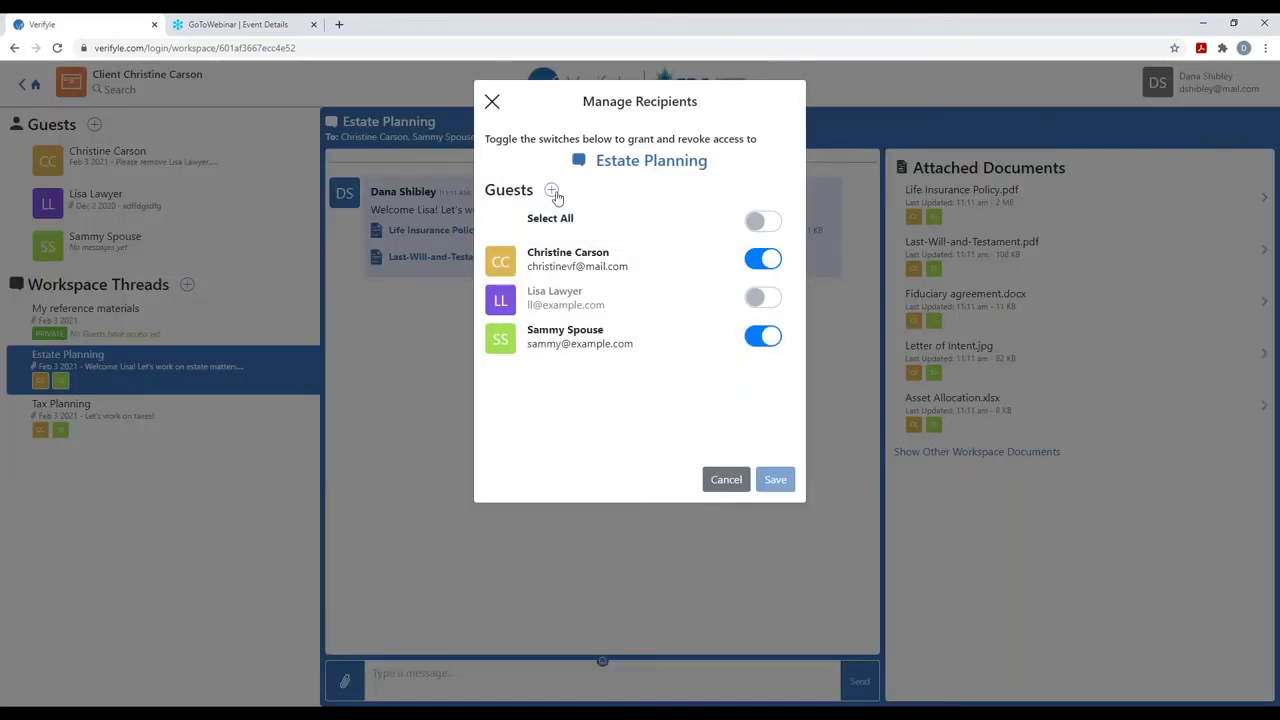
pyautogui.click(551, 190)
pyautogui.click(563, 180)
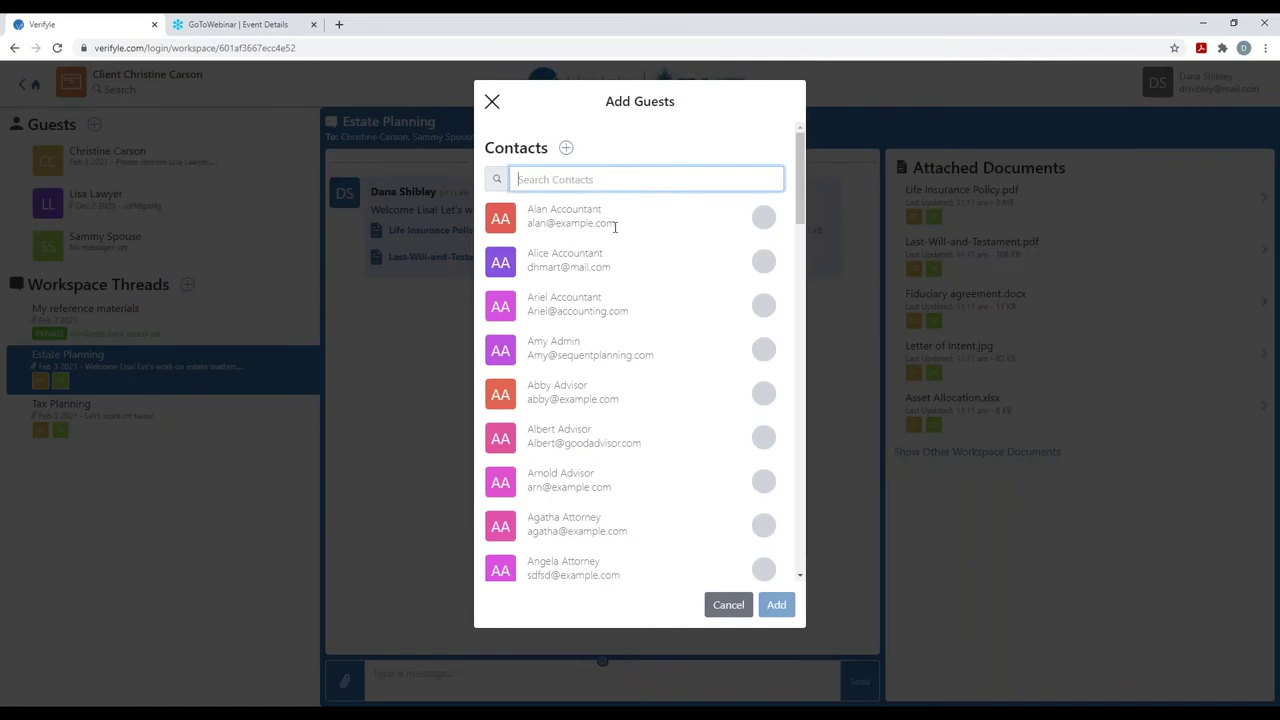
pyautogui.write('Att')
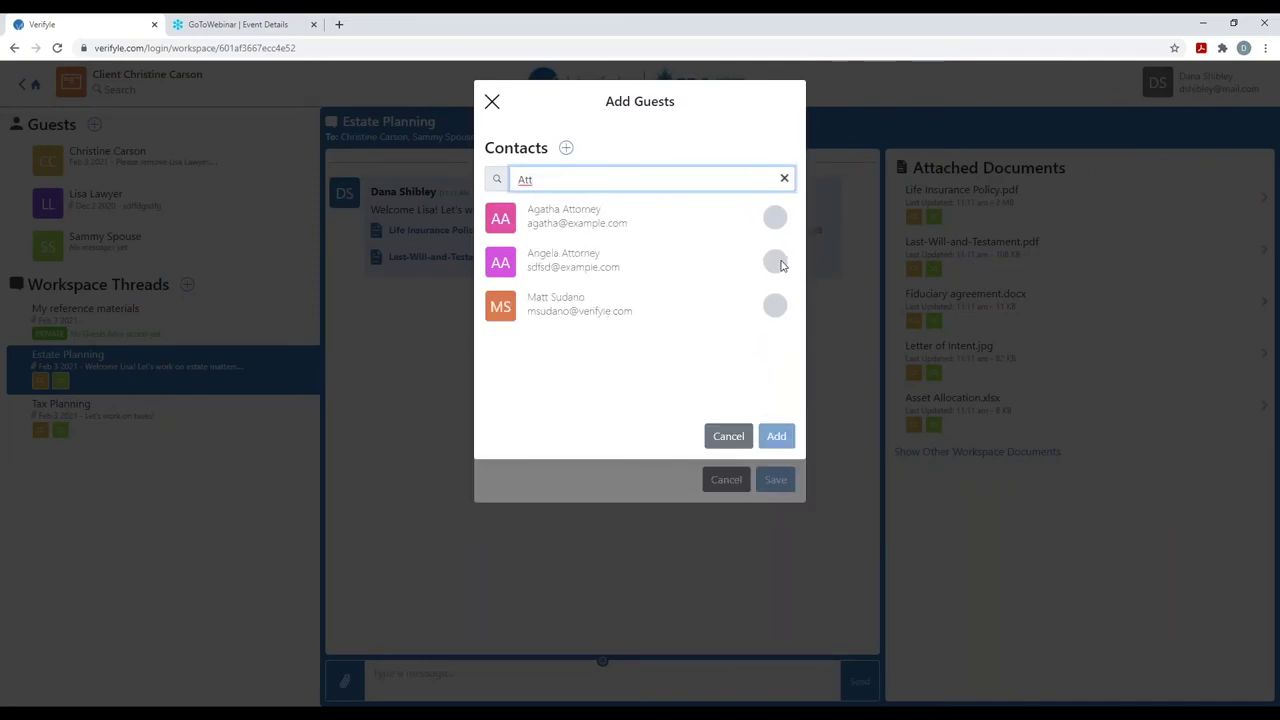
pyautogui.click(776, 262)
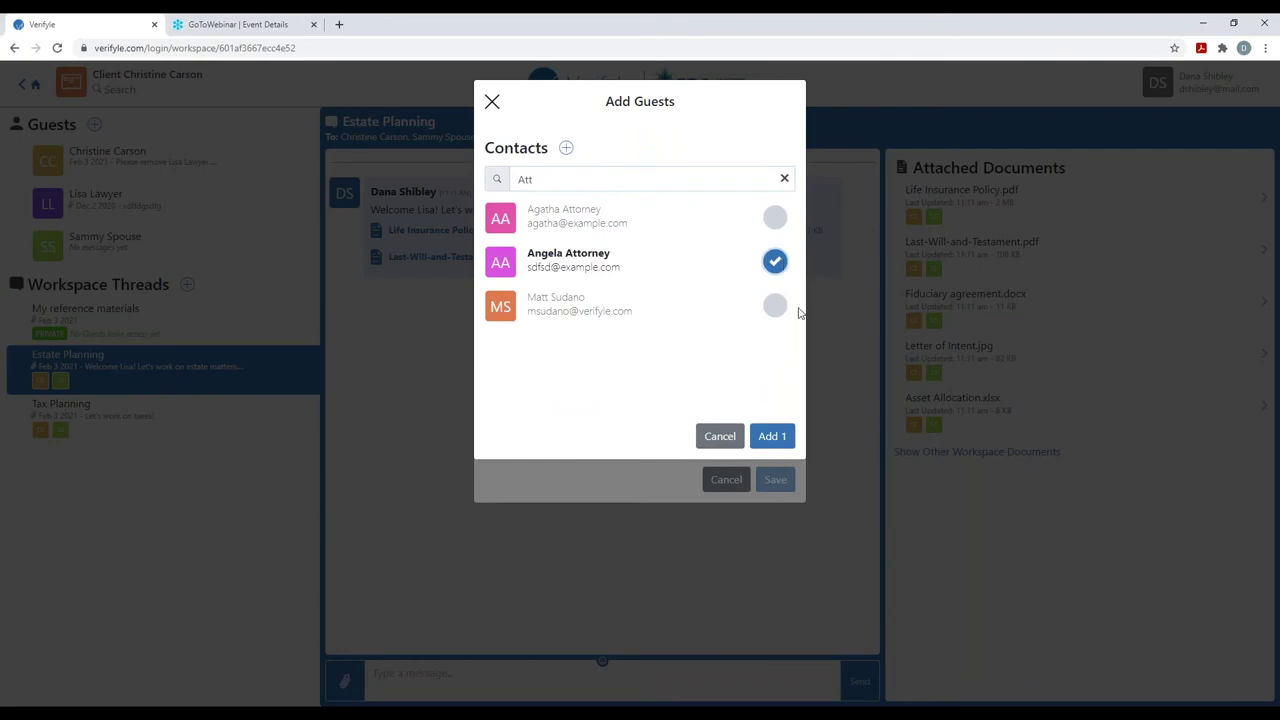
pyautogui.click(776, 436)
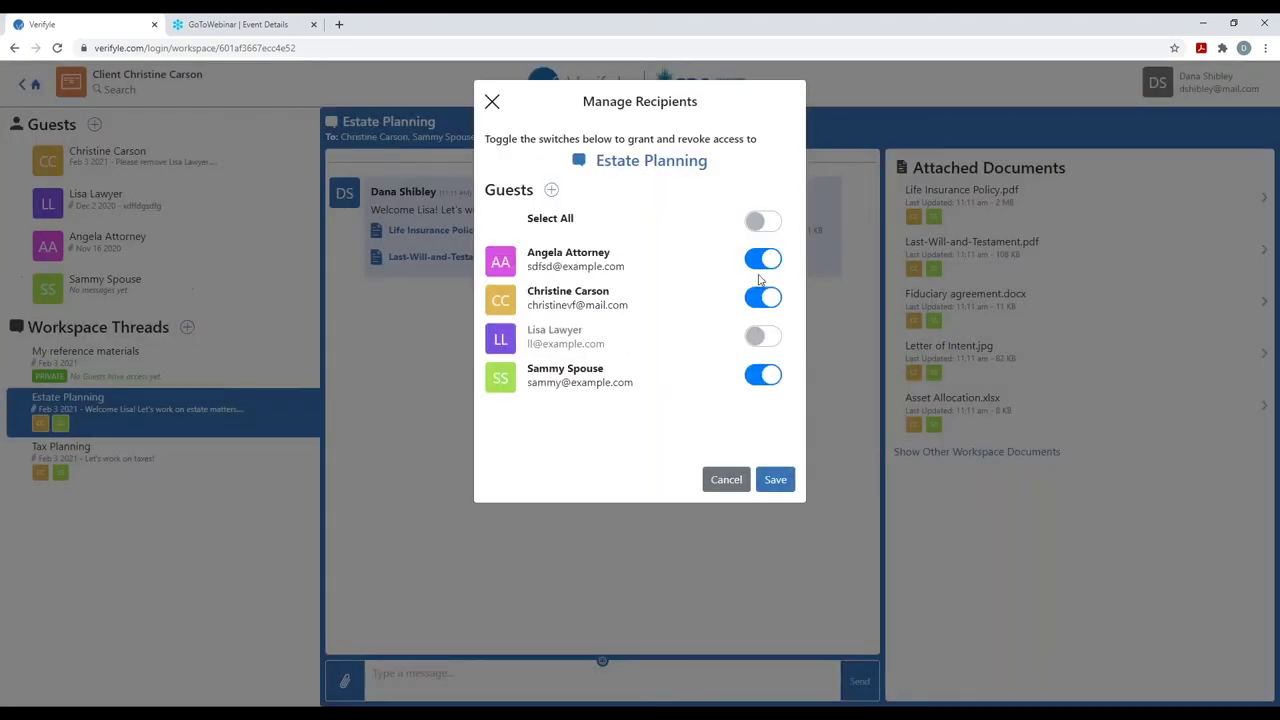
pyautogui.click(779, 483)
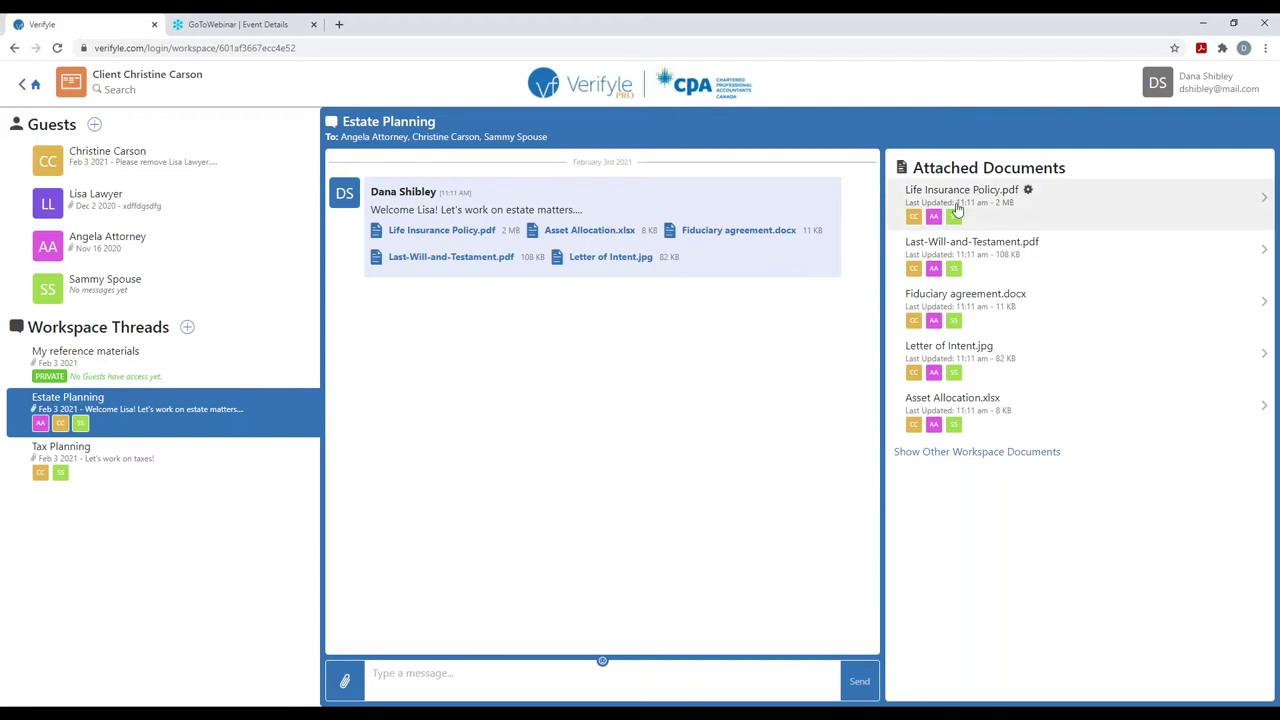
# - Open Life Insurance Policy.pdf's access history and expand the client's two February 3, 2021 accesses
pyautogui.click(1028, 191)
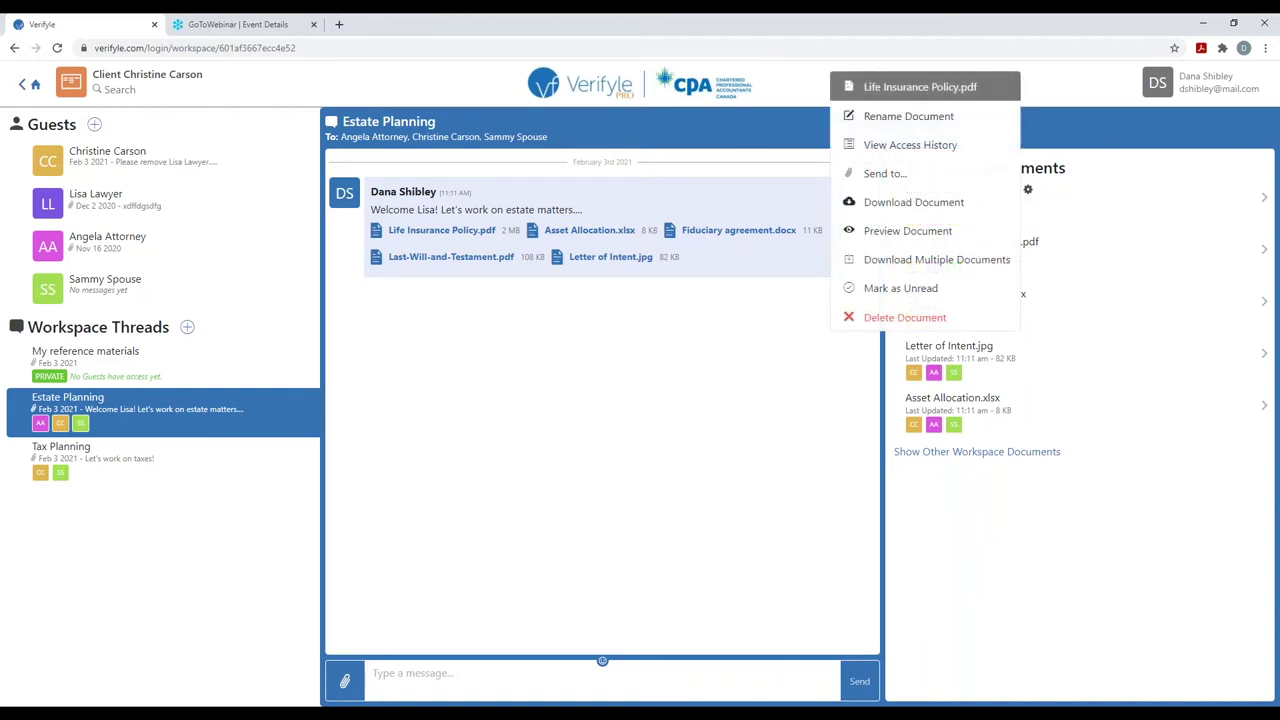
pyautogui.click(961, 144)
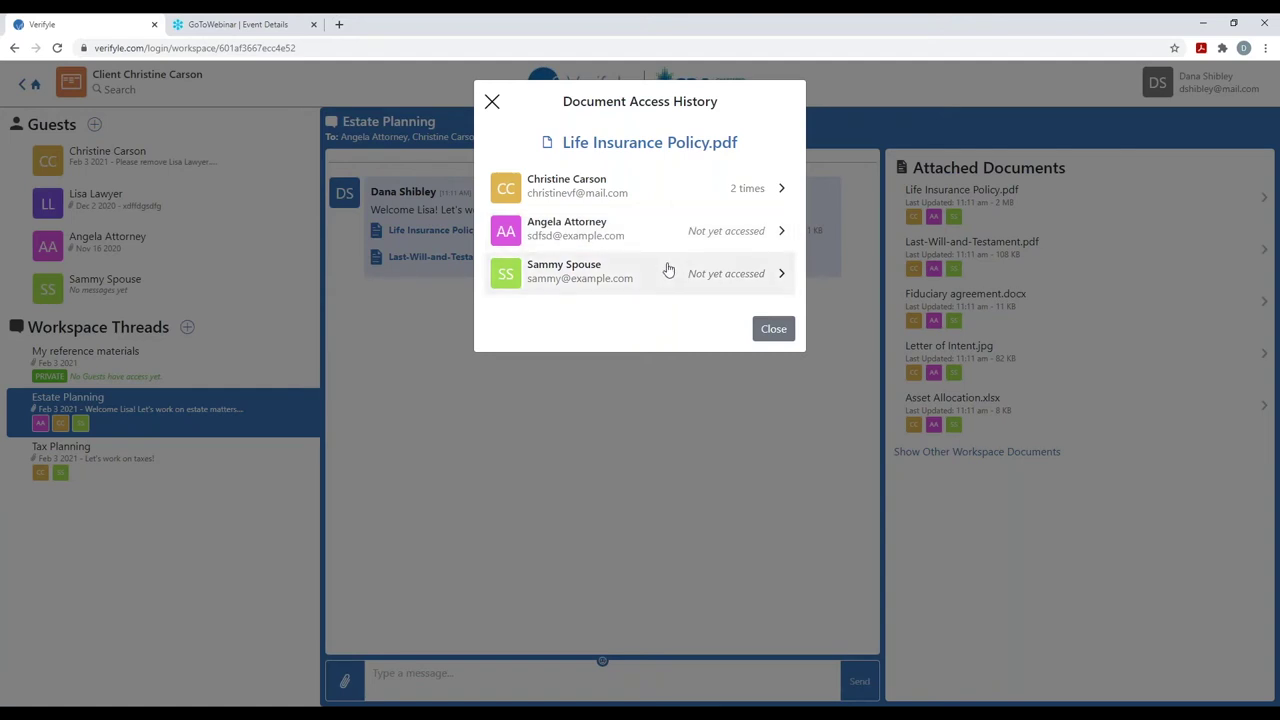
pyautogui.click(700, 186)
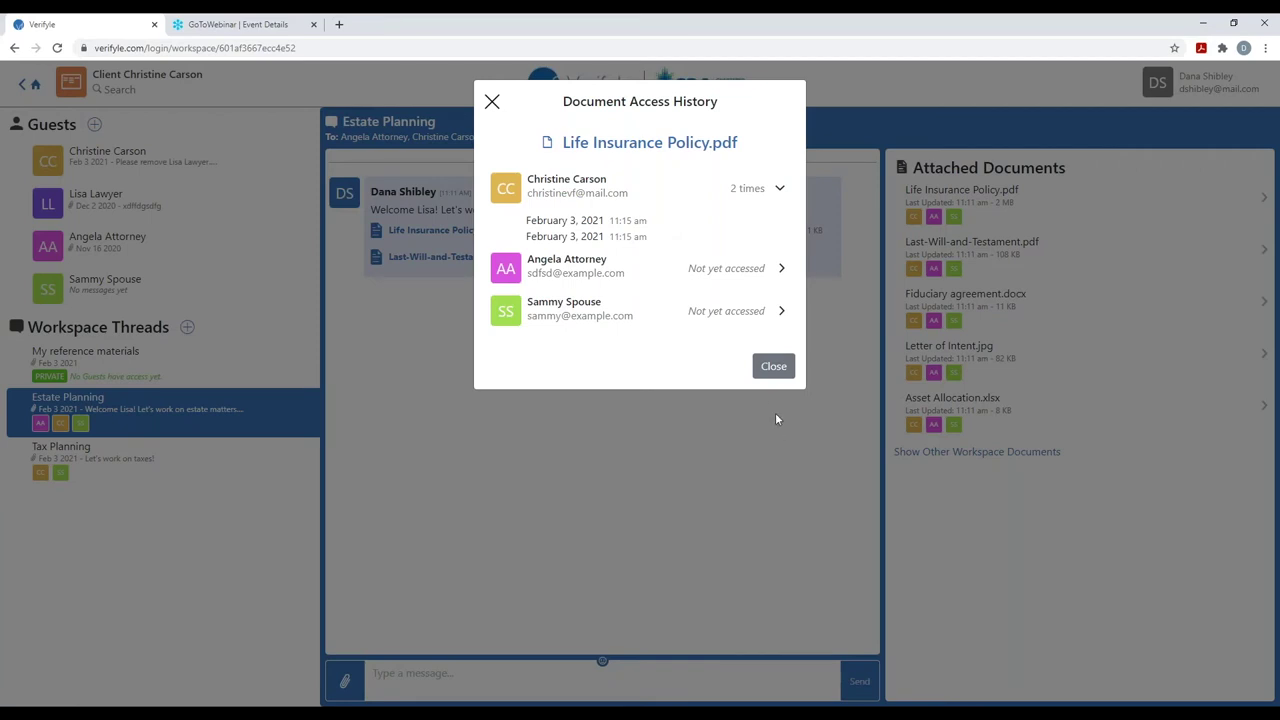
# - Close the access history, view My reference materials, then go back to Estate Planning
pyautogui.click(774, 367)
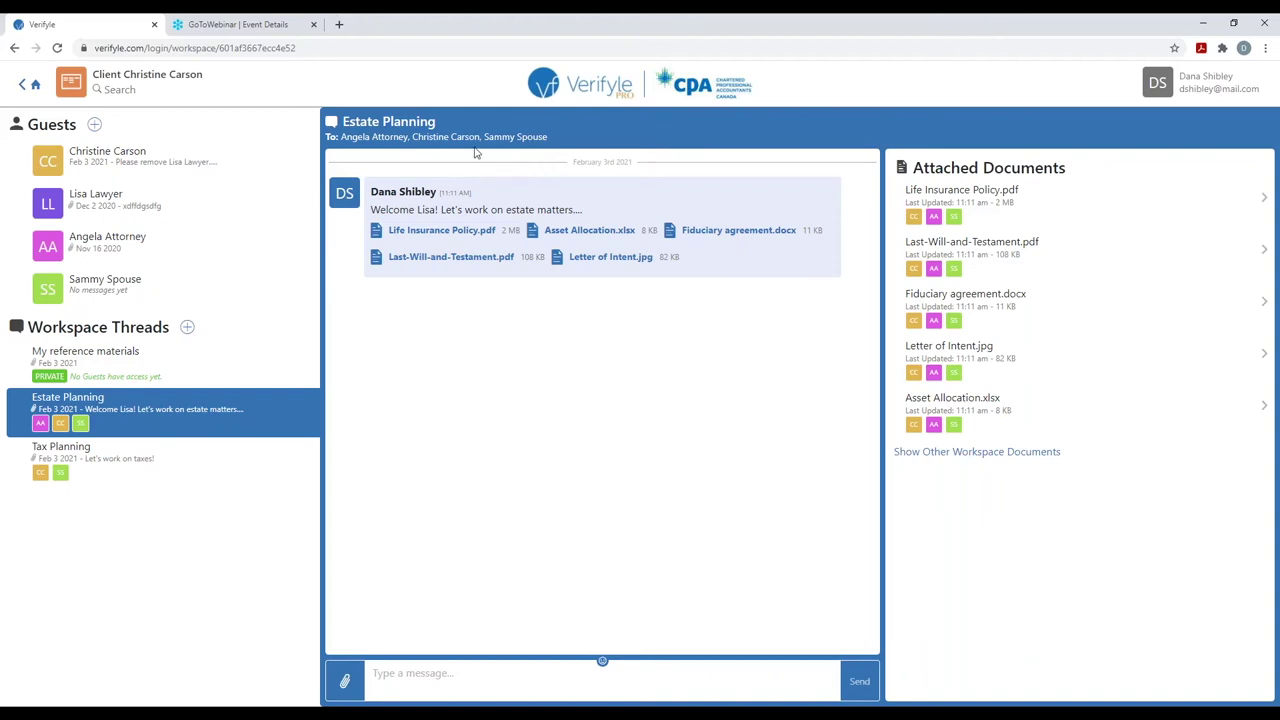
pyautogui.moveTo(380, 140)
pyautogui.moveTo(449, 143)
pyautogui.click(178, 368)
pyautogui.click(182, 421)
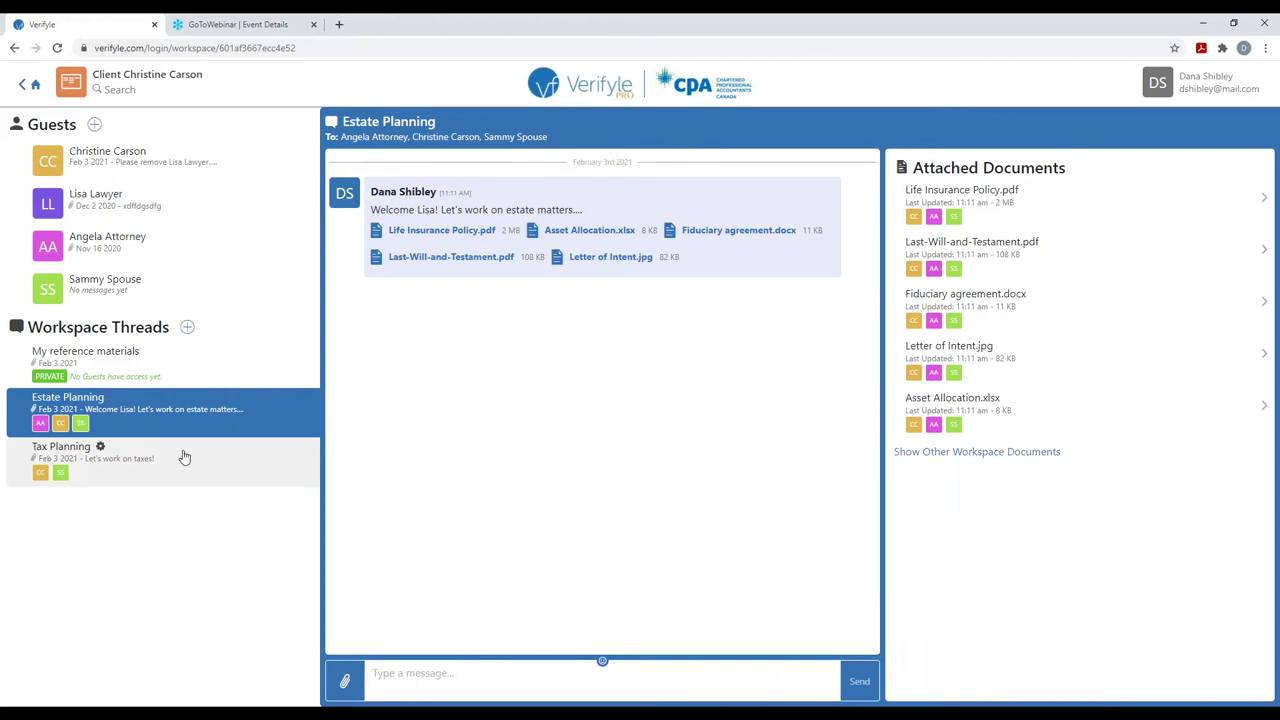
# - Switch between Tax Planning and Estate Planning to compare guests and documents, ending on Tax Planning
pyautogui.click(184, 455)
pyautogui.click(189, 401)
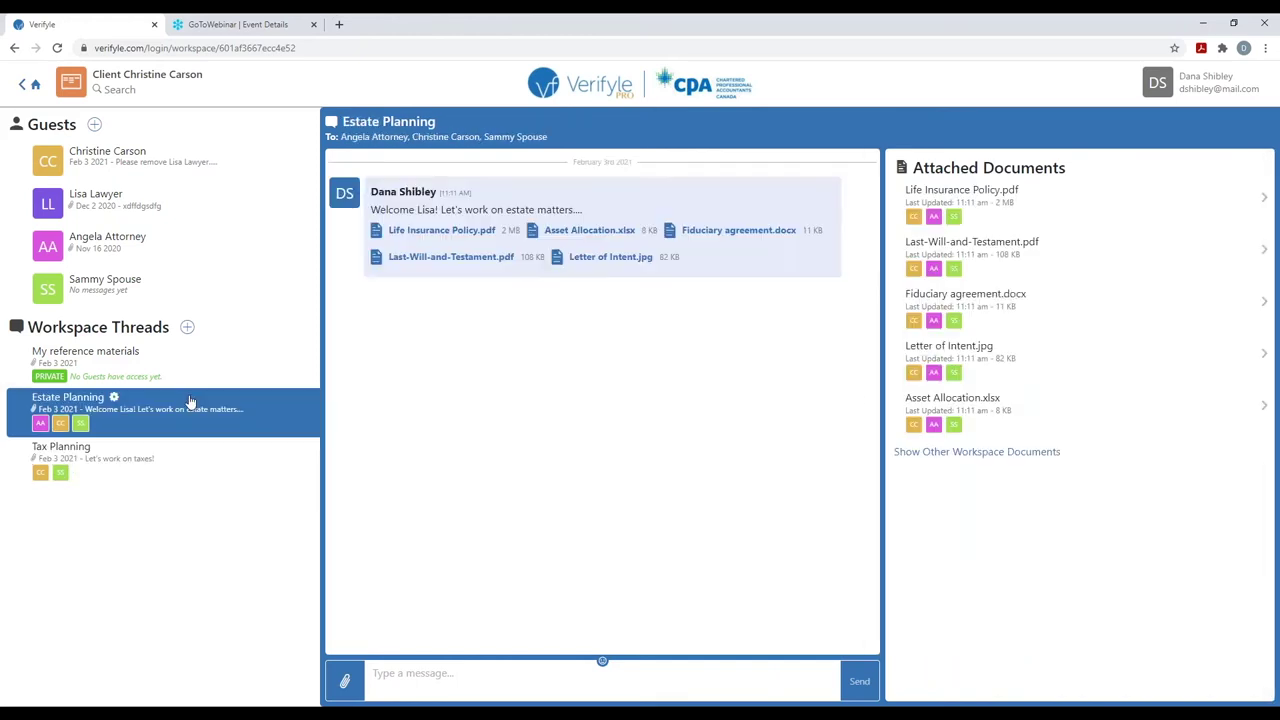
pyautogui.click(197, 455)
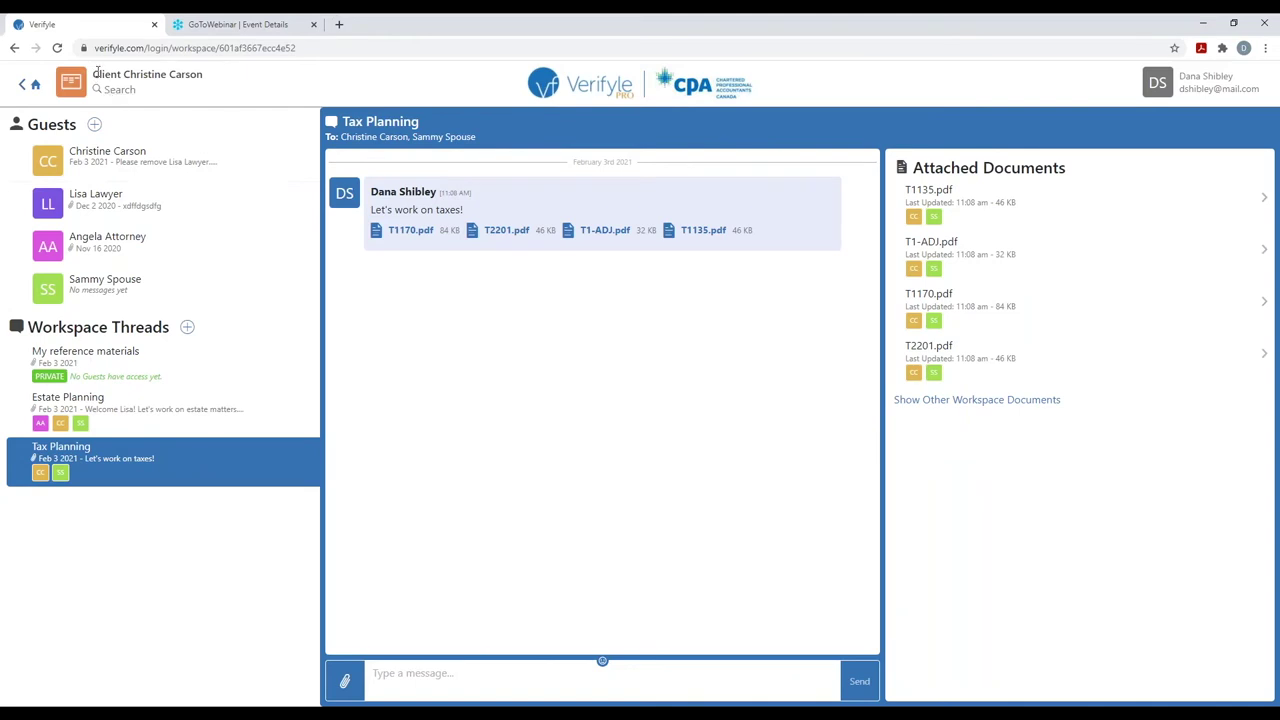
pyautogui.moveTo(95, 74); pyautogui.dragTo(200, 77)
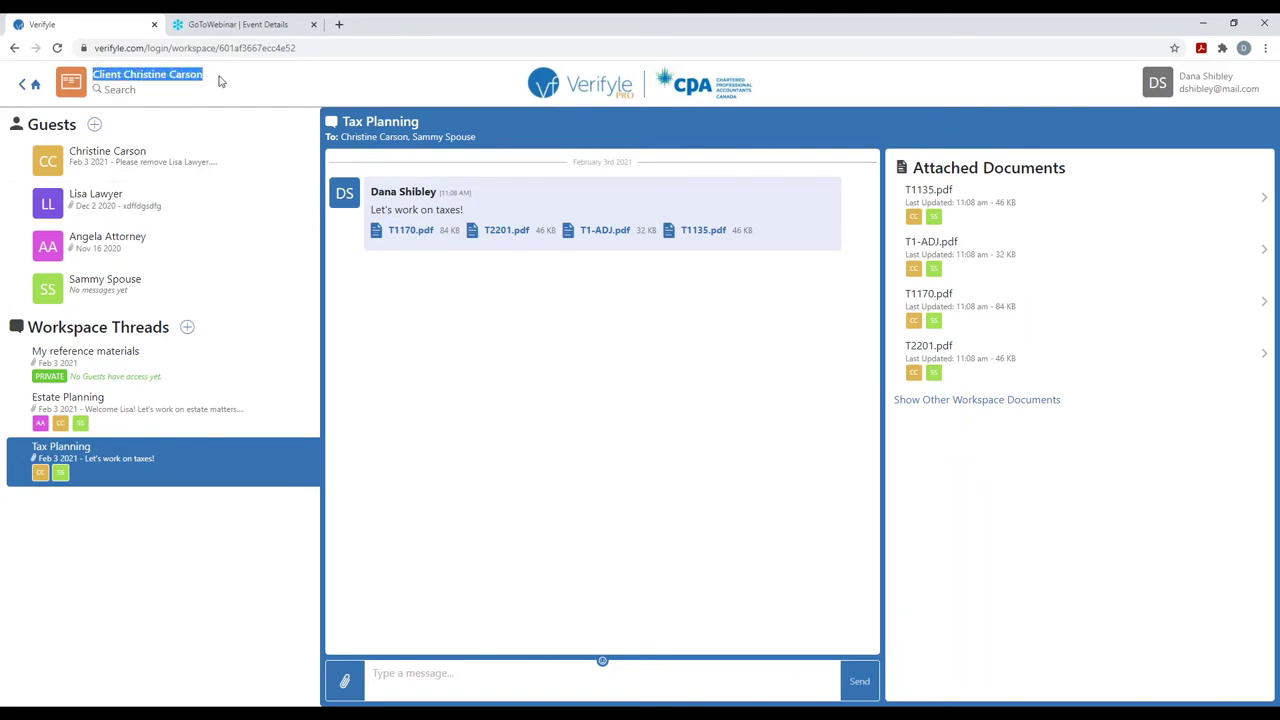
pyautogui.click(222, 81)
pyautogui.click(222, 410)
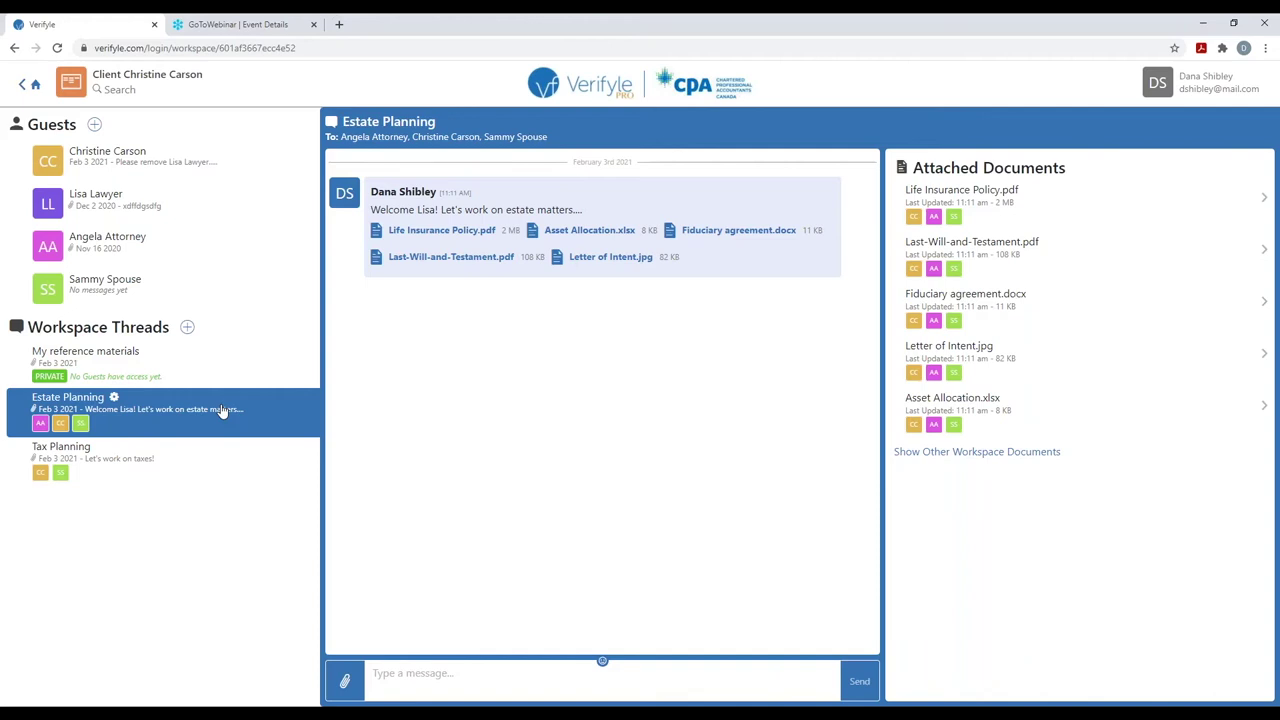
pyautogui.click(211, 464)
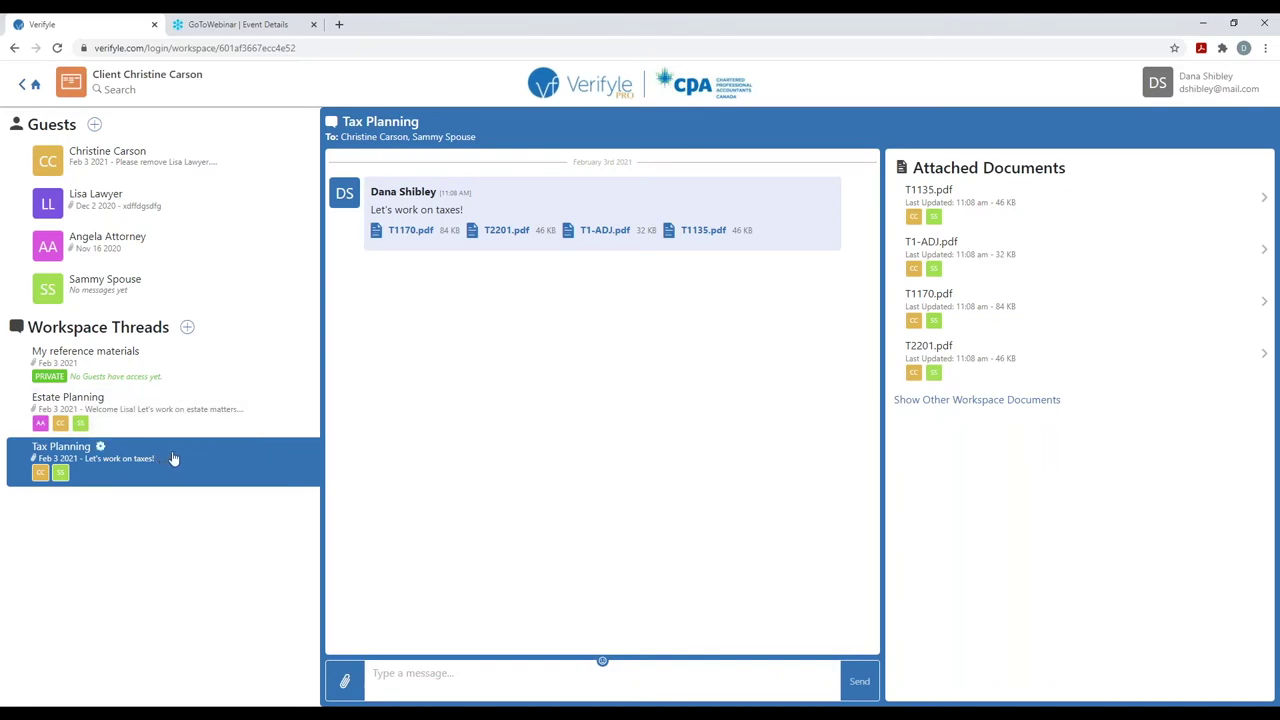
# - Write a note asking the client to sign, attaching Engagement letter.docx from Desktop > Sample docs
pyautogui.click(489, 677)
pyautogui.write('Christine, pls sign this.....')
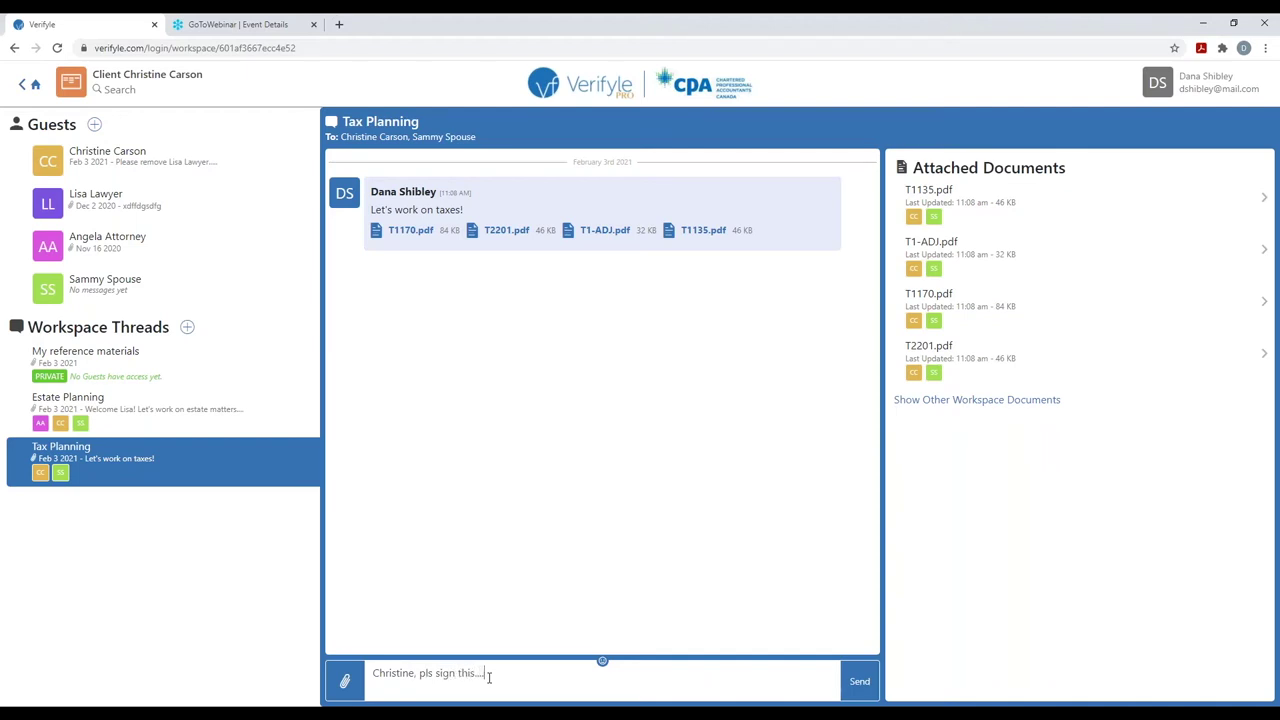
pyautogui.click(347, 684)
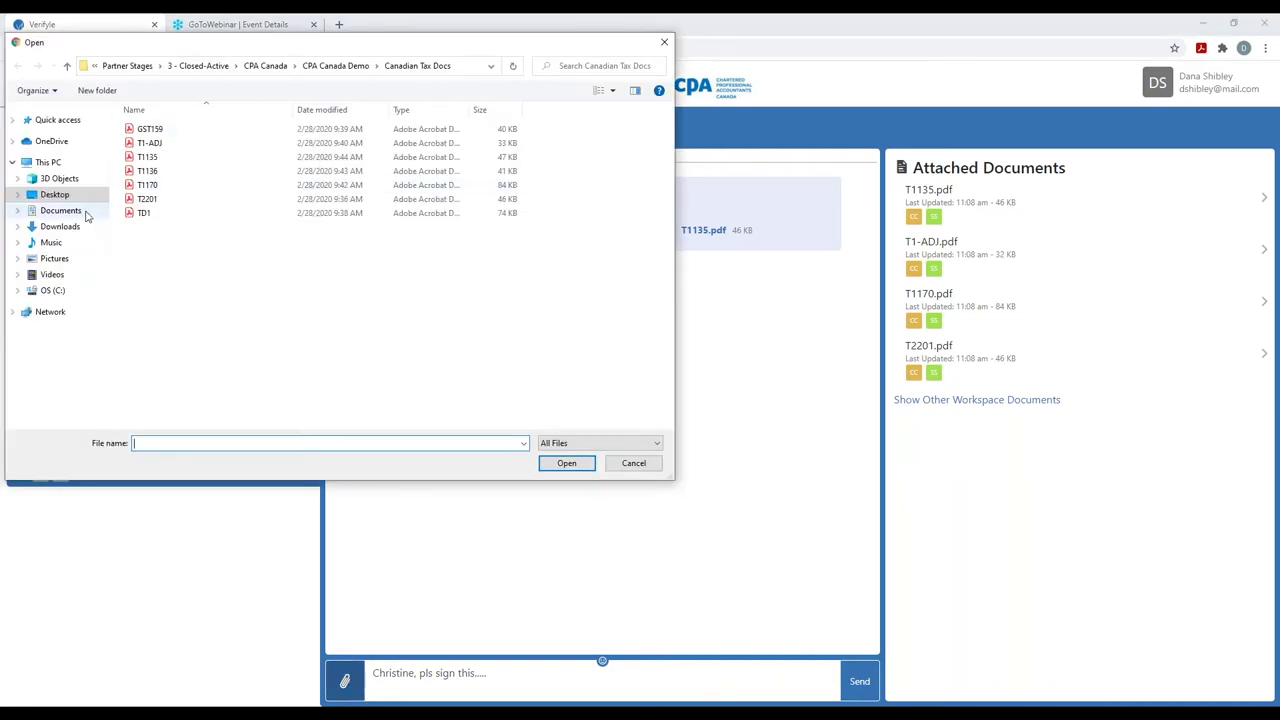
pyautogui.click(58, 195)
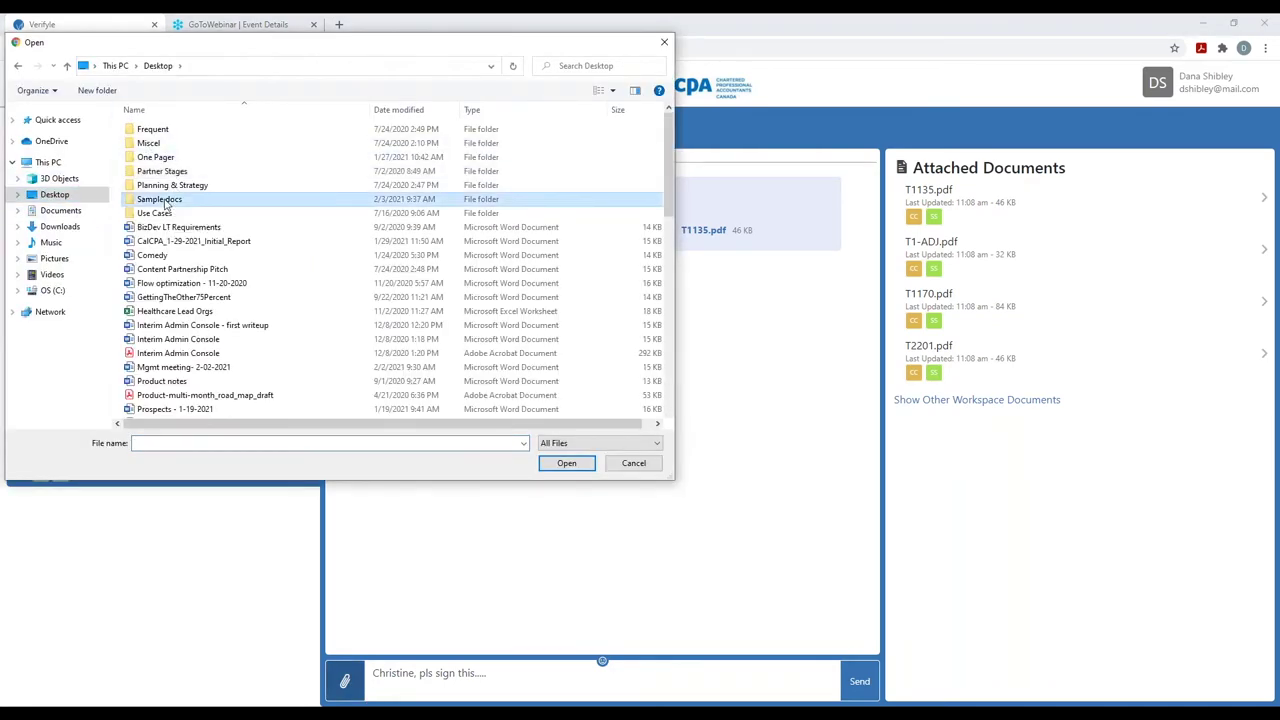
pyautogui.doubleClick(165, 203)
pyautogui.scroll(-3, 255, 210)
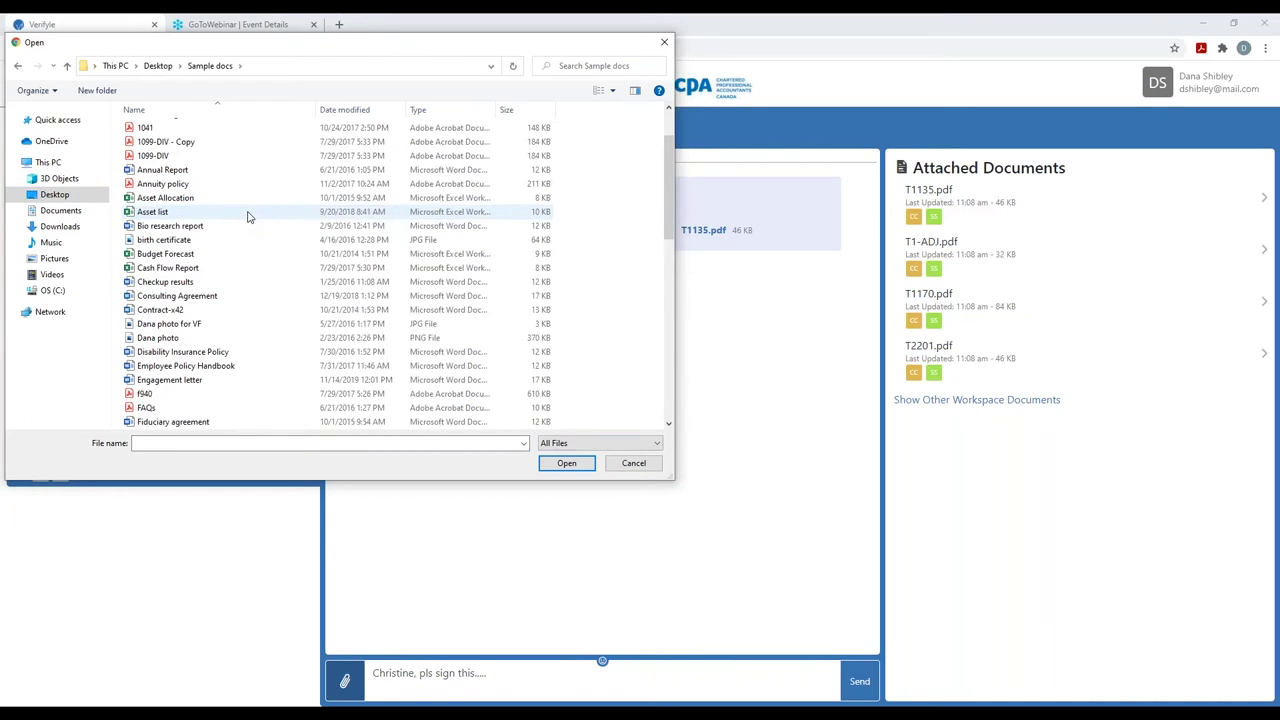
pyautogui.scroll(-2, 248, 217)
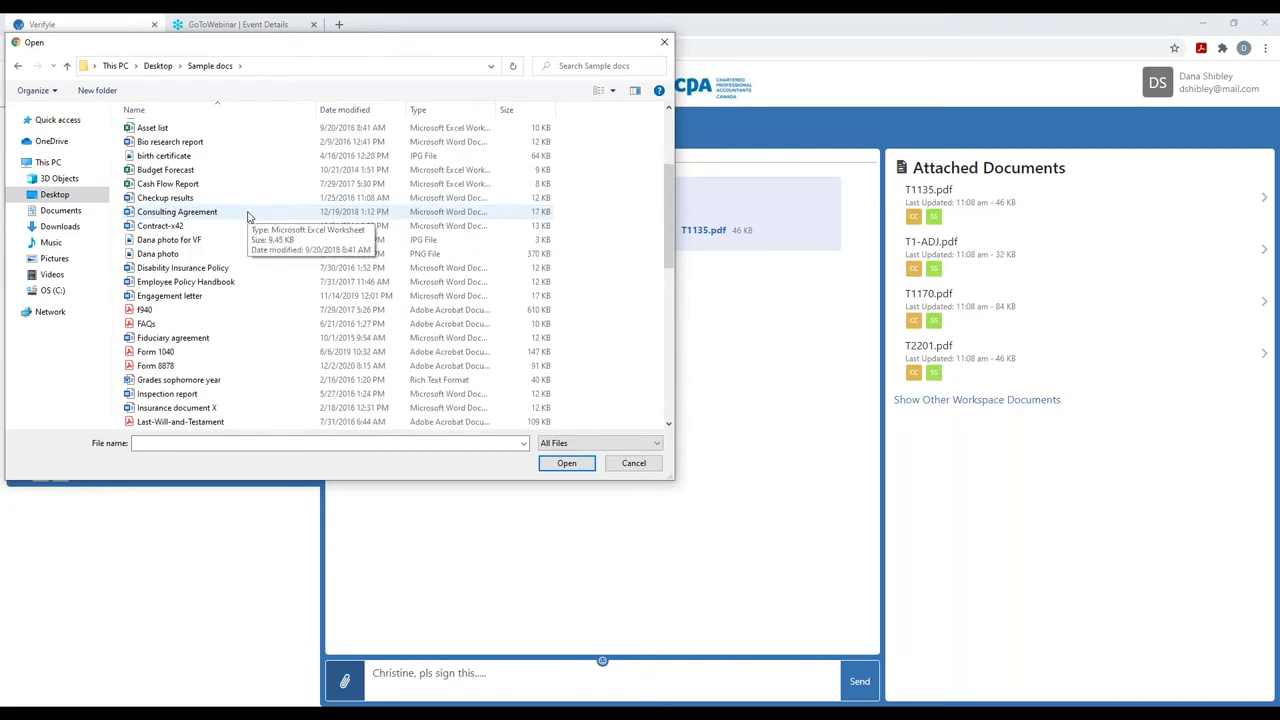
pyautogui.click(188, 298)
pyautogui.moveTo(328, 370); pyautogui.dragTo(748, 605)
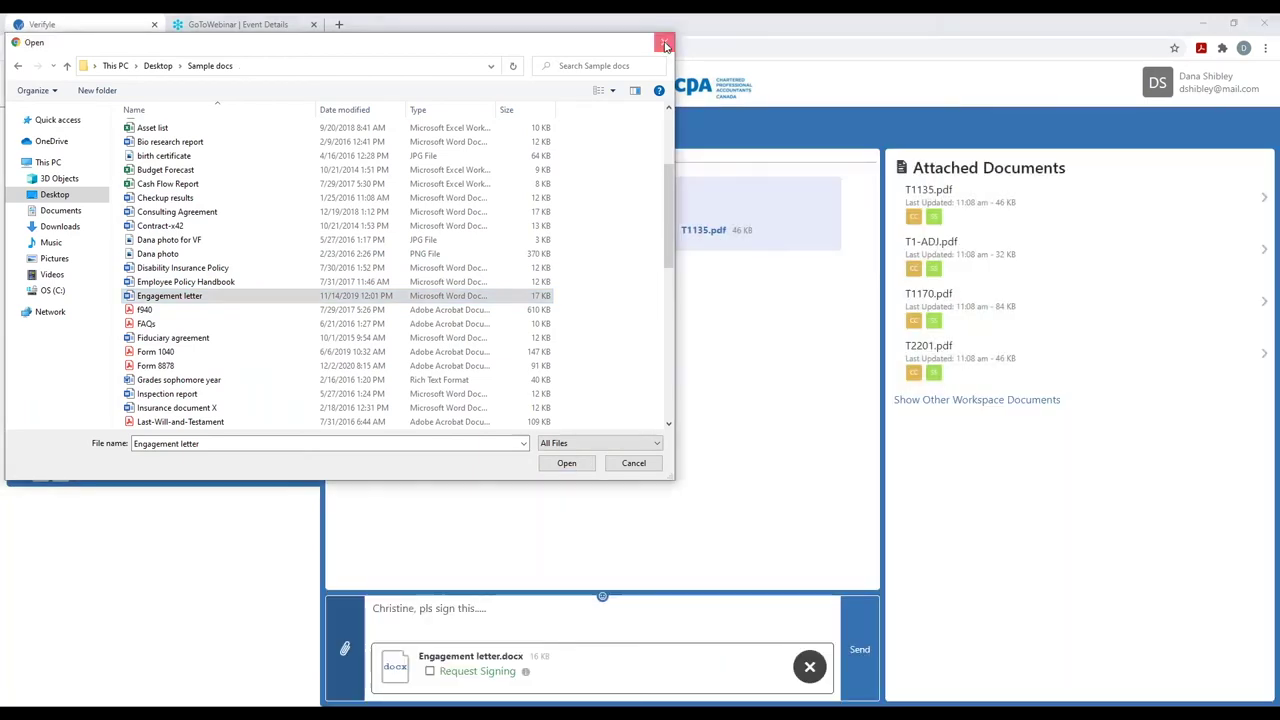
# - Turn on Request Signing for Engagement letter.docx and send the message
pyautogui.click(666, 45)
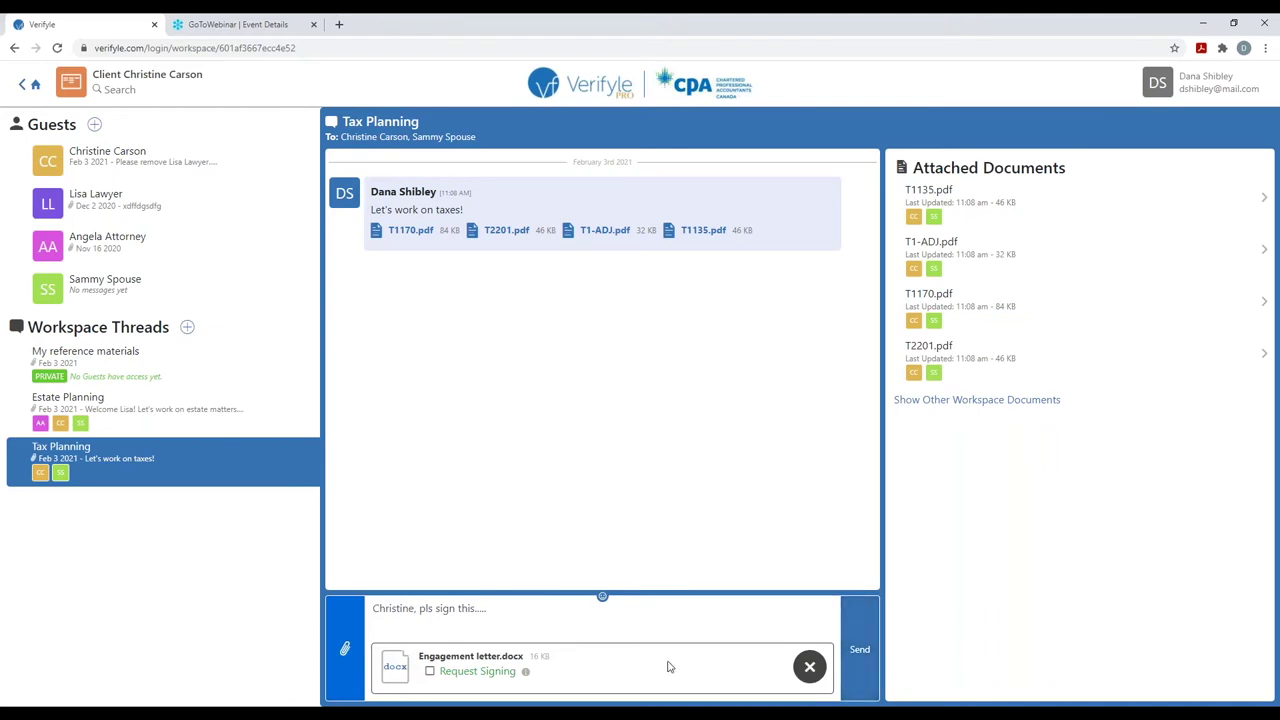
pyautogui.click(430, 673)
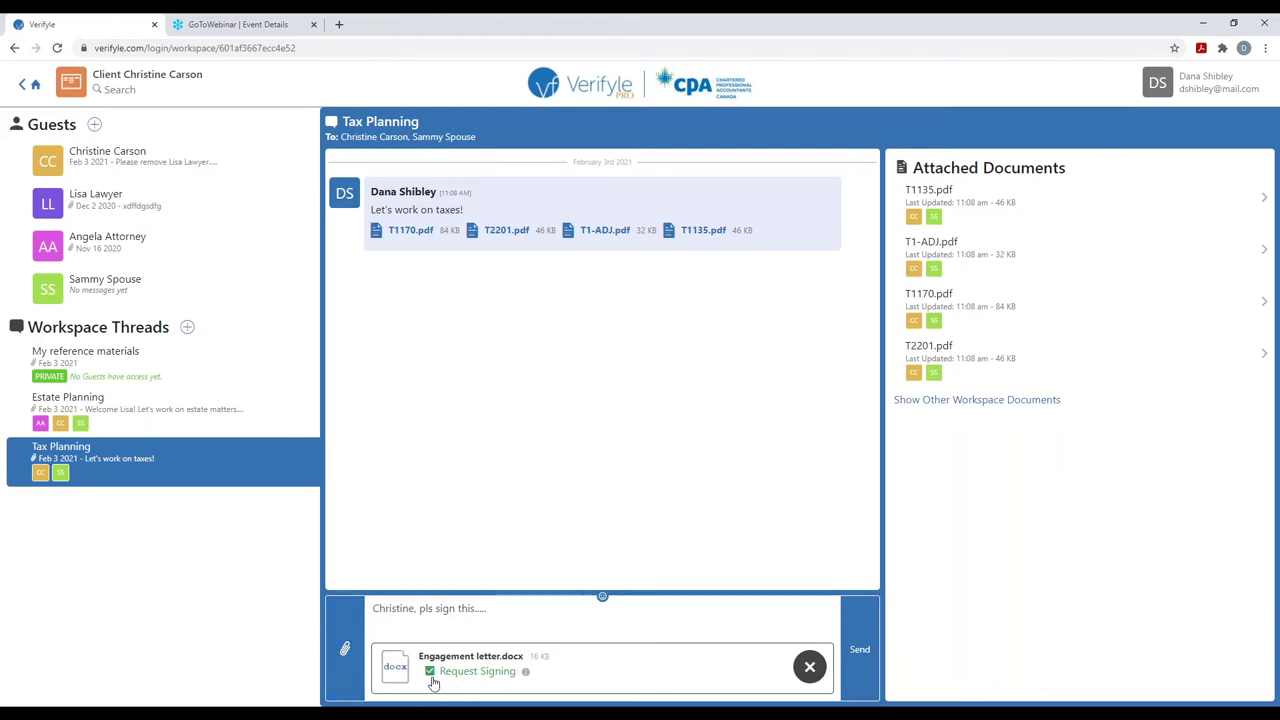
pyautogui.click(860, 660)
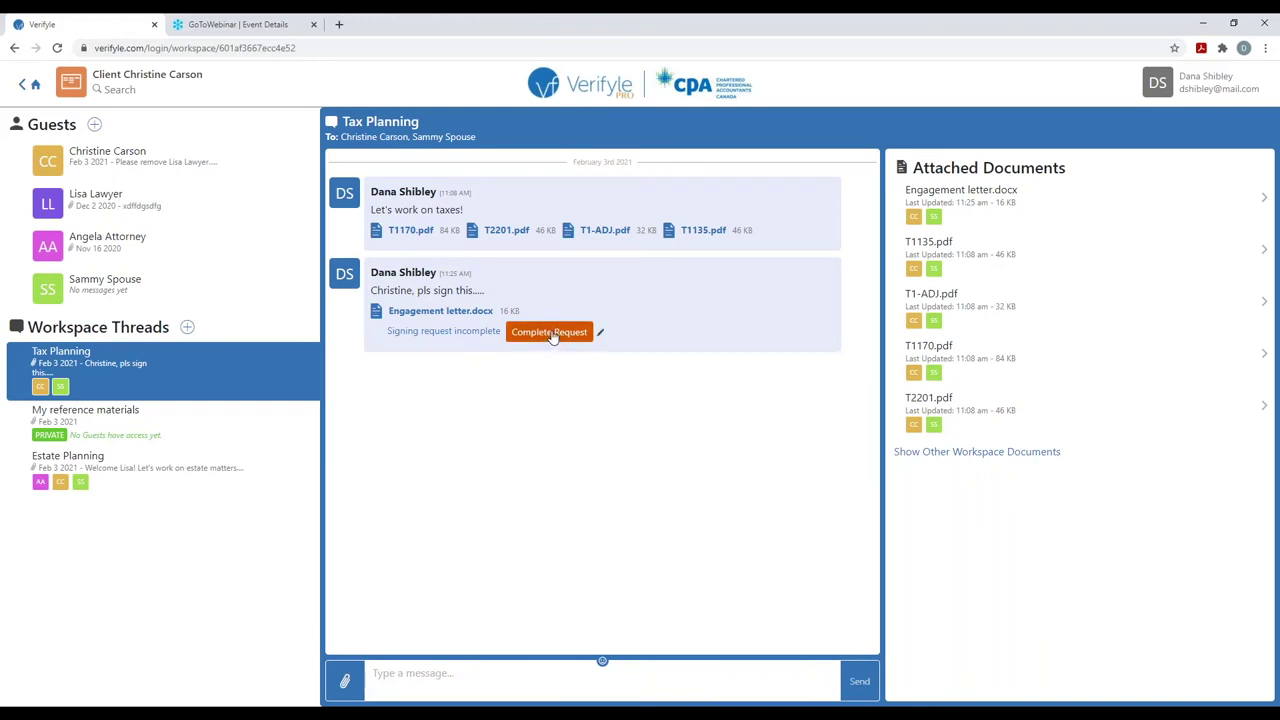
# - Complete the signature request with the client chosen as signer
pyautogui.click(550, 336)
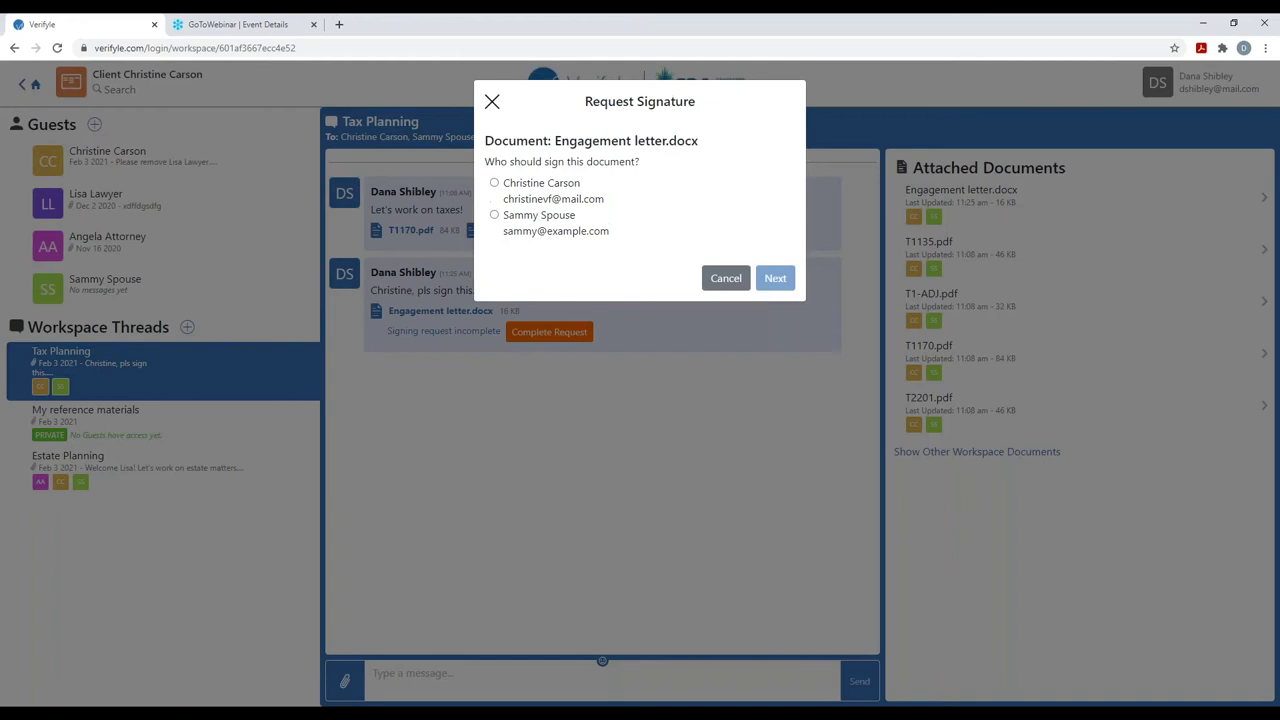
pyautogui.click(495, 184)
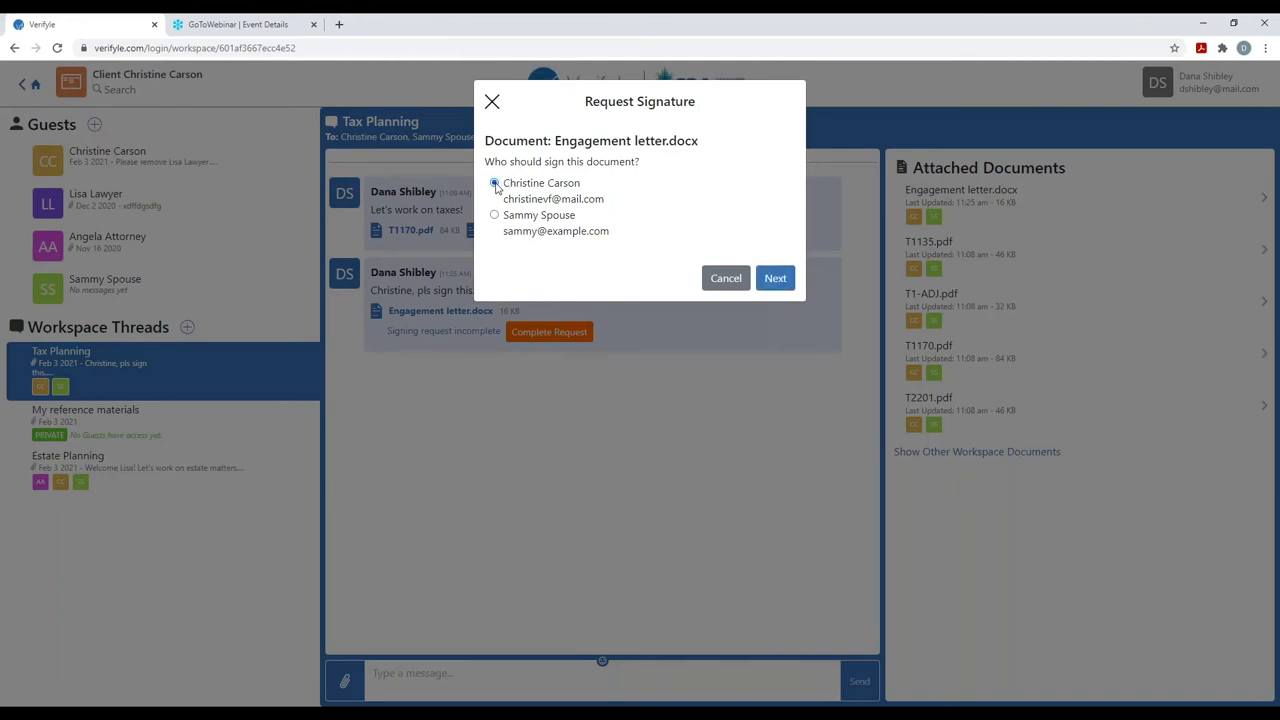
pyautogui.click(775, 279)
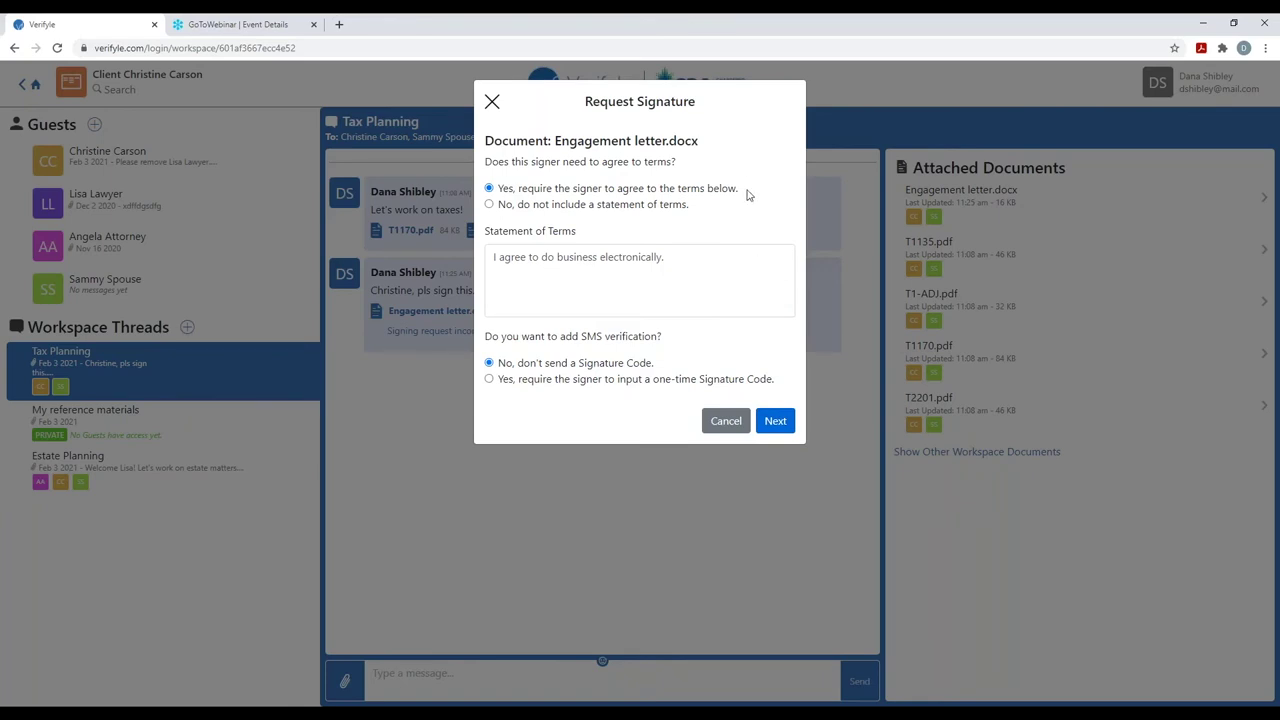
# - Edit and keep the terms requirement, and require an SMS code sent to the client's phone number
pyautogui.moveTo(686, 258); pyautogui.dragTo(489, 250)
pyautogui.hotkey('ctrl', 'c')
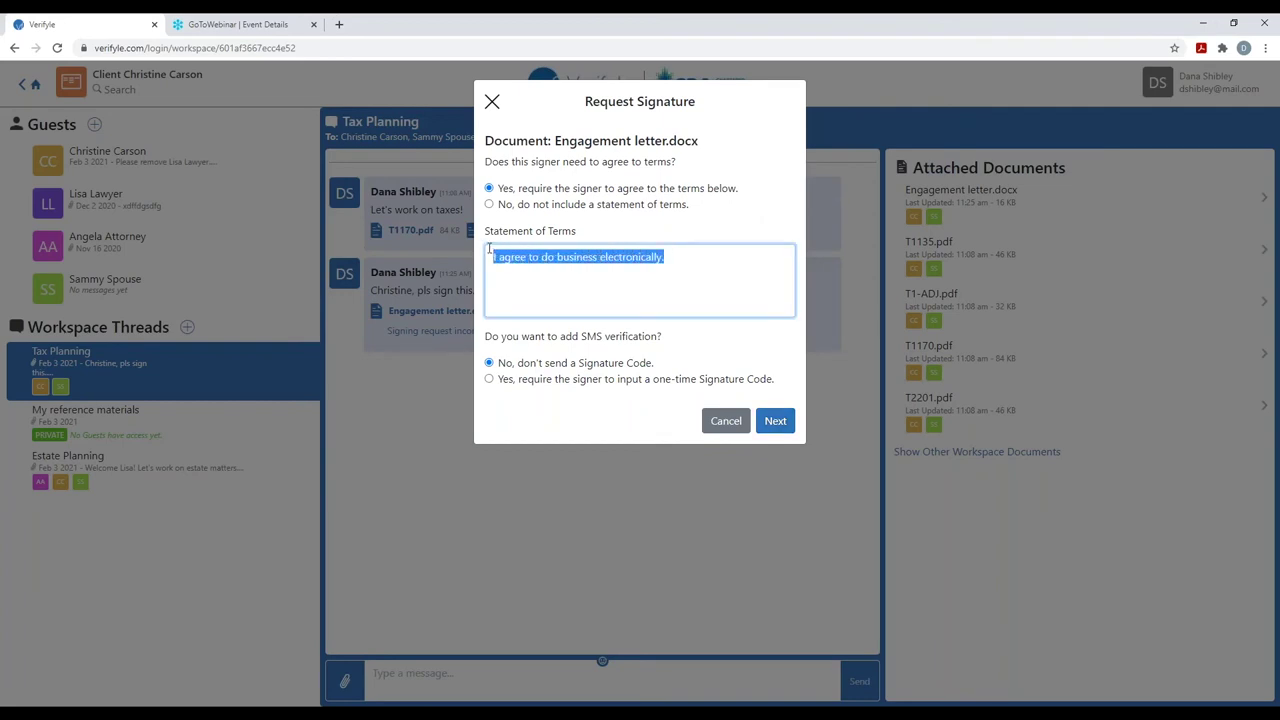
pyautogui.press('BackSpace')
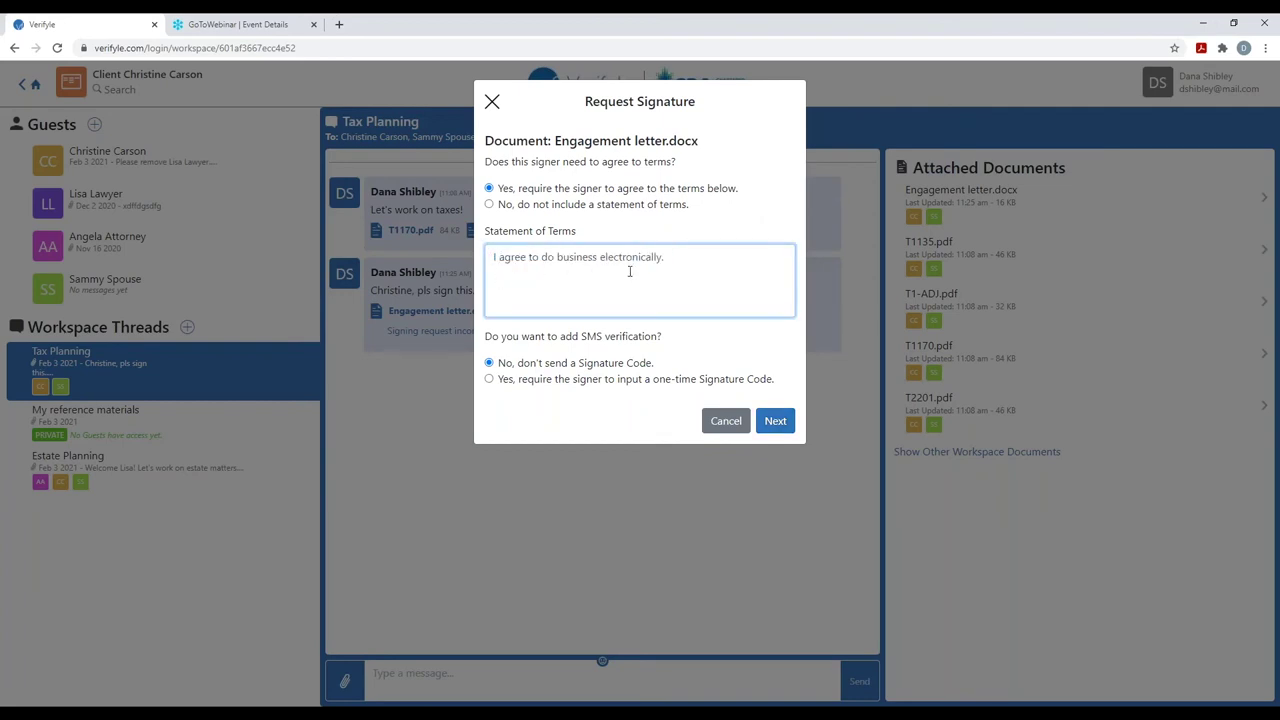
pyautogui.hotkey('ctrl', 'v')
pyautogui.press('BackSpace')
pyautogui.press('BackSpace')
pyautogui.press('BackSpace')
pyautogui.press('BackSpace')
pyautogui.press('BackSpace')
pyautogui.press('BackSpace')
pyautogui.press('BackSpace')
pyautogui.write('nical')
pyautogui.click(490, 205)
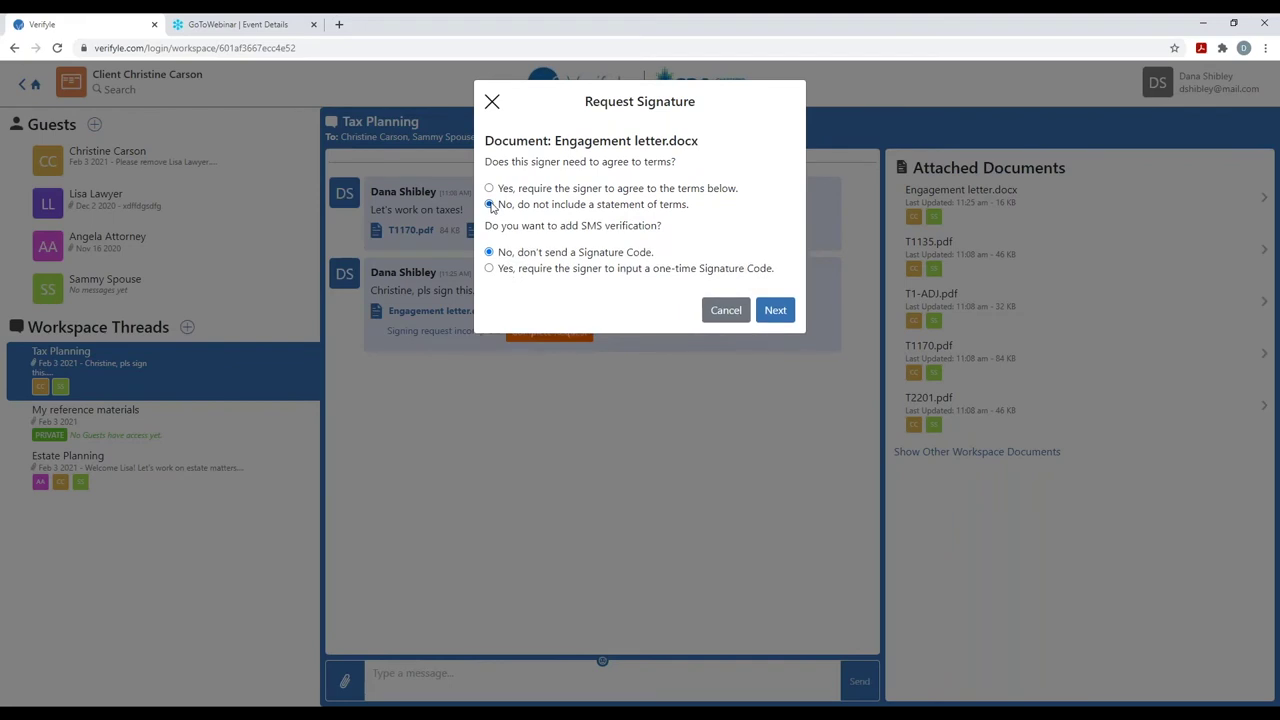
pyautogui.click(489, 189)
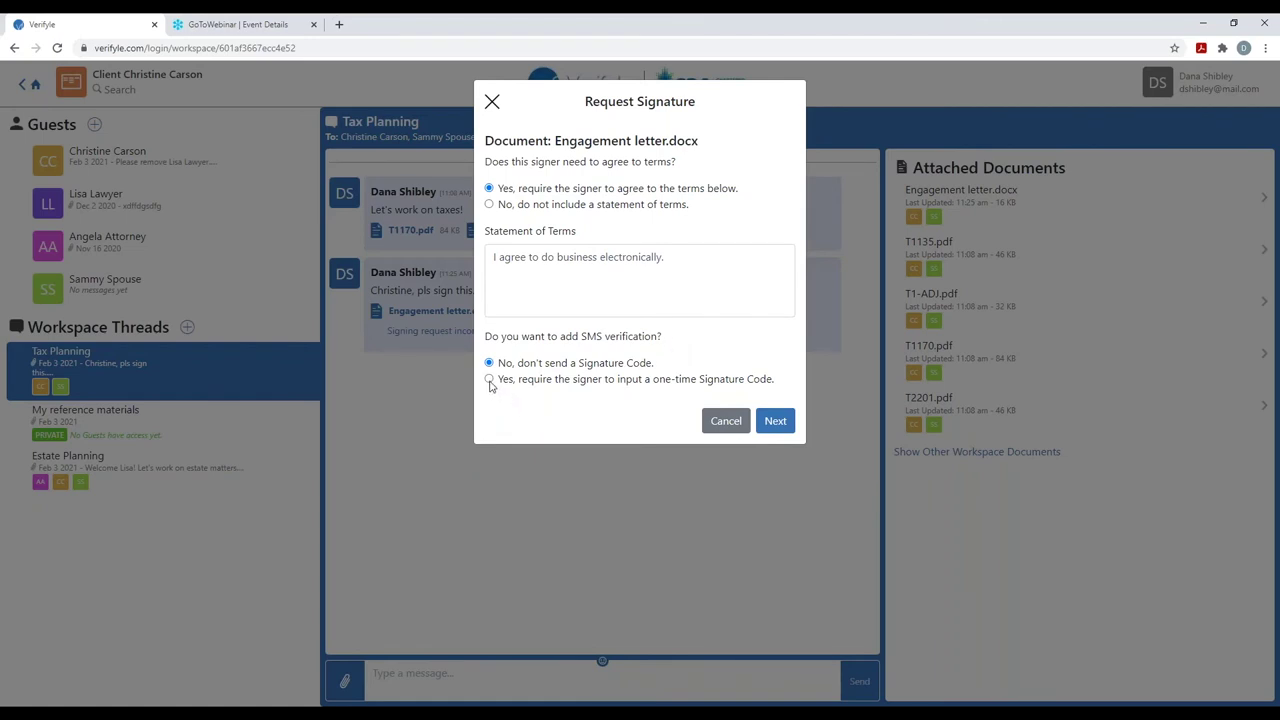
pyautogui.click(489, 380)
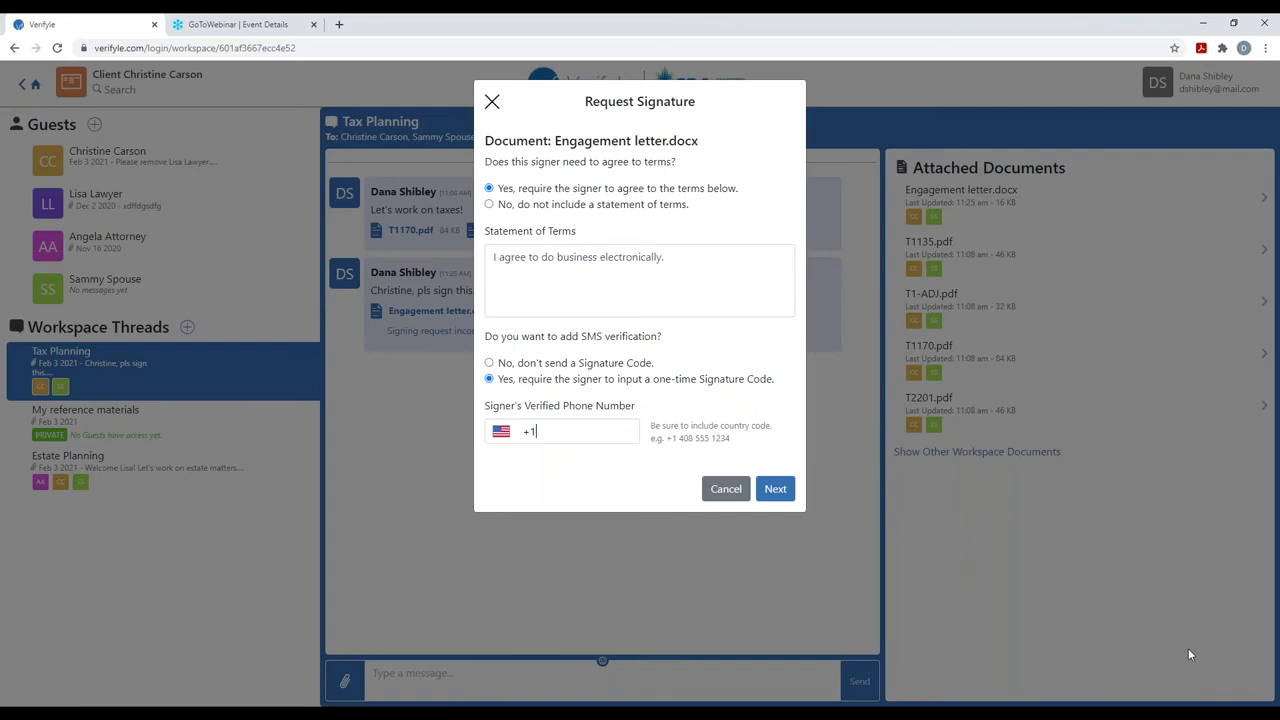
# - Place a Date field beside the Client signature line on the letter
pyautogui.click(782, 488)
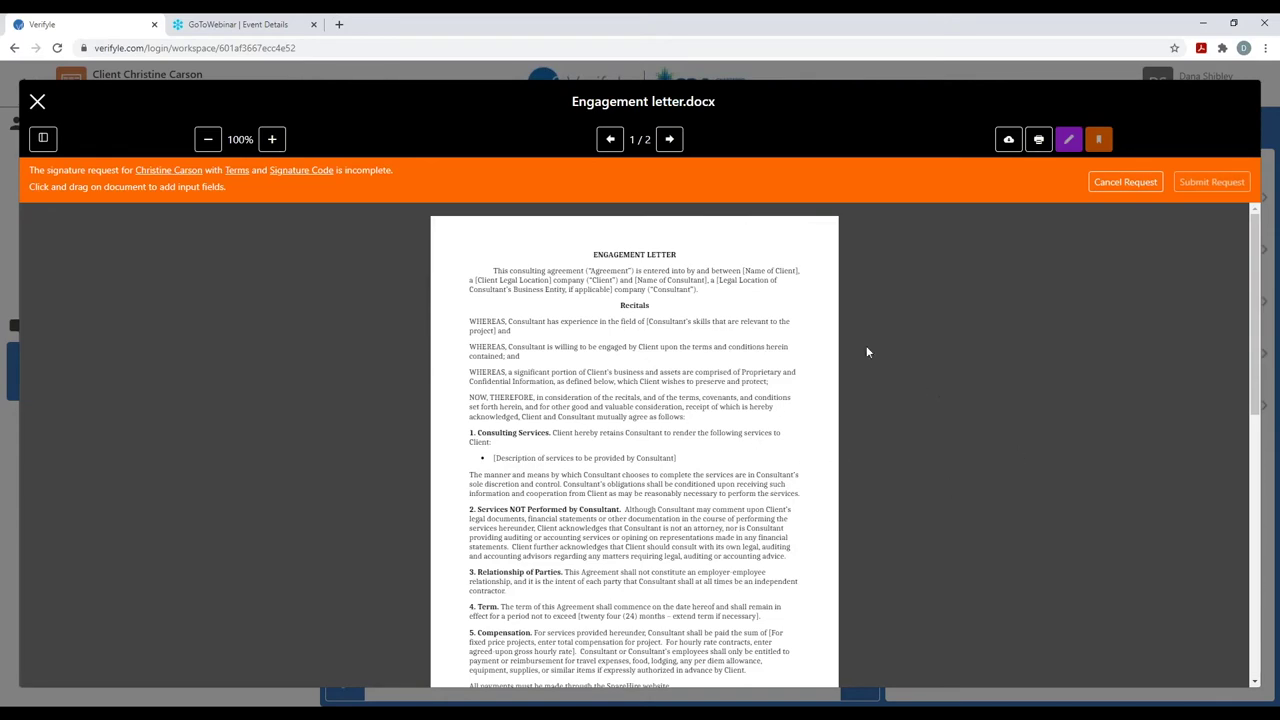
pyautogui.scroll(-10, 980, 400)
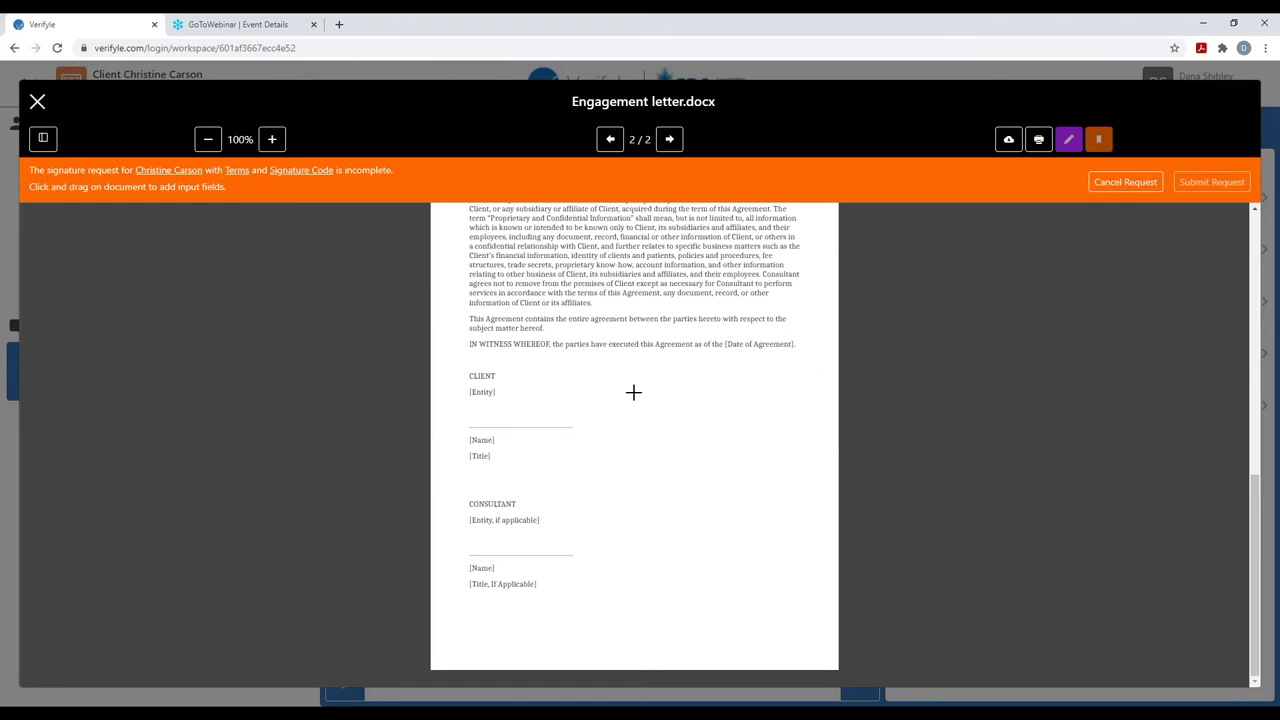
pyautogui.moveTo(471, 410)
pyautogui.mouseDown()
pyautogui.moveTo(511, 432)
pyautogui.moveTo(582, 431)
pyautogui.mouseUp()
pyautogui.click(576, 425)
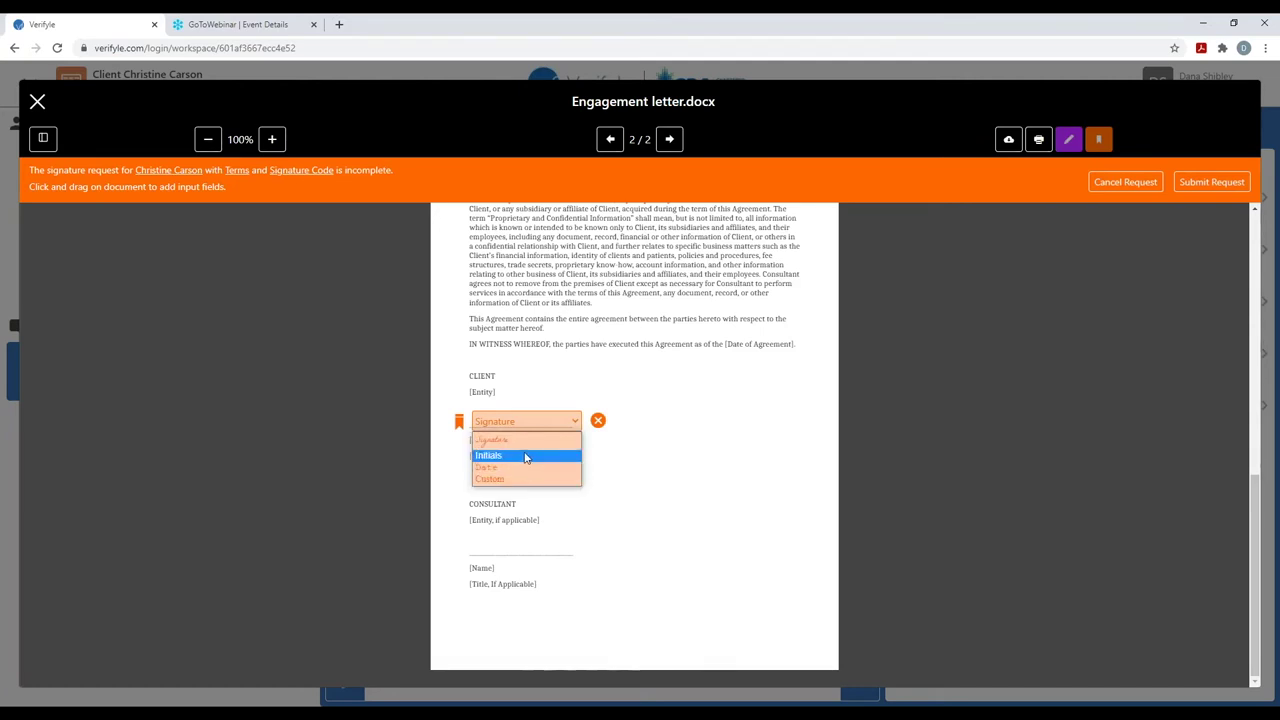
pyautogui.press('Escape')
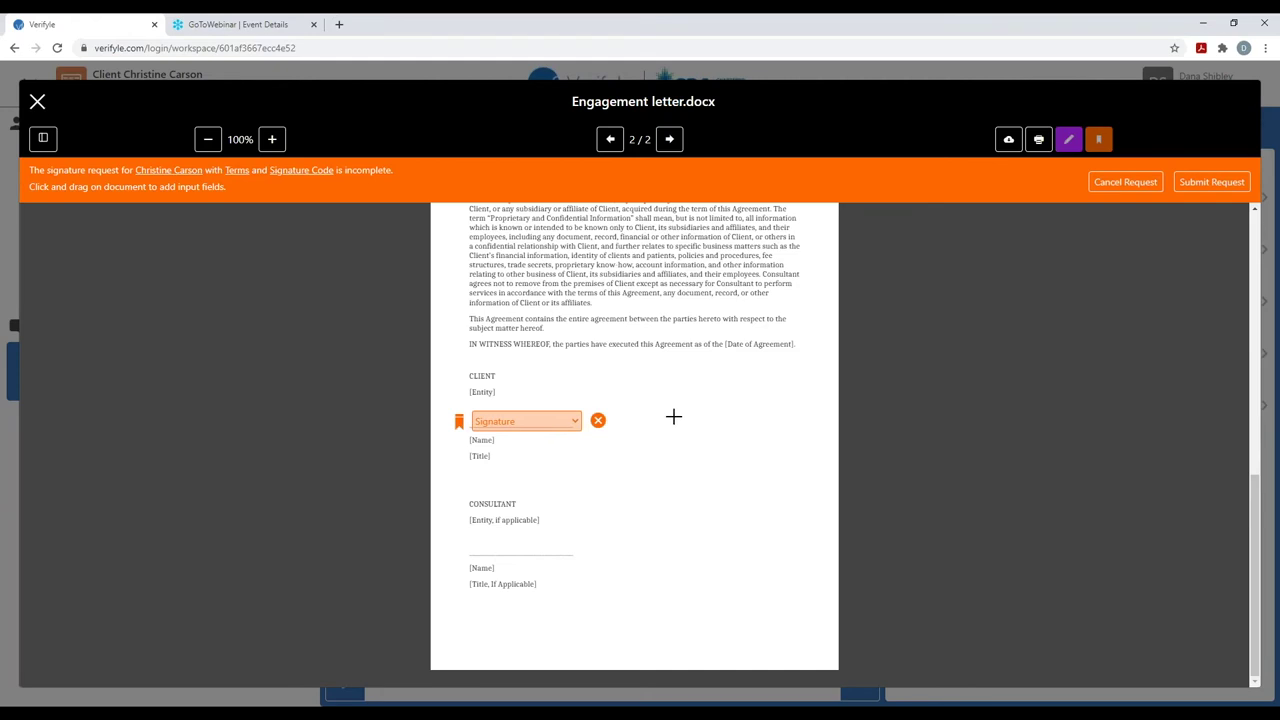
pyautogui.moveTo(673, 415)
pyautogui.mouseDown()
pyautogui.moveTo(706, 443)
pyautogui.moveTo(757, 434)
pyautogui.mouseUp()
pyautogui.click(757, 432)
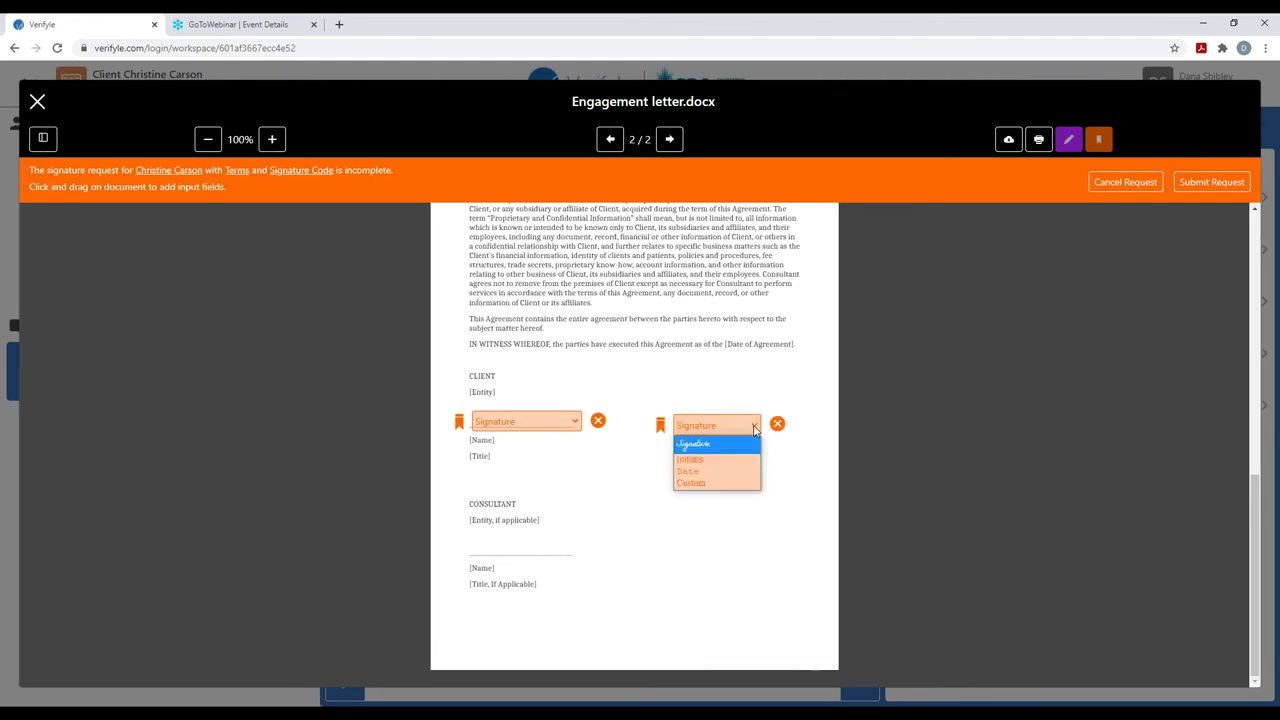
pyautogui.click(710, 471)
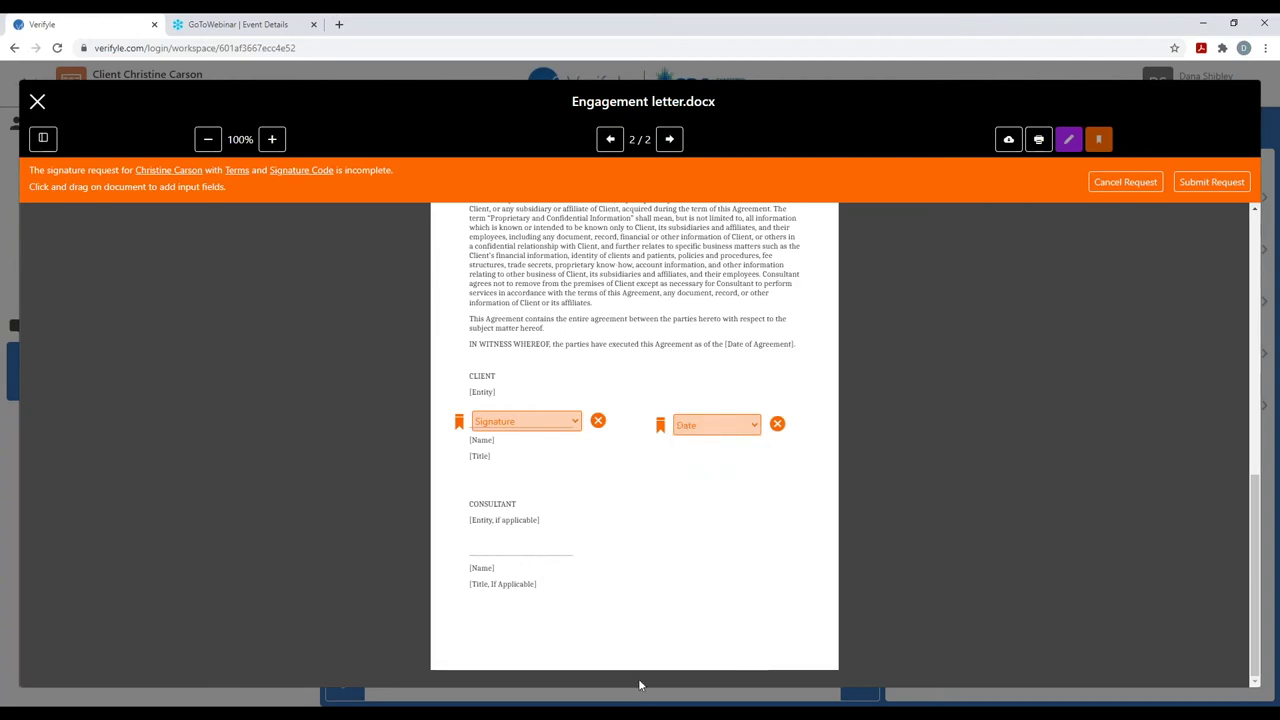
# - Add an Initials field near the page bottom and submit the signature request
pyautogui.moveTo(738, 632)
pyautogui.mouseDown()
pyautogui.moveTo(763, 657)
pyautogui.moveTo(800, 656)
pyautogui.mouseUp()
pyautogui.click(792, 644)
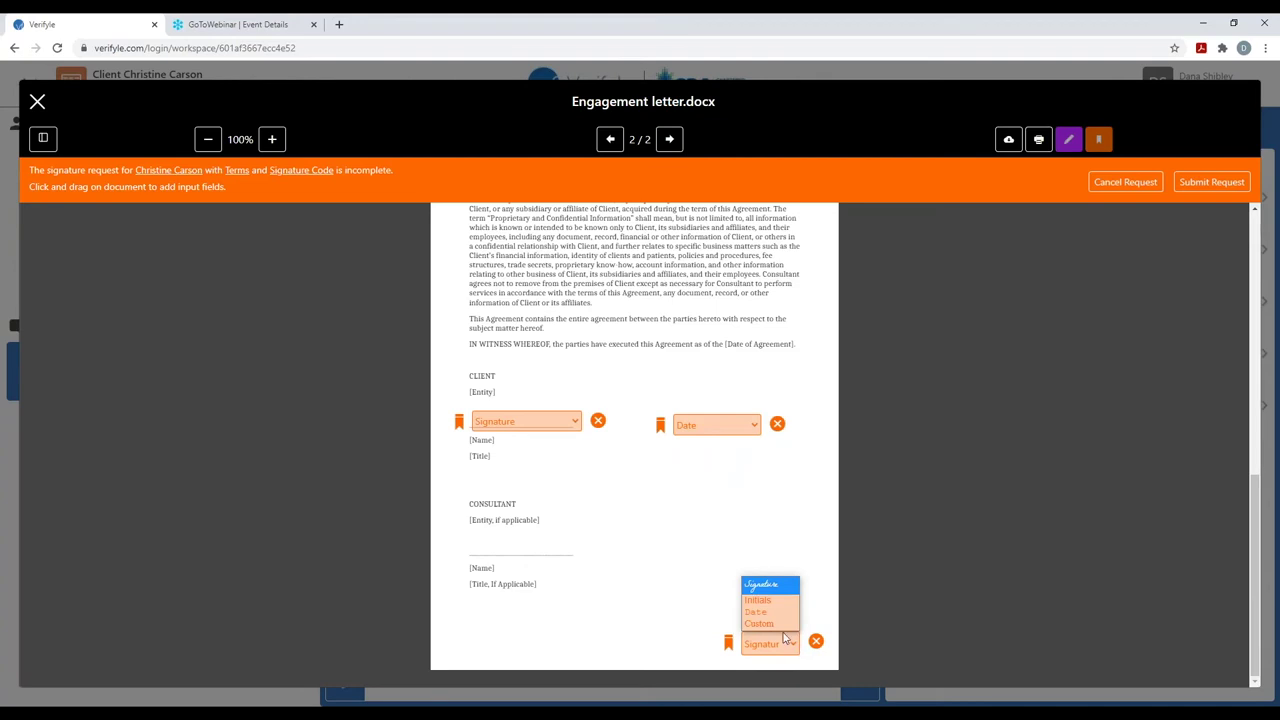
pyautogui.click(760, 600)
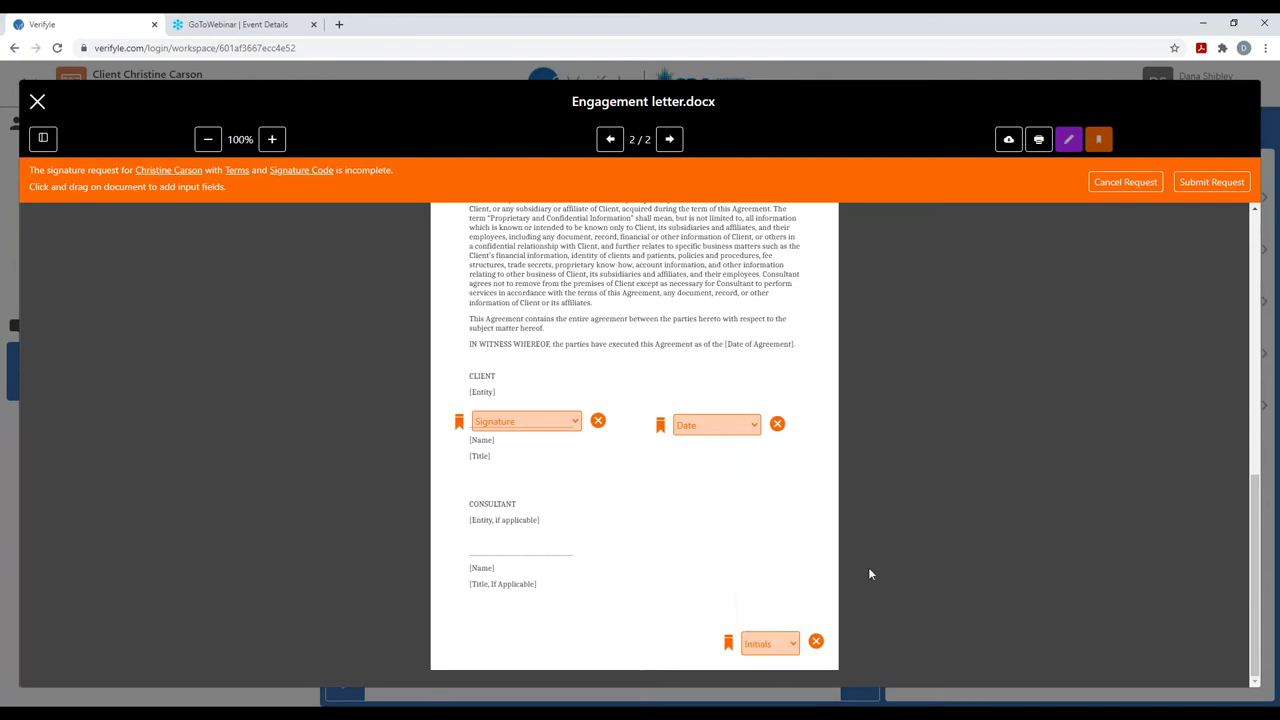
pyautogui.click(1210, 183)
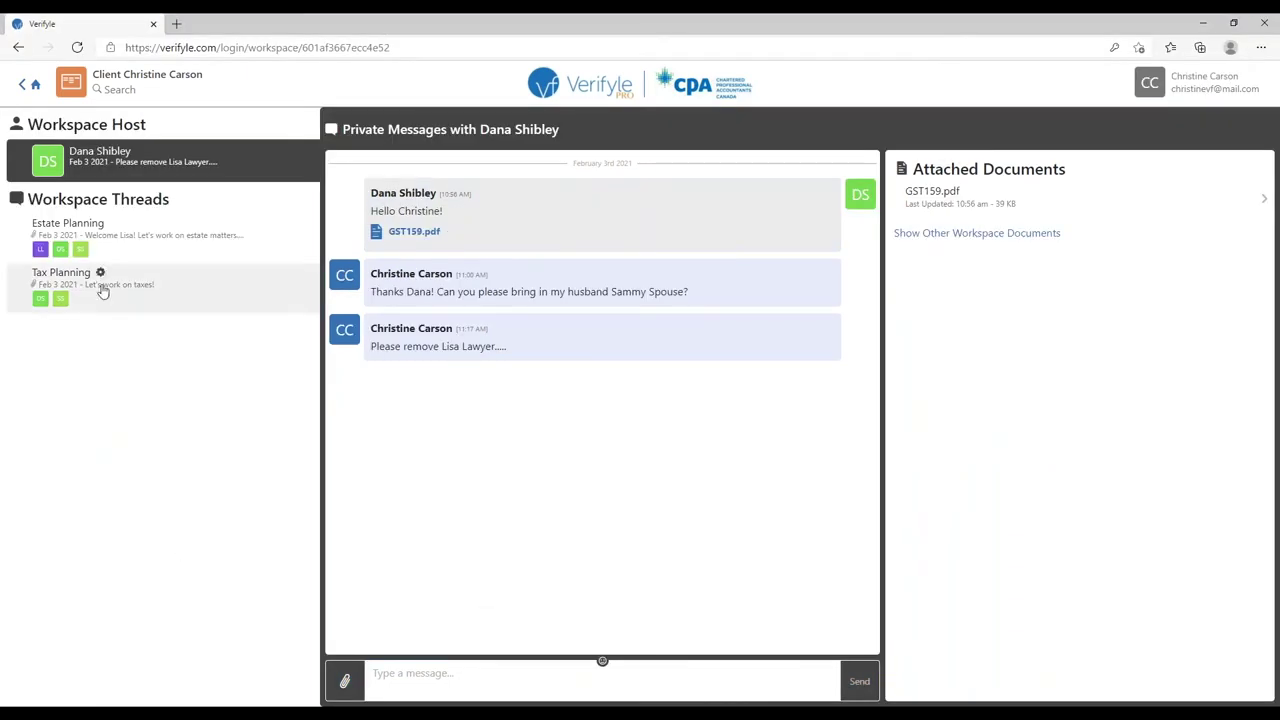
# - In the Tax Planning thread, start Review and Sign on Engagement letter.docx
pyautogui.click(149, 286)
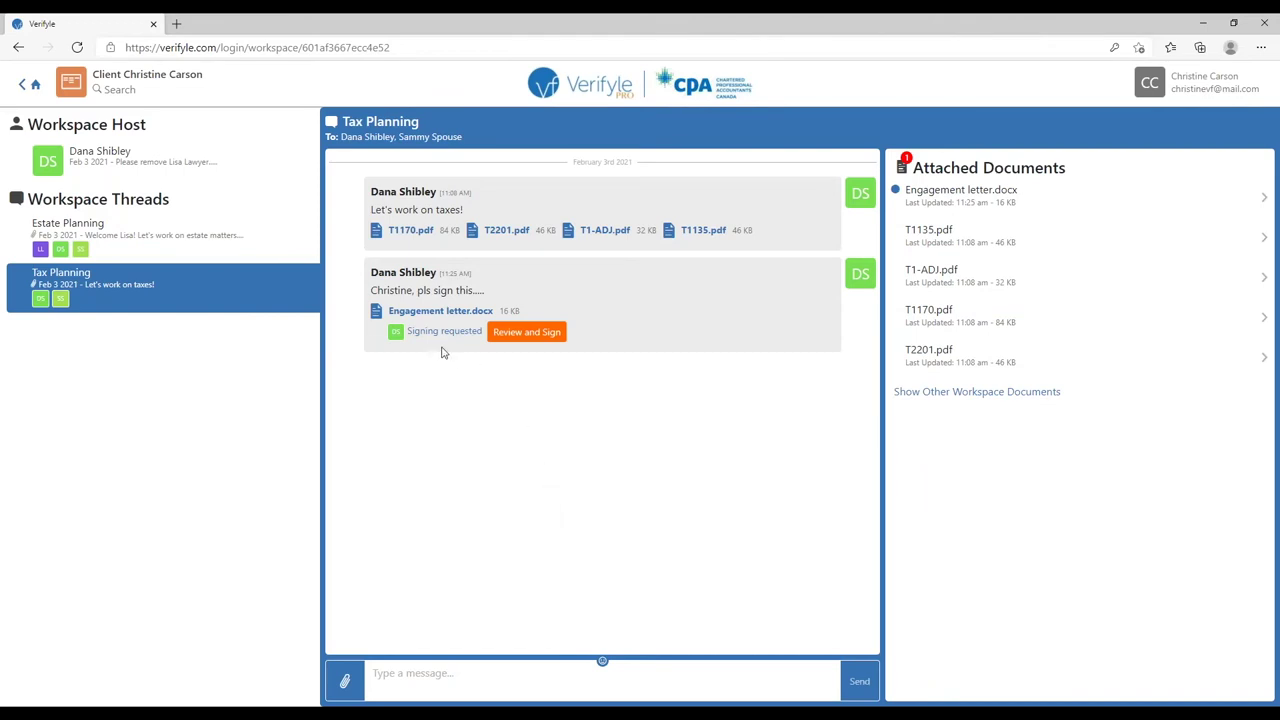
pyautogui.click(529, 331)
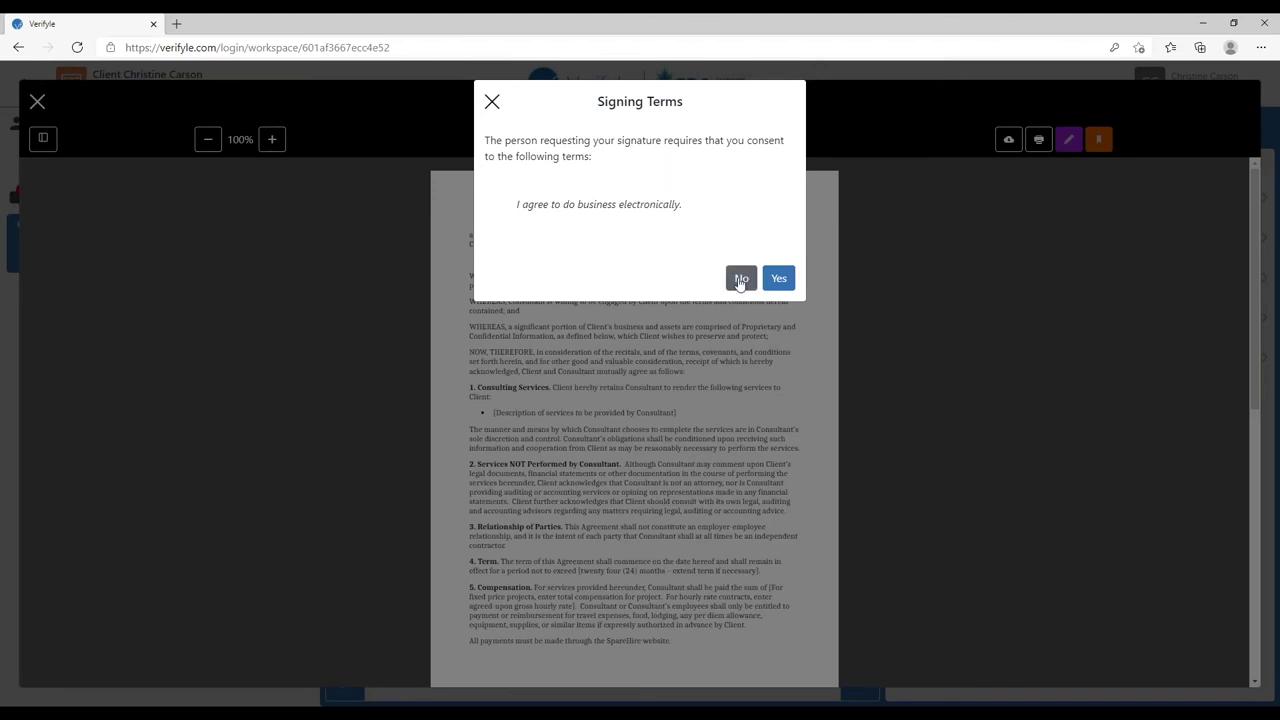
# - Consent to electronic business, submit the SMS verification code, and save the handwriting-font signature and initials
pyautogui.click(778, 279)
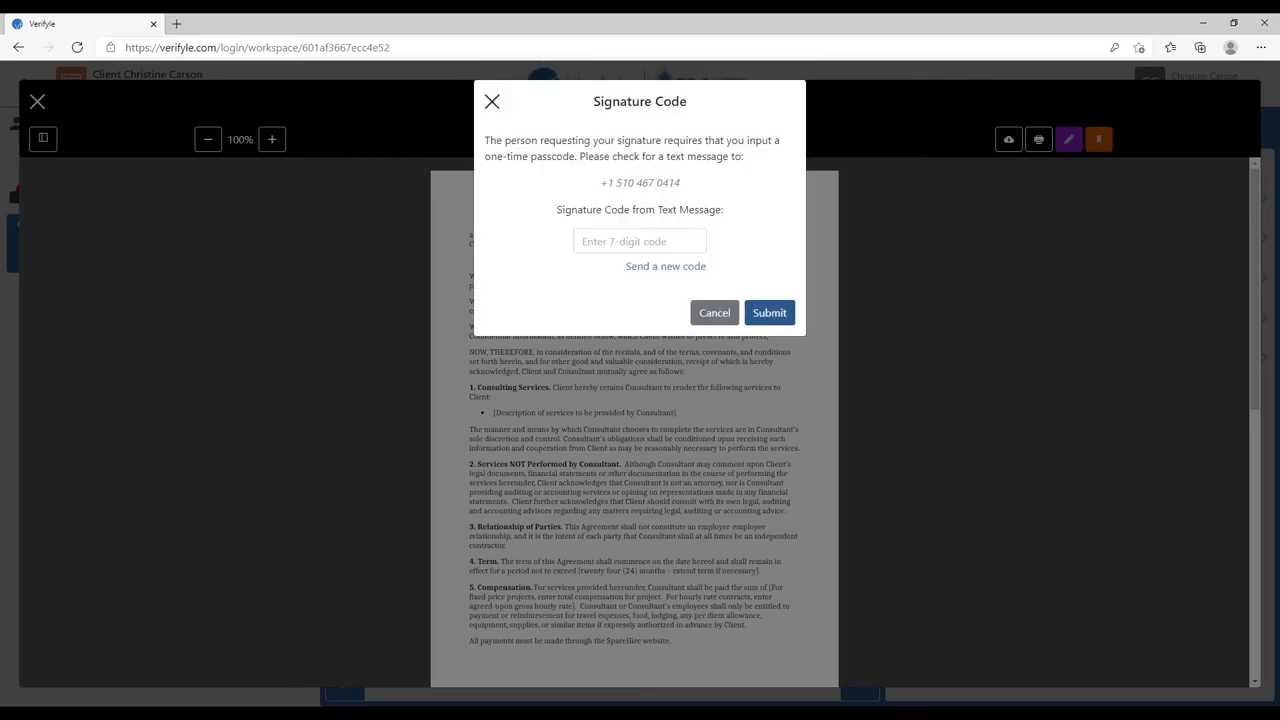
pyautogui.click(677, 240)
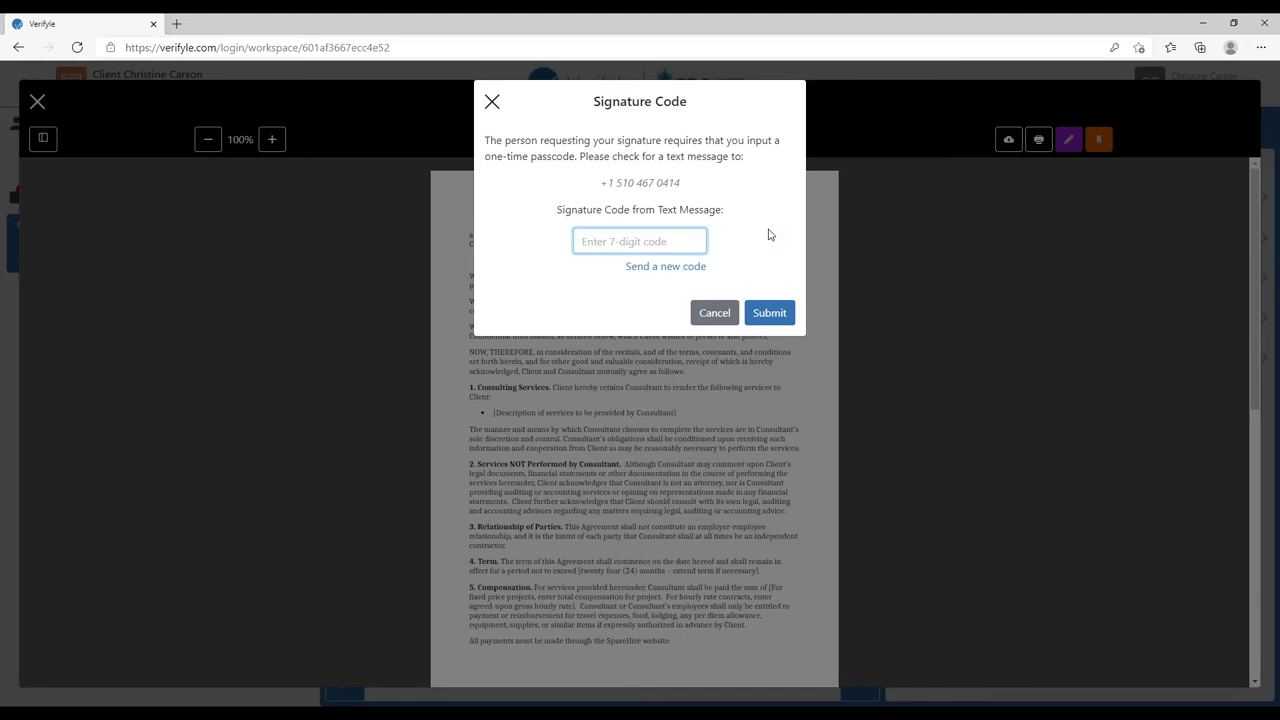
pyautogui.click(775, 317)
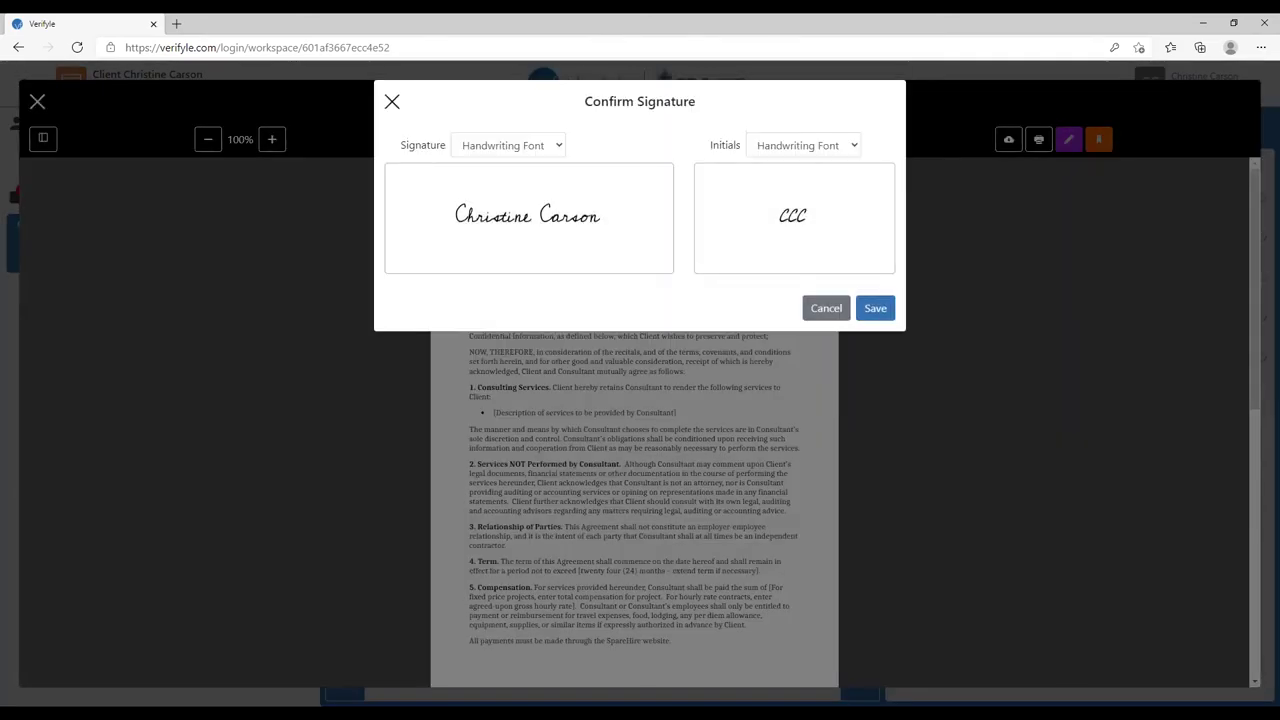
pyautogui.click(875, 308)
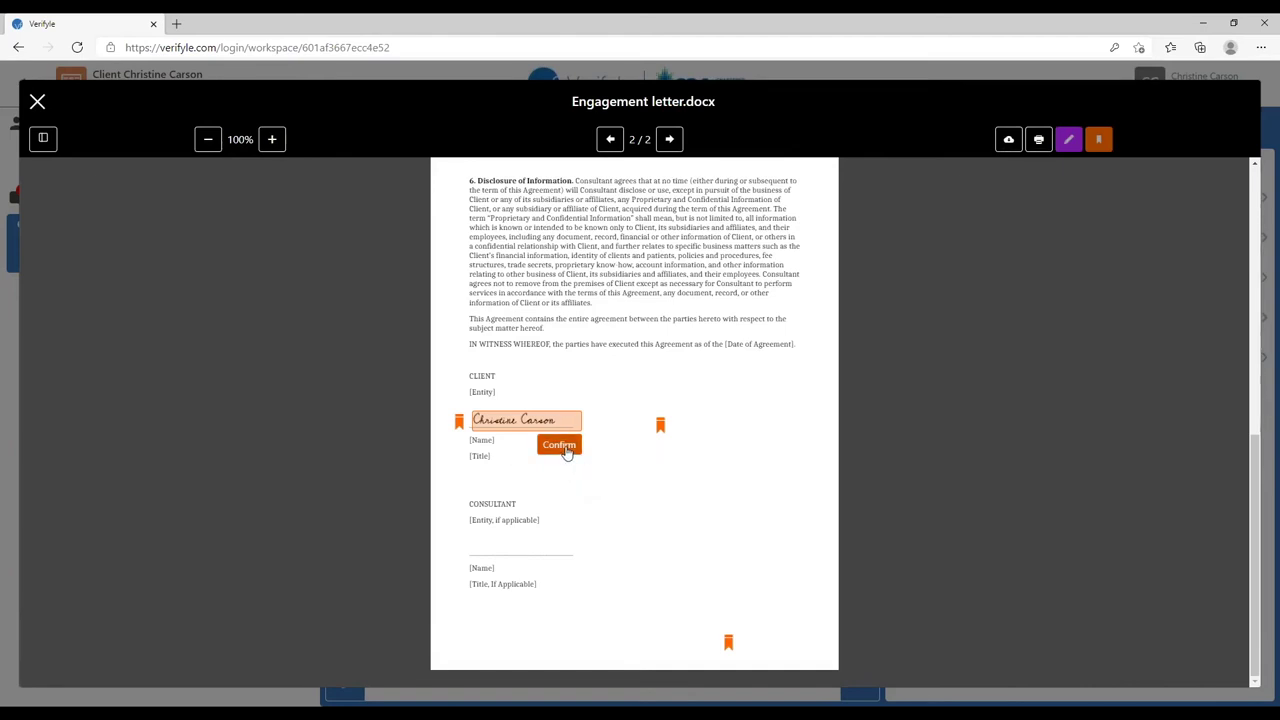
# - Confirm the signature, 2021-02-03 date and initials, then submit the signed letter with 'Done.... Signed'
pyautogui.click(562, 447)
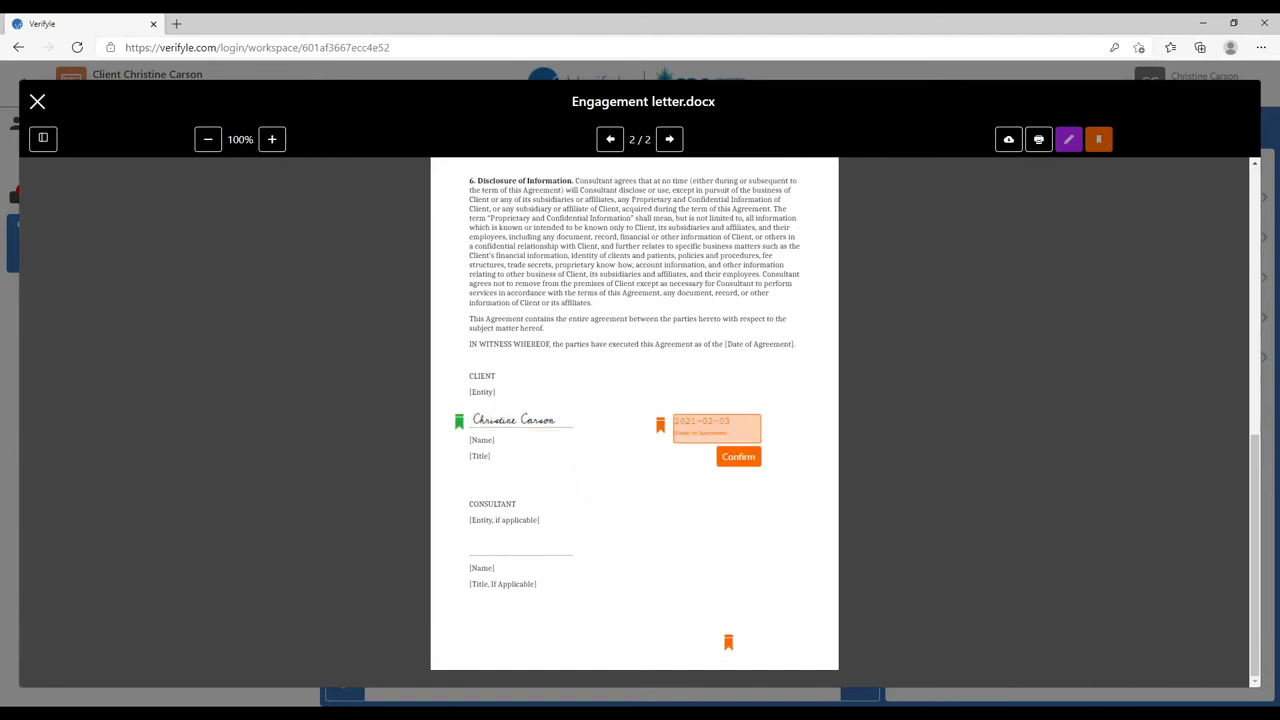
pyautogui.click(740, 459)
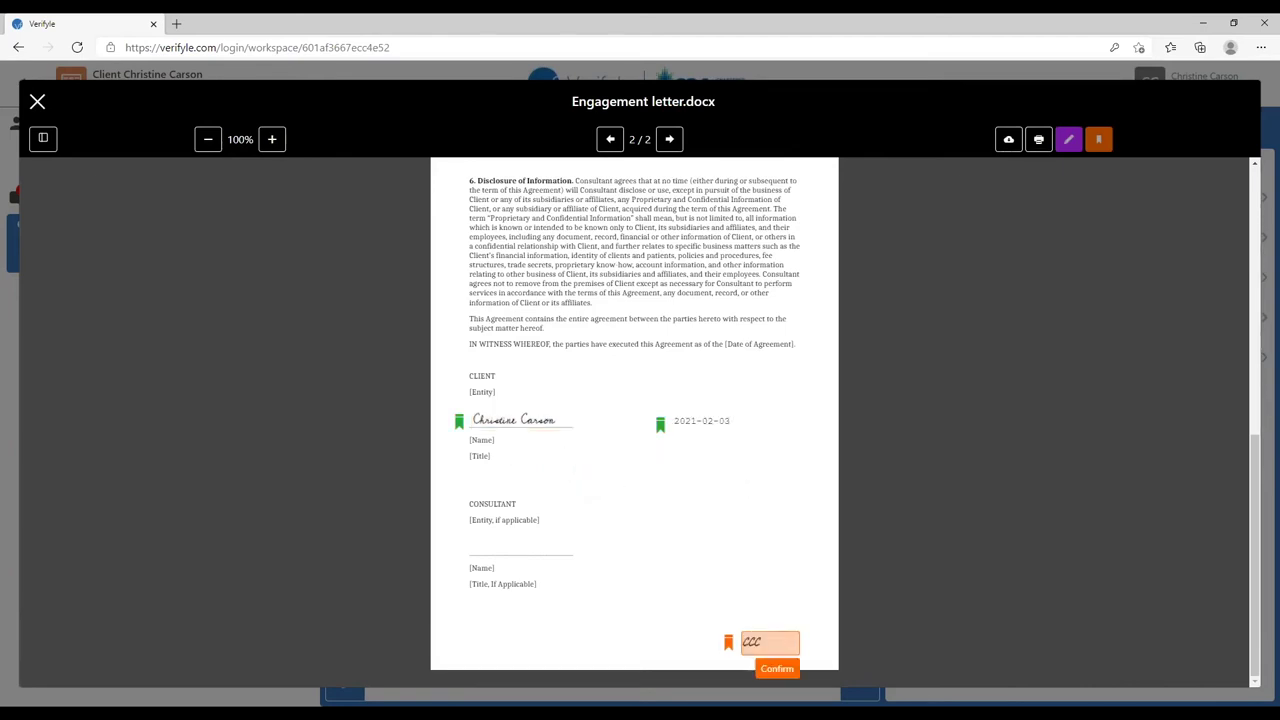
pyautogui.click(778, 669)
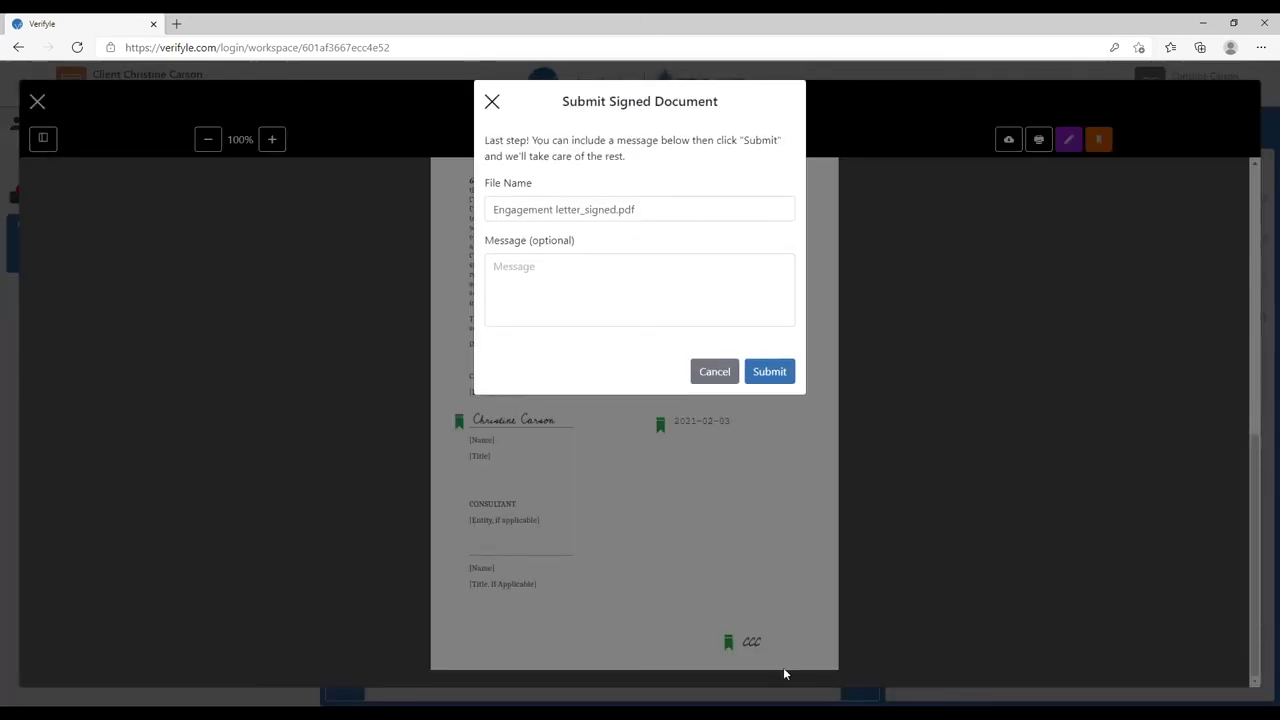
pyautogui.click(663, 297)
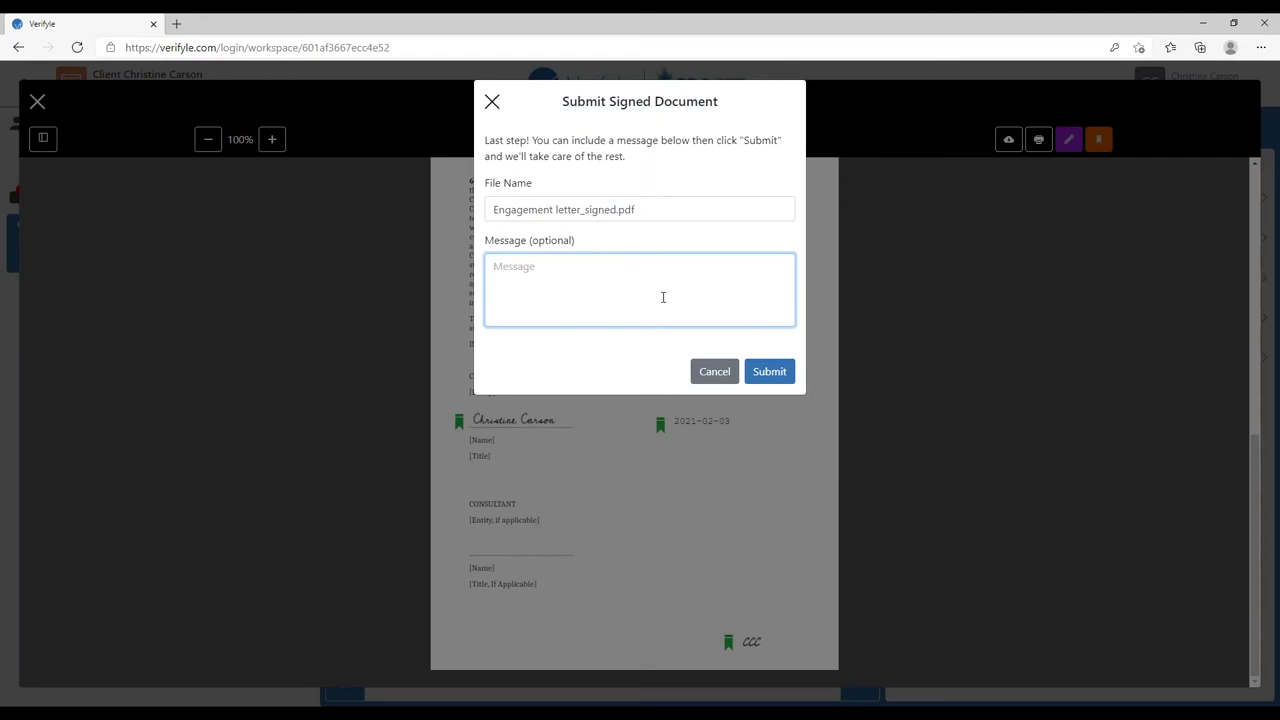
pyautogui.write('Done.... Signed!')
pyautogui.click(758, 372)
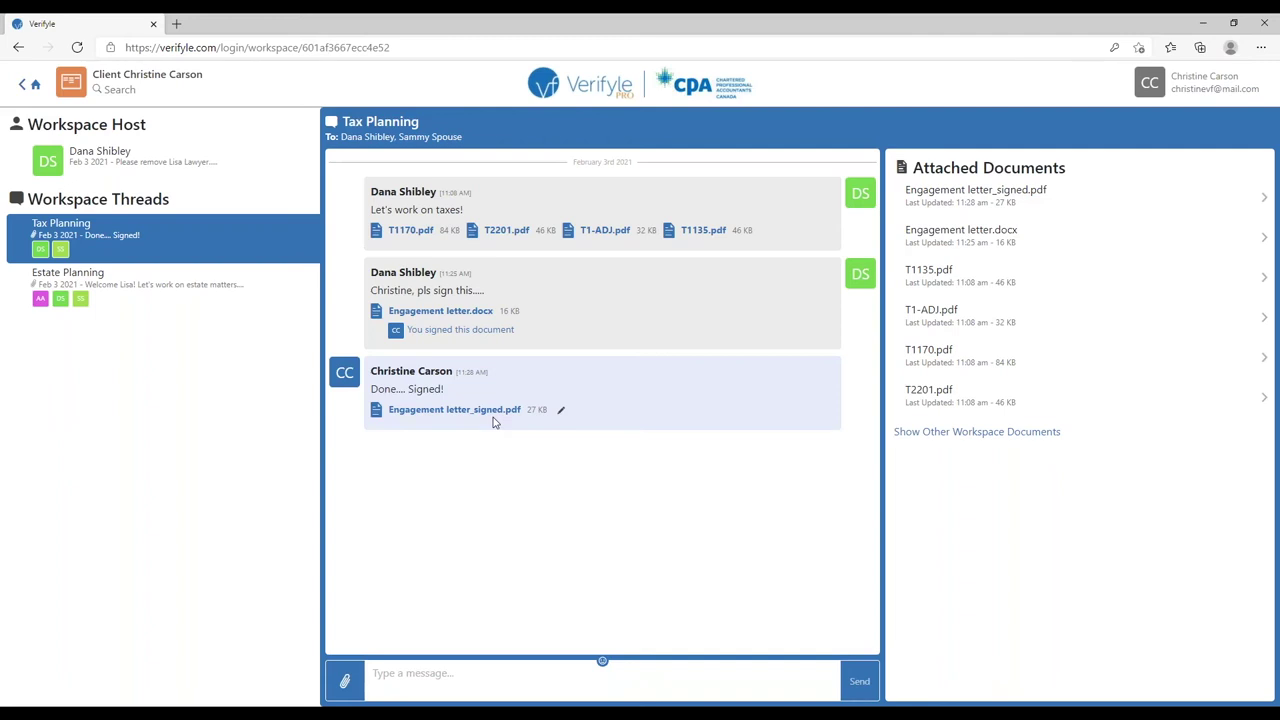
pyautogui.click(605, 655)
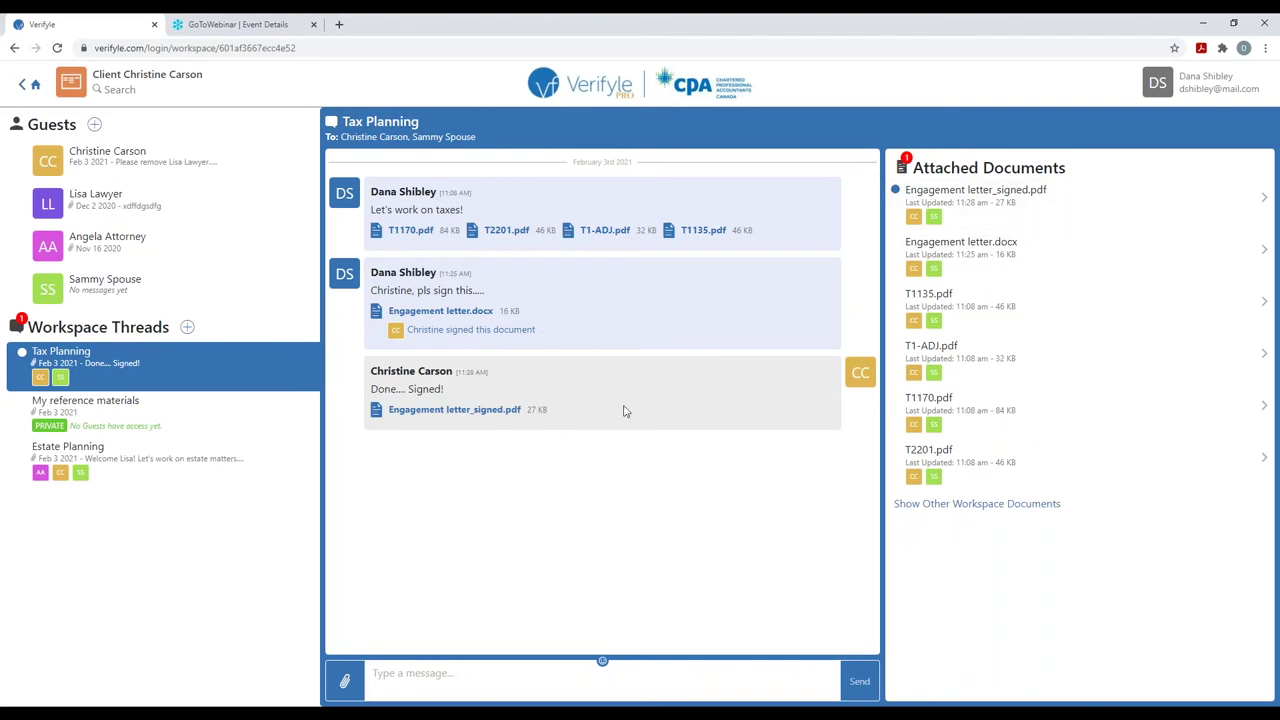
pyautogui.click(459, 410)
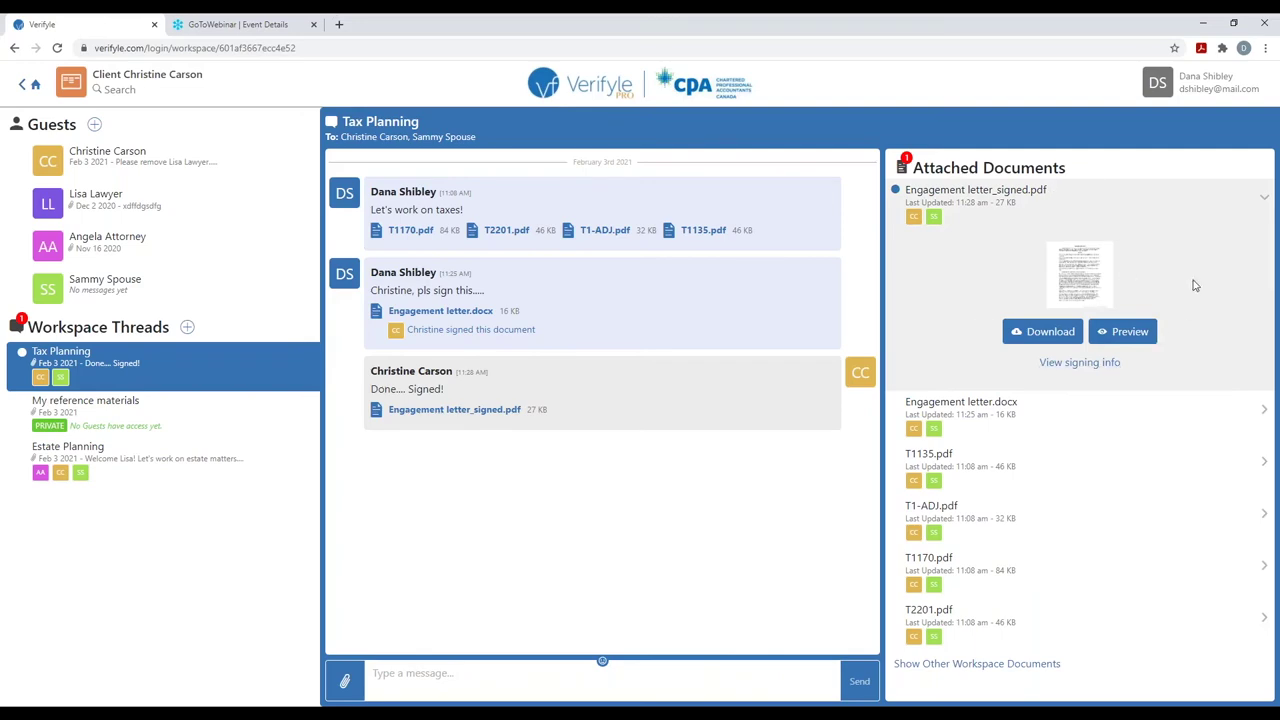
pyautogui.click(1130, 332)
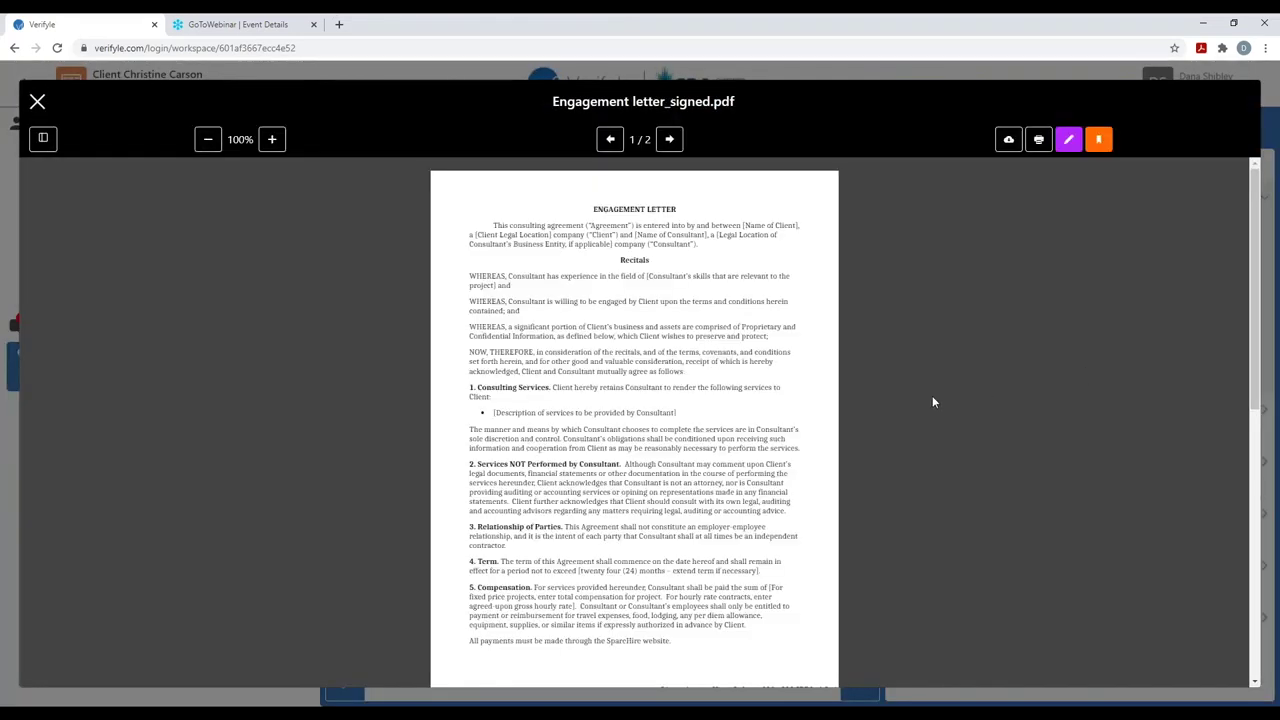
pyautogui.scroll(-5, 932, 395)
pyautogui.scroll(-3, 936, 392)
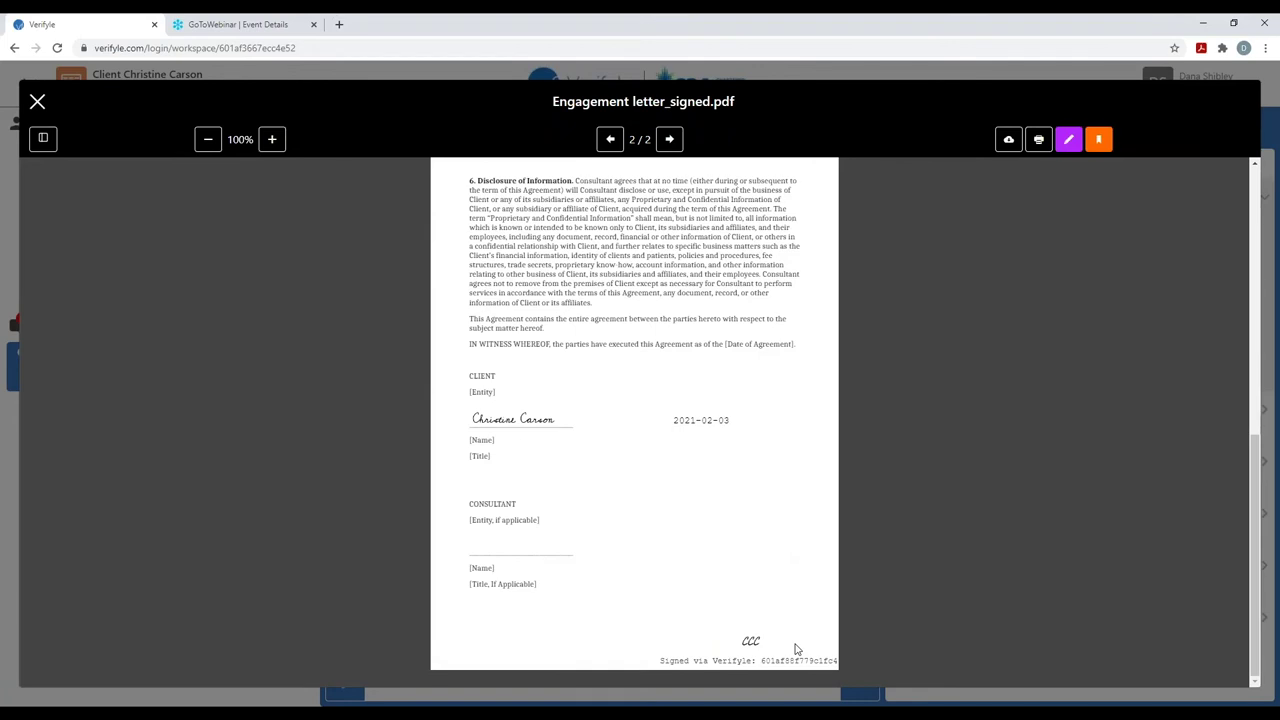
pyautogui.click(37, 101)
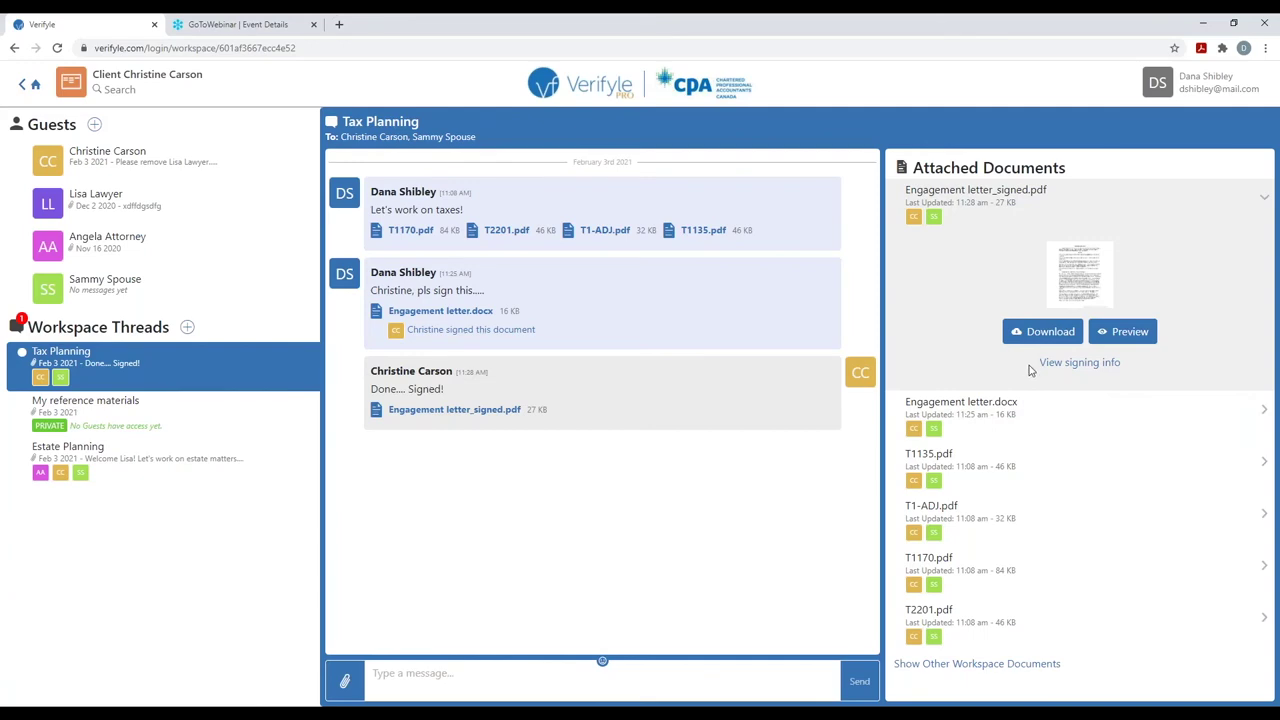
pyautogui.click(1080, 363)
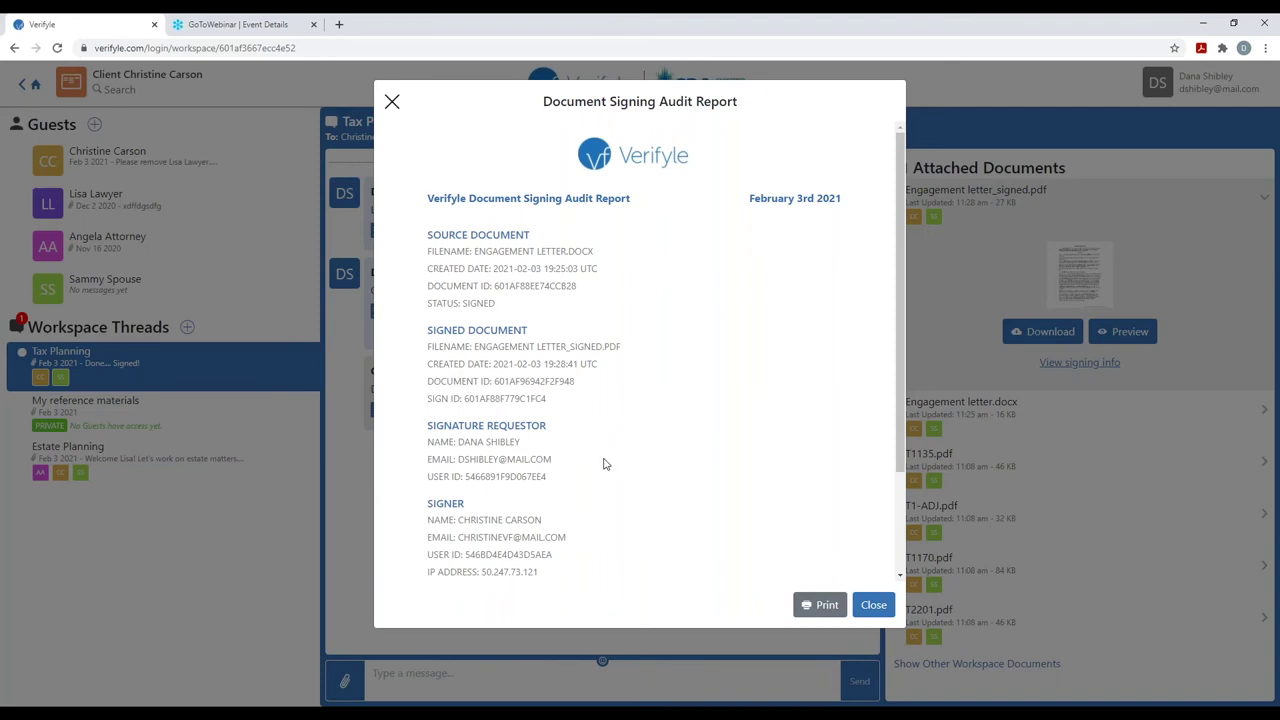
pyautogui.scroll(-3, 643, 477)
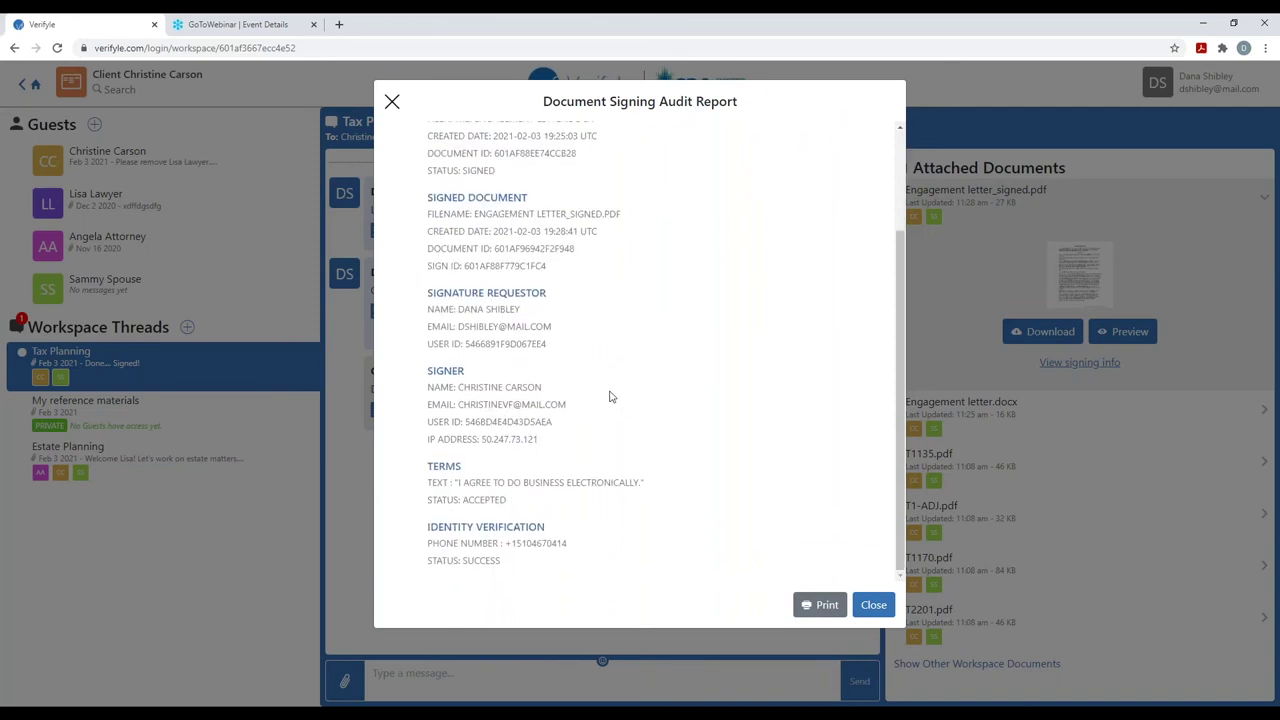
pyautogui.moveTo(540, 443); pyautogui.dragTo(484, 433)
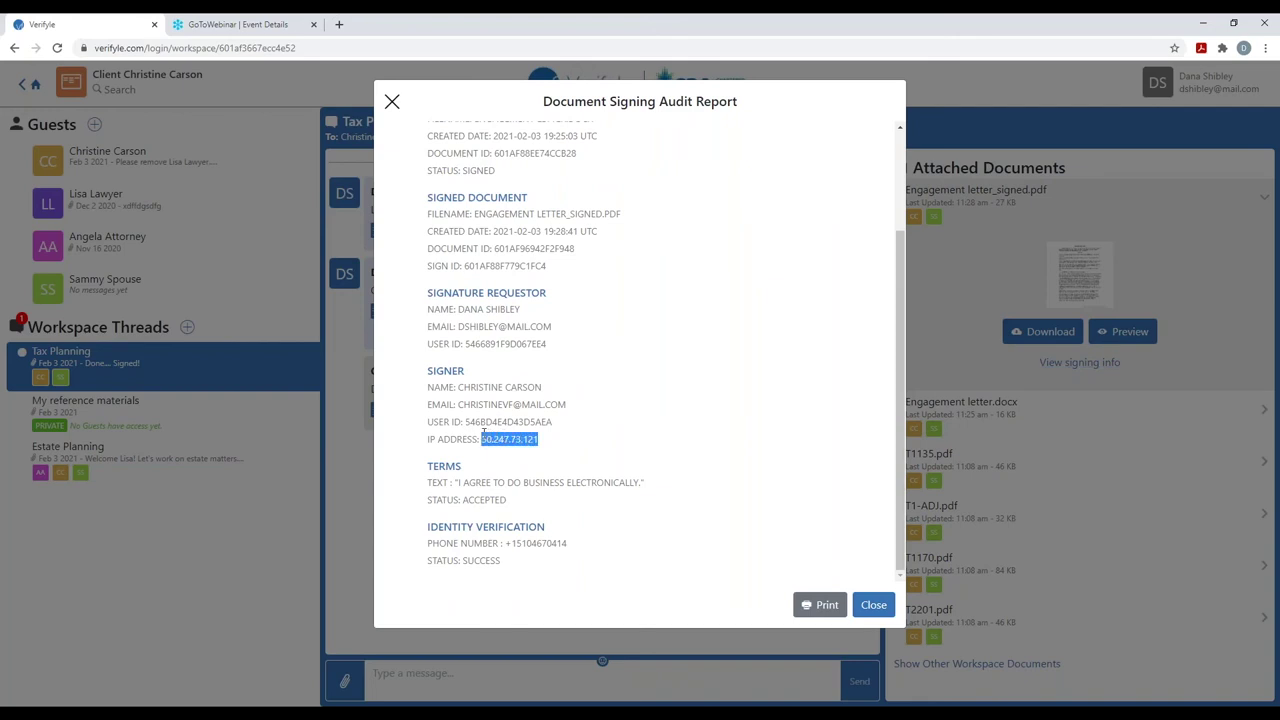
pyautogui.click(584, 455)
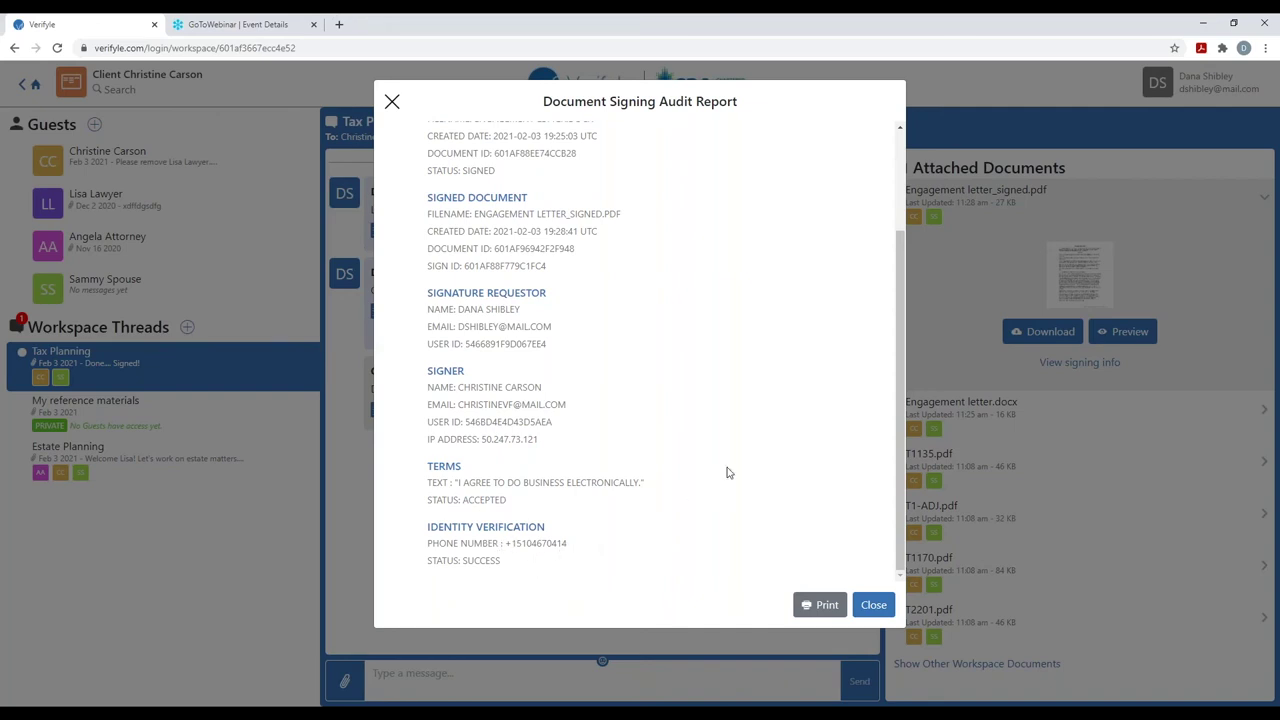
pyautogui.scroll(2, 735, 457)
pyautogui.scroll(-2, 731, 458)
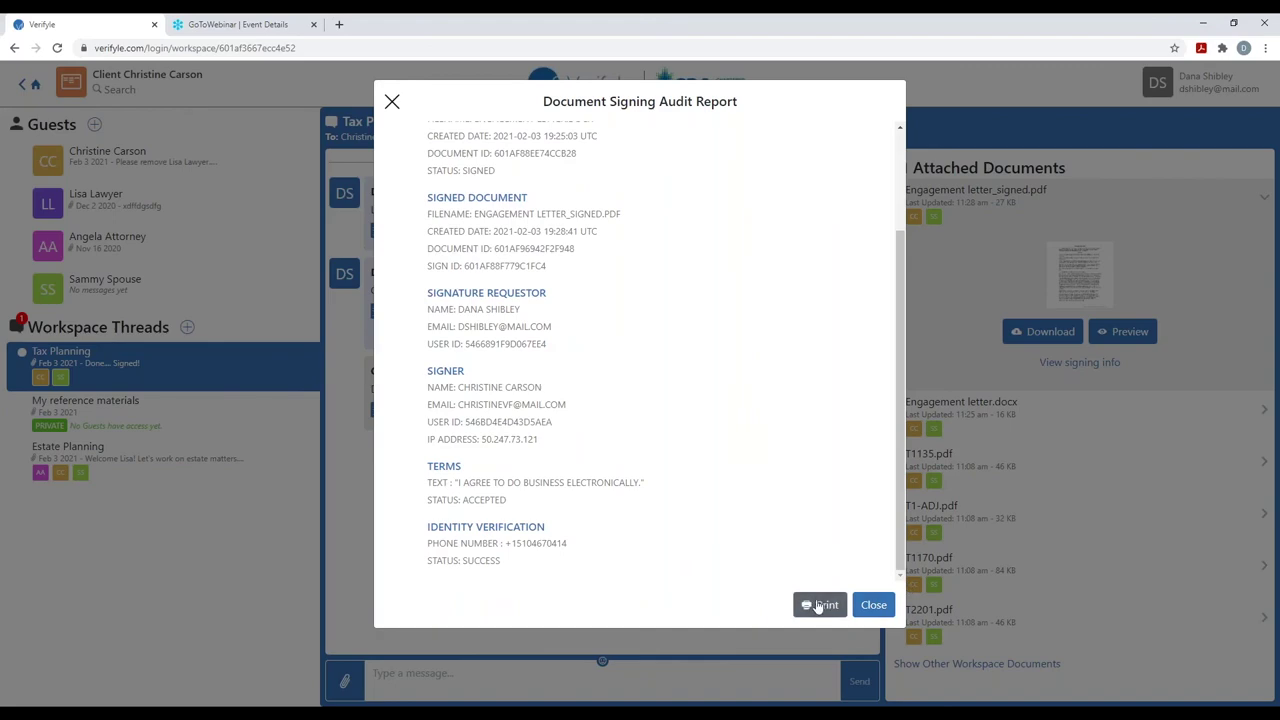
pyautogui.click(875, 602)
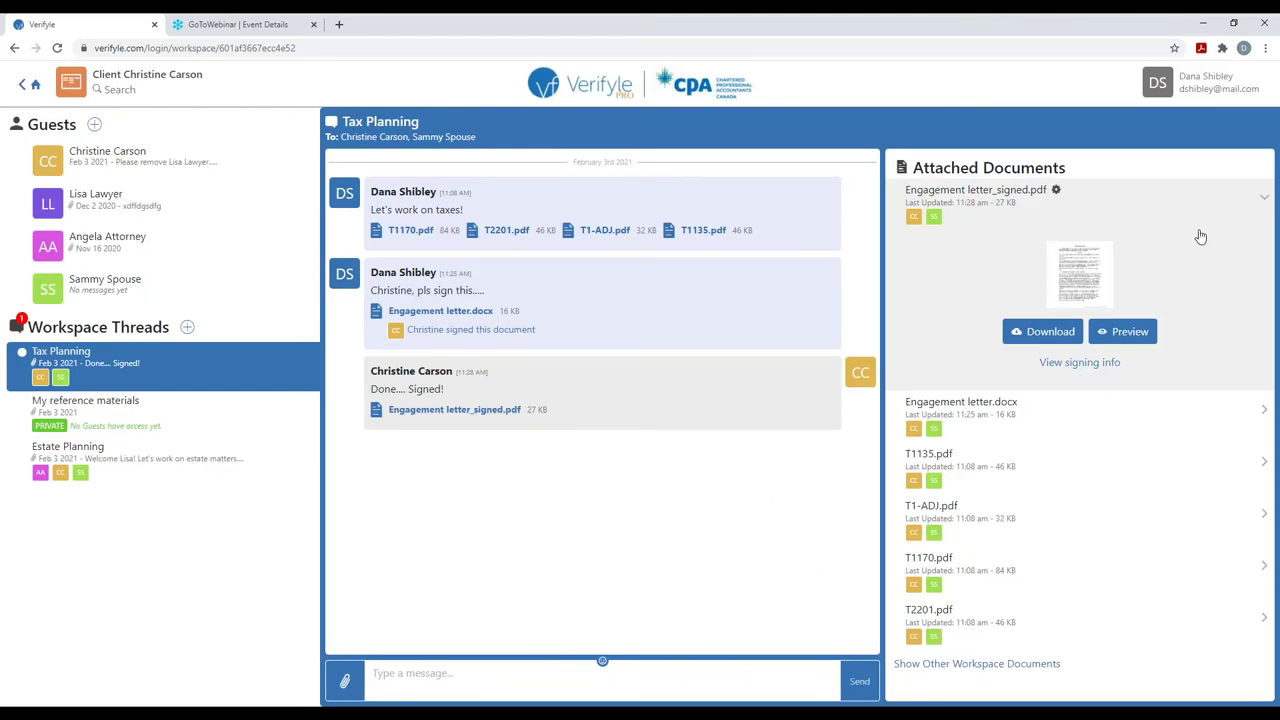
pyautogui.click(1143, 334)
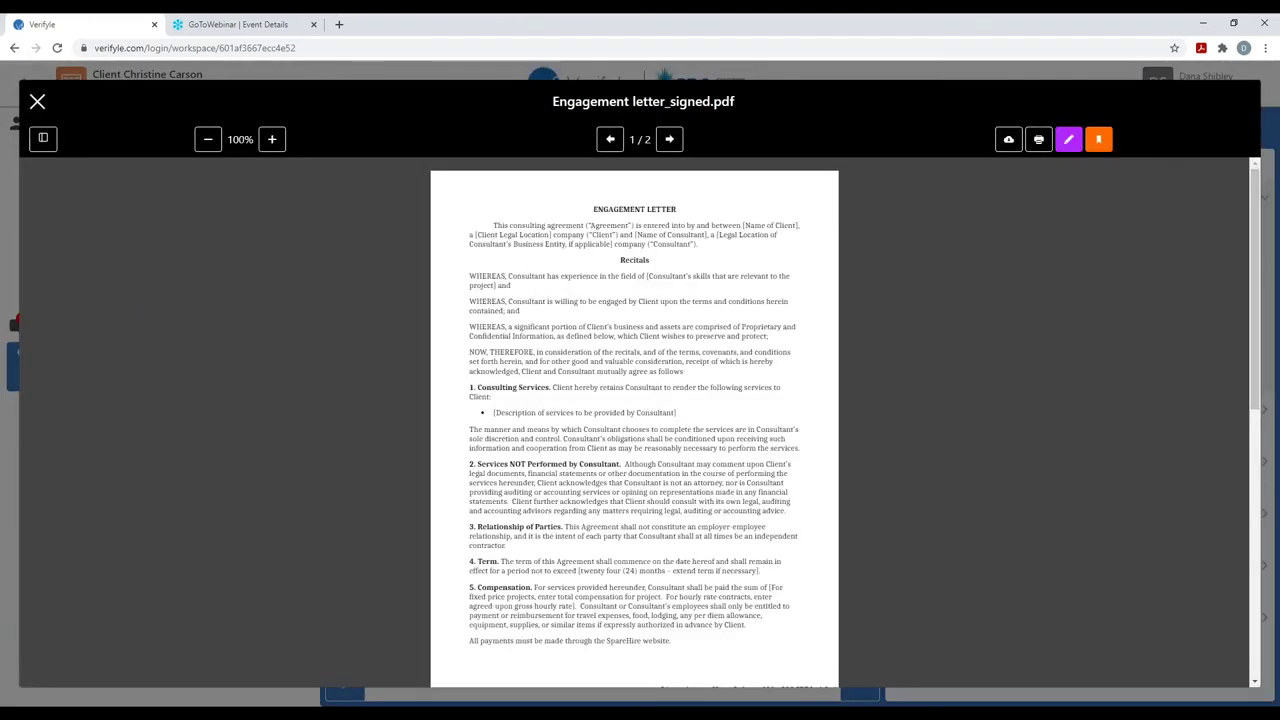
pyautogui.click(1068, 139)
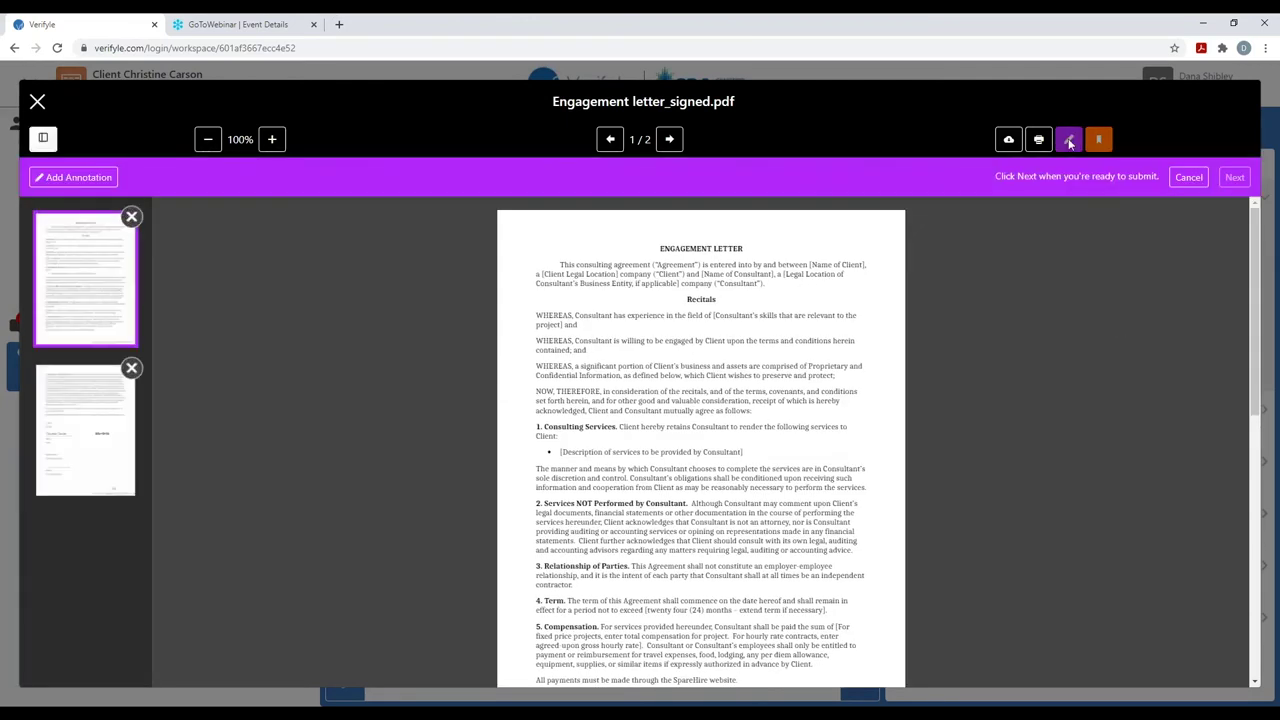
pyautogui.moveTo(97, 465); pyautogui.dragTo(97, 300)
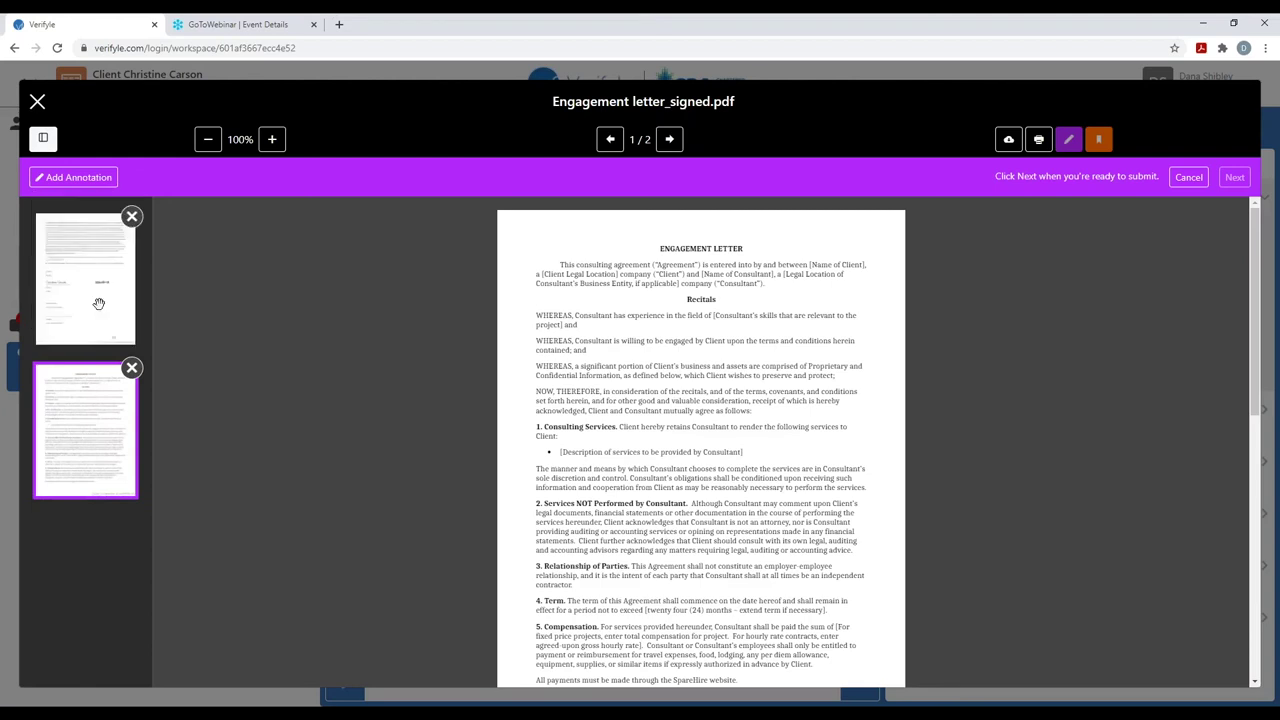
pyautogui.moveTo(97, 449)
pyautogui.mouseDown()
pyautogui.moveTo(101, 267)
pyautogui.moveTo(100, 284)
pyautogui.mouseUp()
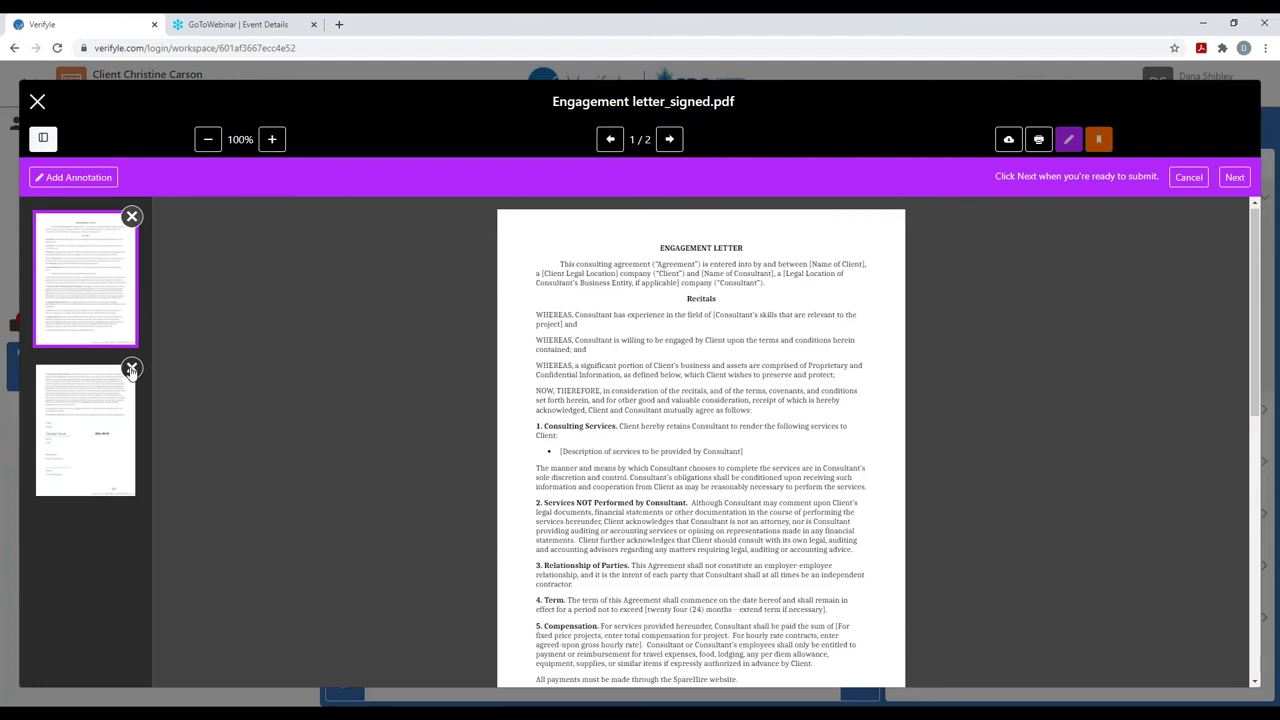
pyautogui.click(70, 178)
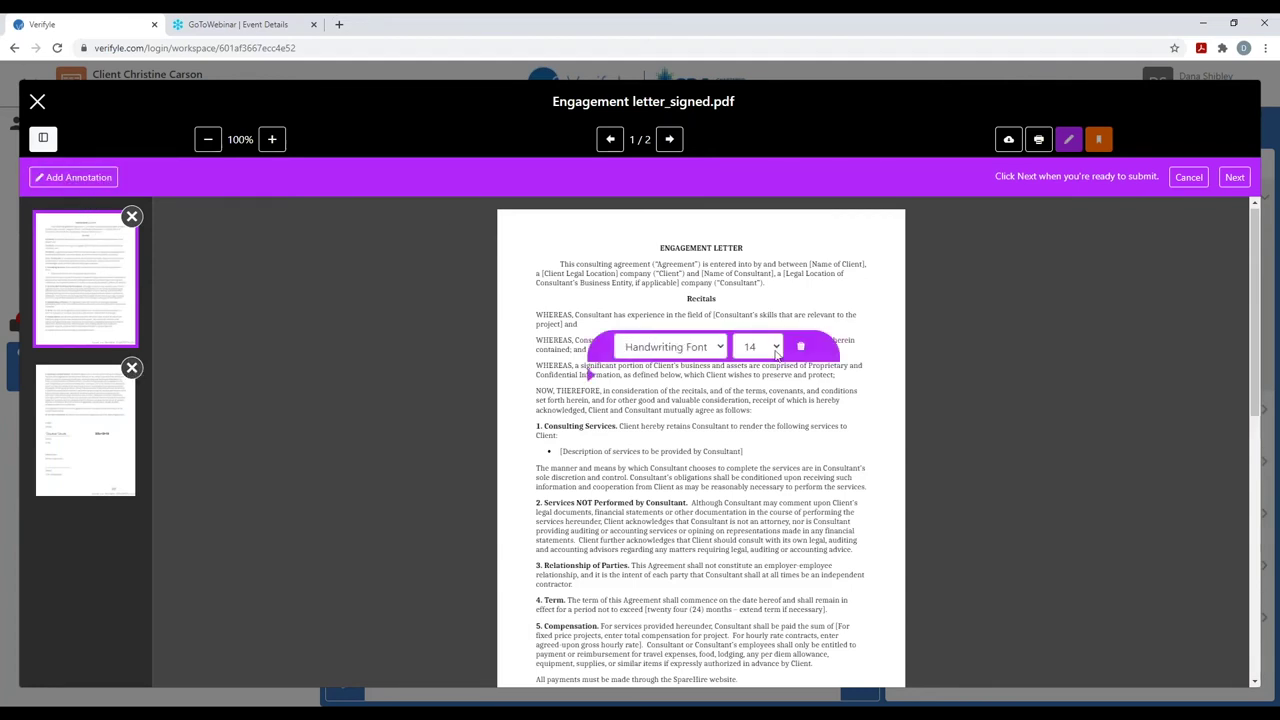
pyautogui.moveTo(818, 352)
pyautogui.mouseDown()
pyautogui.moveTo(994, 417)
pyautogui.moveTo(974, 417)
pyautogui.mouseUp()
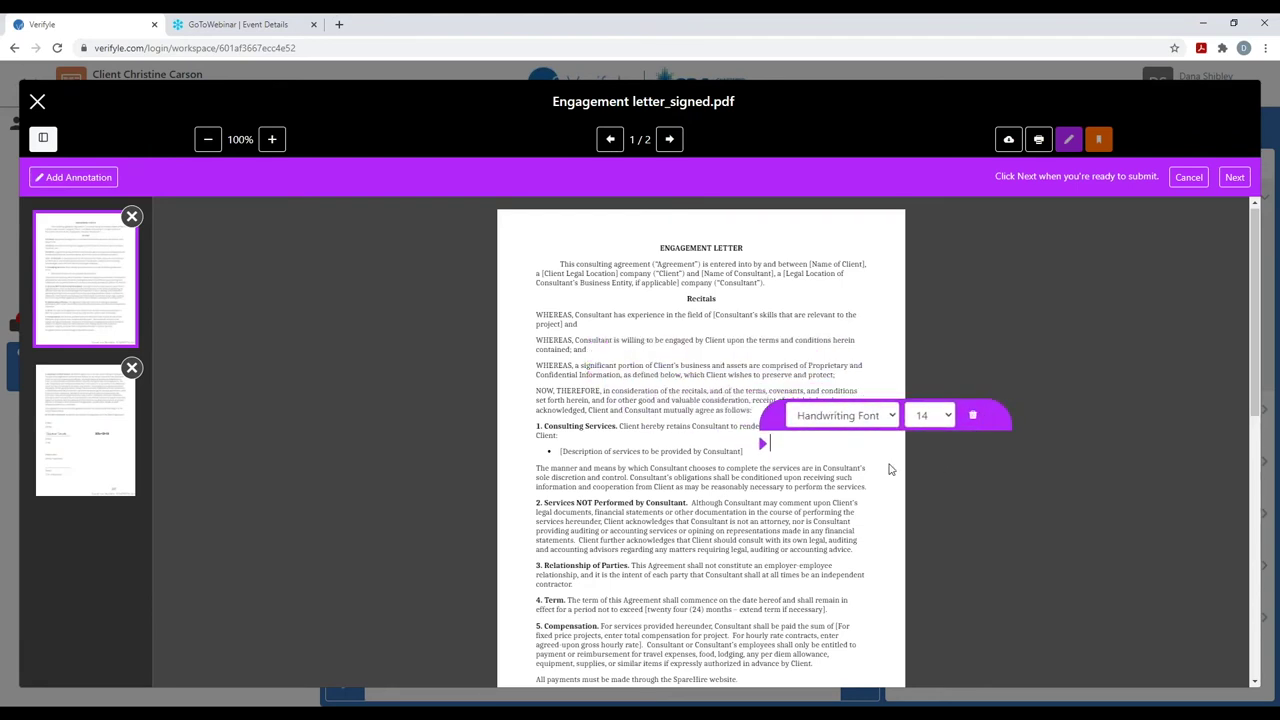
pyautogui.write('Comment')
pyautogui.click(930, 416)
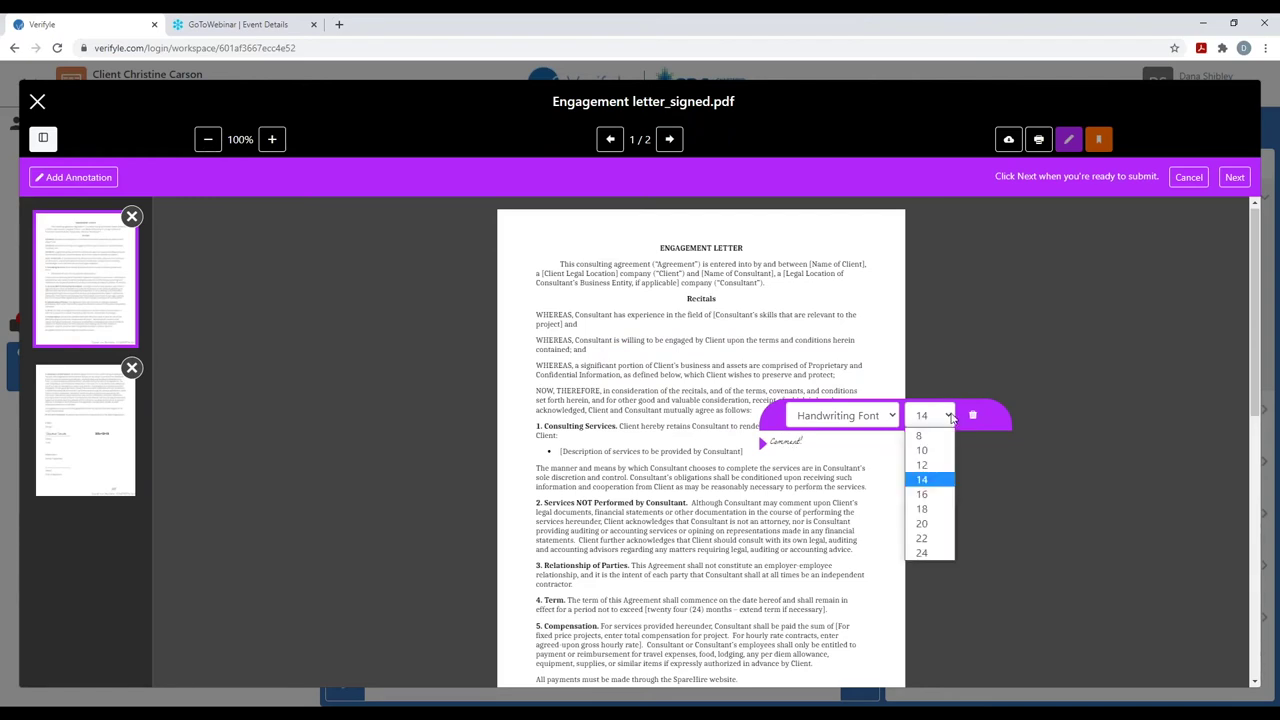
pyautogui.click(923, 525)
pyautogui.click(893, 416)
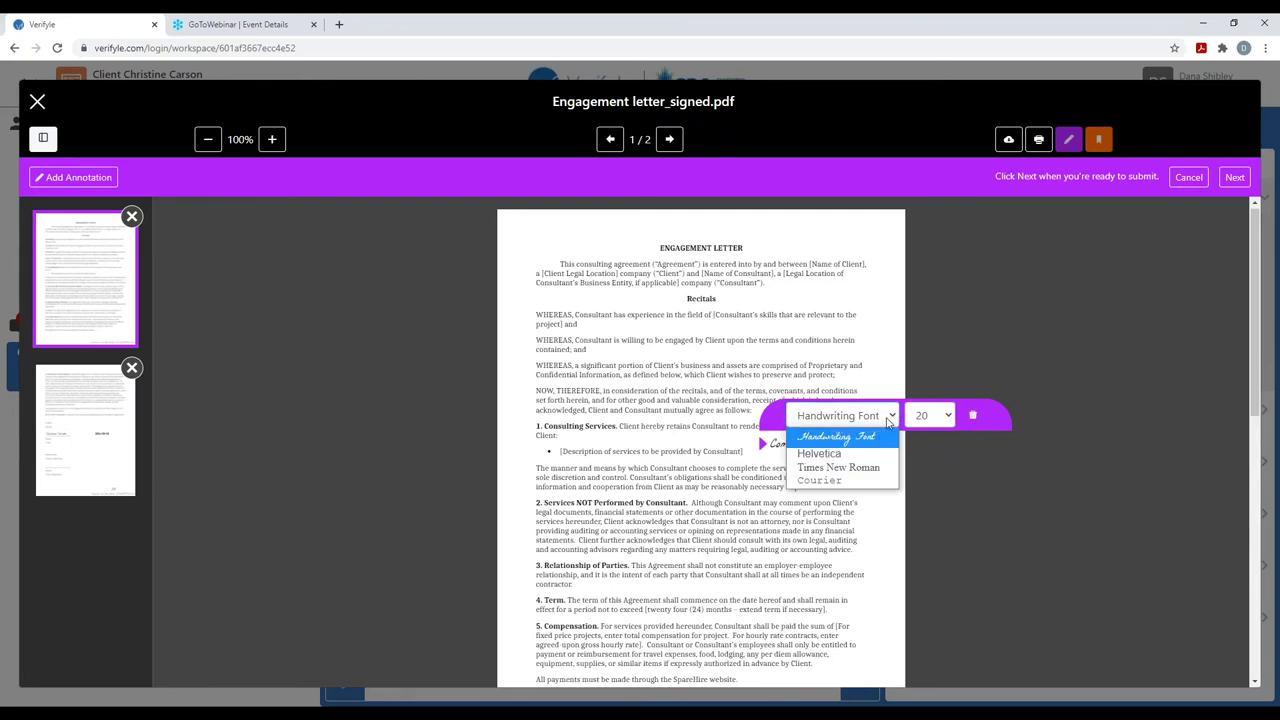
pyautogui.click(838, 467)
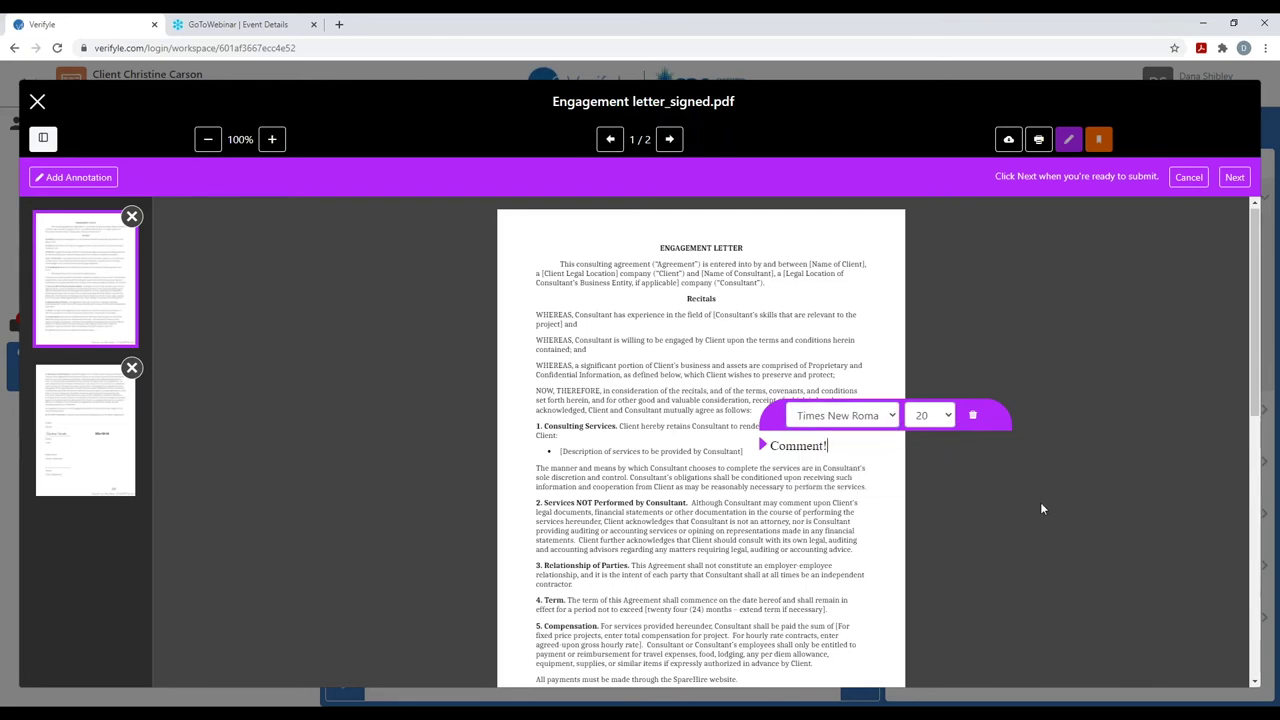
pyautogui.click(37, 101)
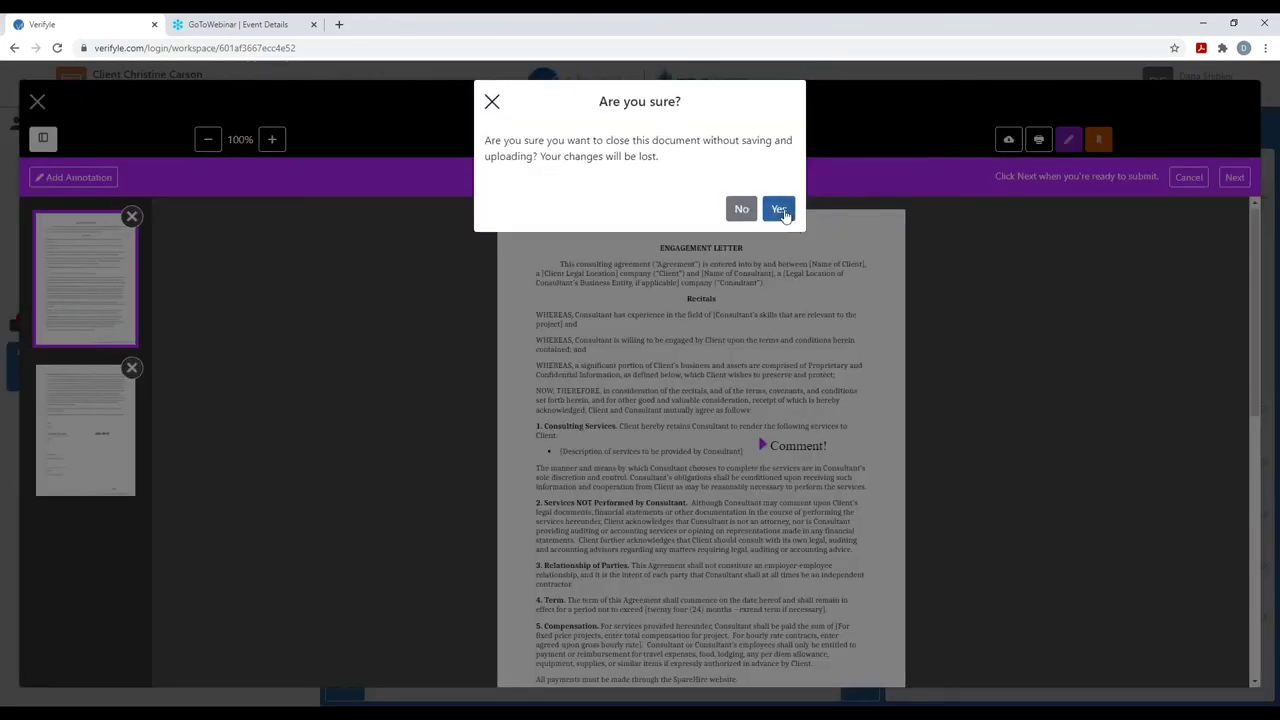
pyautogui.click(779, 209)
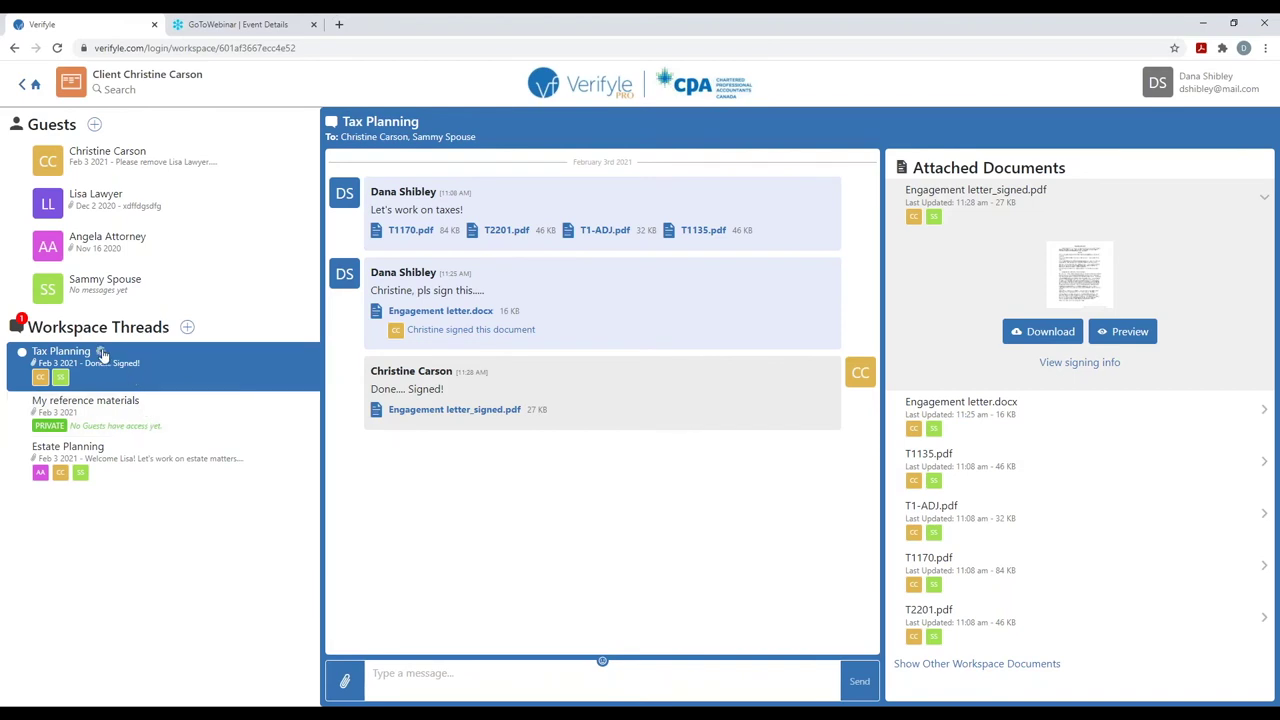
pyautogui.click(100, 351)
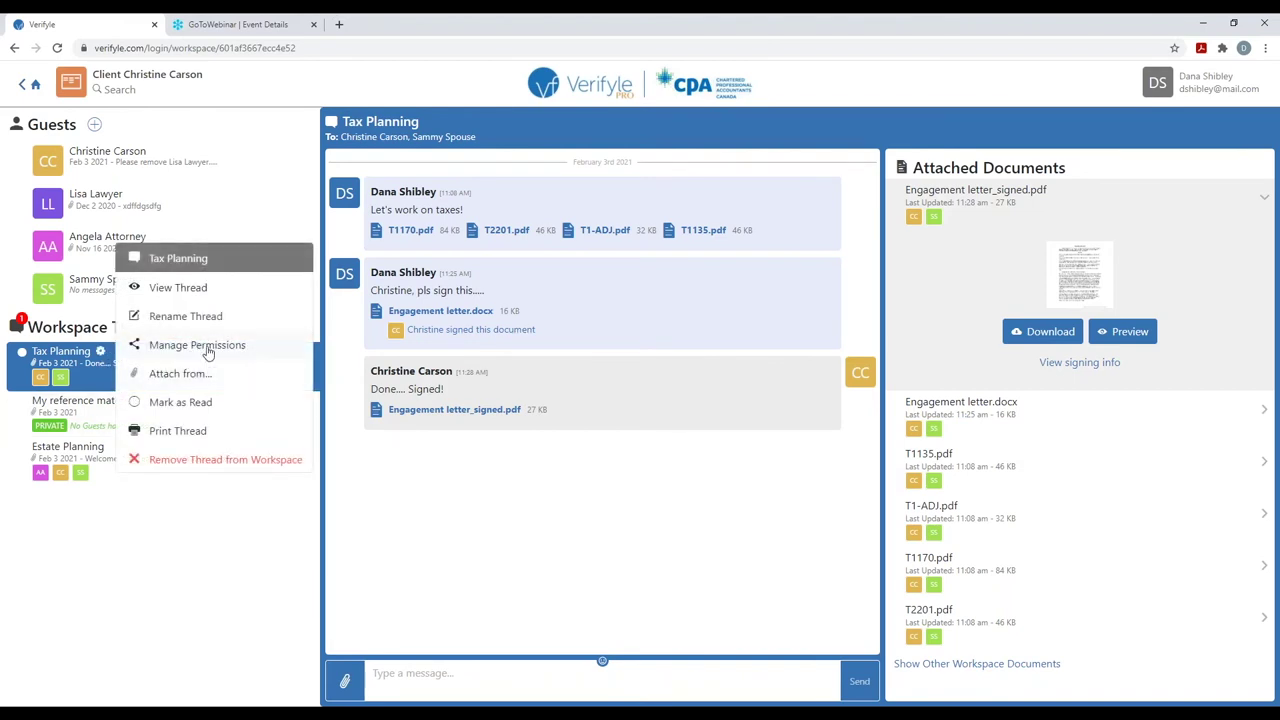
pyautogui.click(673, 550)
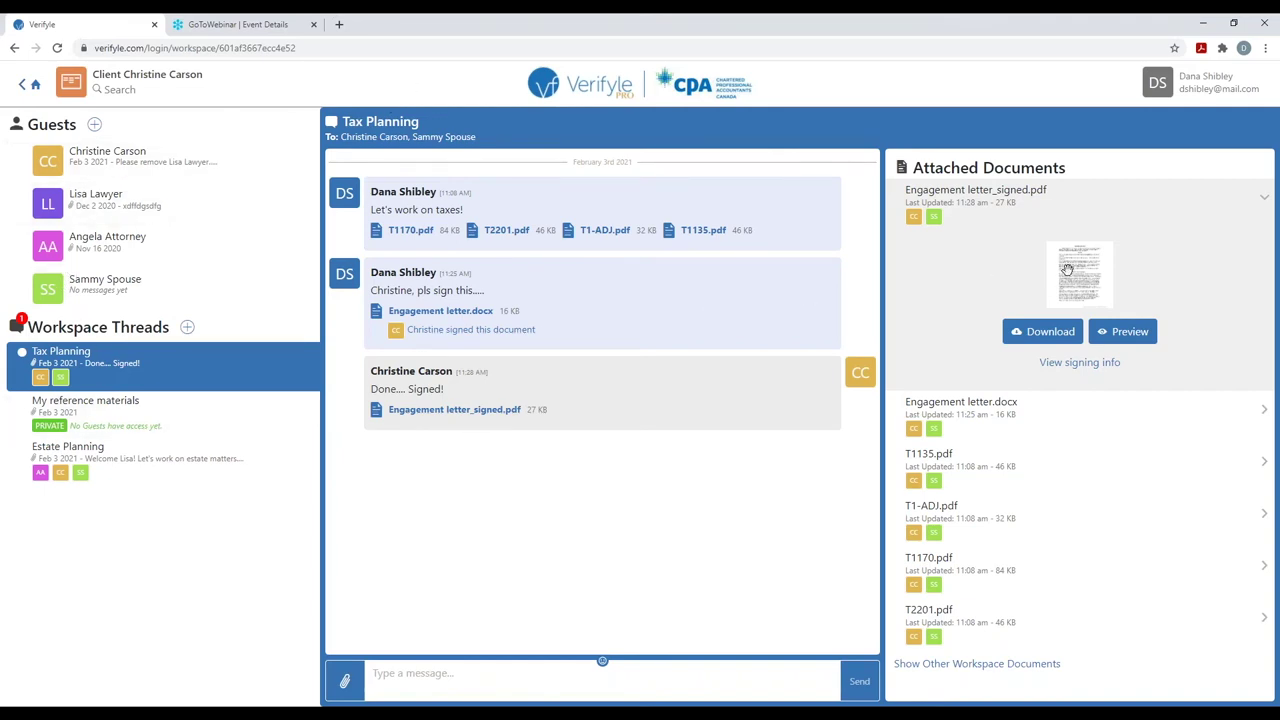
pyautogui.moveTo(1080, 273)
pyautogui.mouseDown()
pyautogui.moveTo(1035, 266)
pyautogui.moveTo(958, 282)
pyautogui.moveTo(630, 412)
pyautogui.moveTo(338, 490)
pyautogui.moveTo(196, 484)
pyautogui.moveTo(143, 300)
pyautogui.moveTo(126, 170)
pyautogui.moveTo(118, 276)
pyautogui.moveTo(114, 163)
pyautogui.moveTo(990, 271)
pyautogui.moveTo(1115, 273)
pyautogui.moveTo(1088, 272)
pyautogui.mouseUp()
# - Collapse the Engagement letter_signed.pdf preview in Attached Documents
pyautogui.click(1265, 200)
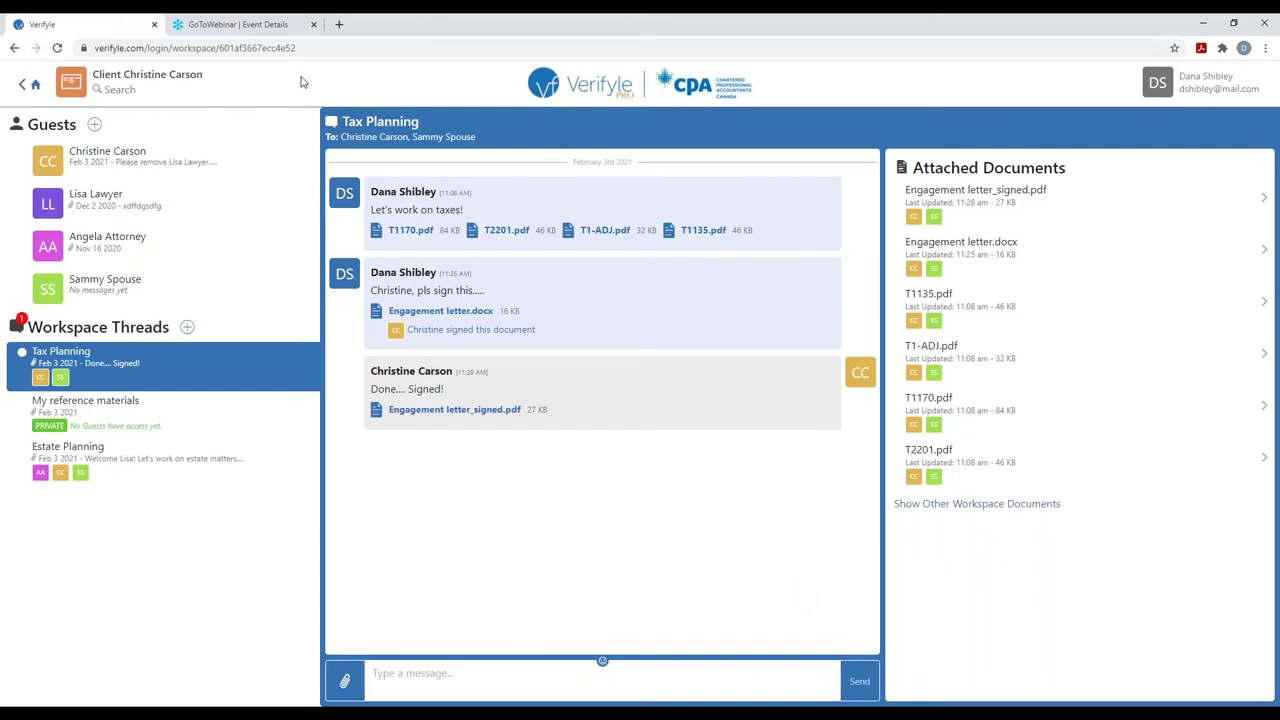
# - Select and clear the workspace title text, then go back to the Workspaces home list
pyautogui.doubleClick(105, 74)
pyautogui.moveTo(150, 76); pyautogui.dragTo(202, 76)
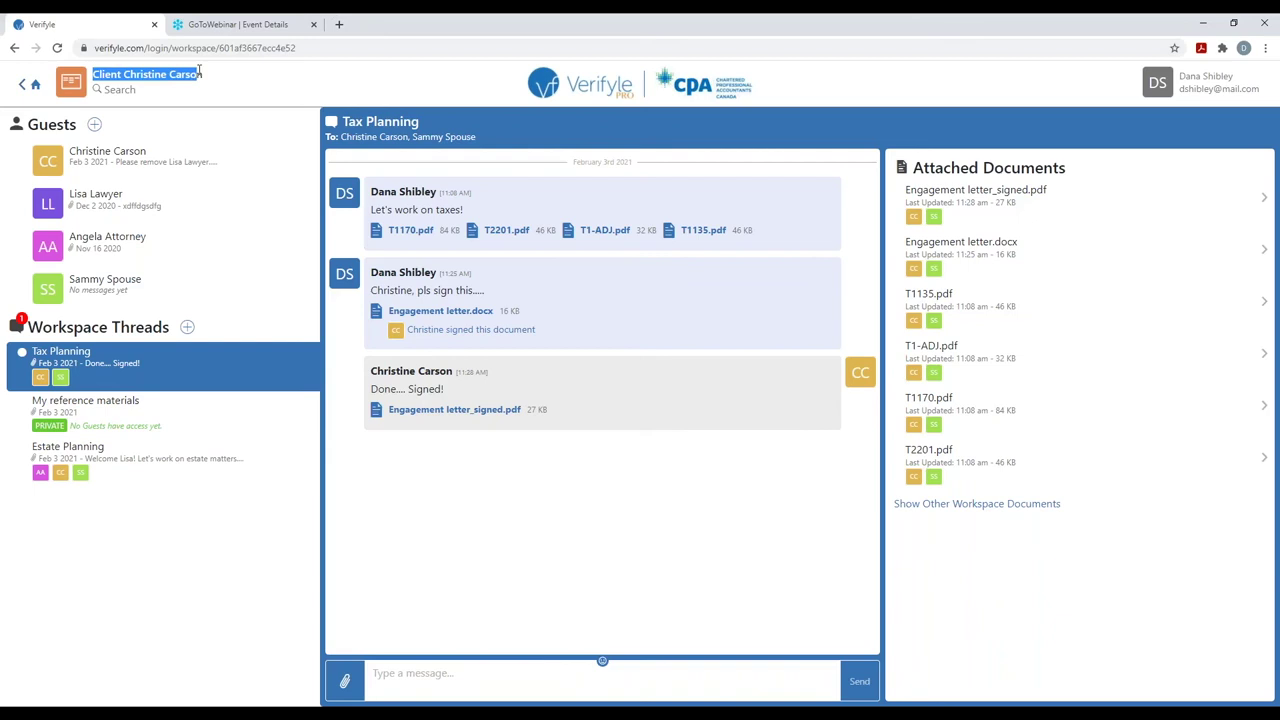
pyautogui.click(278, 89)
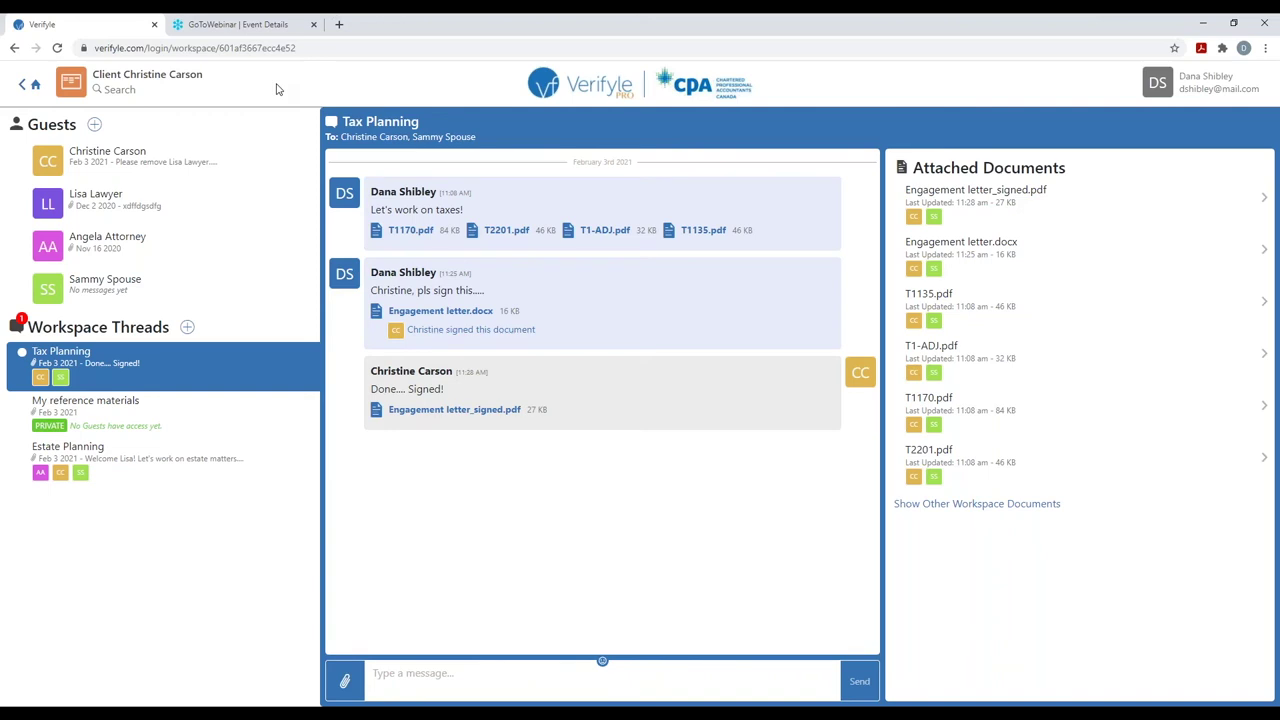
pyautogui.click(35, 87)
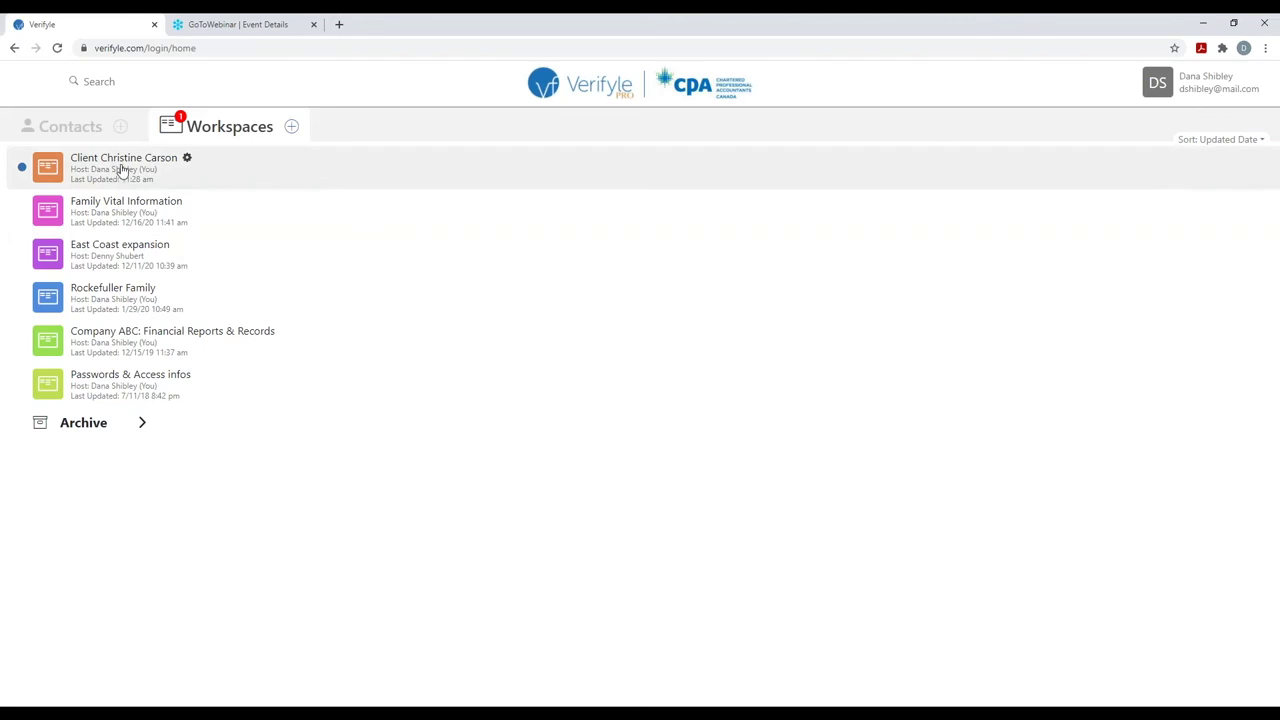
pyautogui.click(122, 170)
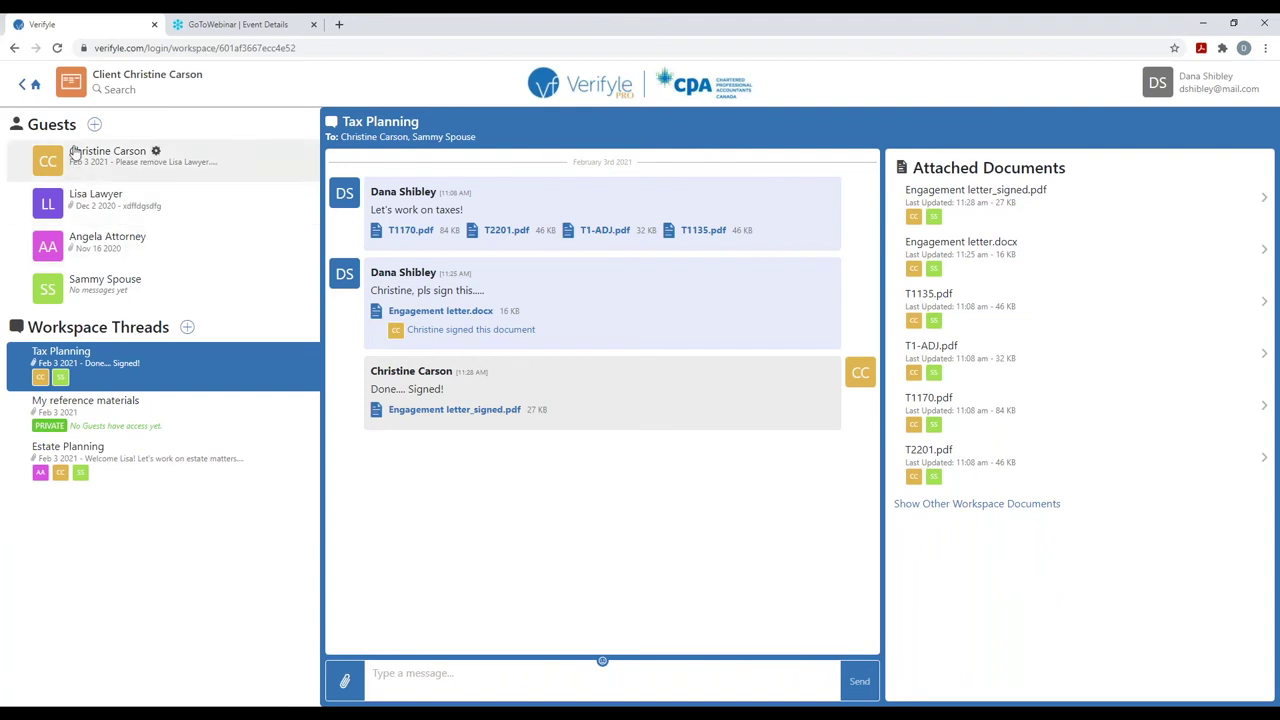
pyautogui.click(35, 84)
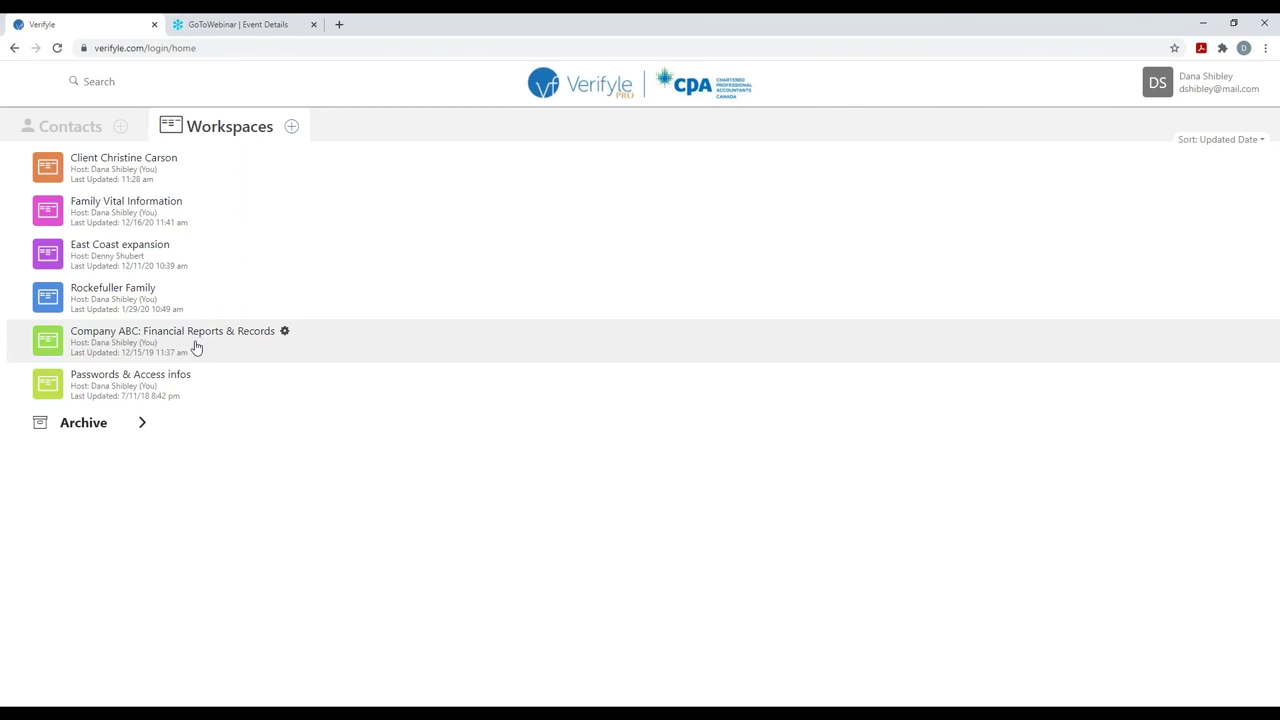
pyautogui.click(196, 344)
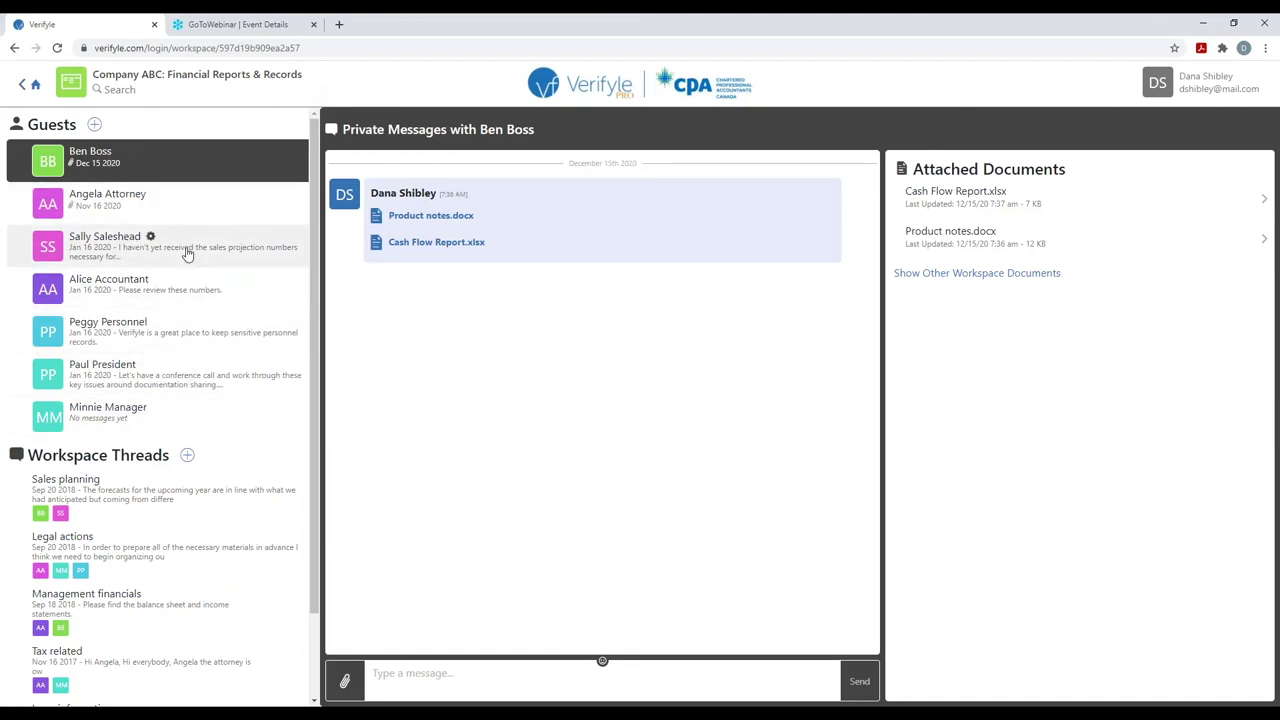
pyautogui.click(204, 375)
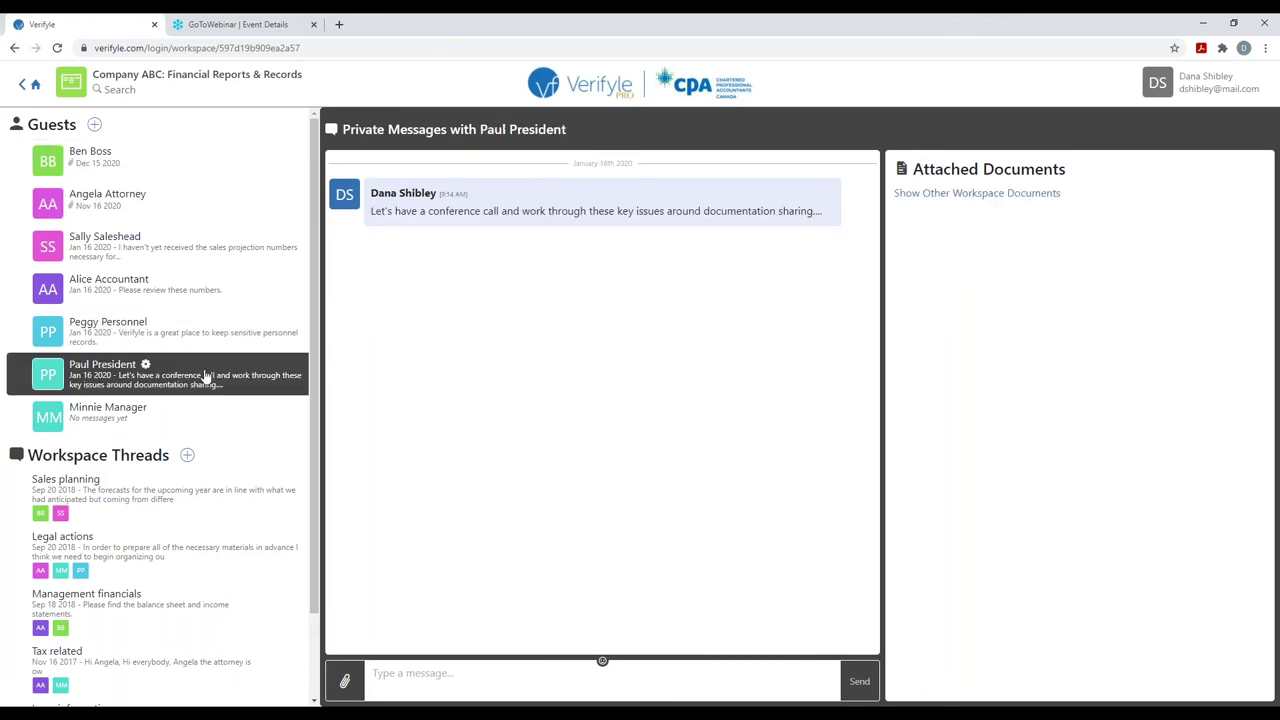
pyautogui.click(207, 330)
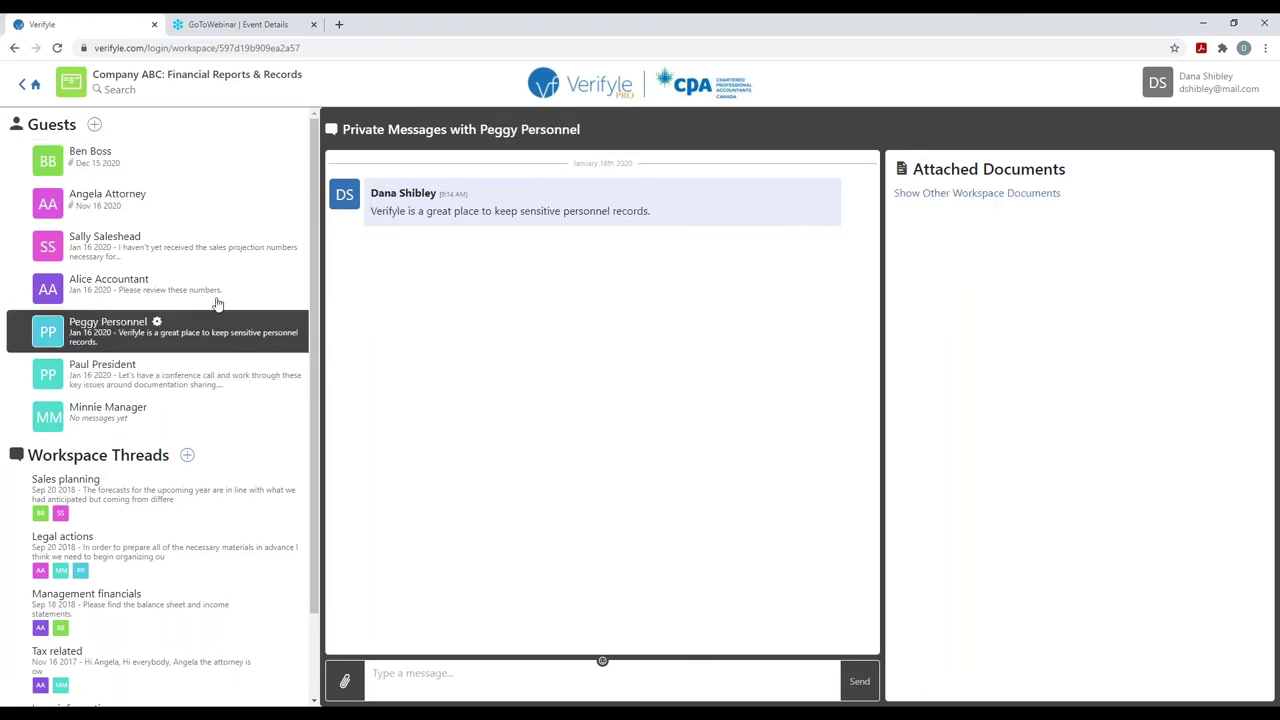
pyautogui.click(222, 247)
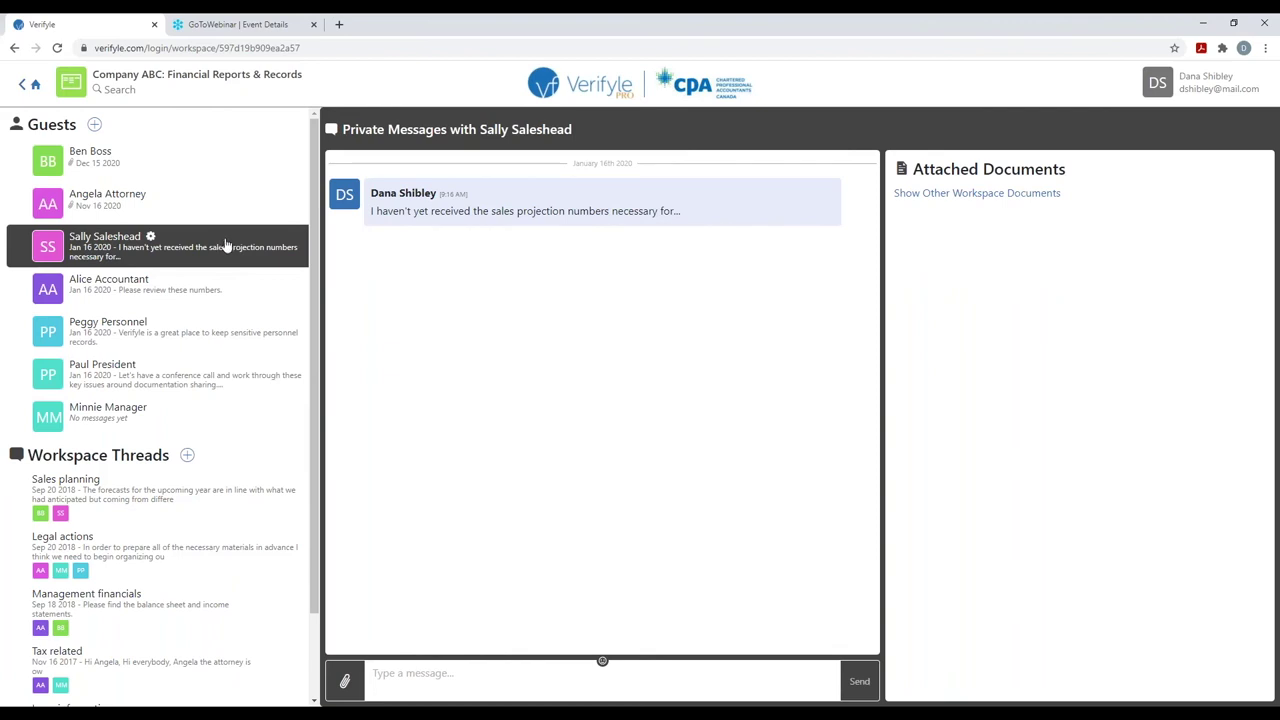
pyautogui.scroll(-1, 260, 517)
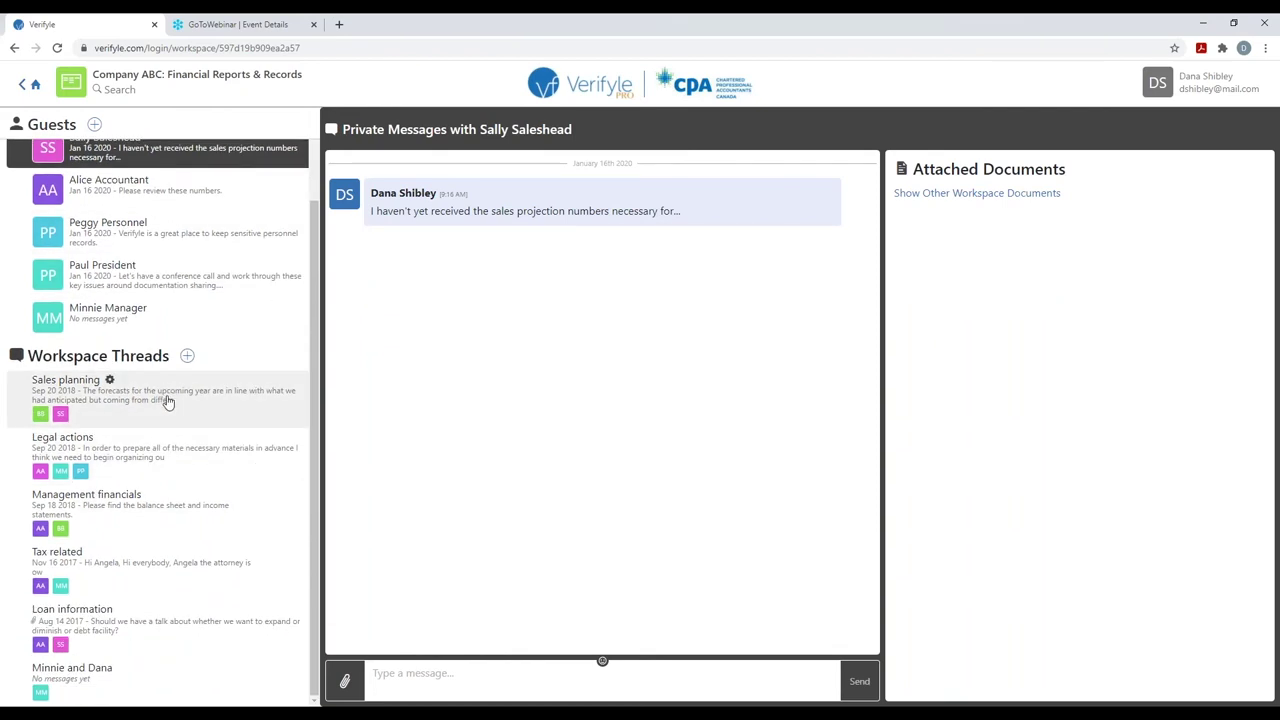
pyautogui.click(167, 400)
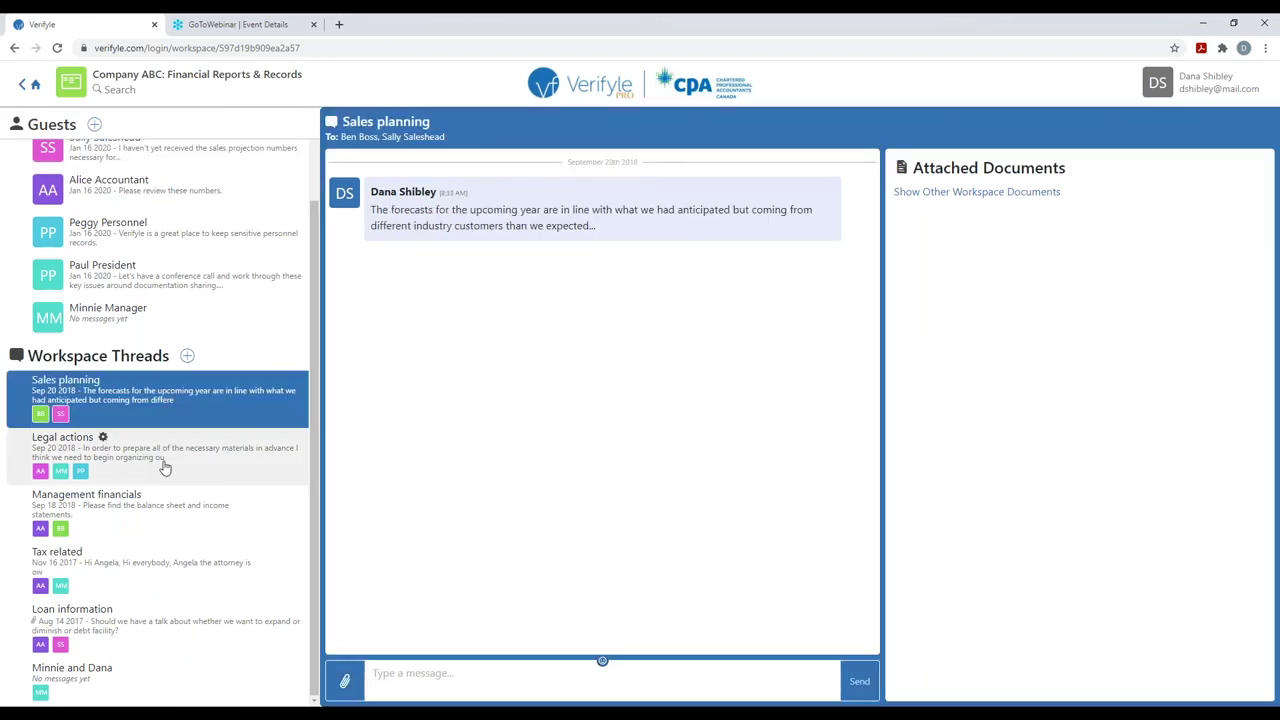
pyautogui.click(172, 510)
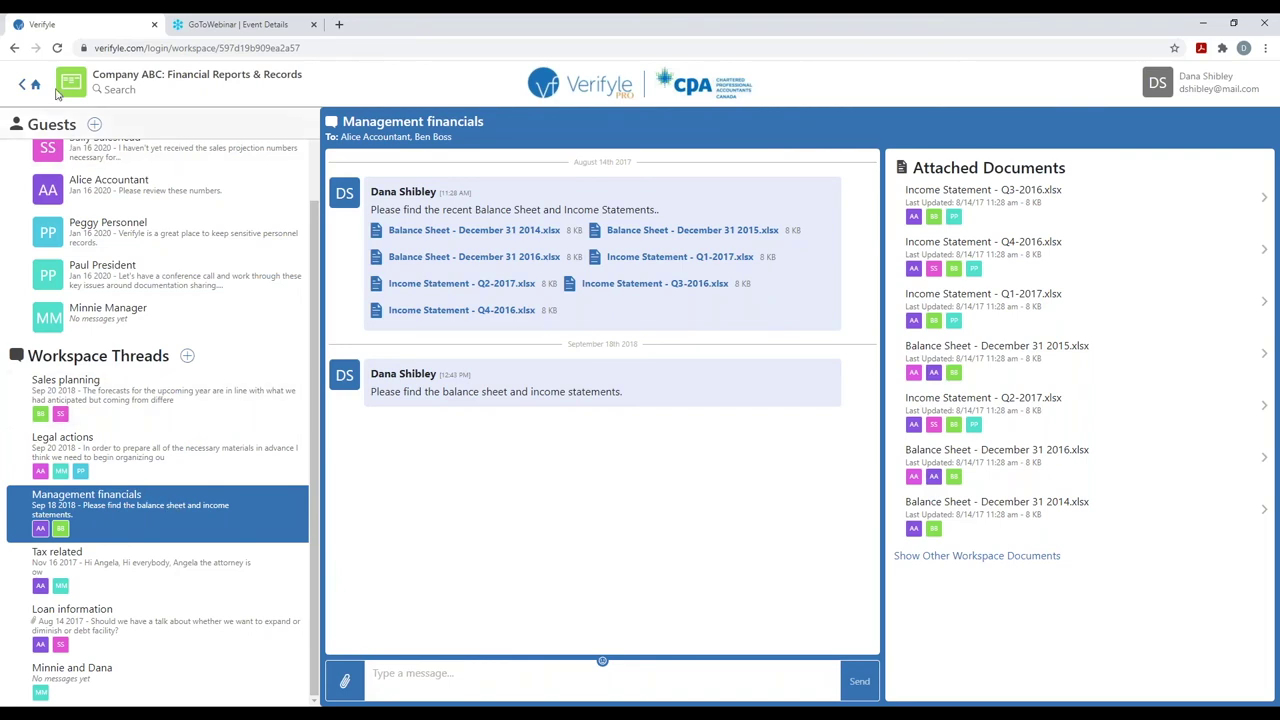
pyautogui.click(36, 85)
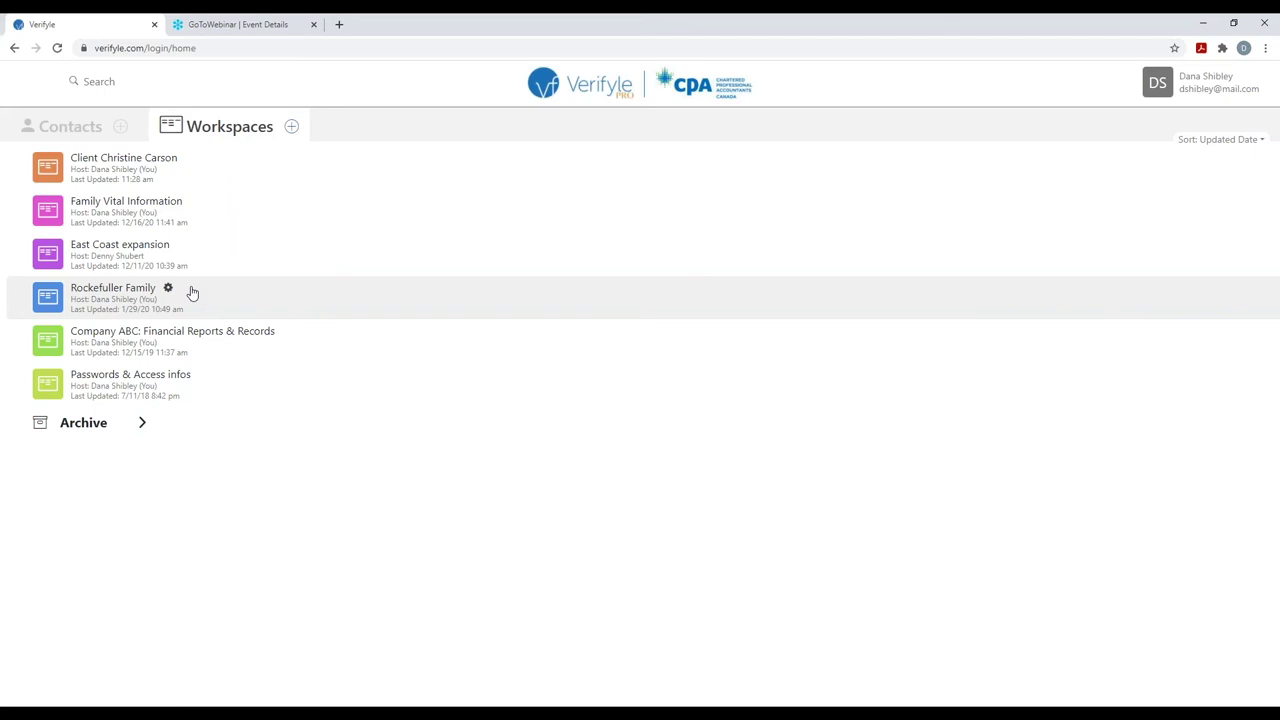
# - Open the Rockefuller Family workspace from the Workspaces list
pyautogui.click(192, 292)
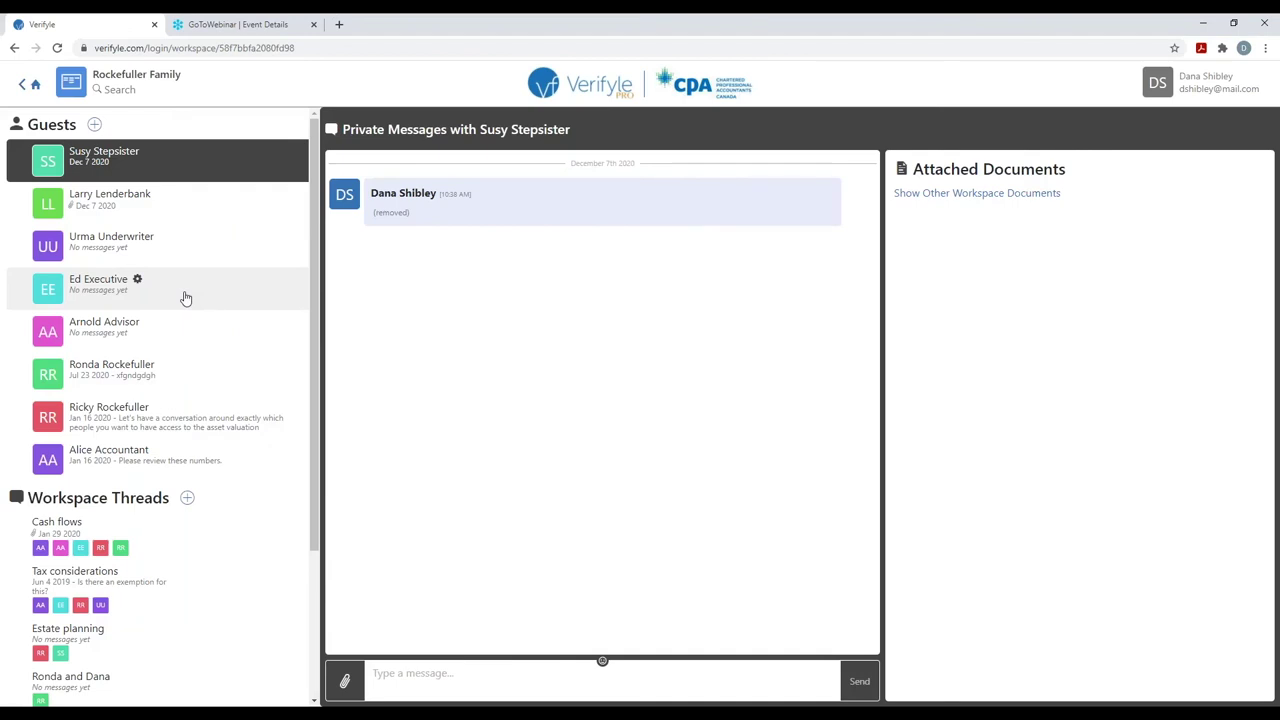
# - Open the guest conversation about asset valuation access and list the workspace's other documents
pyautogui.click(188, 415)
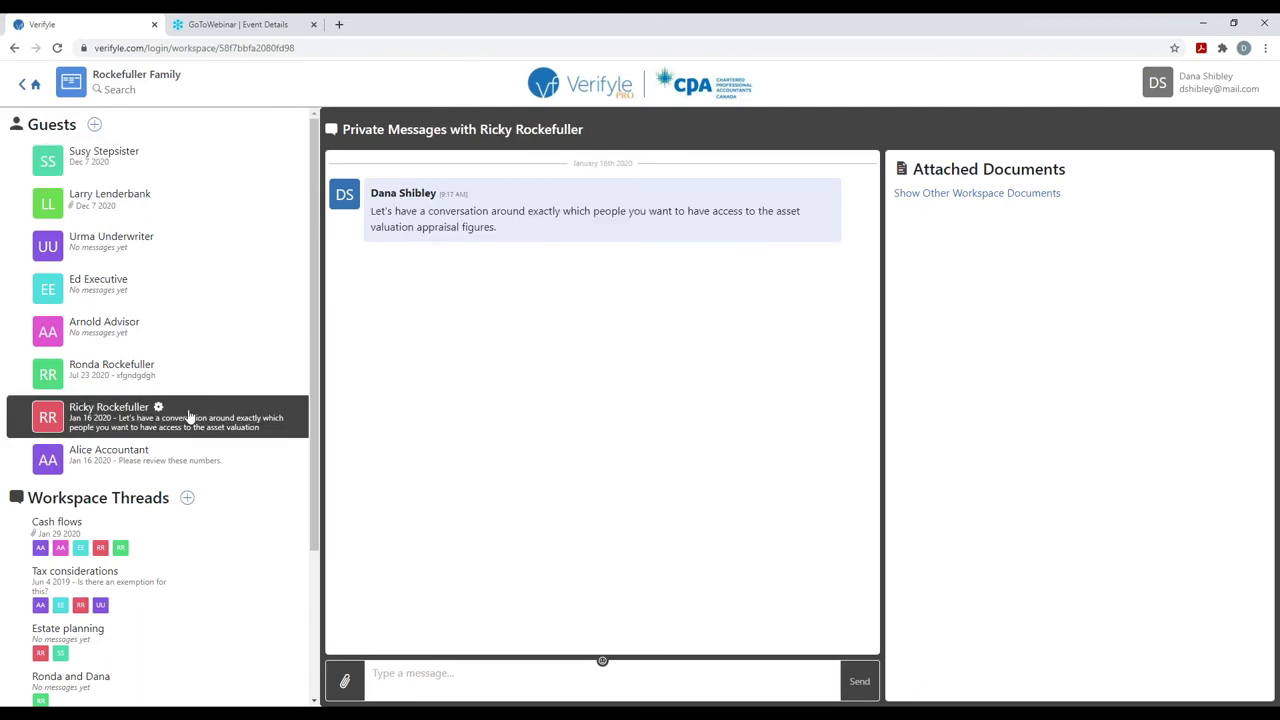
pyautogui.click(940, 194)
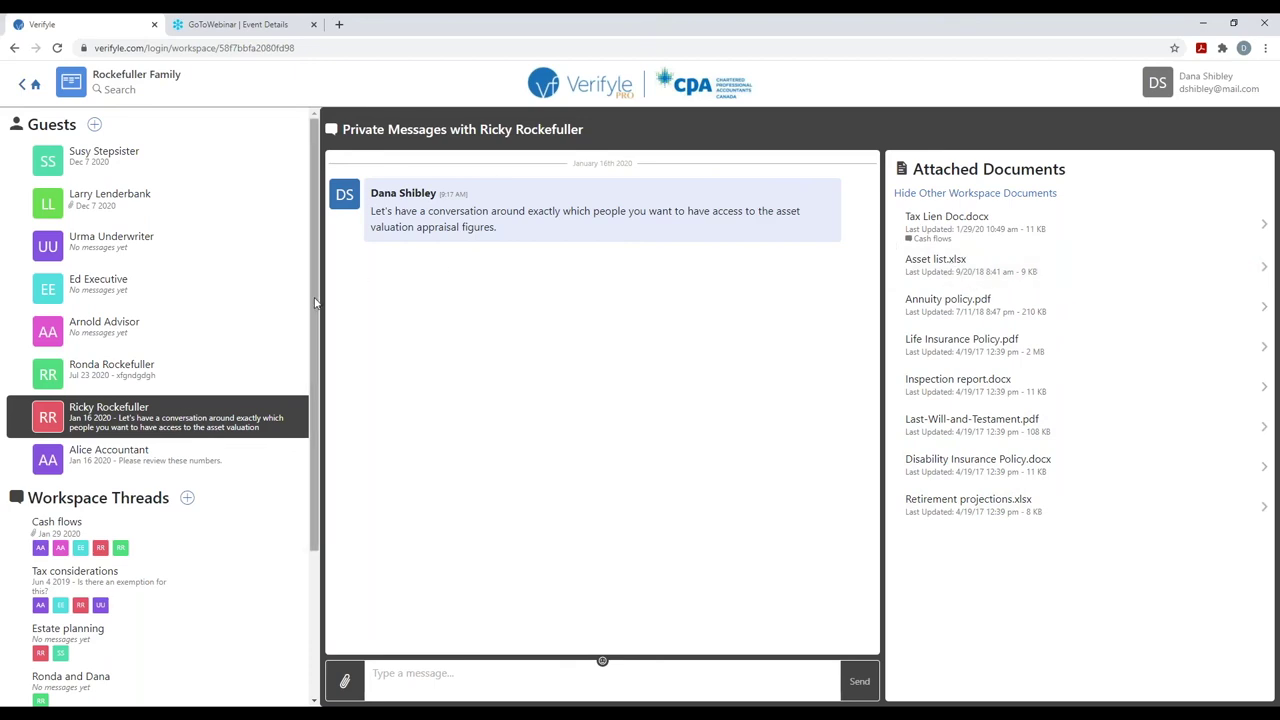
# - Scroll through the Guests and Workspace Threads sidebar, then return to the Workspaces home page
pyautogui.scroll(-1, 323, 350)
pyautogui.scroll(-1, 323, 350)
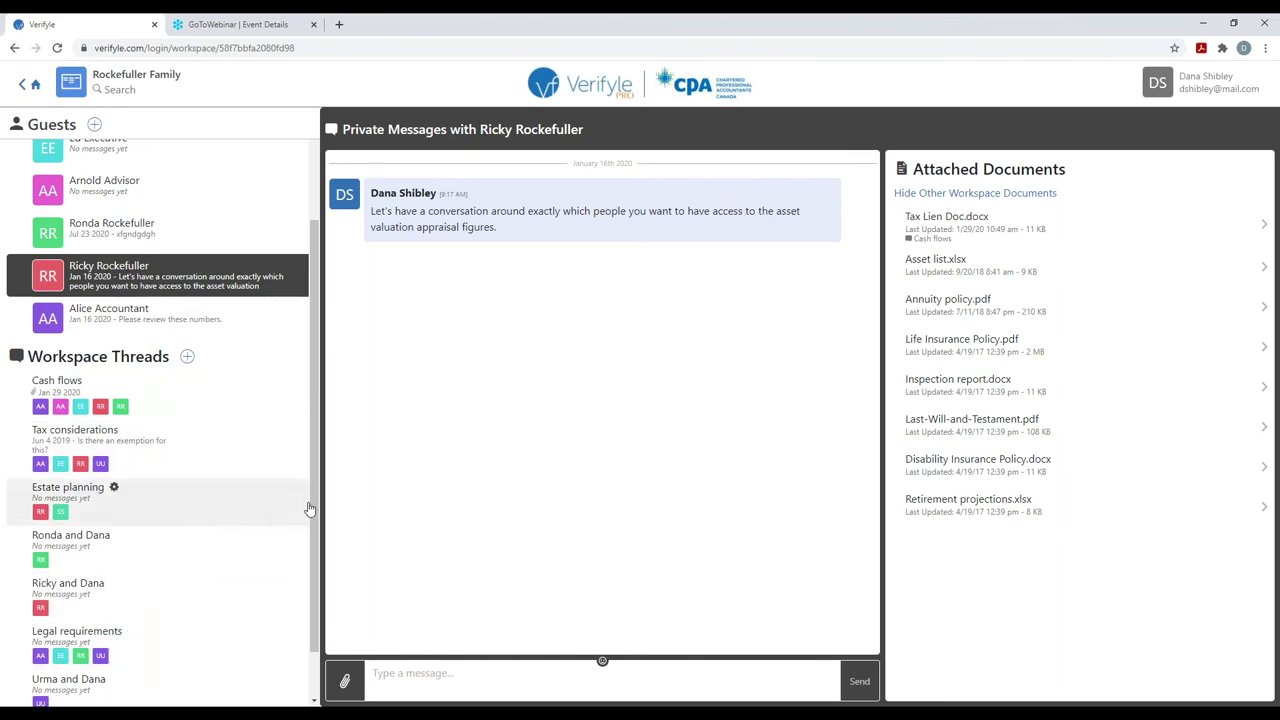
pyautogui.moveTo(316, 495); pyautogui.dragTo(322, 380)
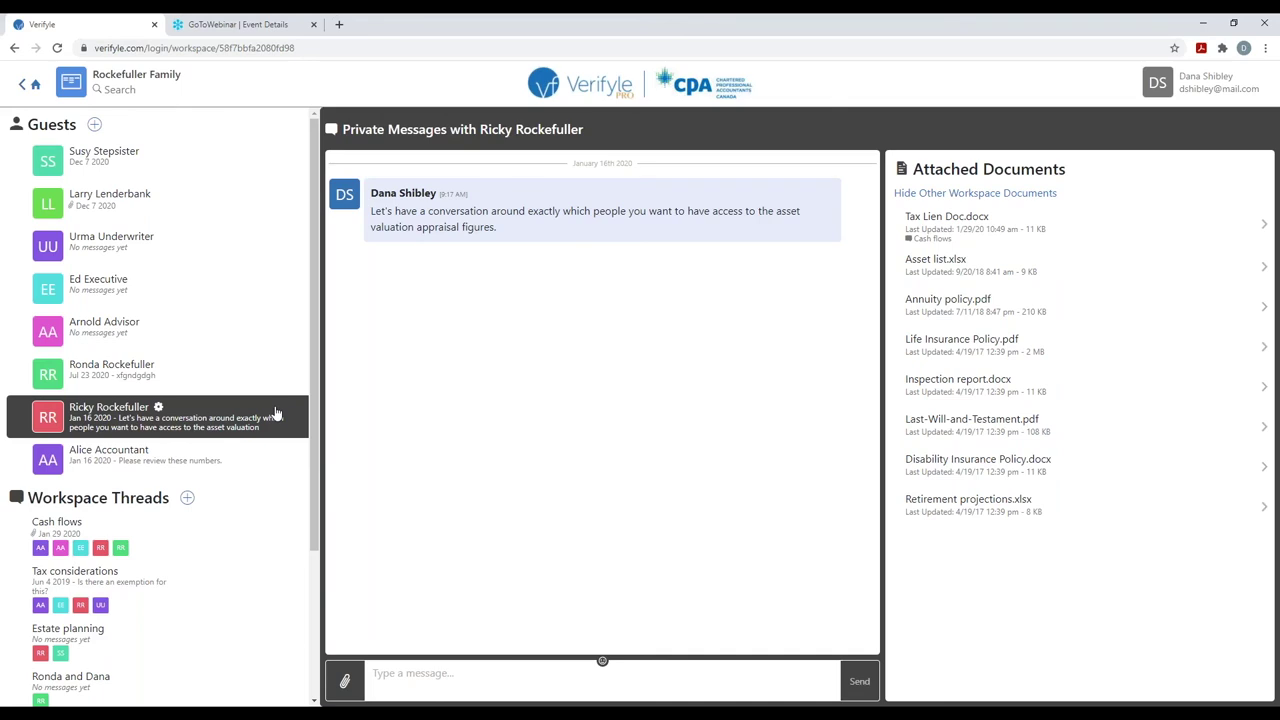
pyautogui.click(35, 86)
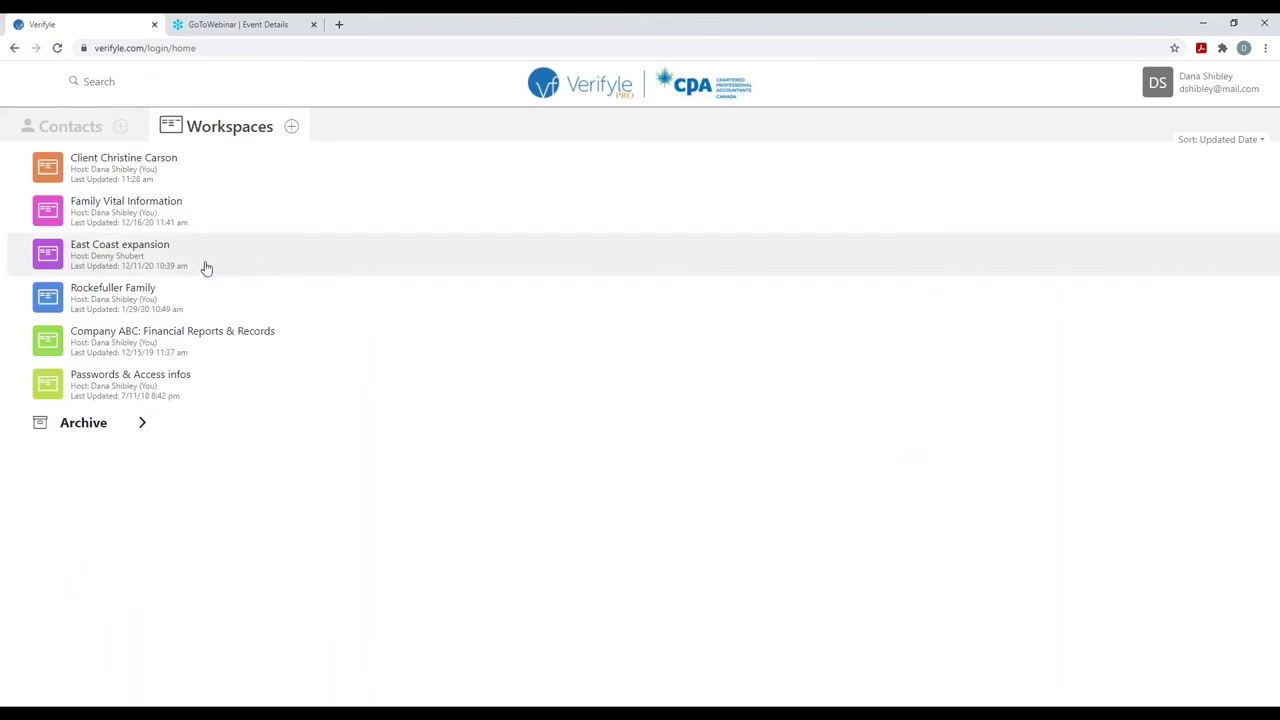
# - Switch to the Contacts list and bring up a blank Add Contact form
pyautogui.click(77, 125)
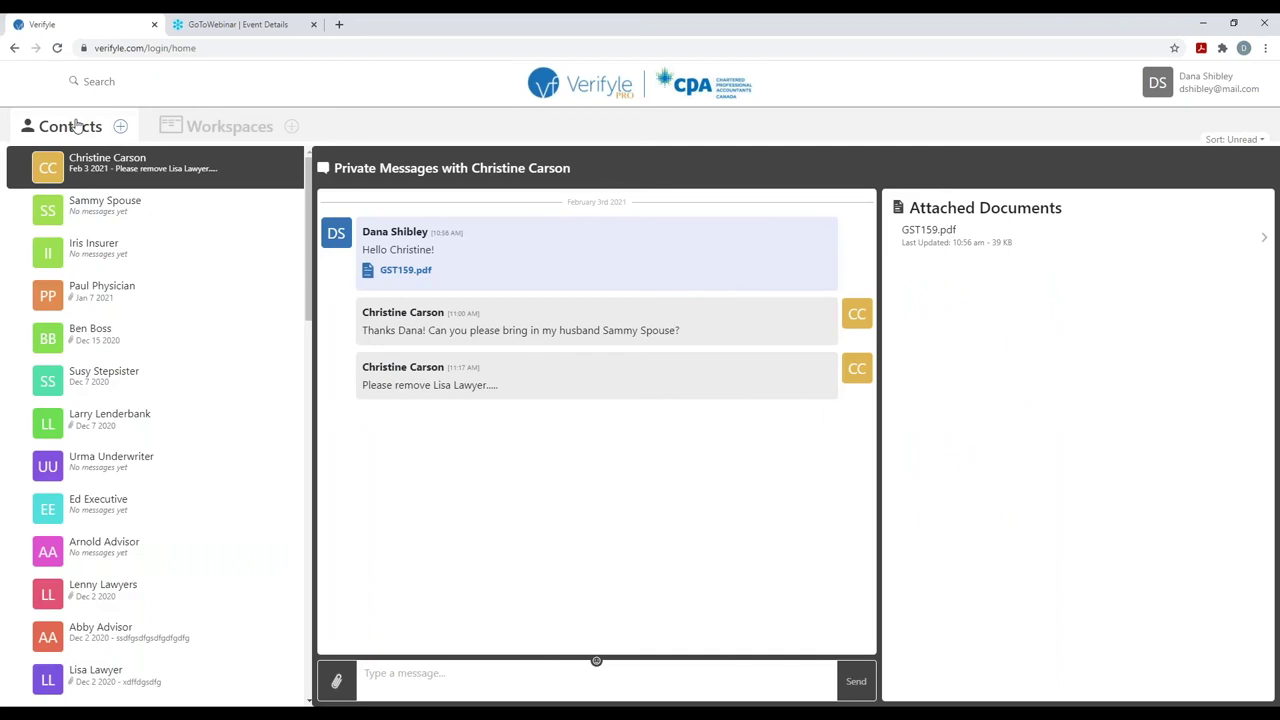
pyautogui.click(120, 126)
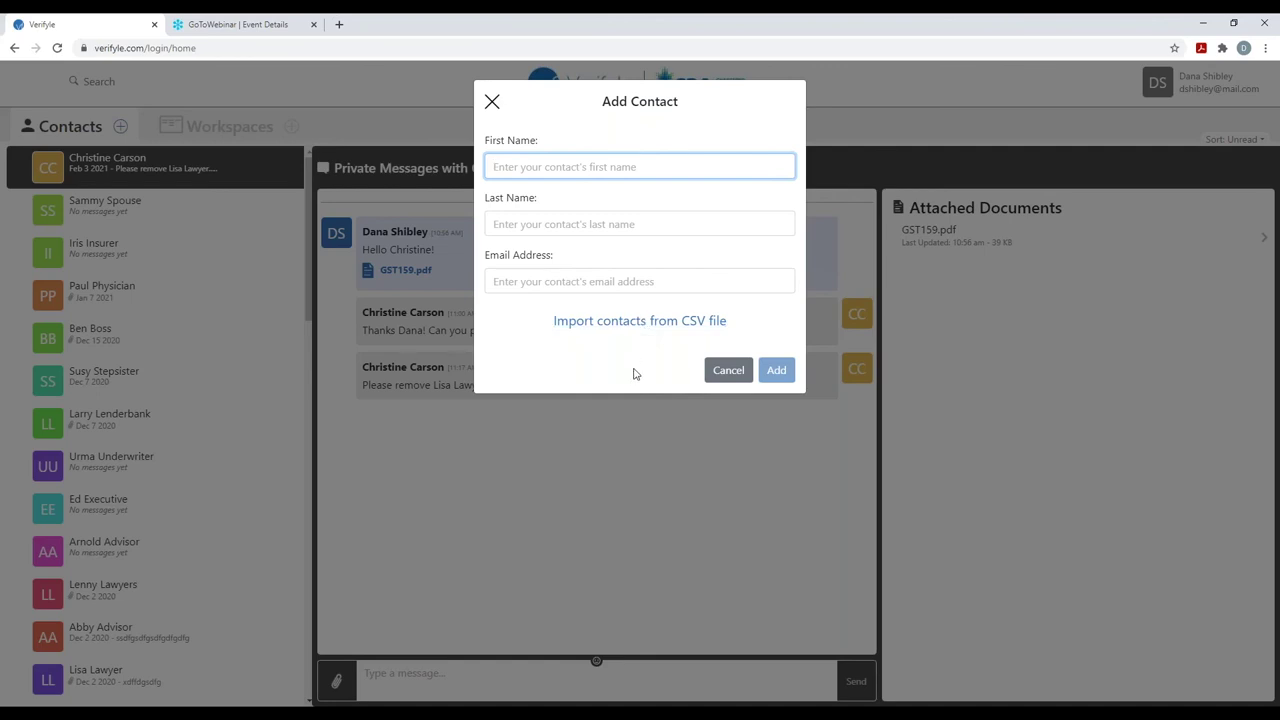
# - Dismiss the Add Contact form, reopen it, and dismiss it again without adding anyone
pyautogui.click(492, 101)
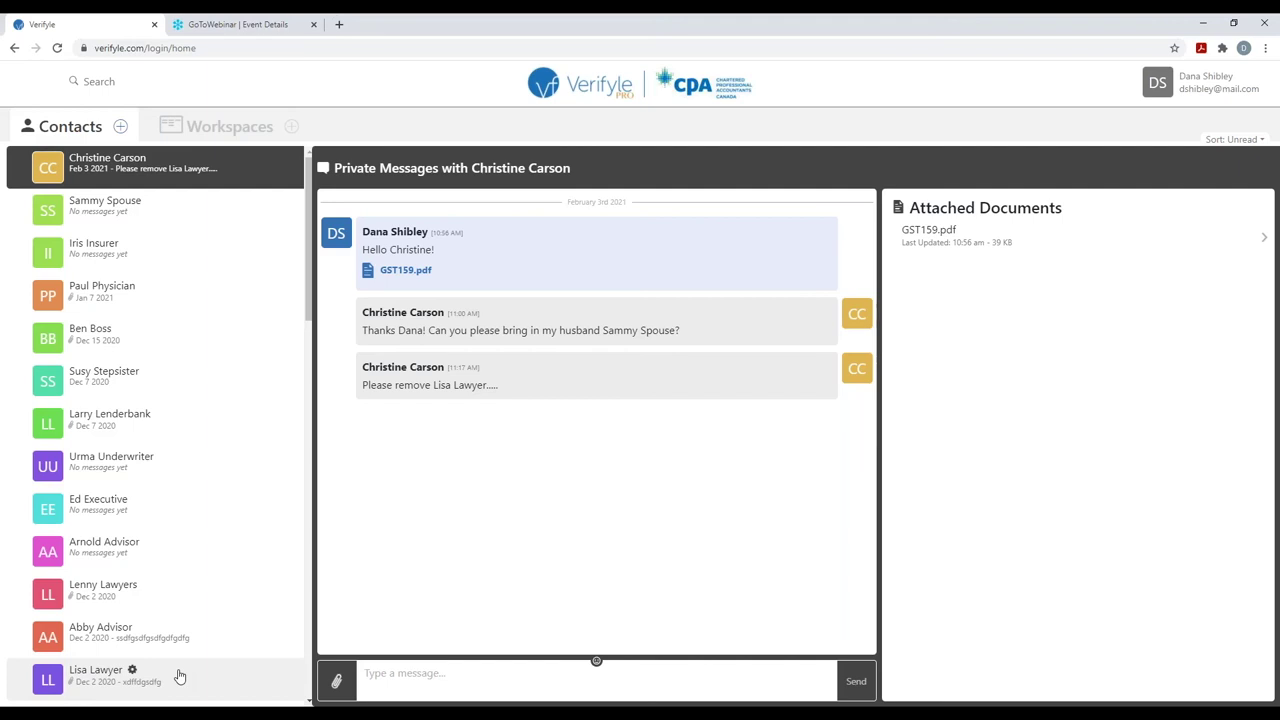
pyautogui.click(120, 126)
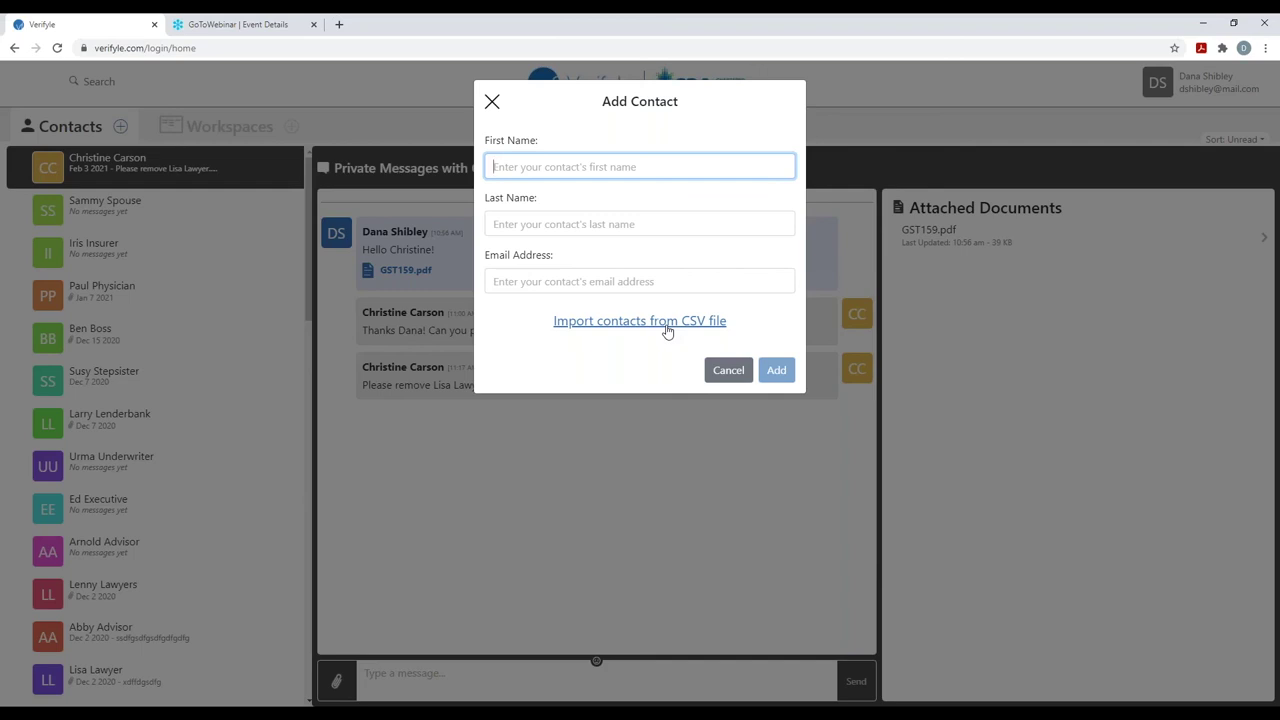
pyautogui.click(491, 101)
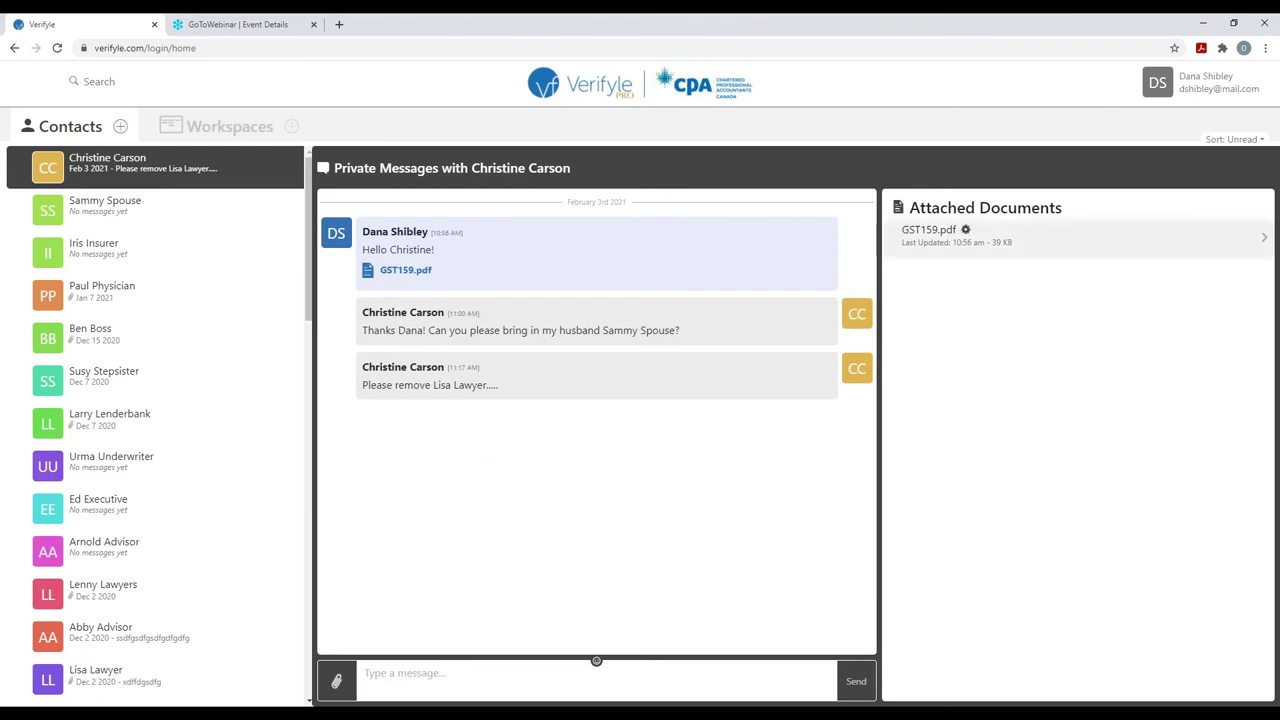
# - Open Account Settings from the name menu and scroll down to the Security Settings
pyautogui.click(1206, 86)
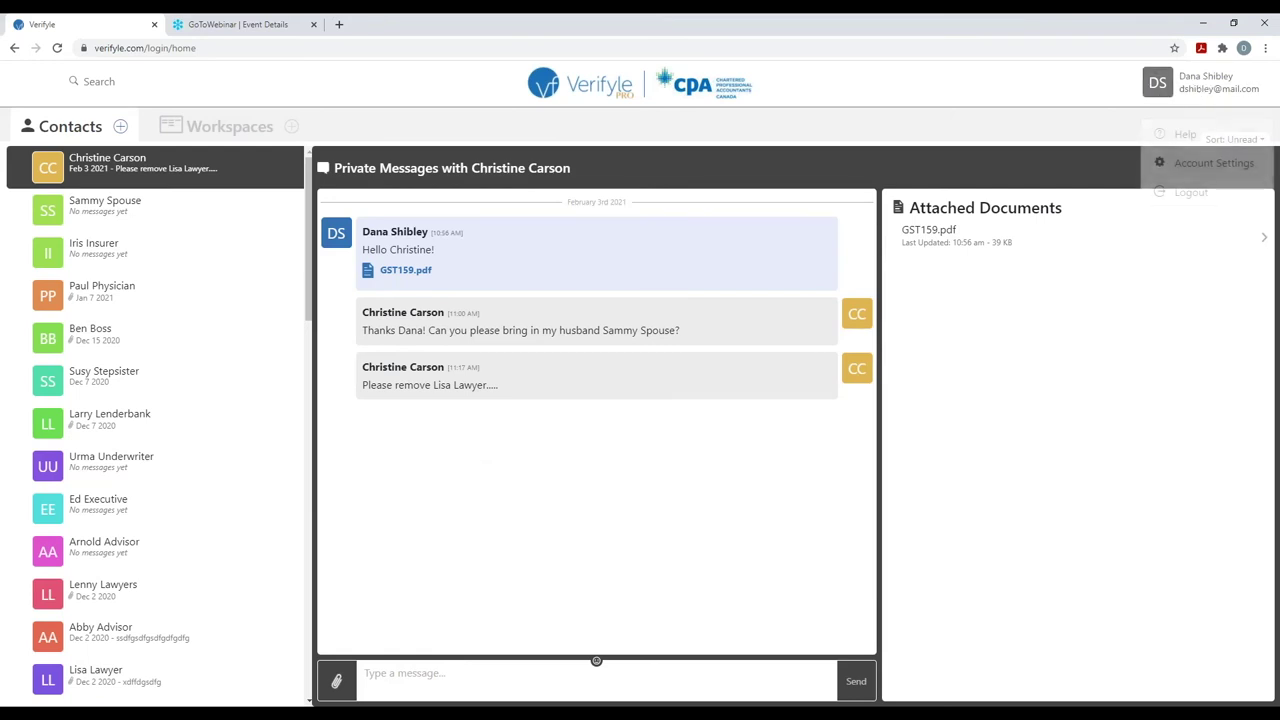
pyautogui.click(1236, 163)
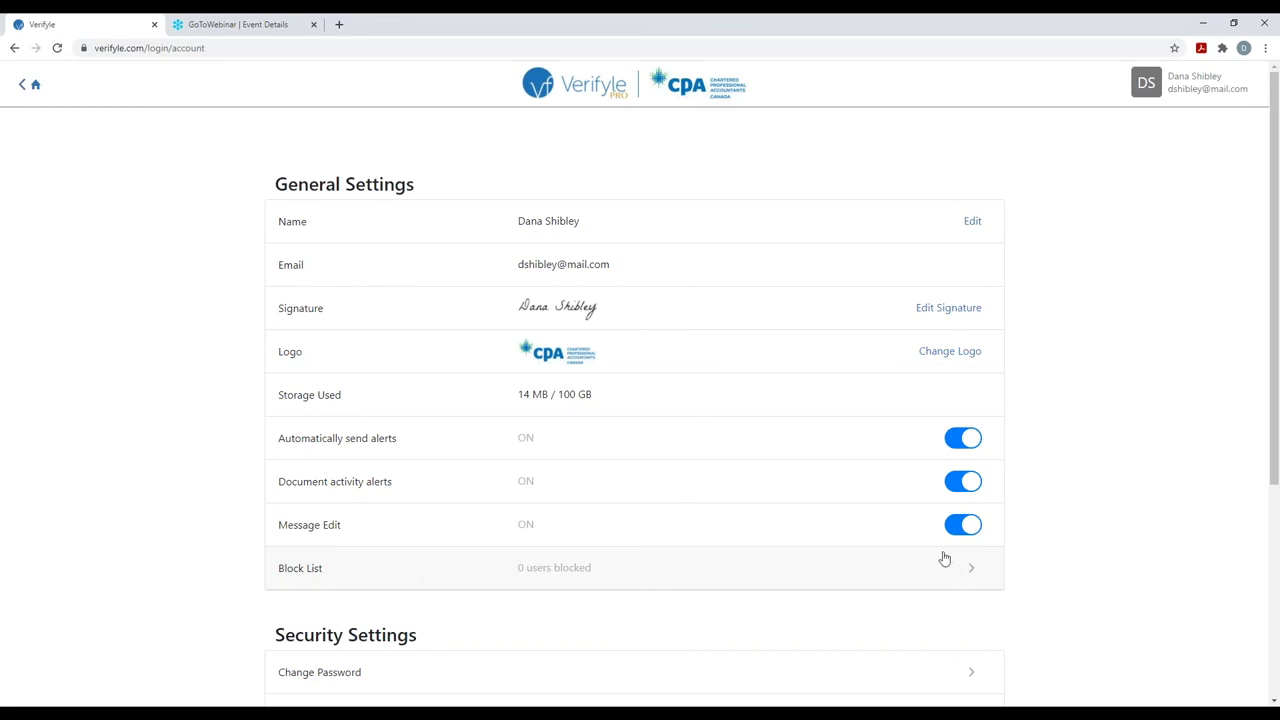
pyautogui.scroll(-3, 1203, 491)
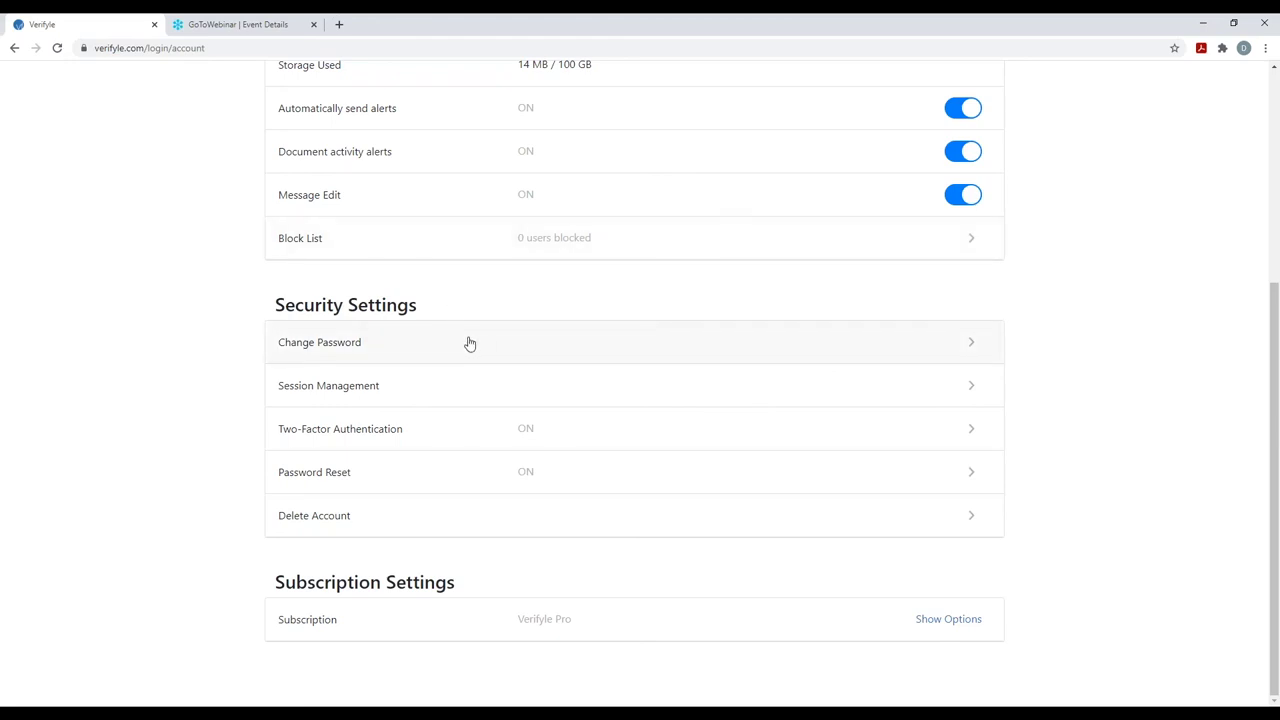
pyautogui.click(443, 387)
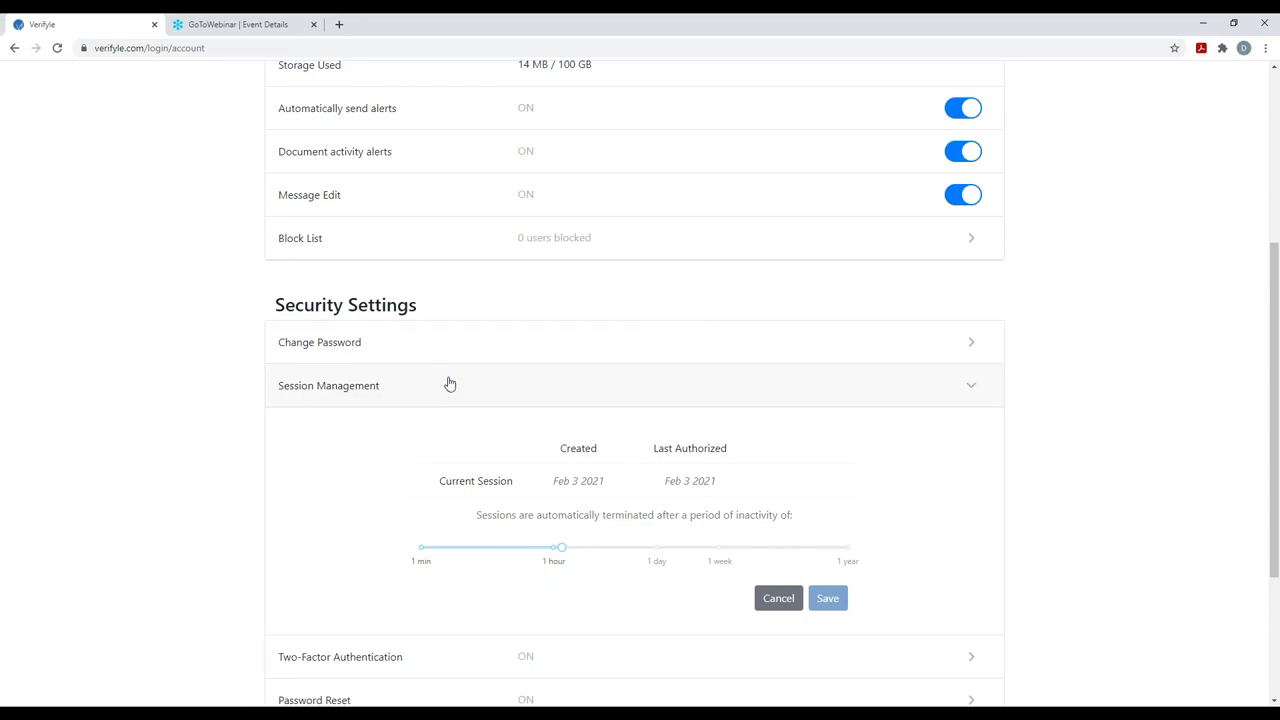
pyautogui.moveTo(561, 548)
pyautogui.moveTo(561, 548)
pyautogui.mouseDown()
pyautogui.moveTo(760, 547)
pyautogui.moveTo(566, 549)
pyautogui.mouseUp()
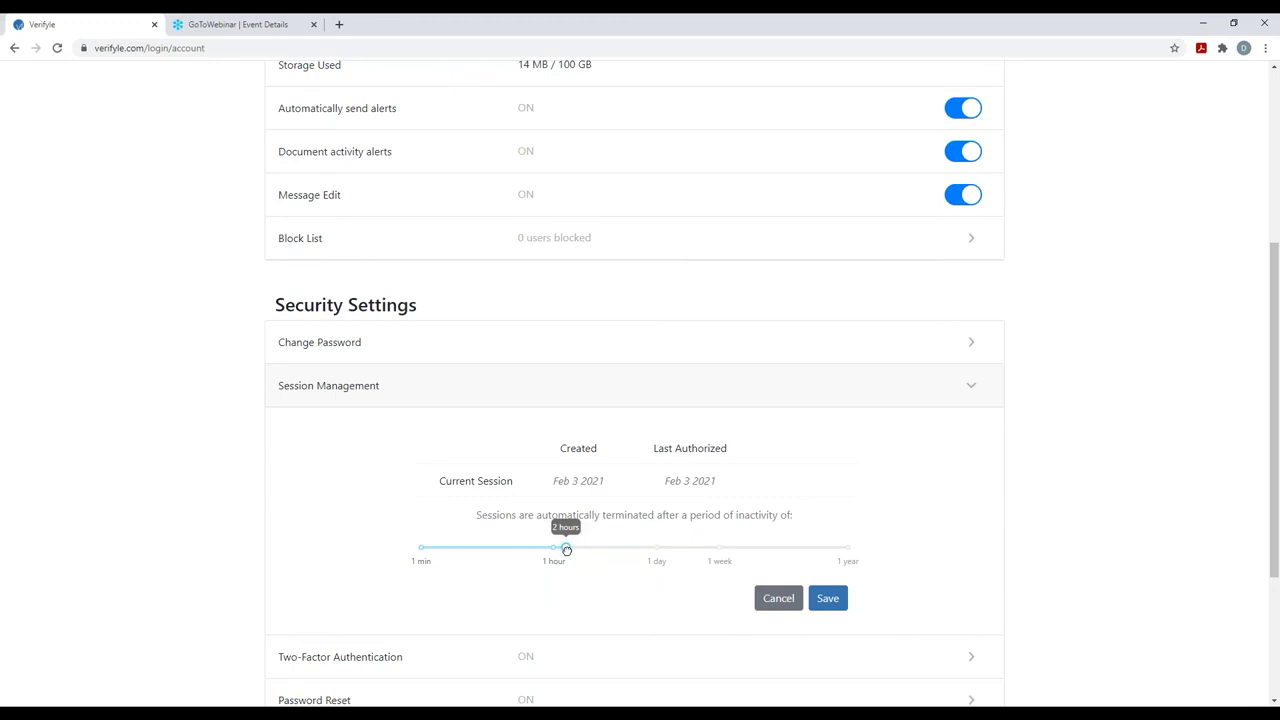
pyautogui.moveTo(566, 549); pyautogui.dragTo(562, 549)
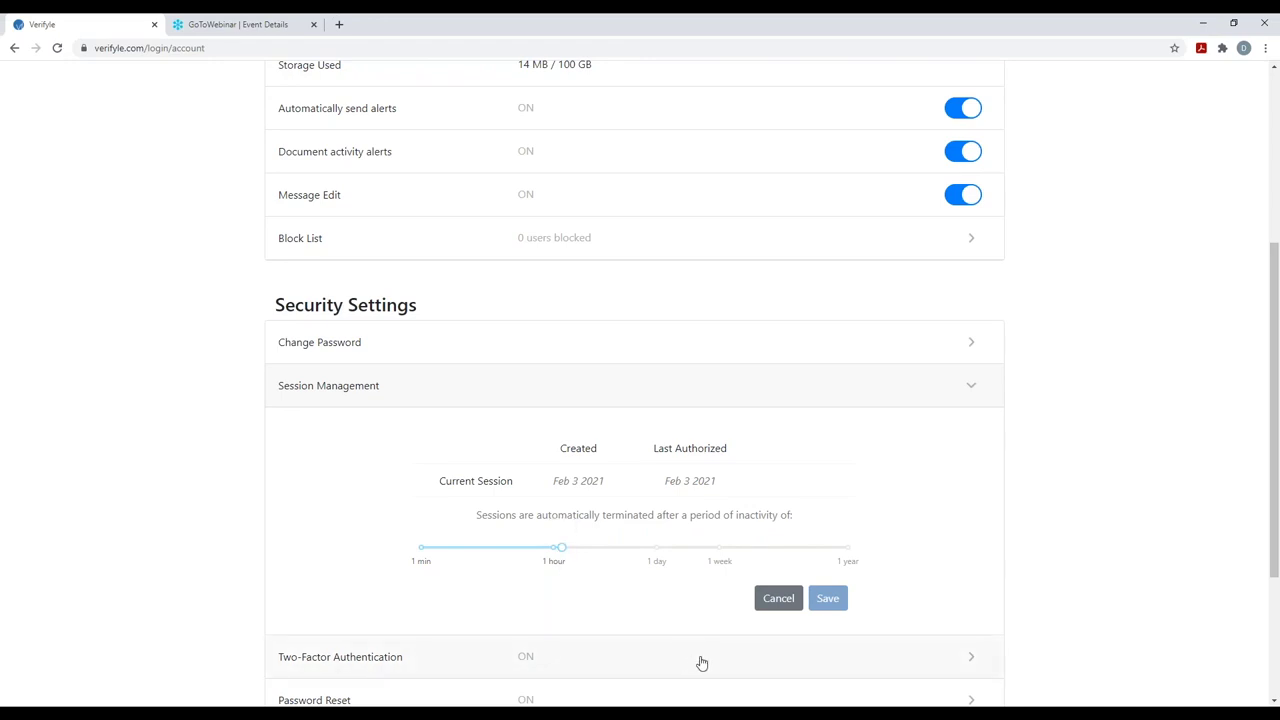
pyautogui.click(970, 390)
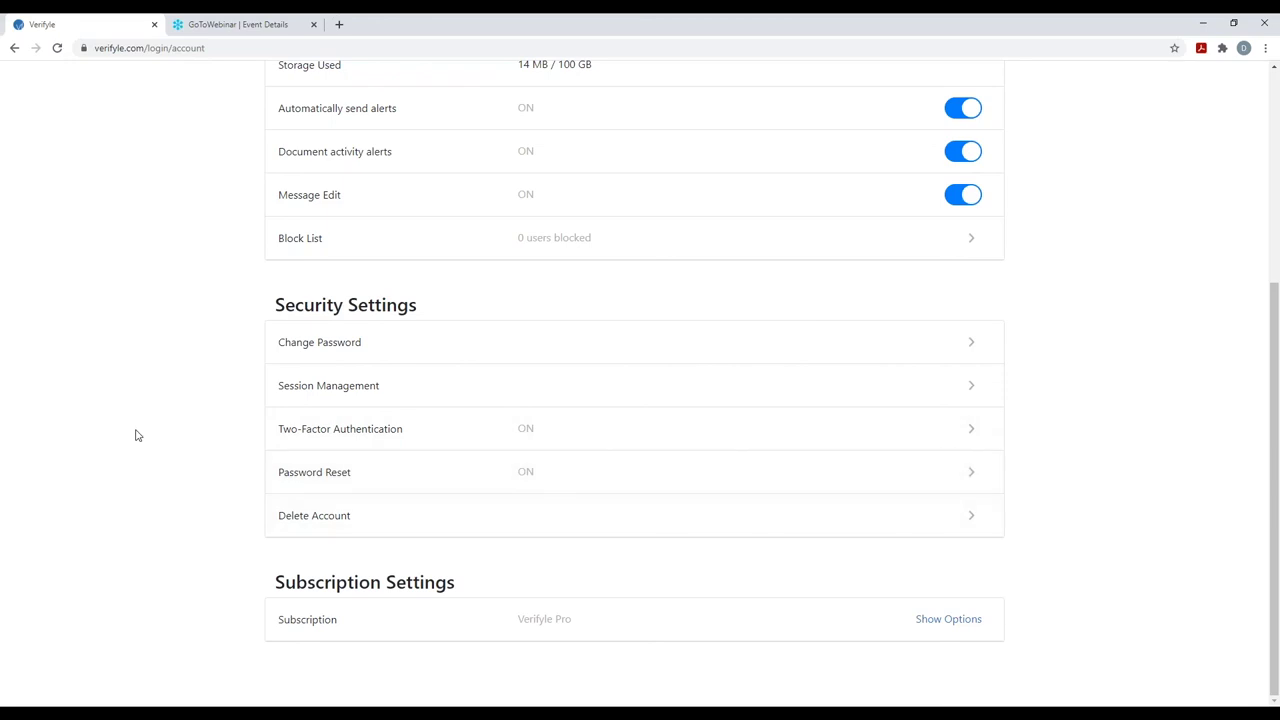
# - Return home from account settings, view the Workspaces tab, then go back to the Contacts list
pyautogui.scroll(4, 137, 435)
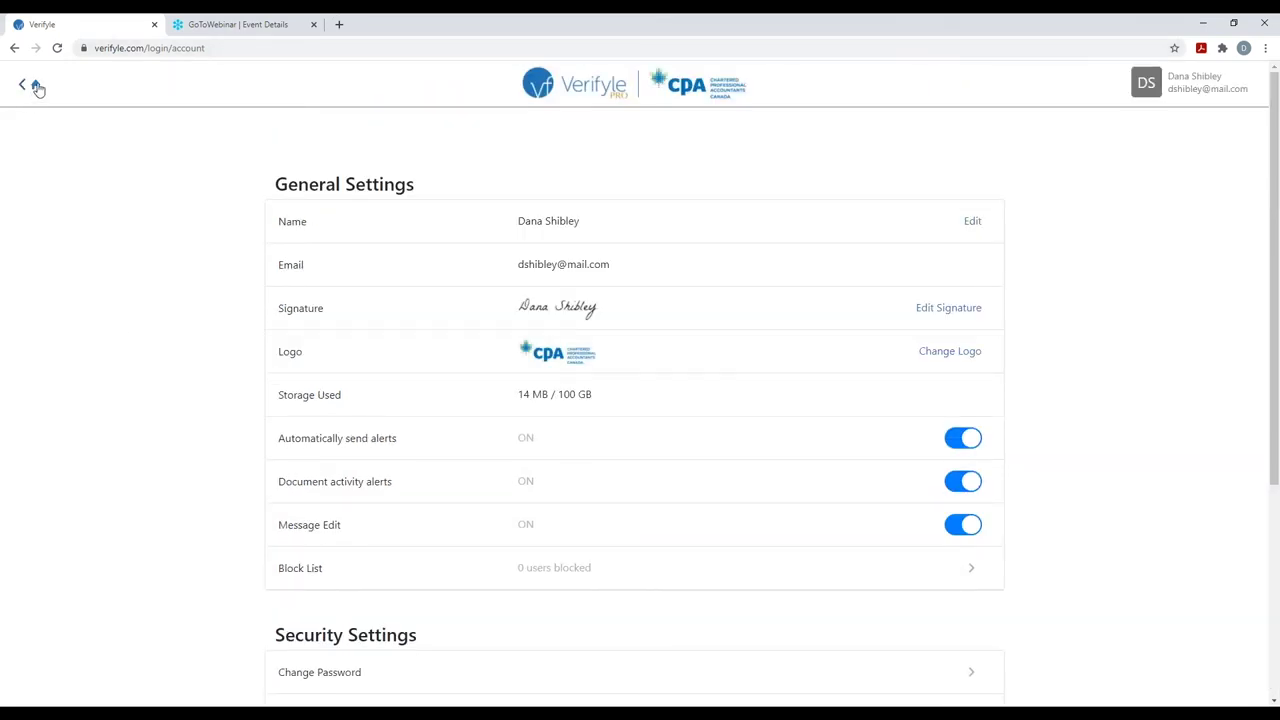
pyautogui.click(37, 87)
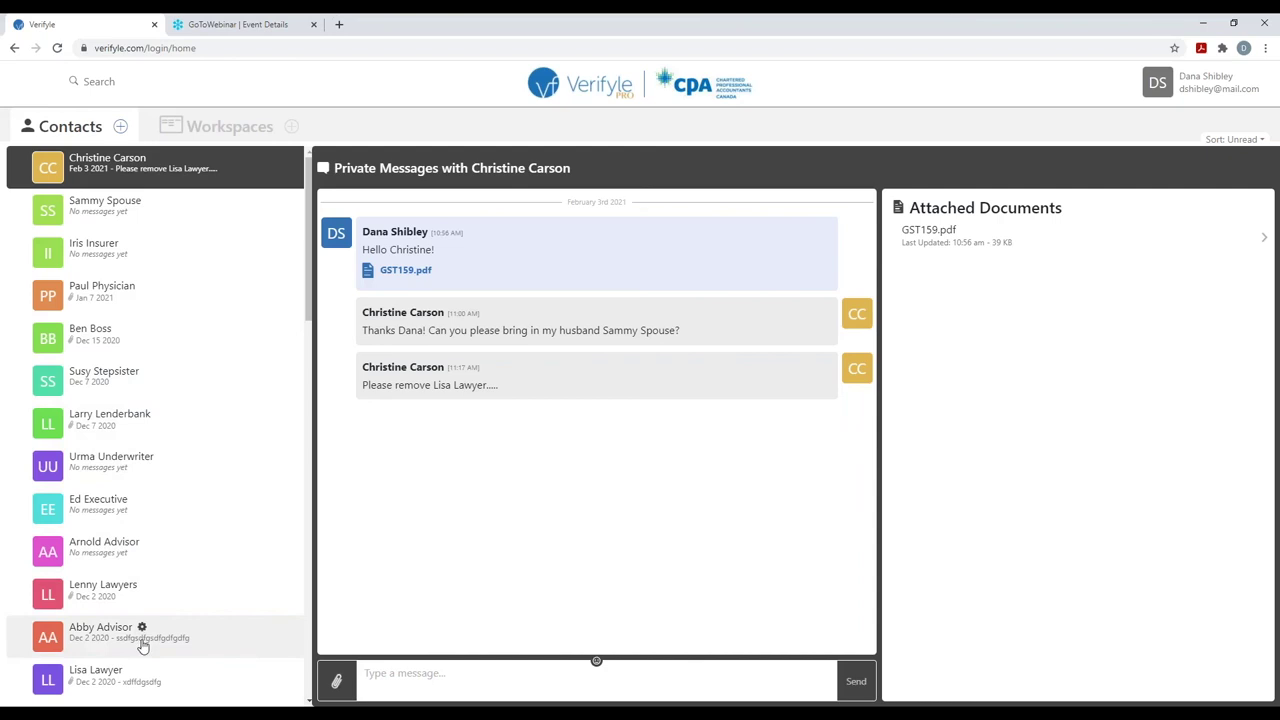
pyautogui.click(229, 126)
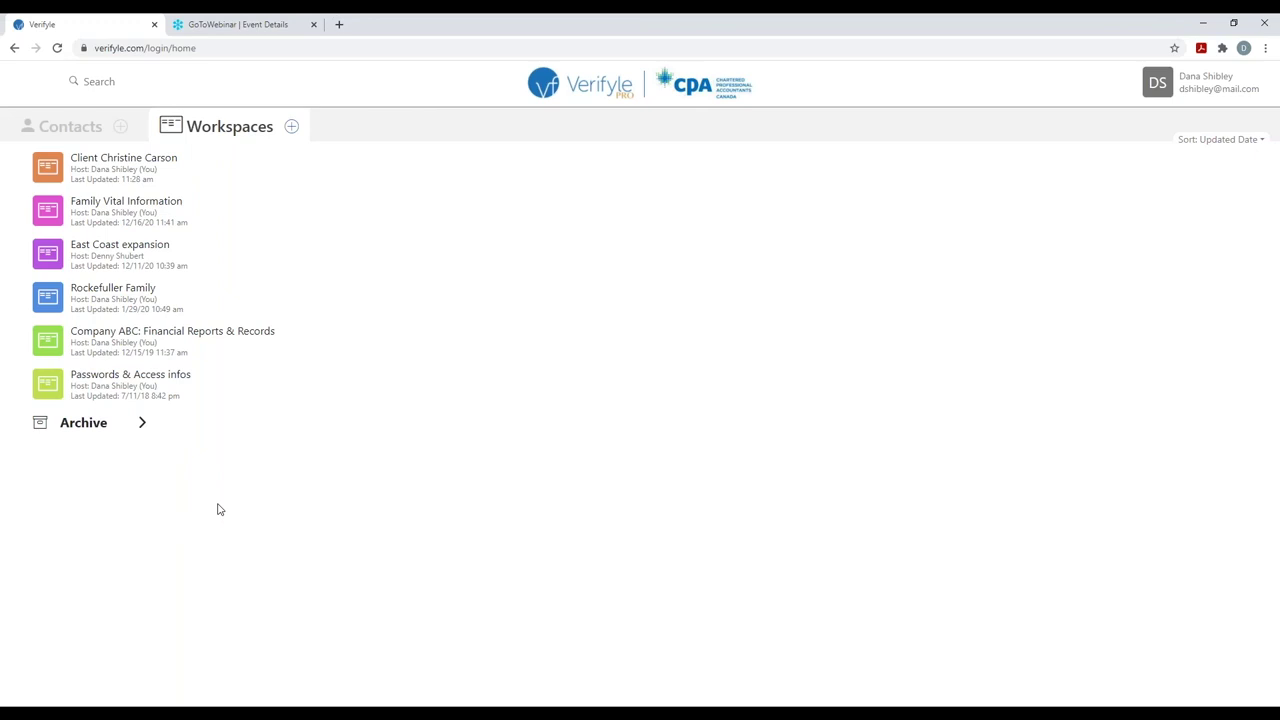
pyautogui.click(66, 128)
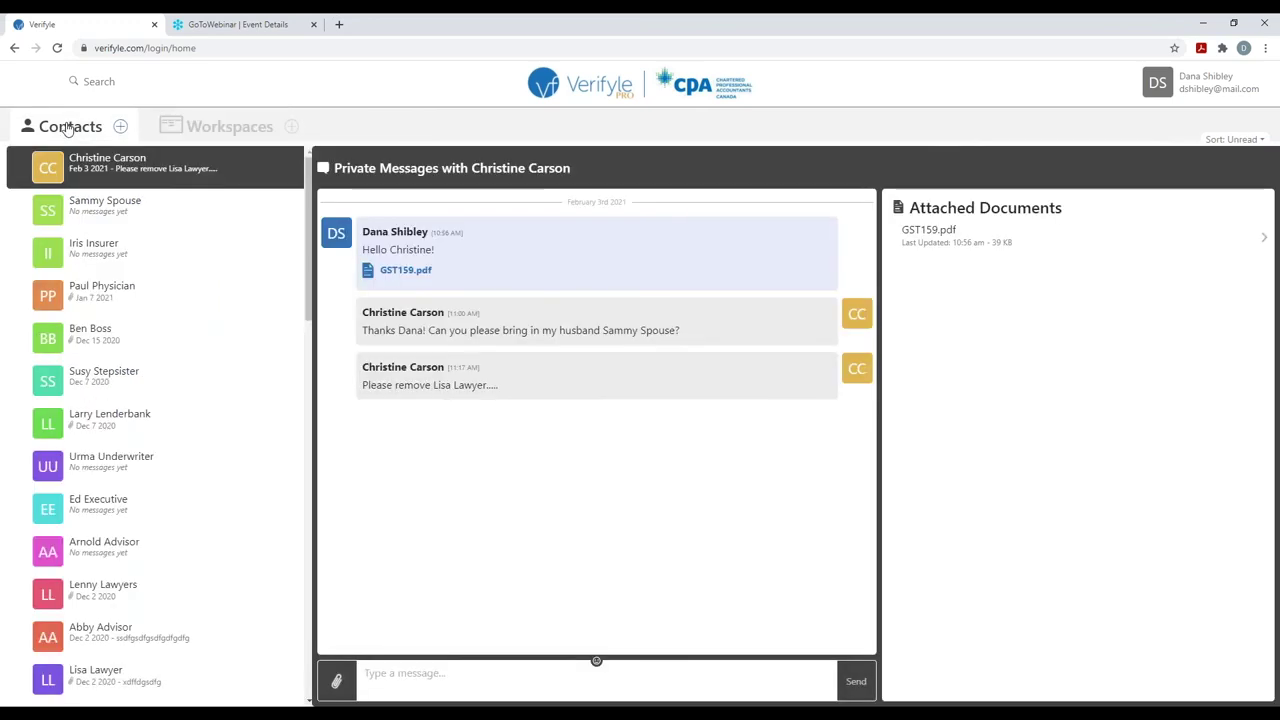